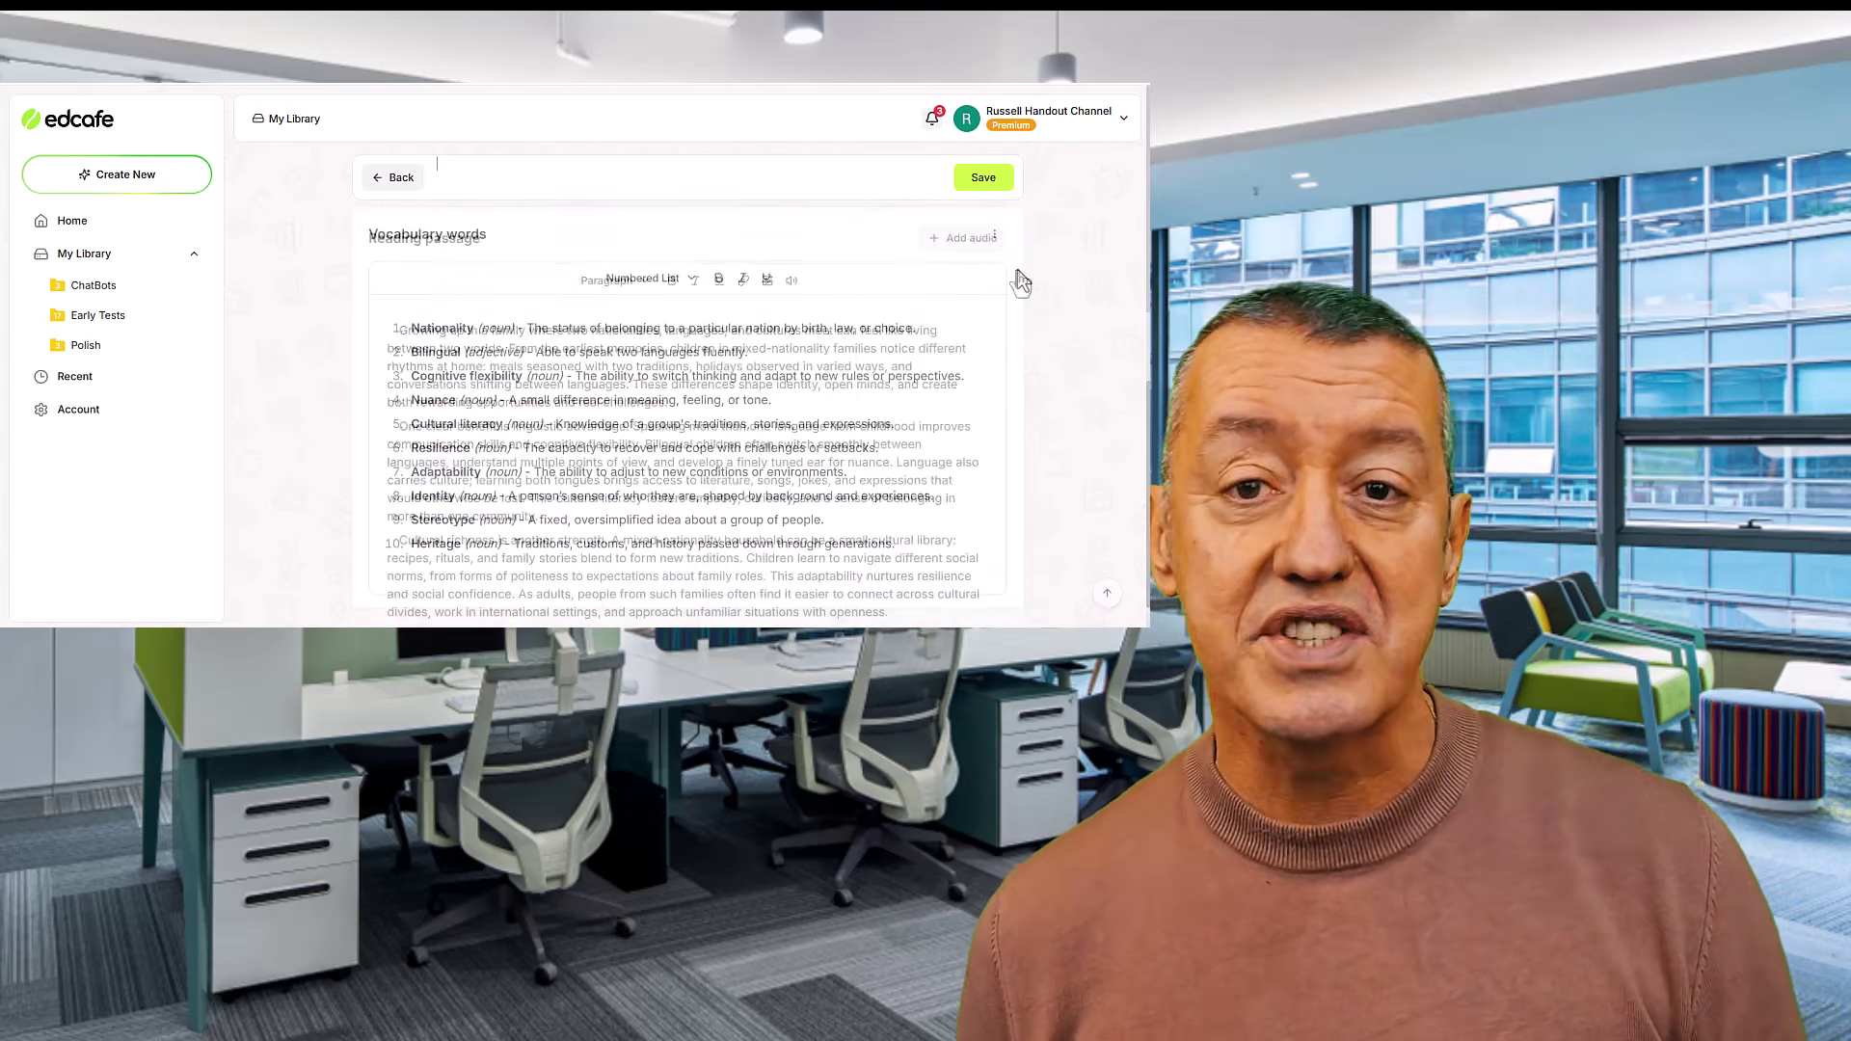
# - Generate audio for the reading passage using the Sophie (United Kingdom) voice
pyautogui.click(967, 239)
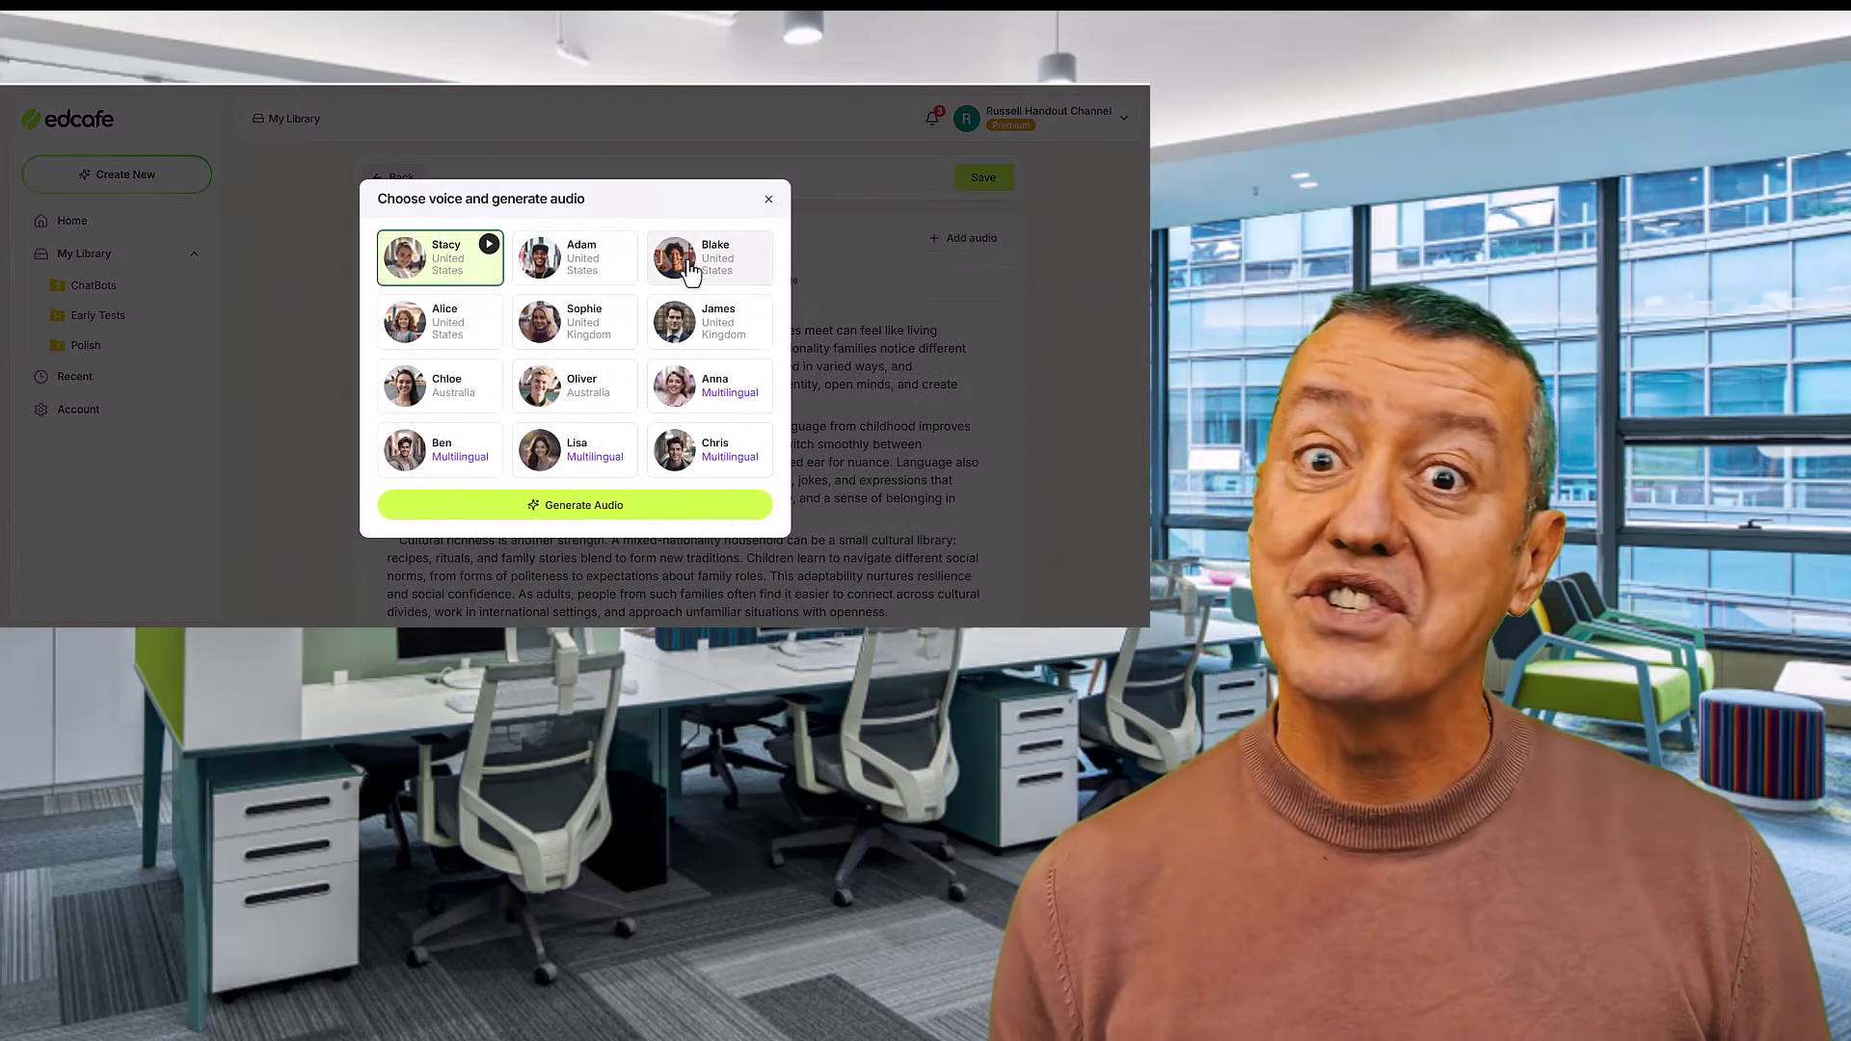
pyautogui.click(557, 322)
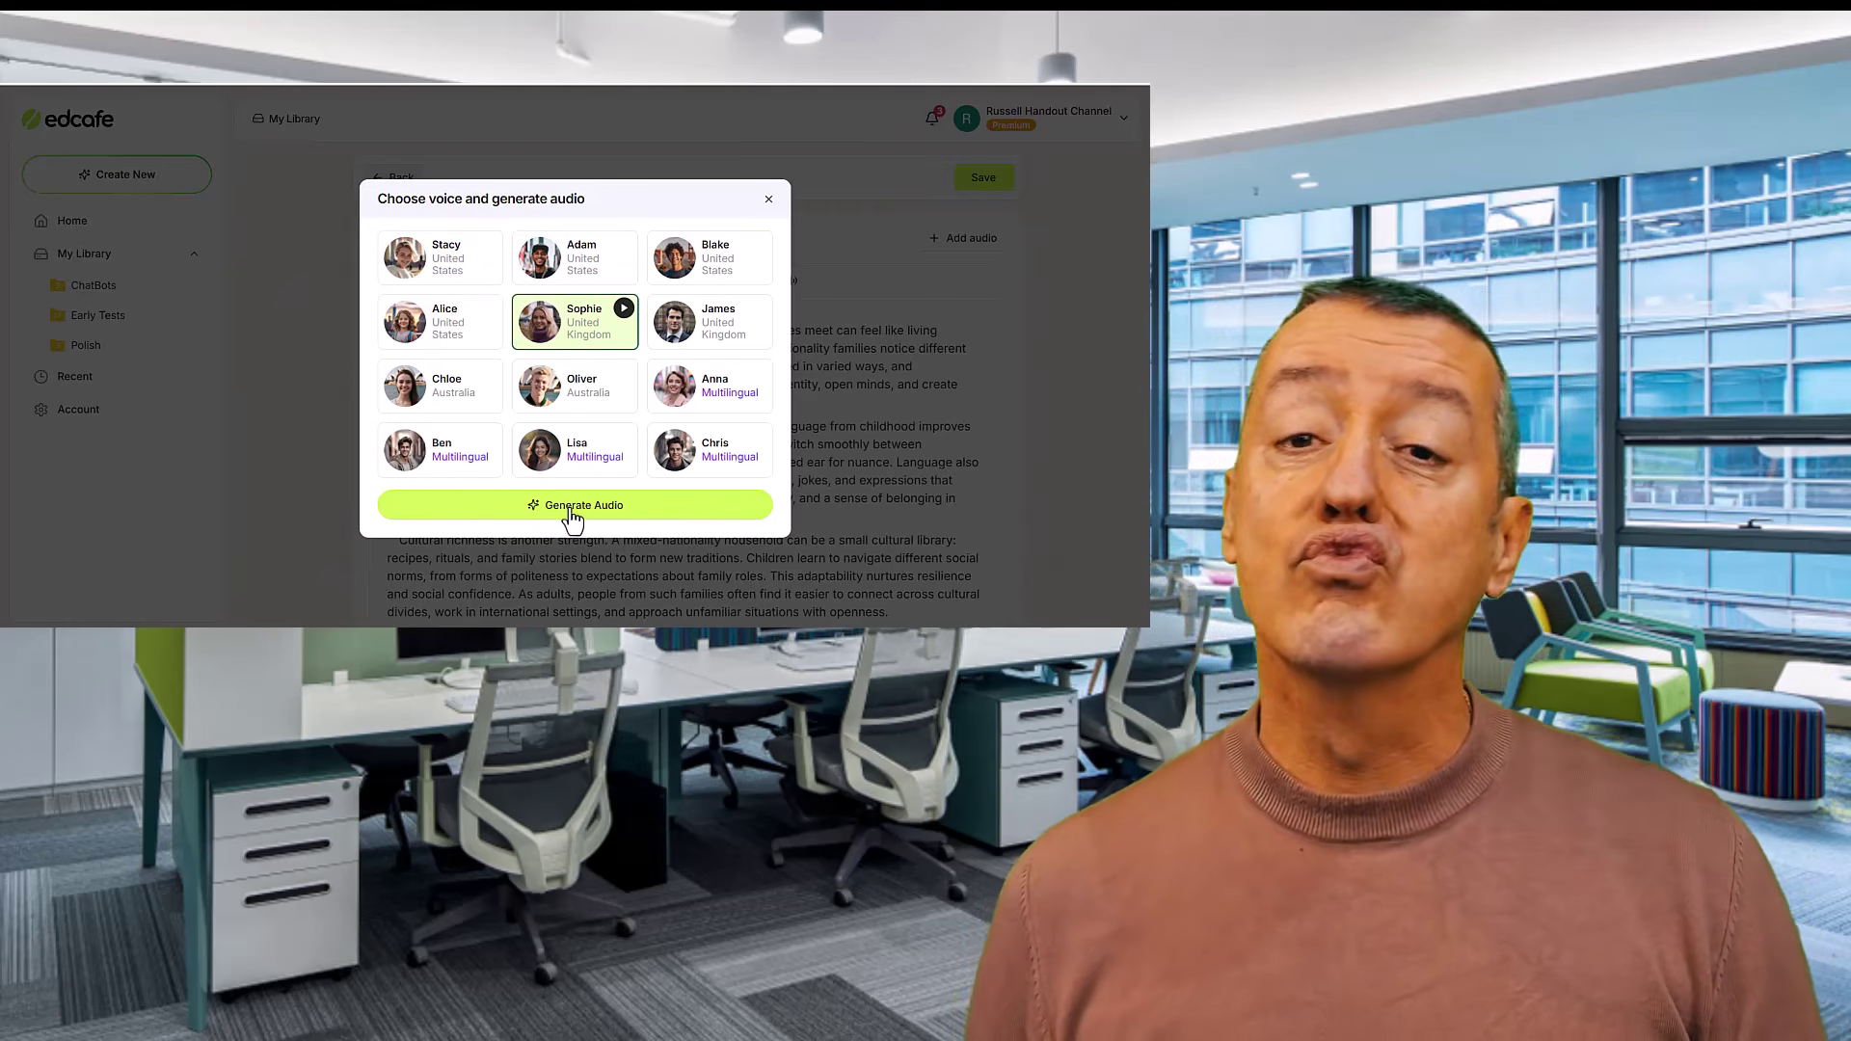
pyautogui.click(572, 505)
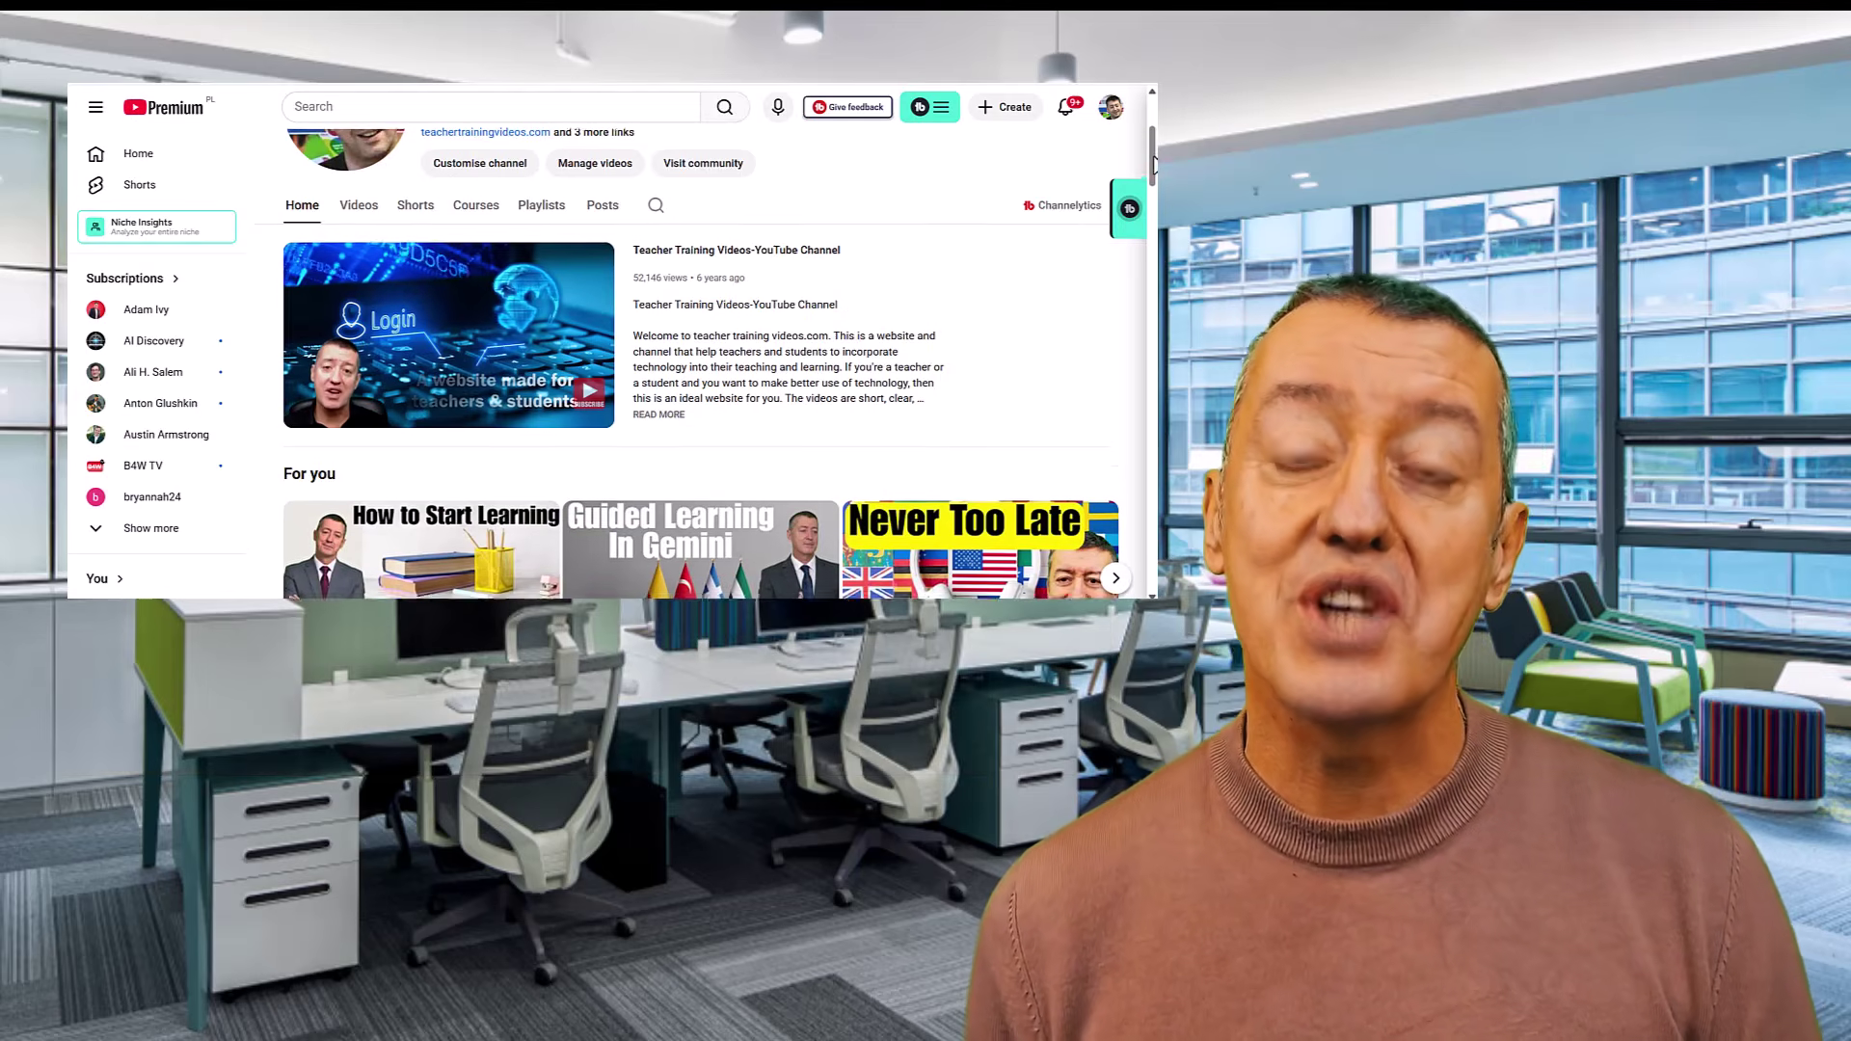
pyautogui.moveTo(1154, 166); pyautogui.dragTo(1154, 323)
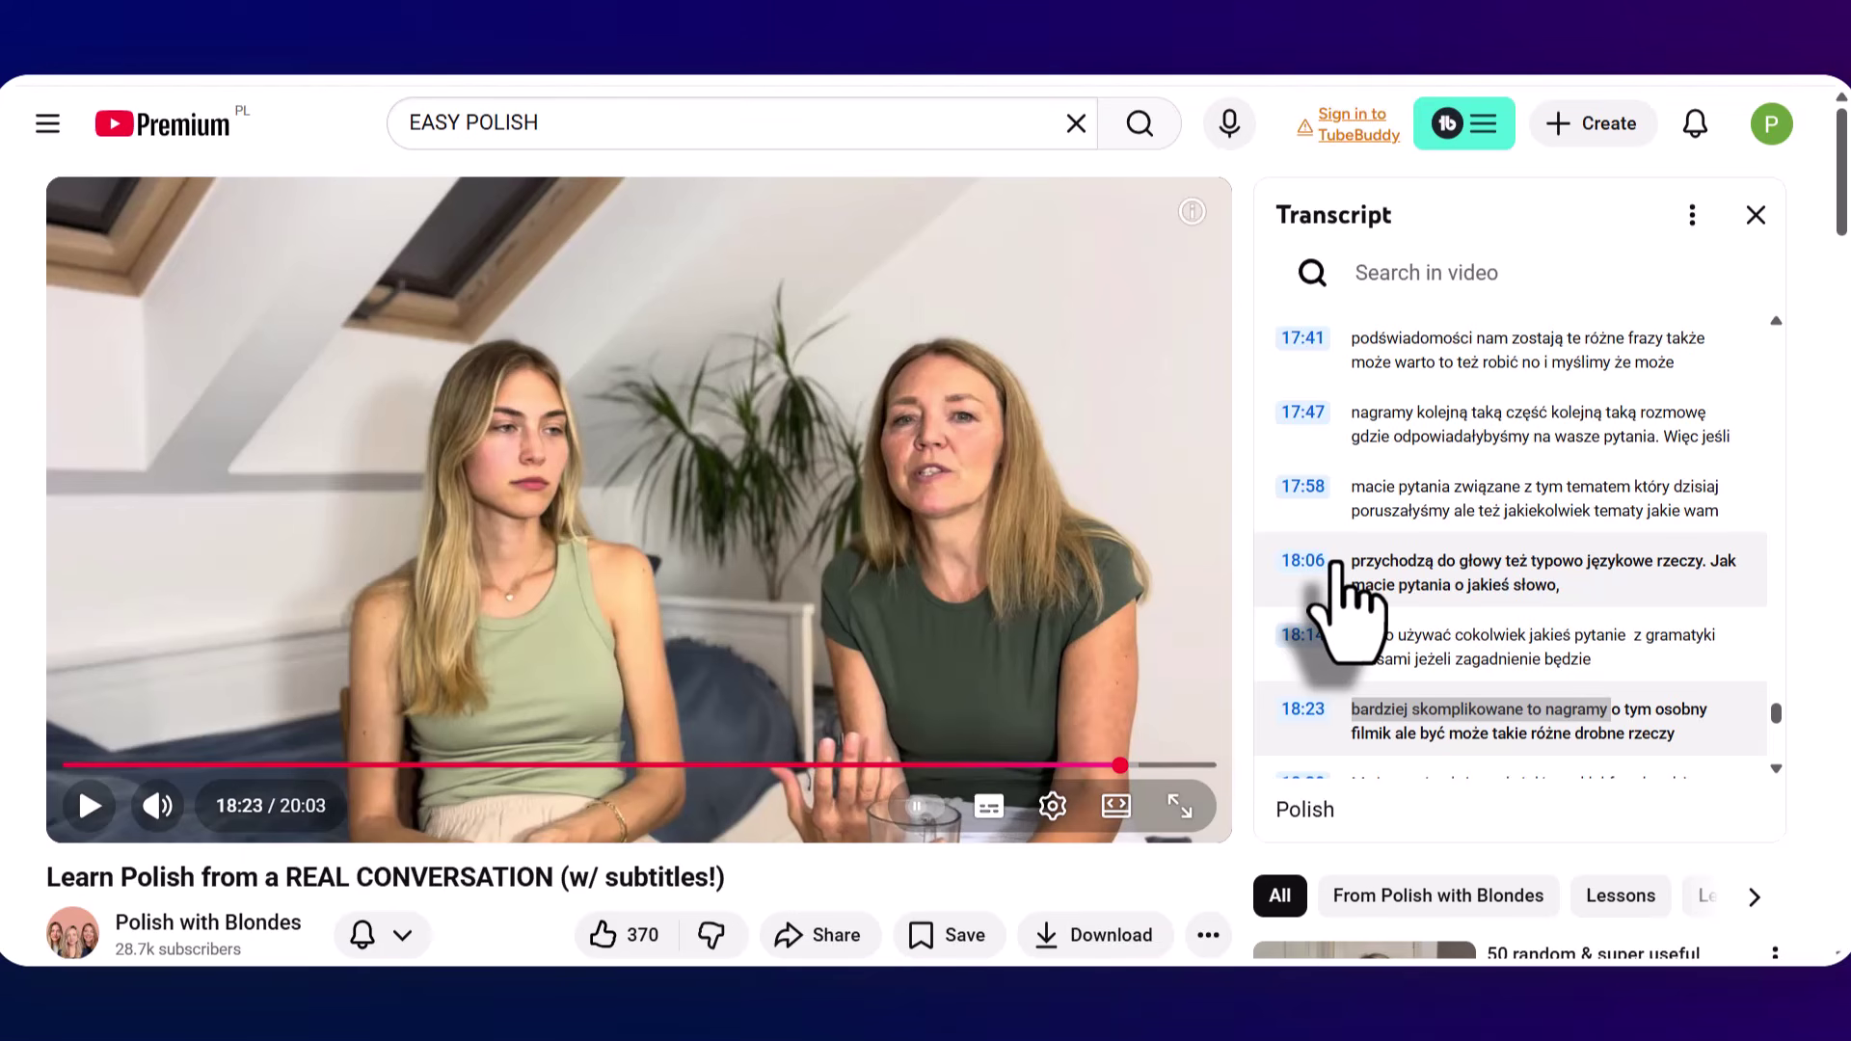
# - Copy the phrase "jak go używać cokolwiek" from the 18:14 line of the video transcript
pyautogui.moveTo(1351, 634); pyautogui.dragTo(1529, 637)
pyautogui.rightClick(1495, 632)
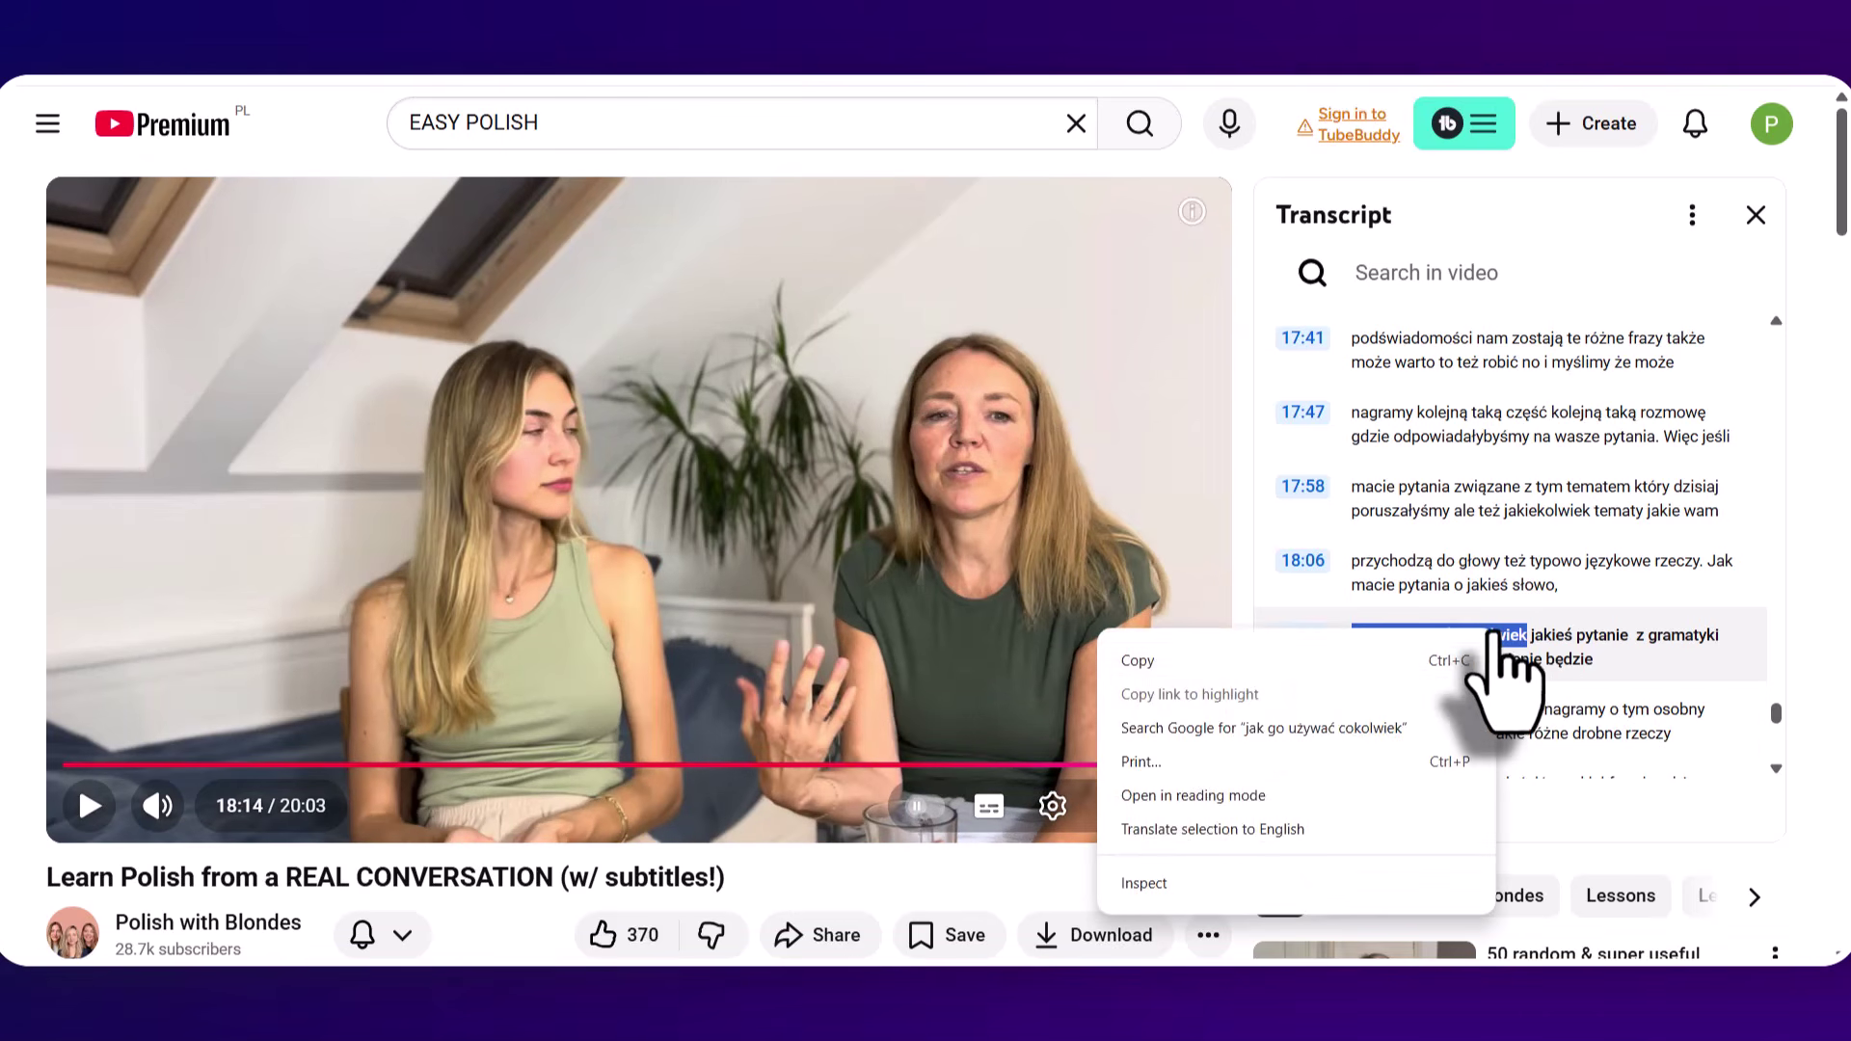
pyautogui.click(1231, 665)
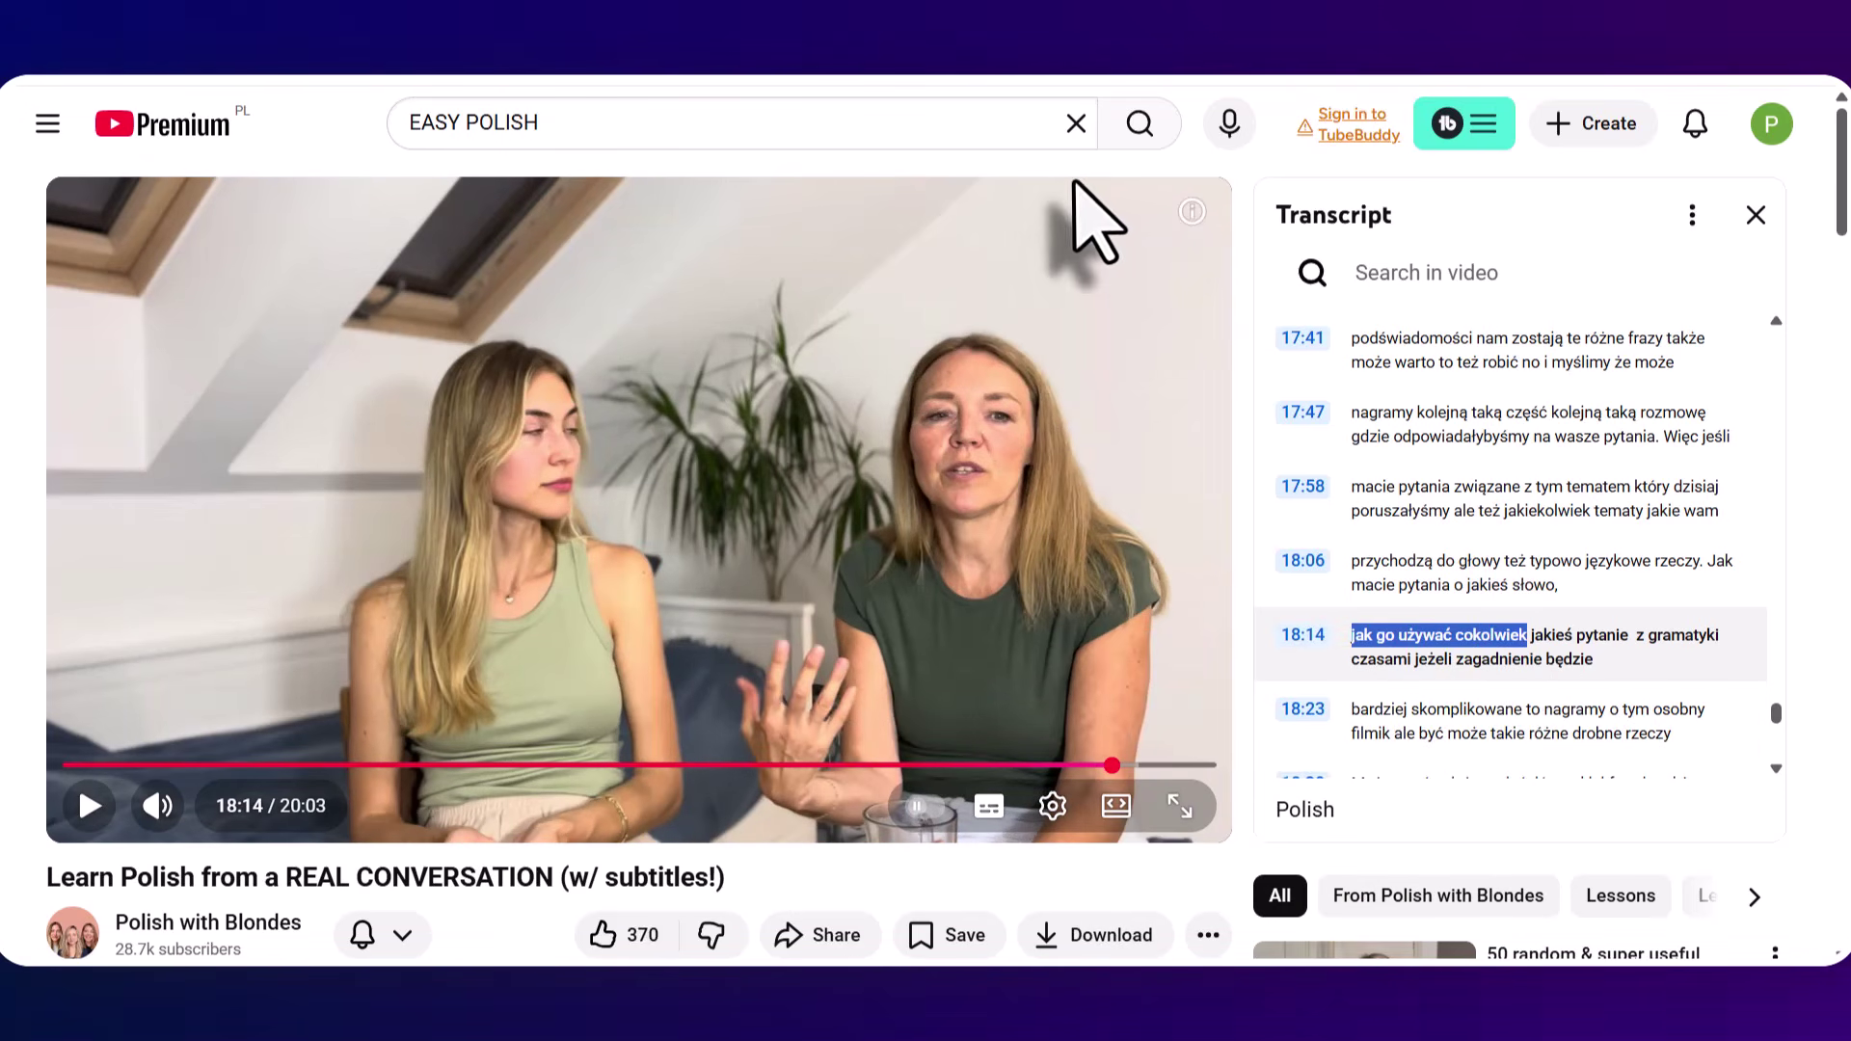
# - Switch to Google Translate and open the list of saved phrases
pyautogui.click(332, 89)
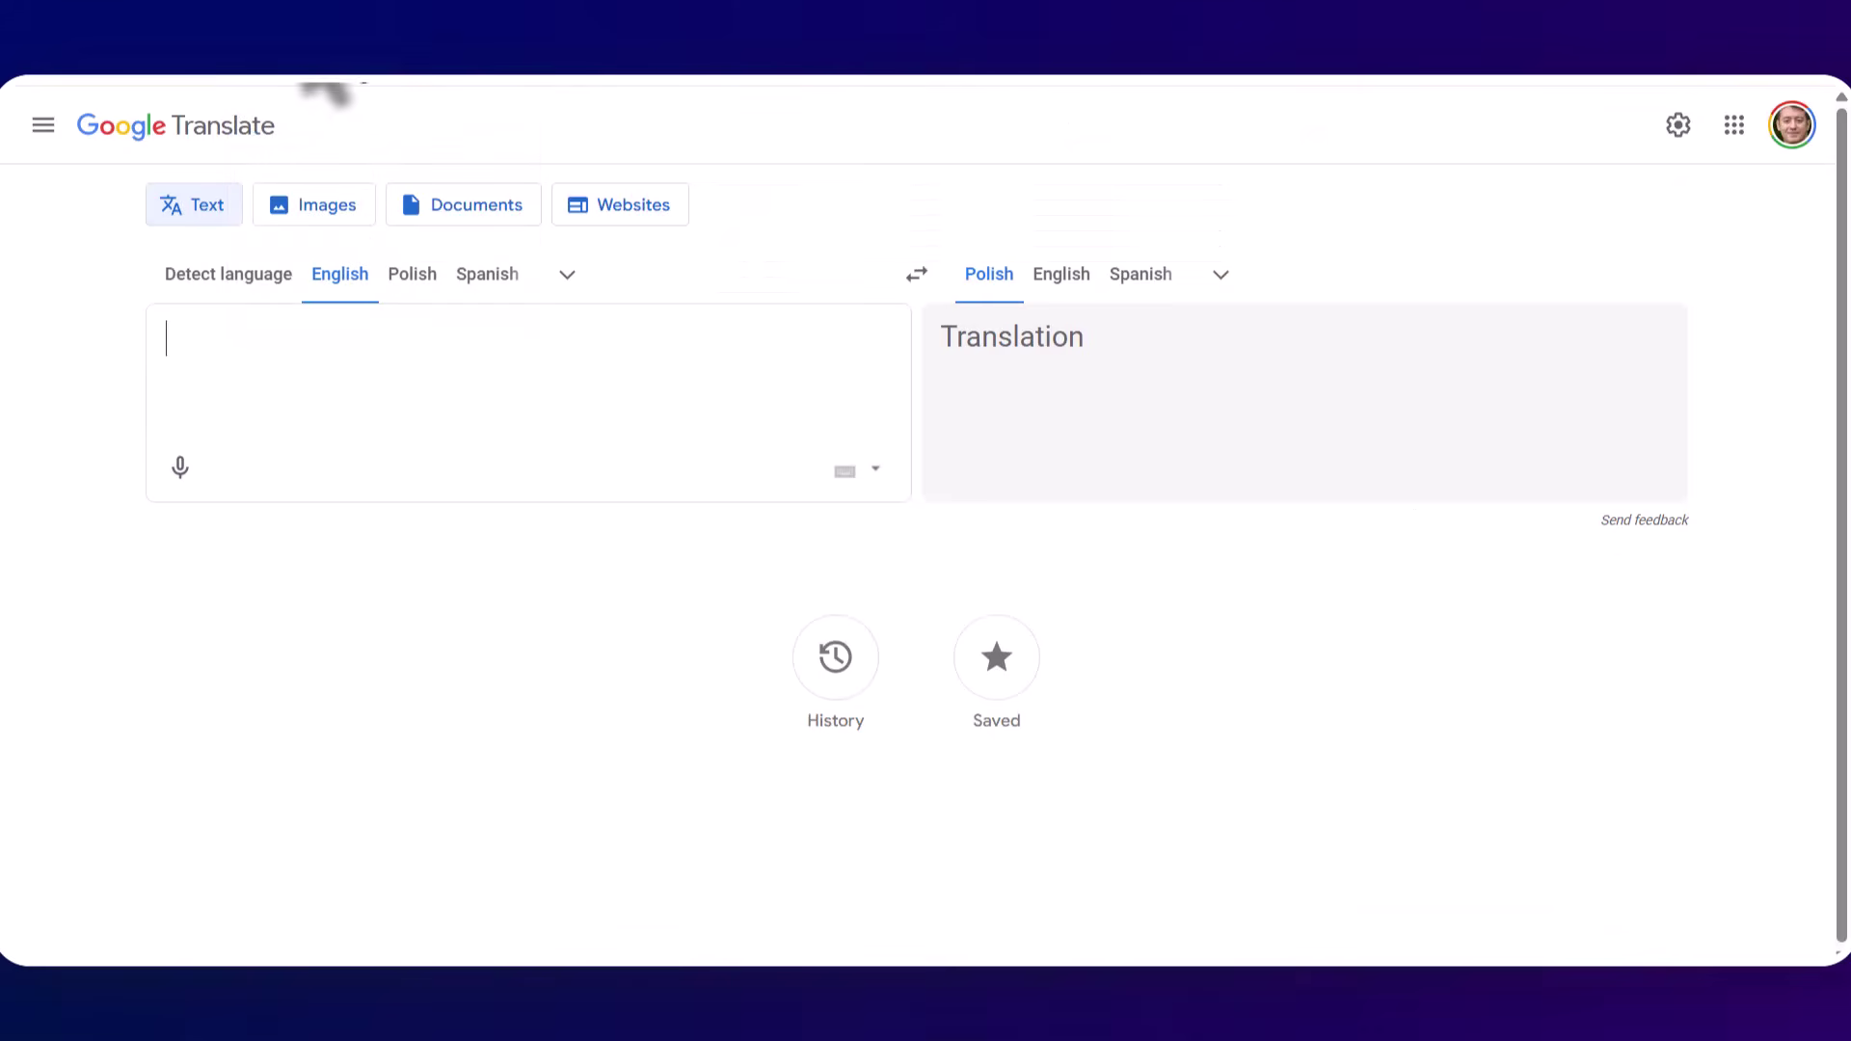
pyautogui.click(1733, 126)
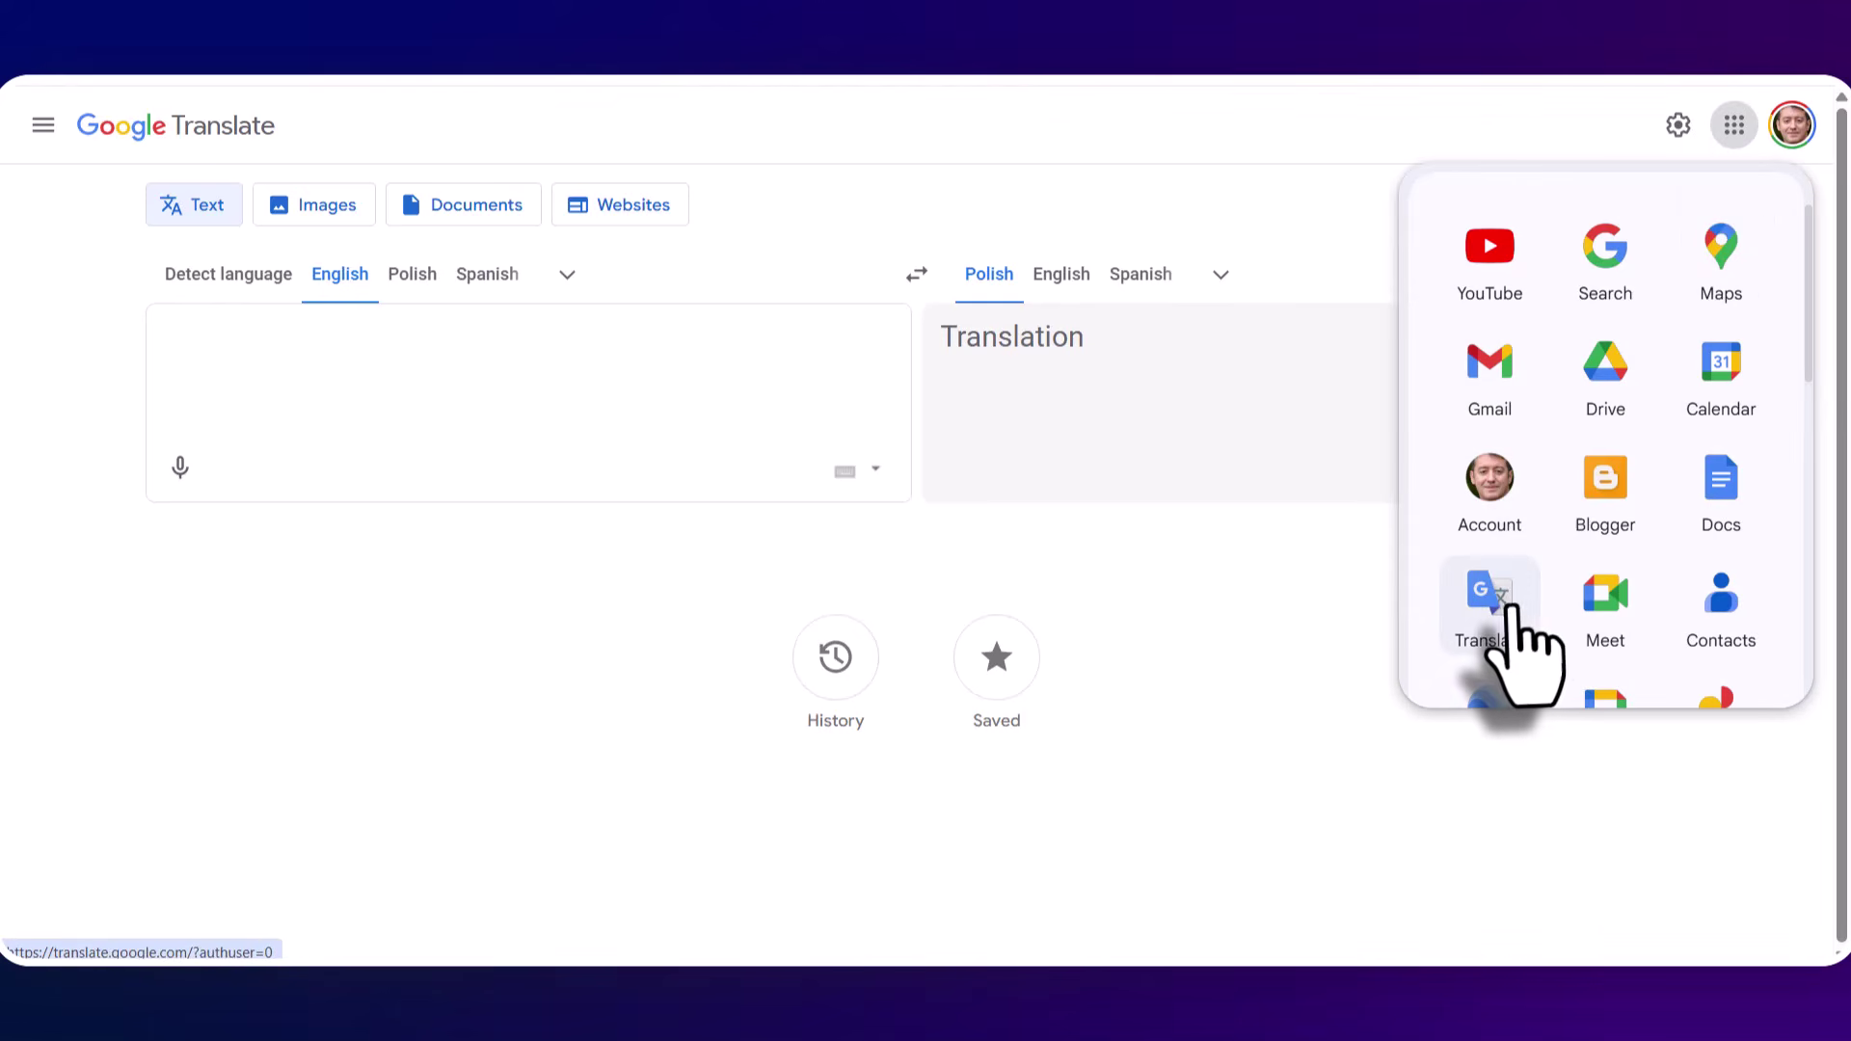
pyautogui.click(1004, 637)
pyautogui.click(1004, 646)
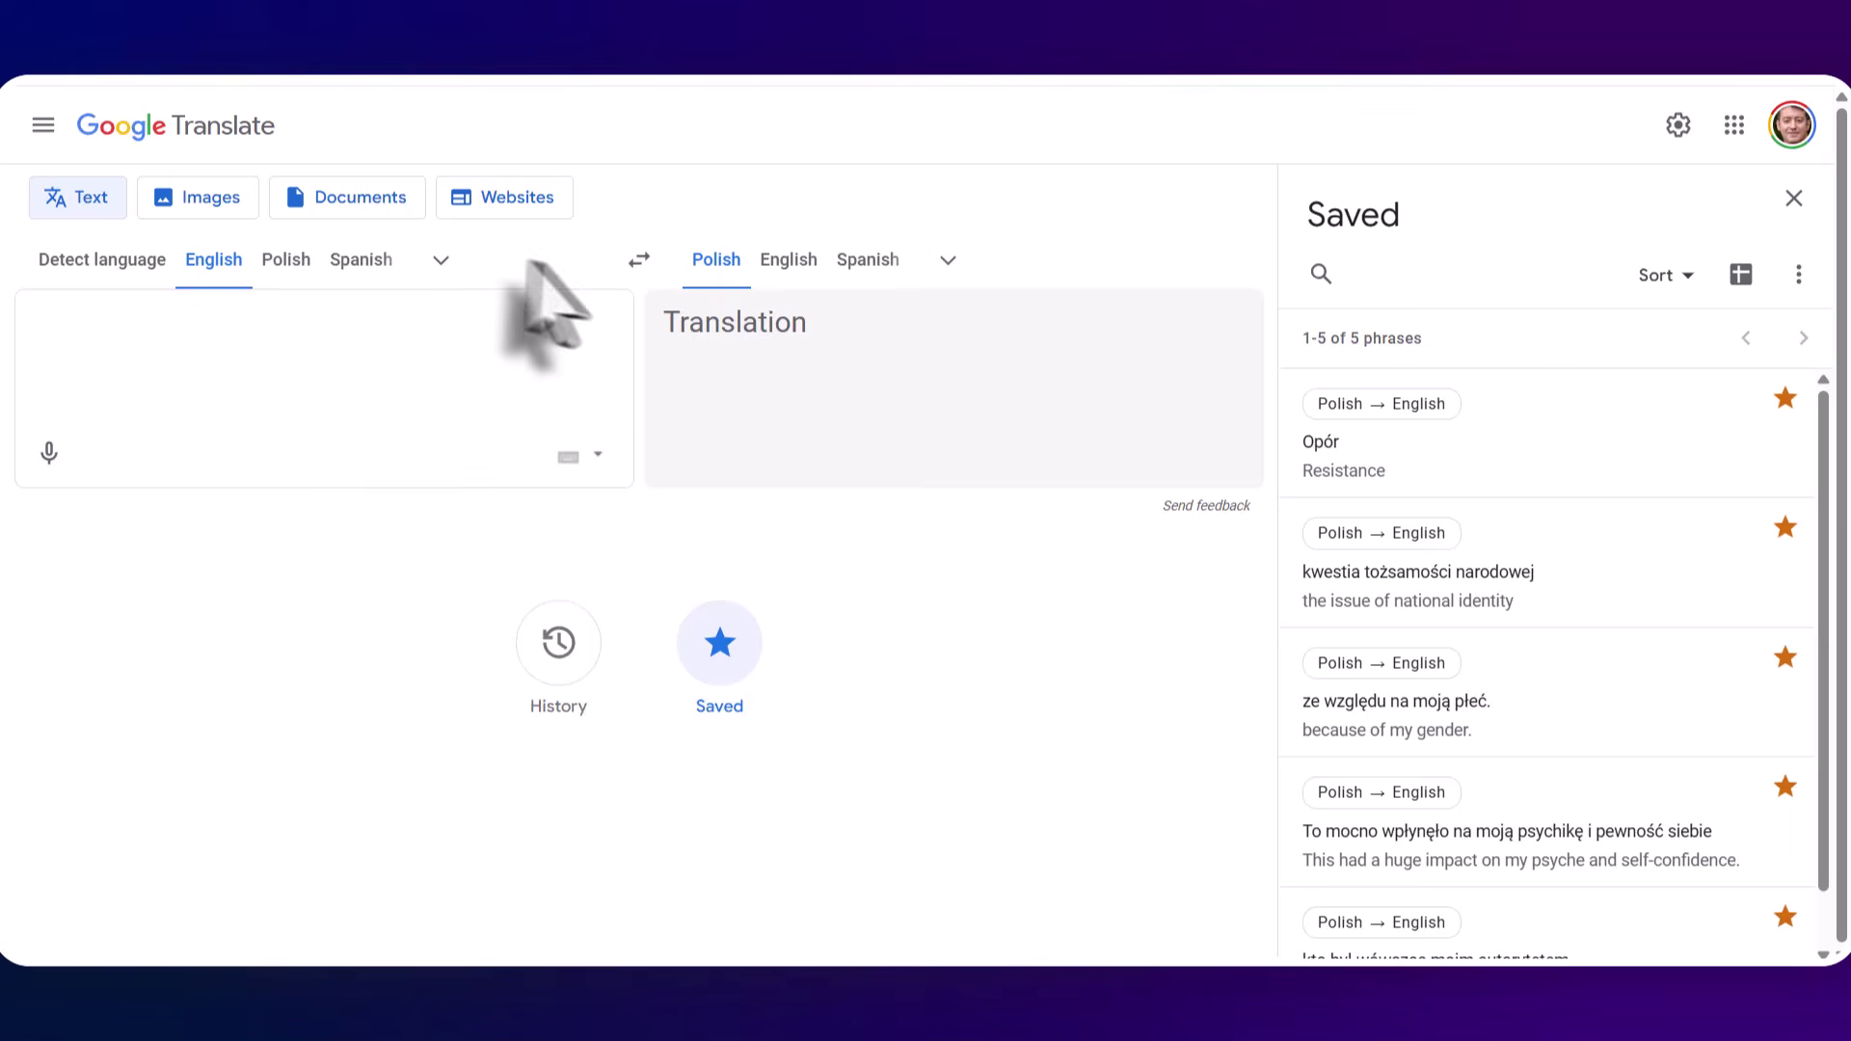
# - Translate "jak go używać cokolwiek" from Polish to English and save the translation
pyautogui.click(283, 260)
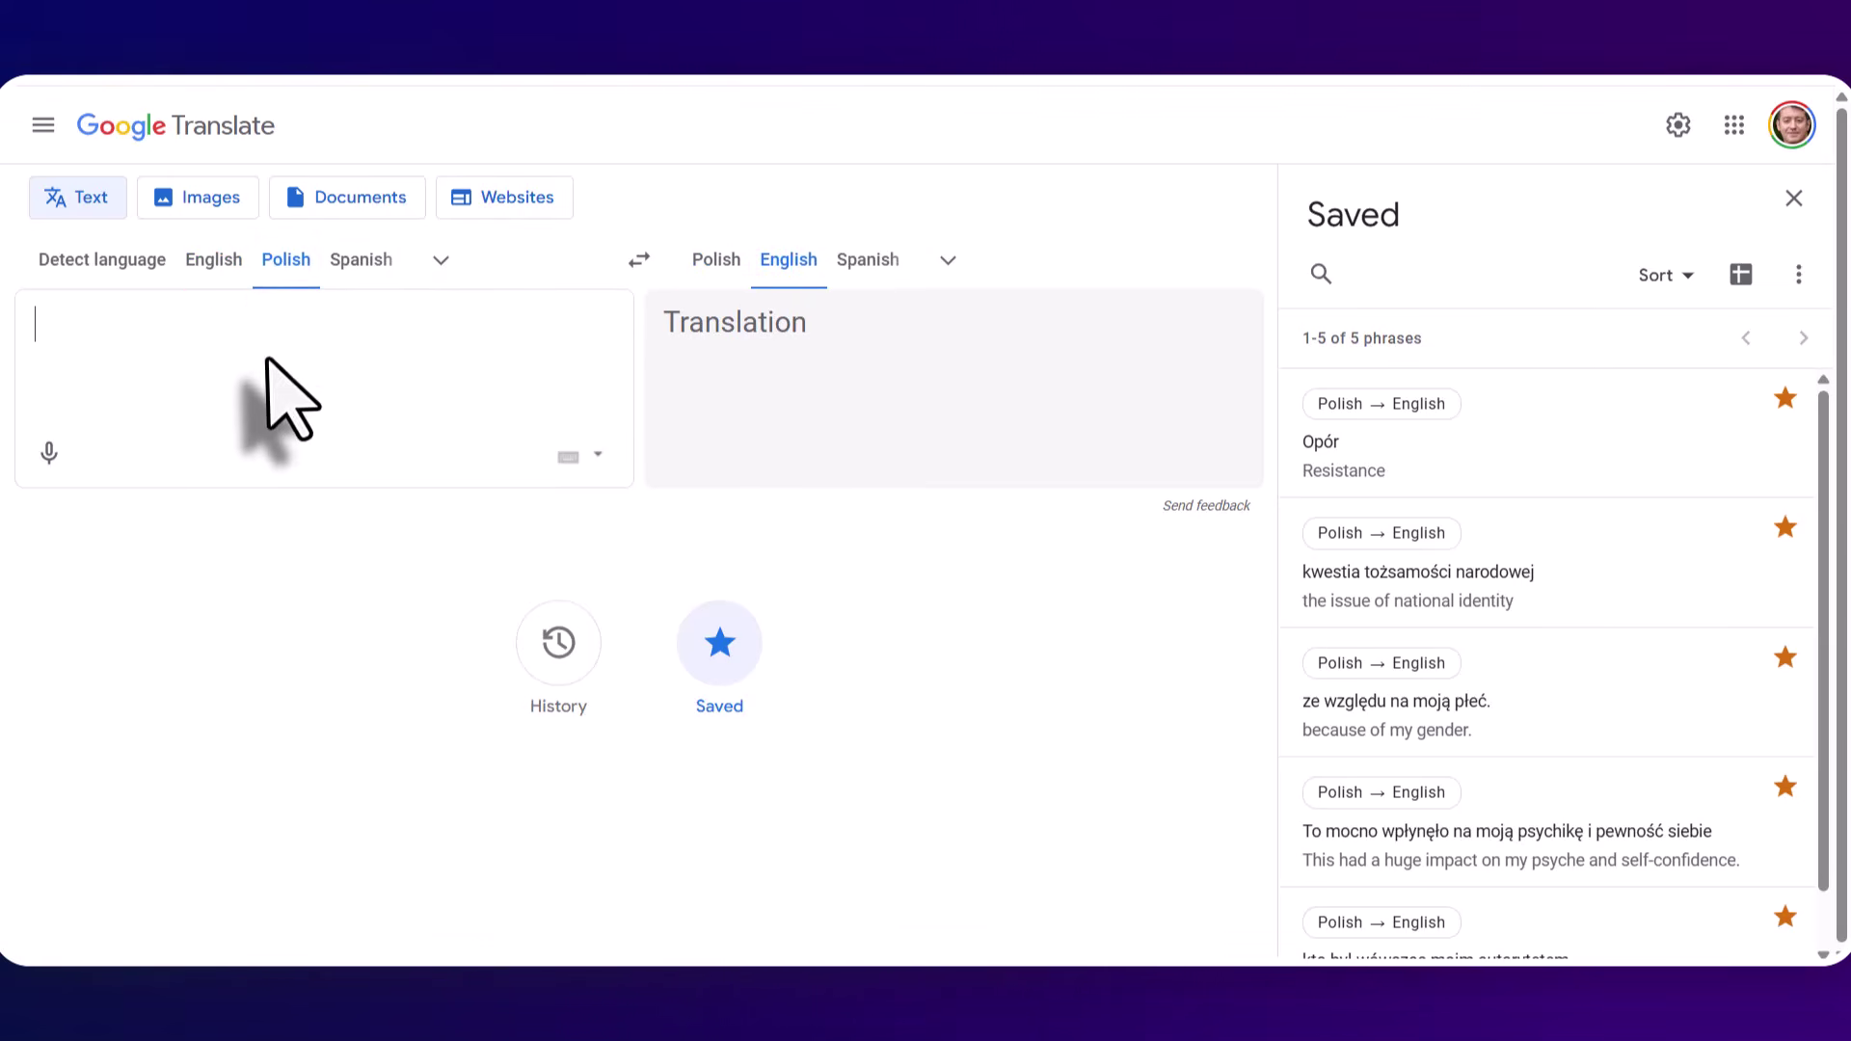
pyautogui.write('jak go używać cokolwiek')
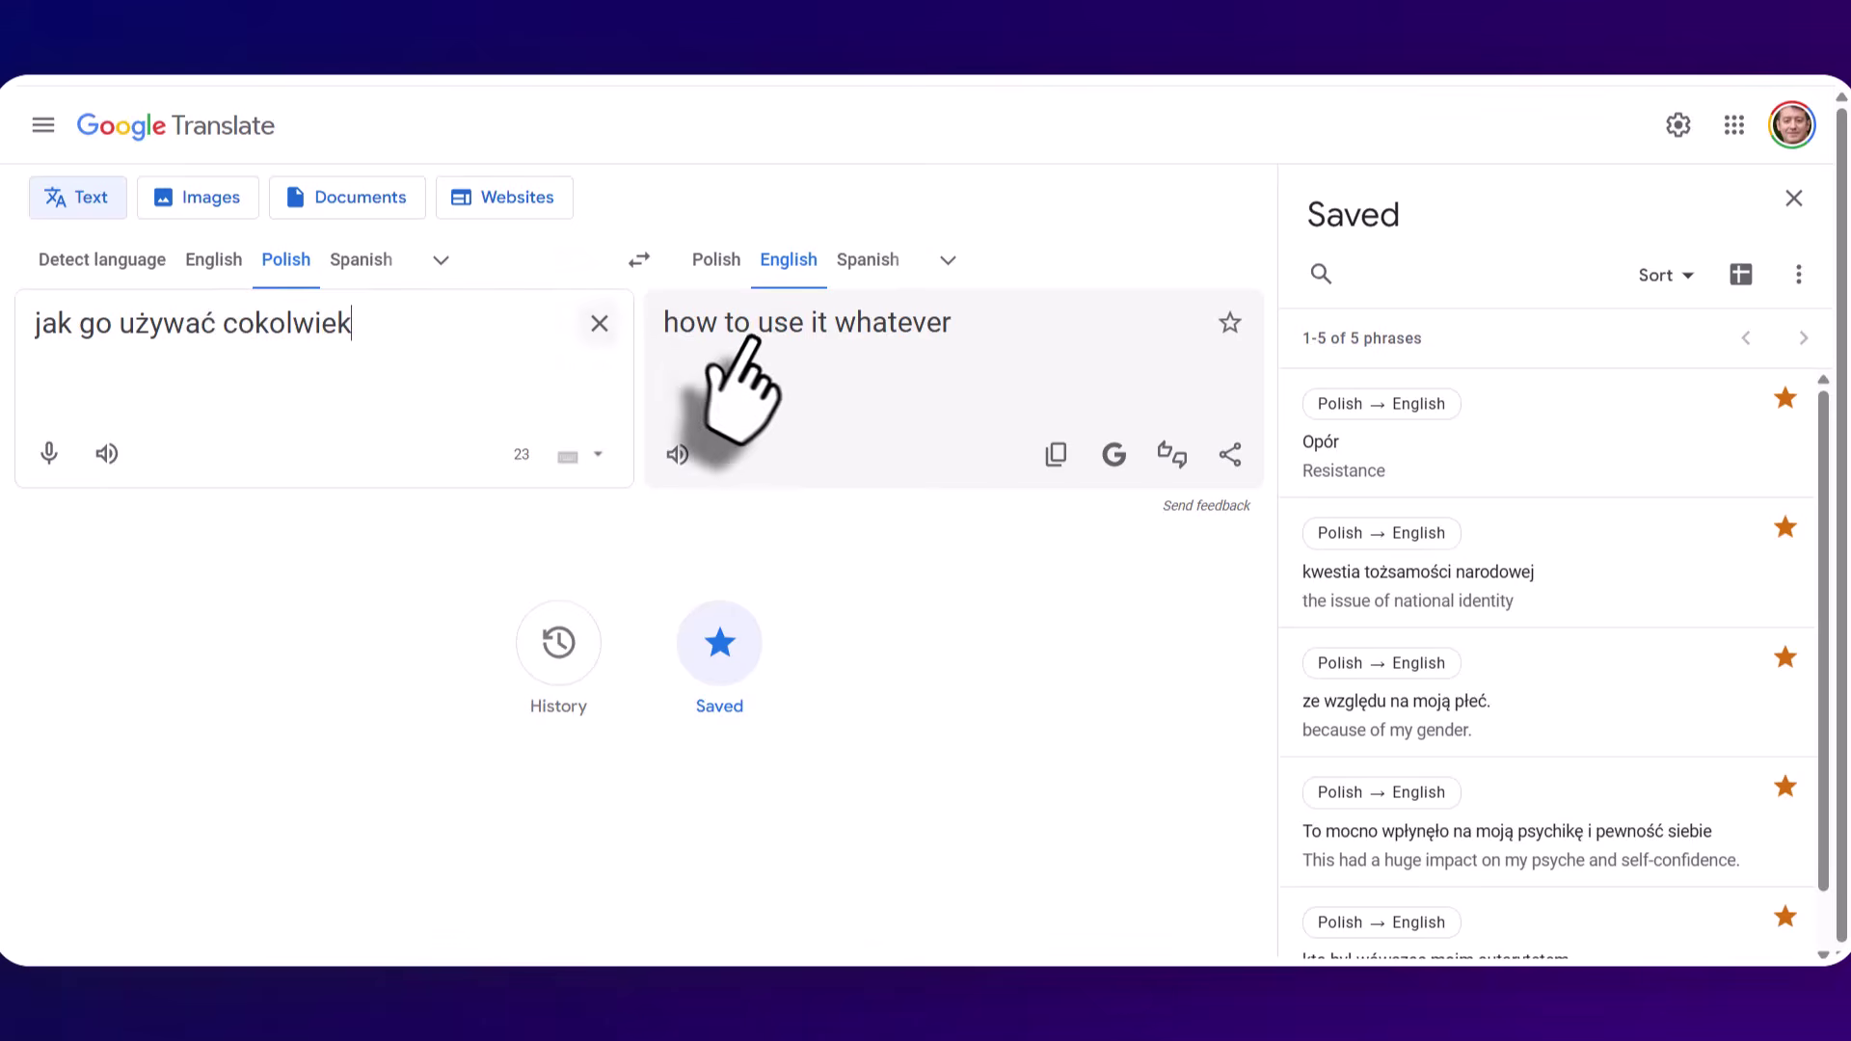
pyautogui.click(1230, 322)
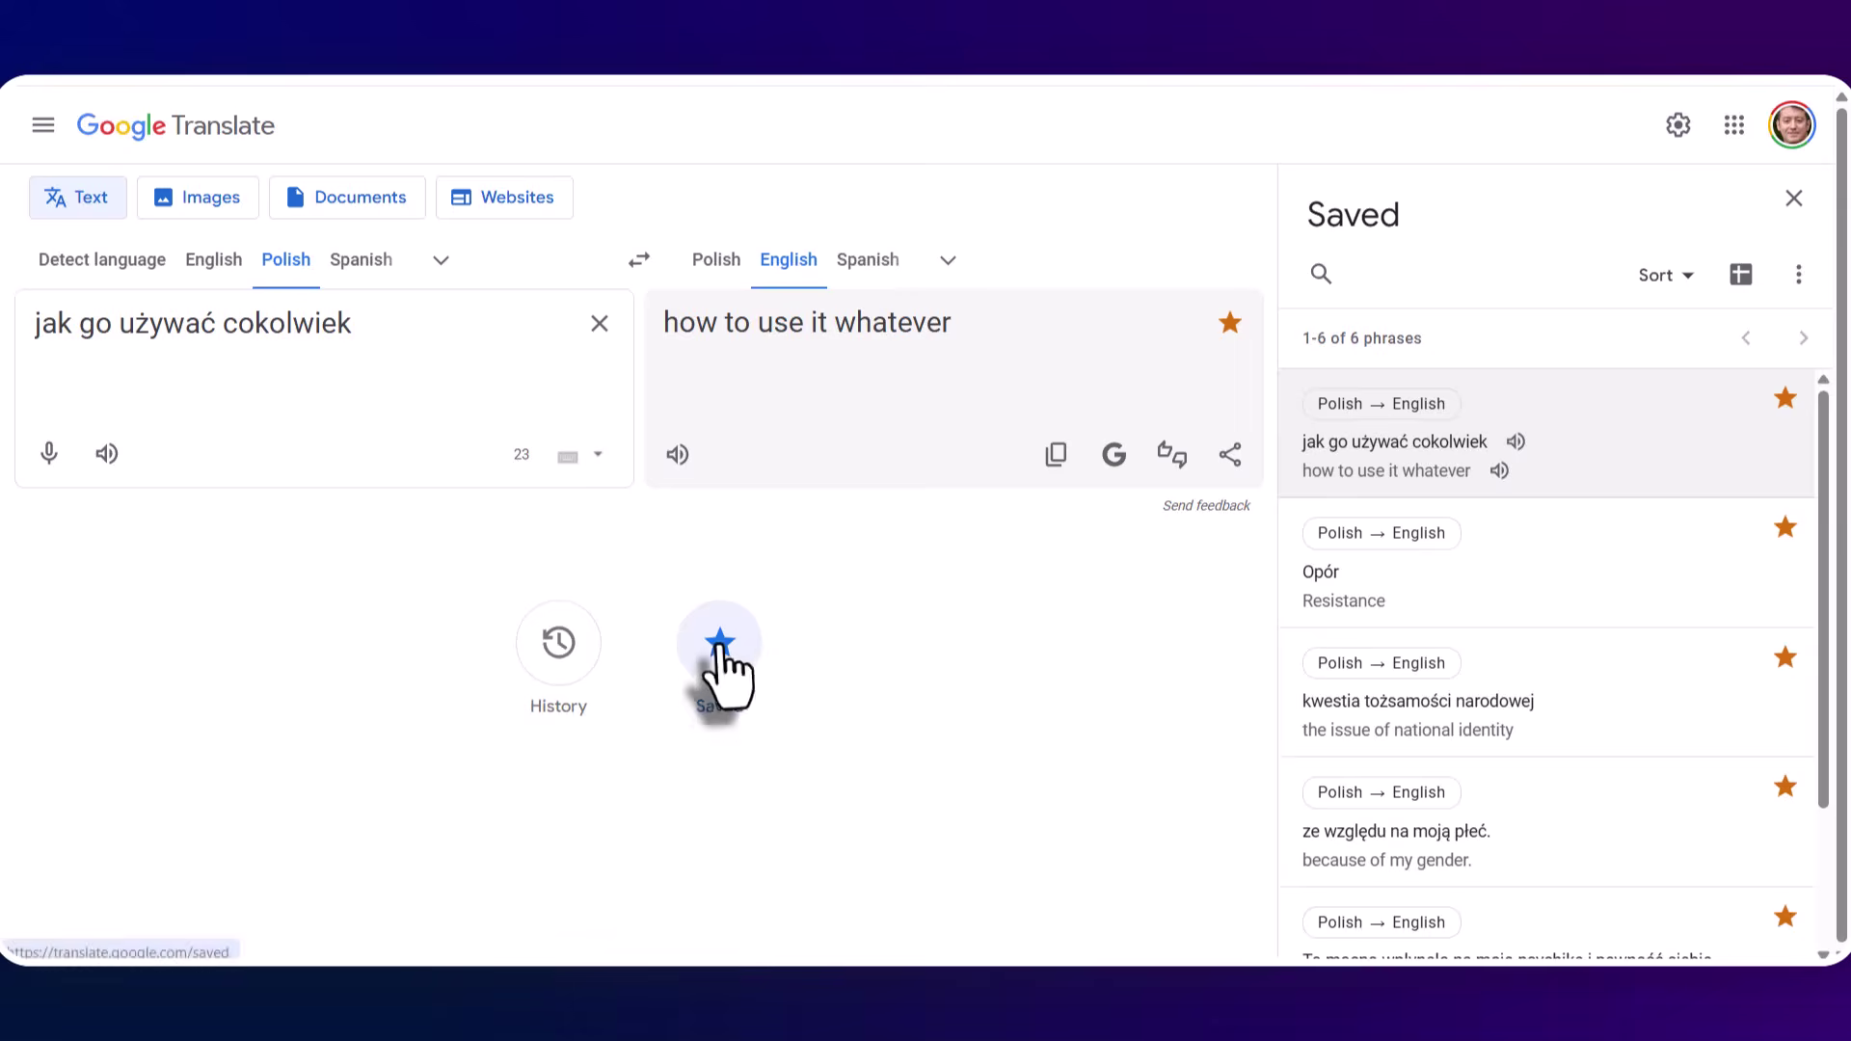
# - Close and reopen the saved phrases list, and play the Polish audio of "jak go używać cokolwiek"
pyautogui.click(721, 651)
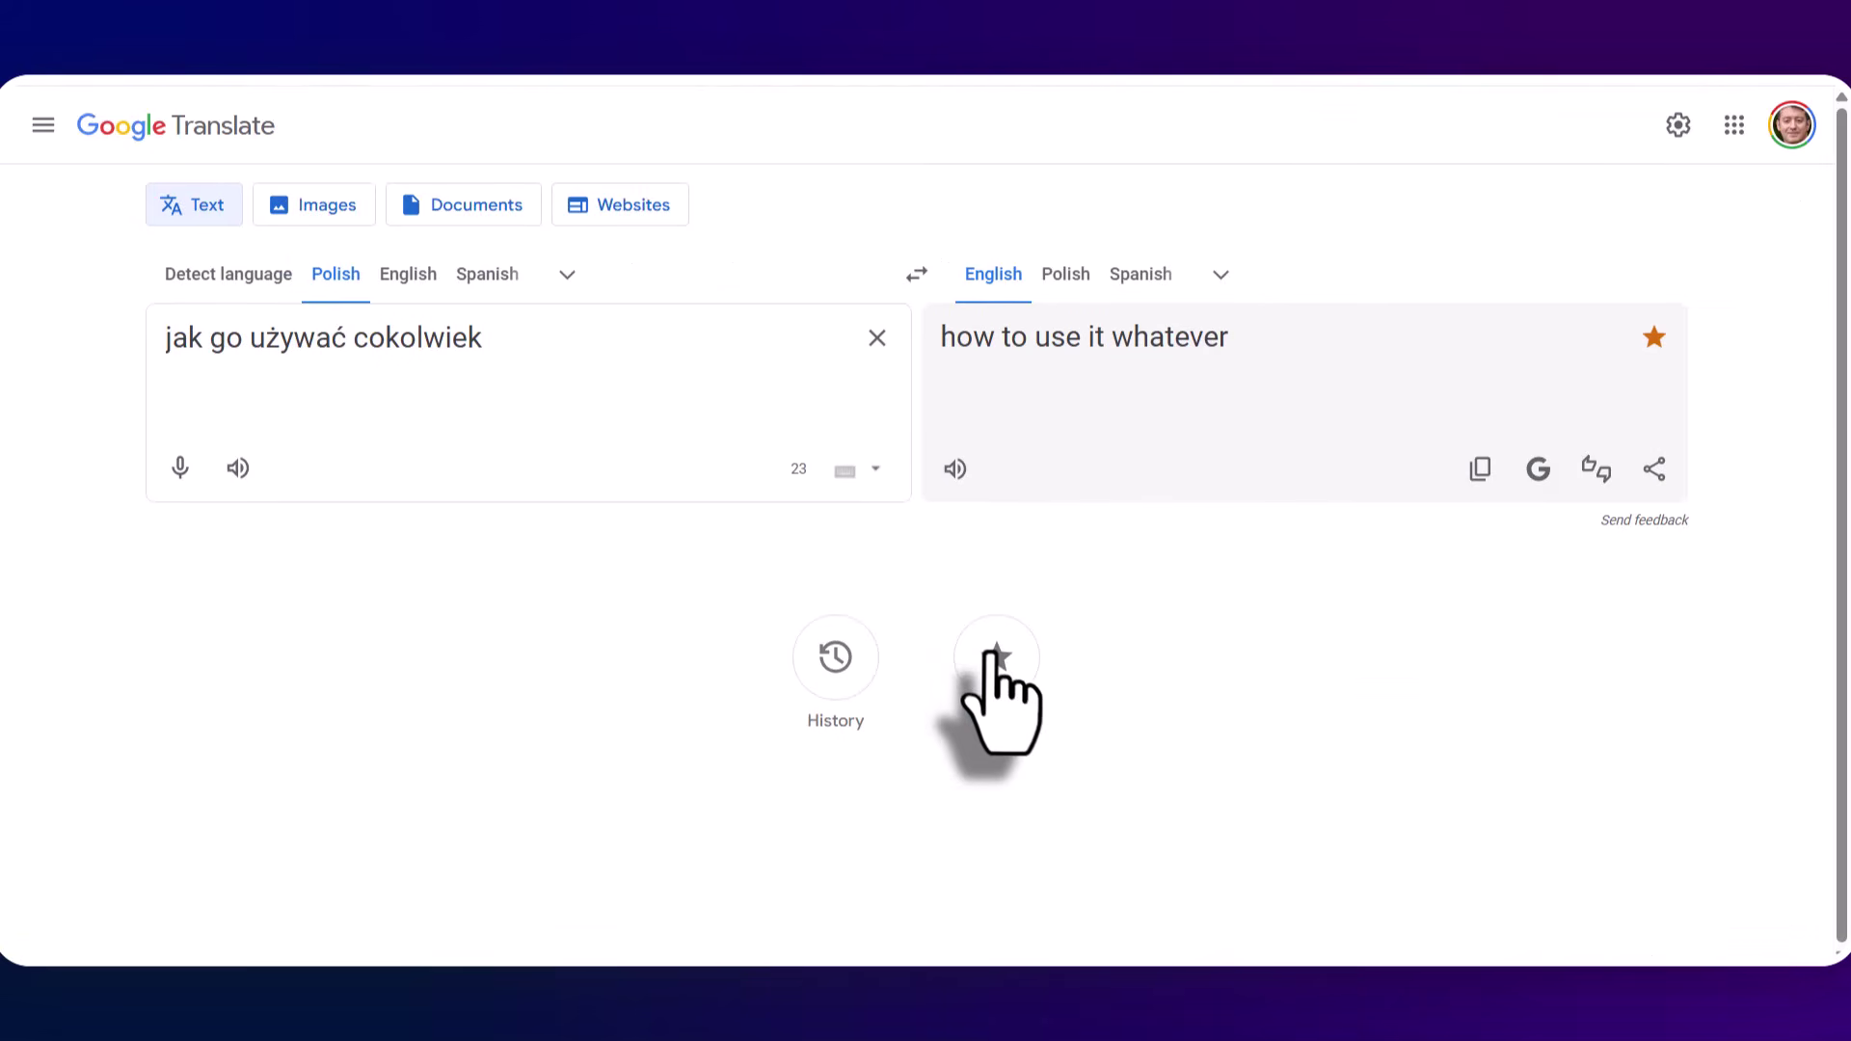
pyautogui.click(994, 659)
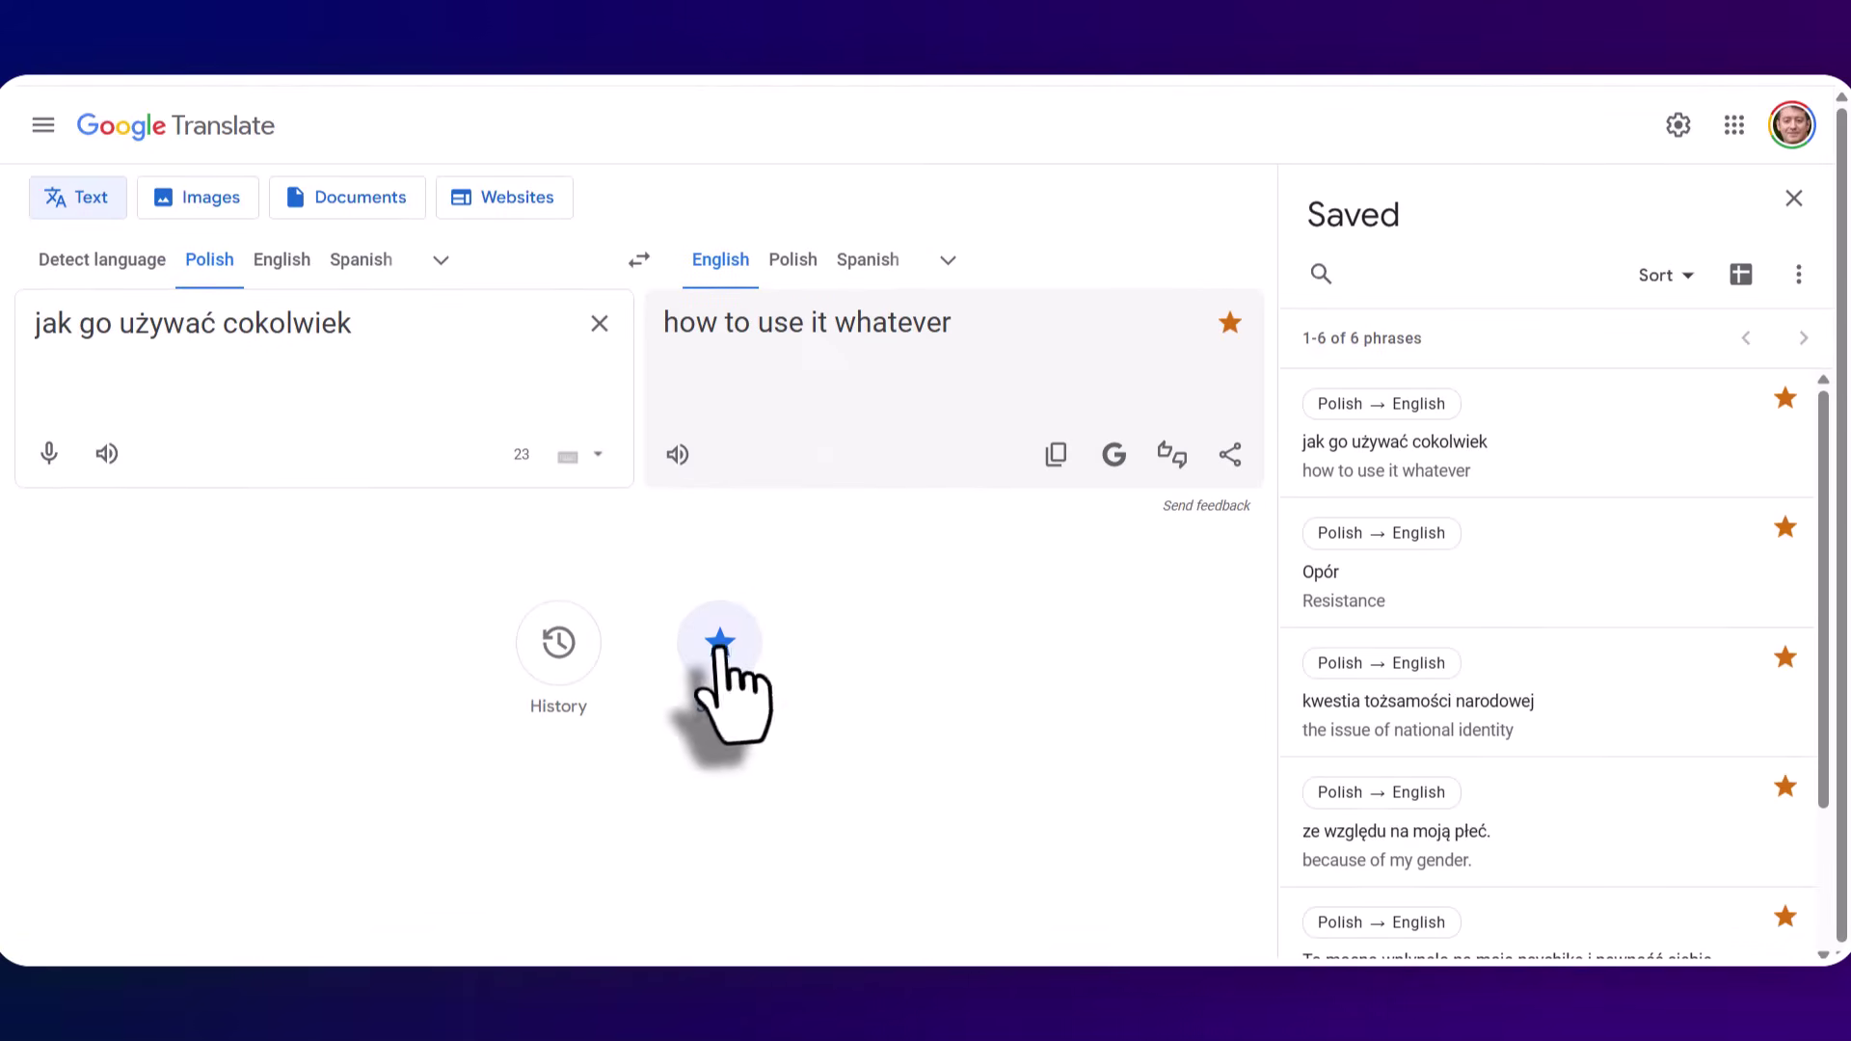
pyautogui.click(721, 646)
pyautogui.click(996, 657)
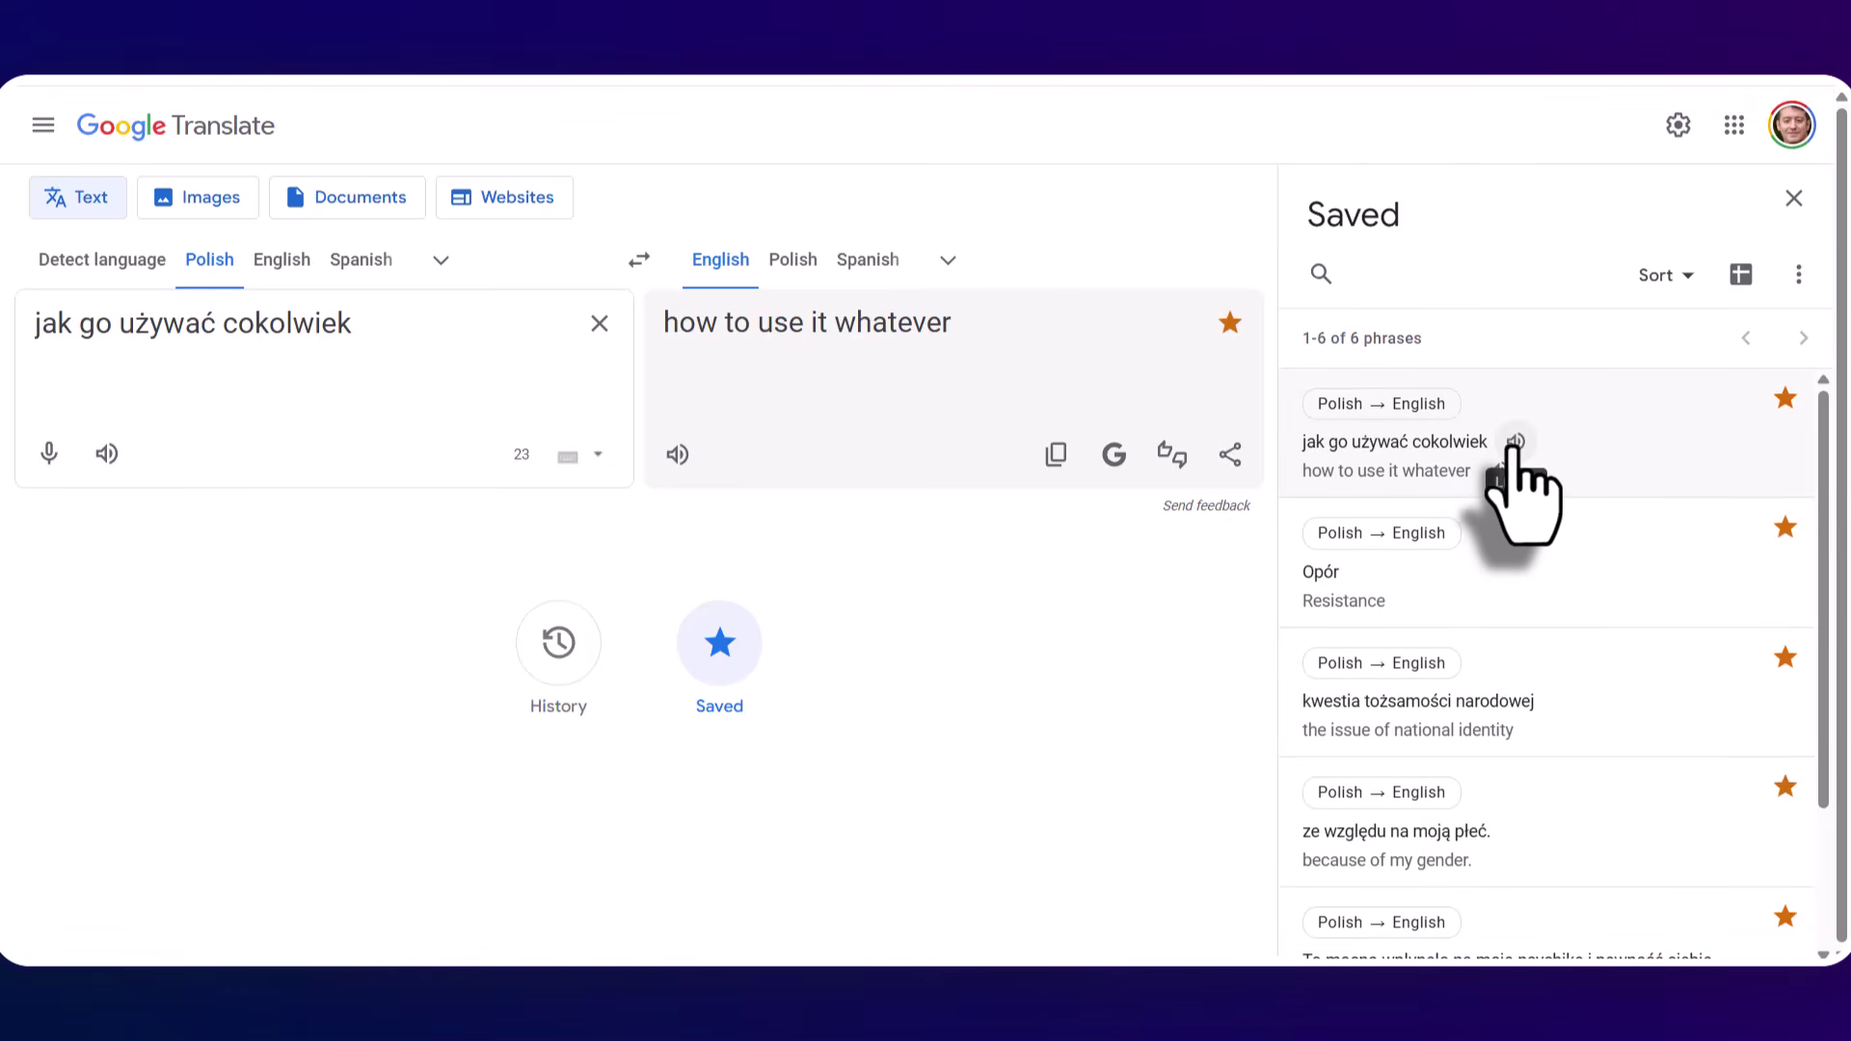
pyautogui.click(1513, 443)
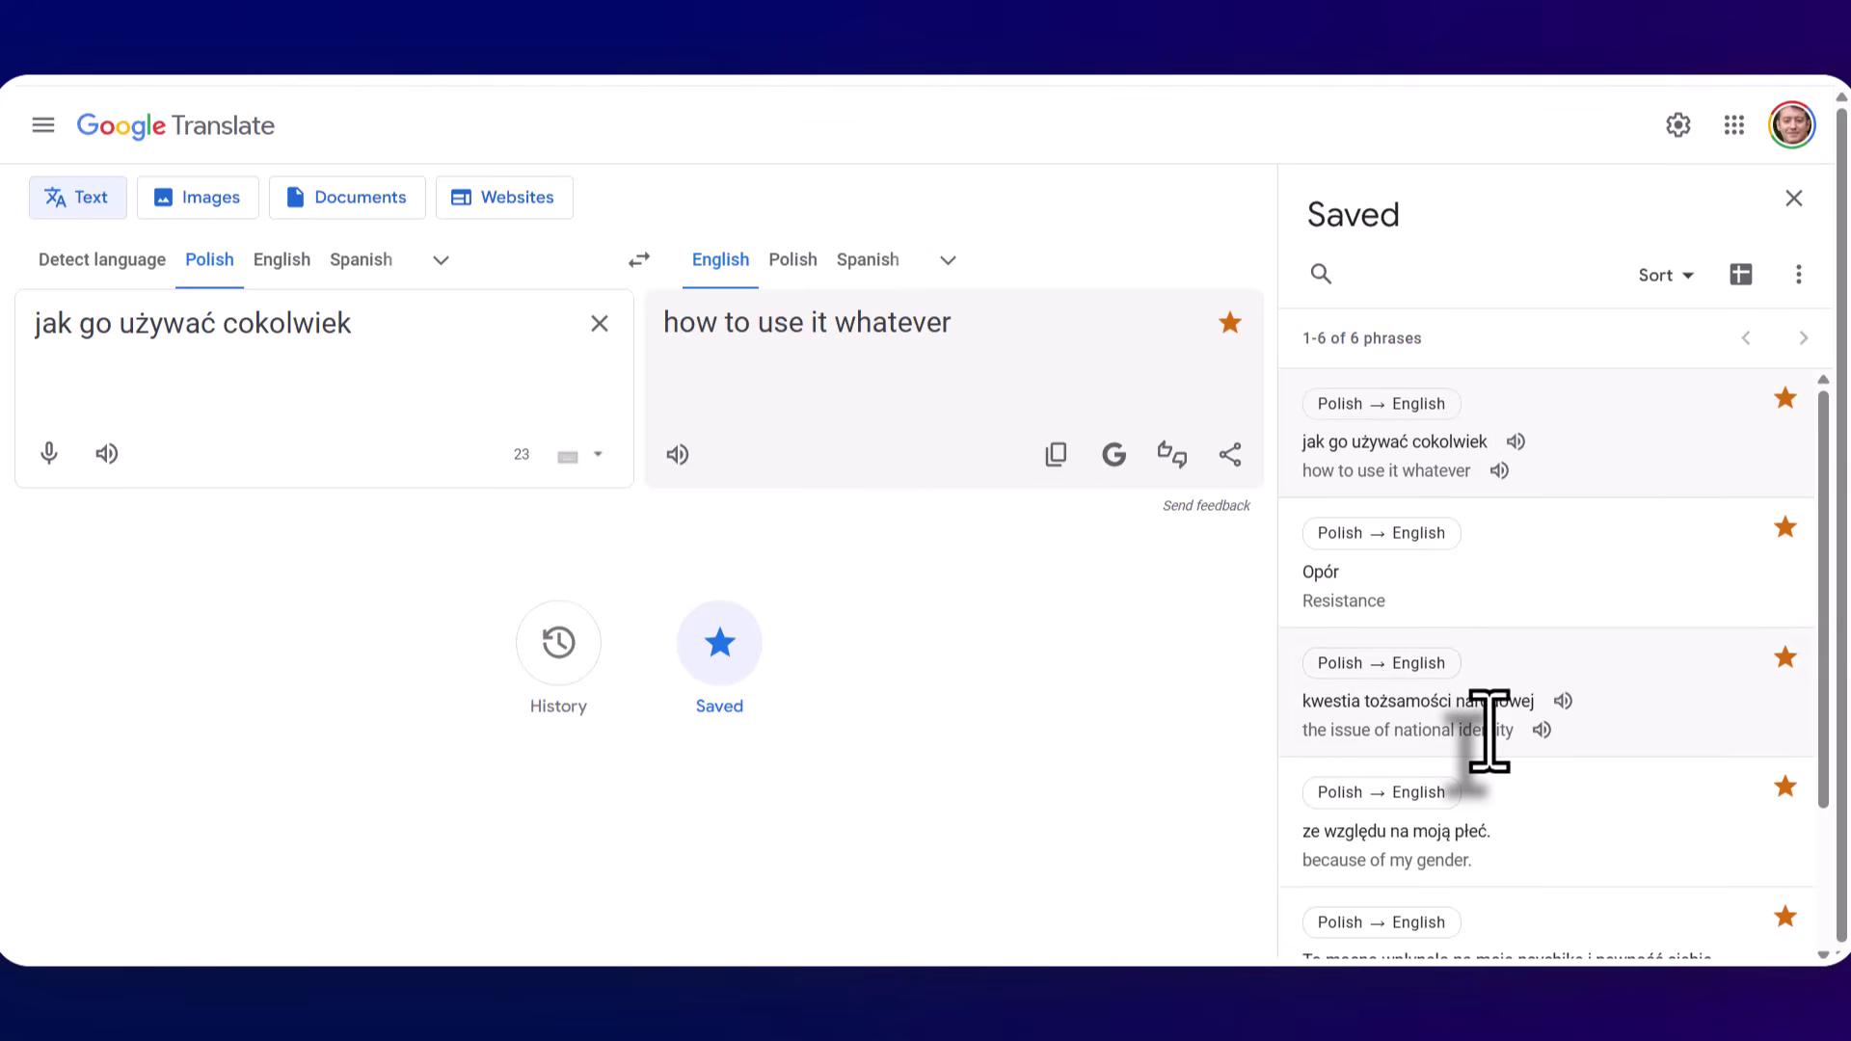
# - Export the saved phrases to a Google Sheets document and widen columns C and D to fit their text
pyautogui.click(1741, 277)
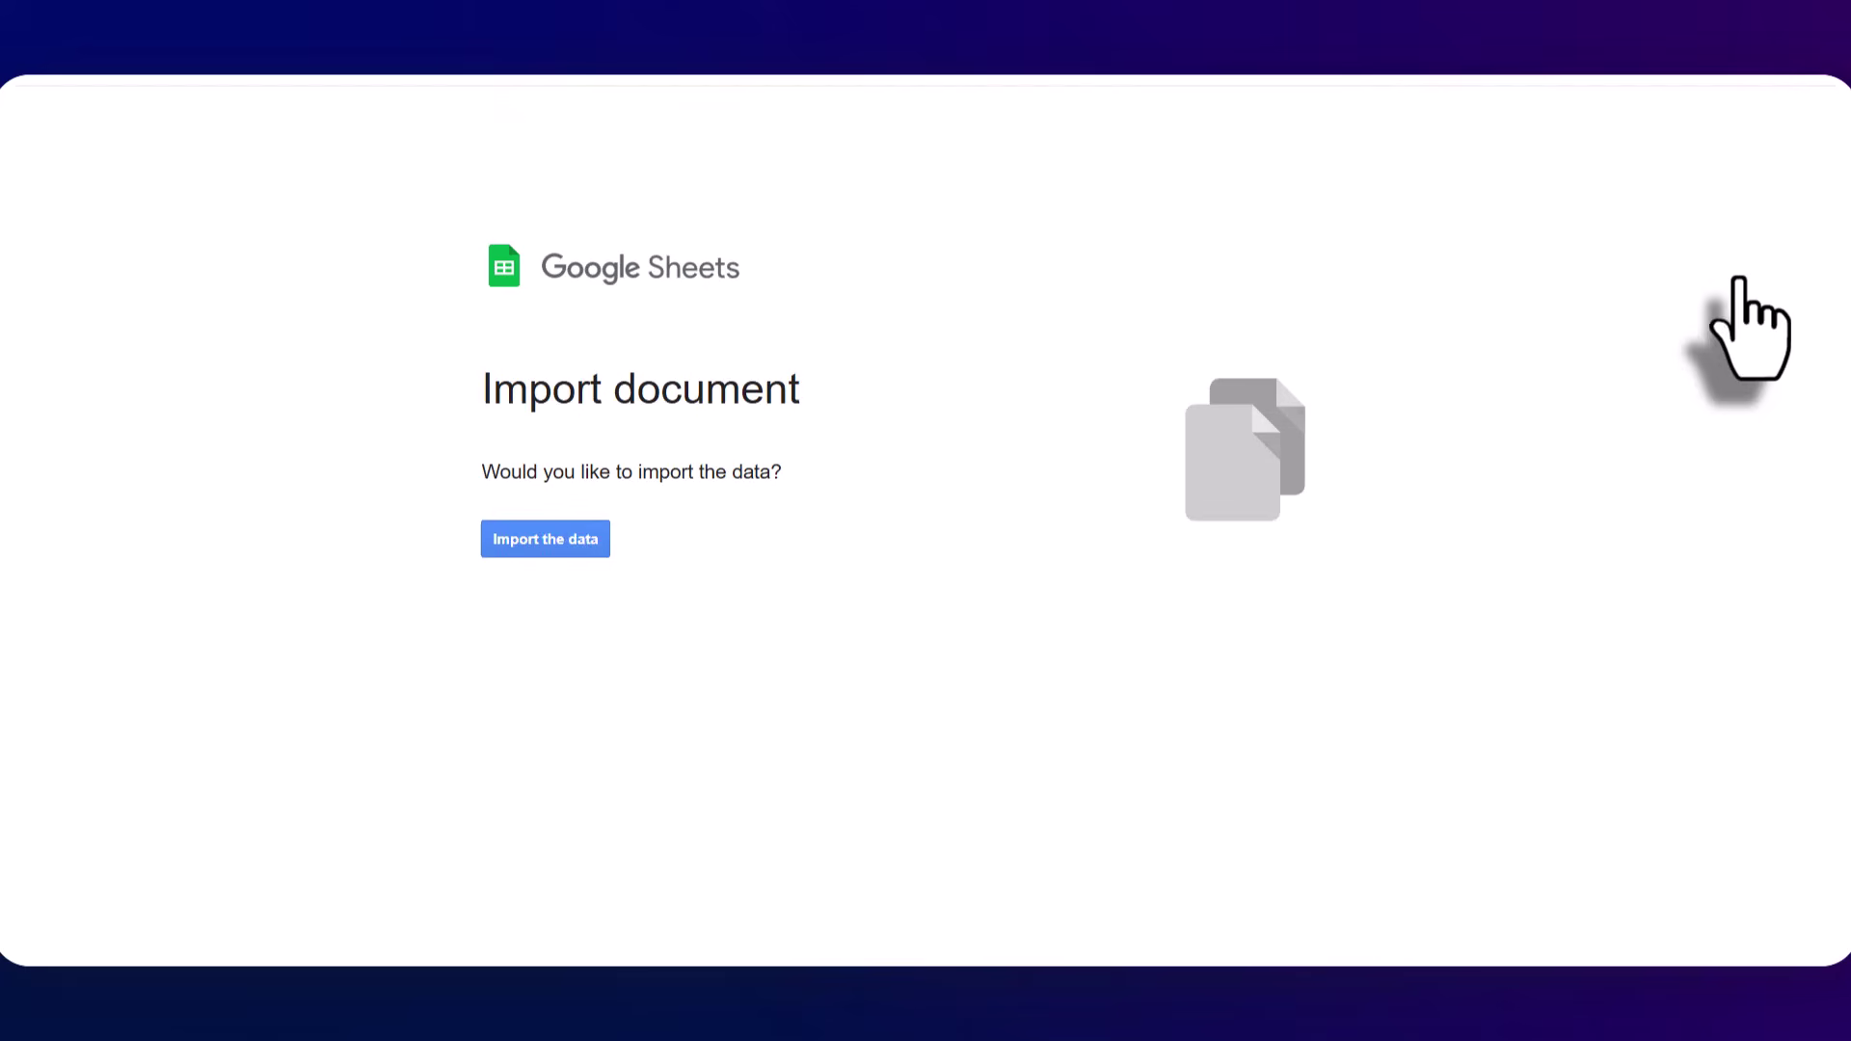
pyautogui.click(536, 543)
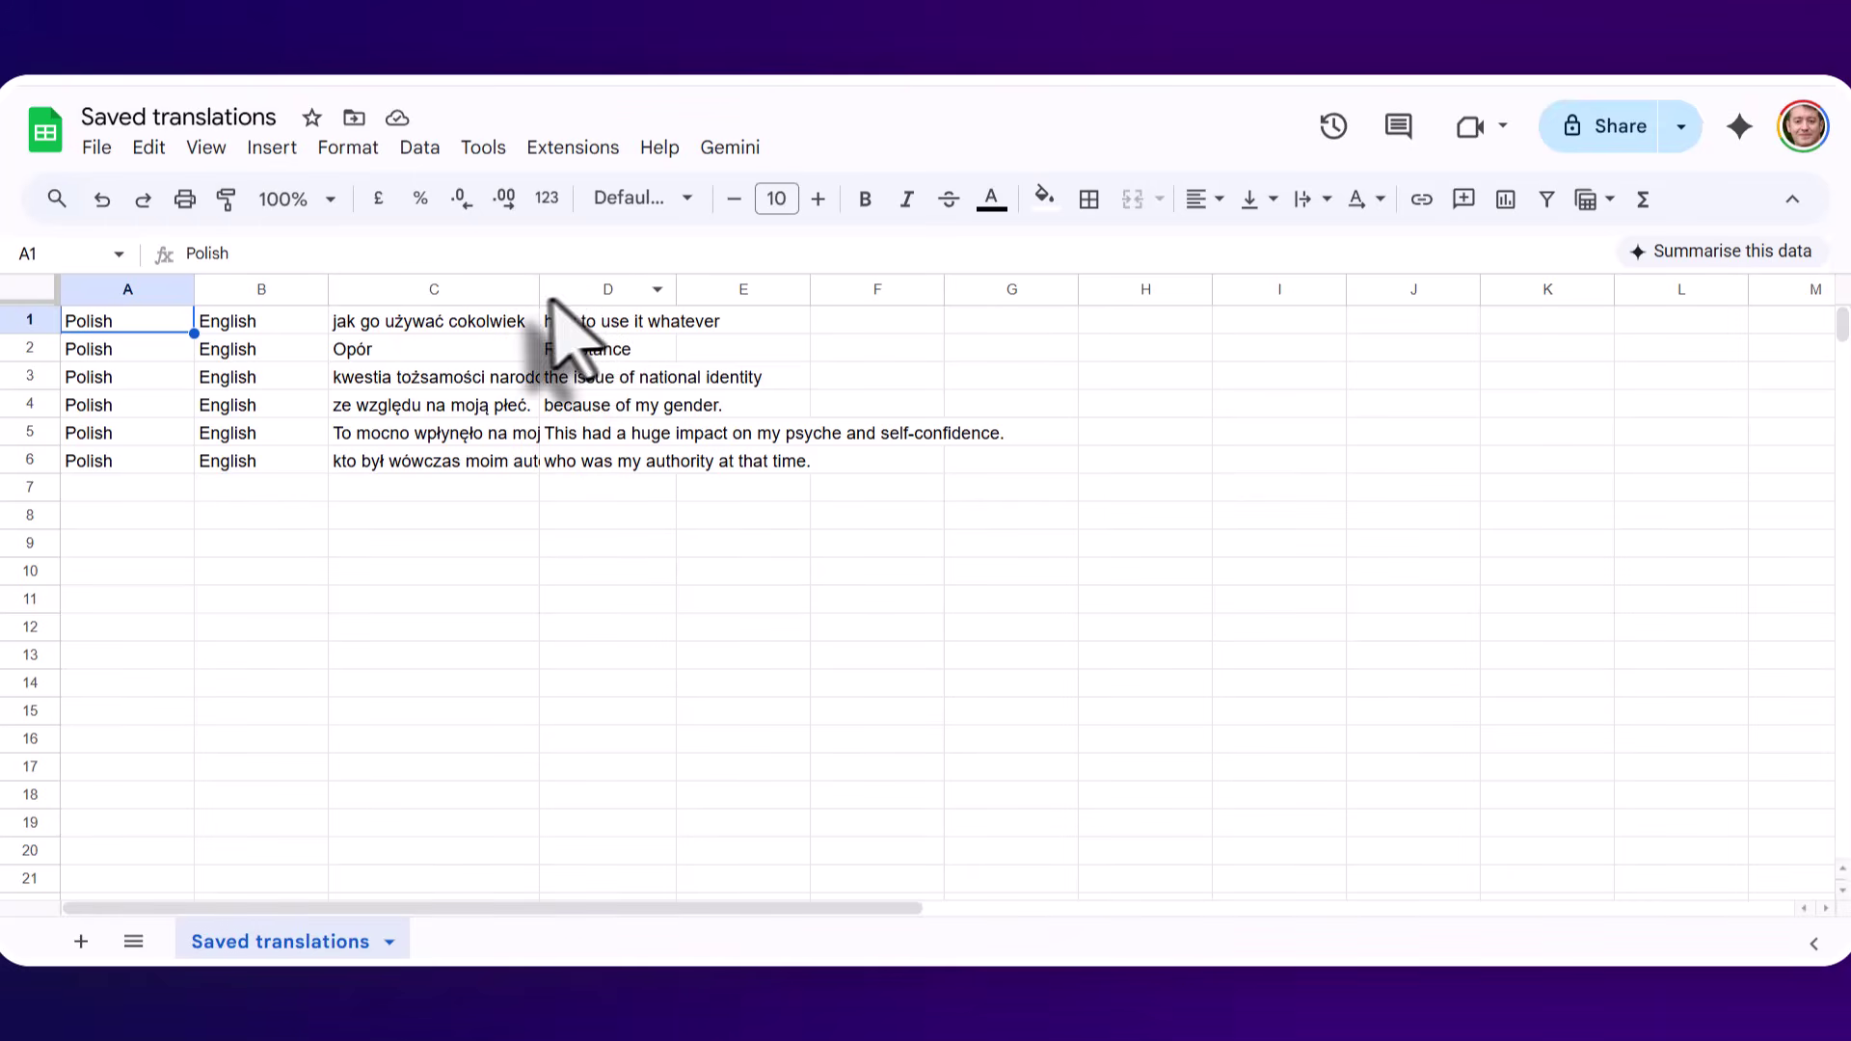
pyautogui.moveTo(538, 298); pyautogui.dragTo(805, 371)
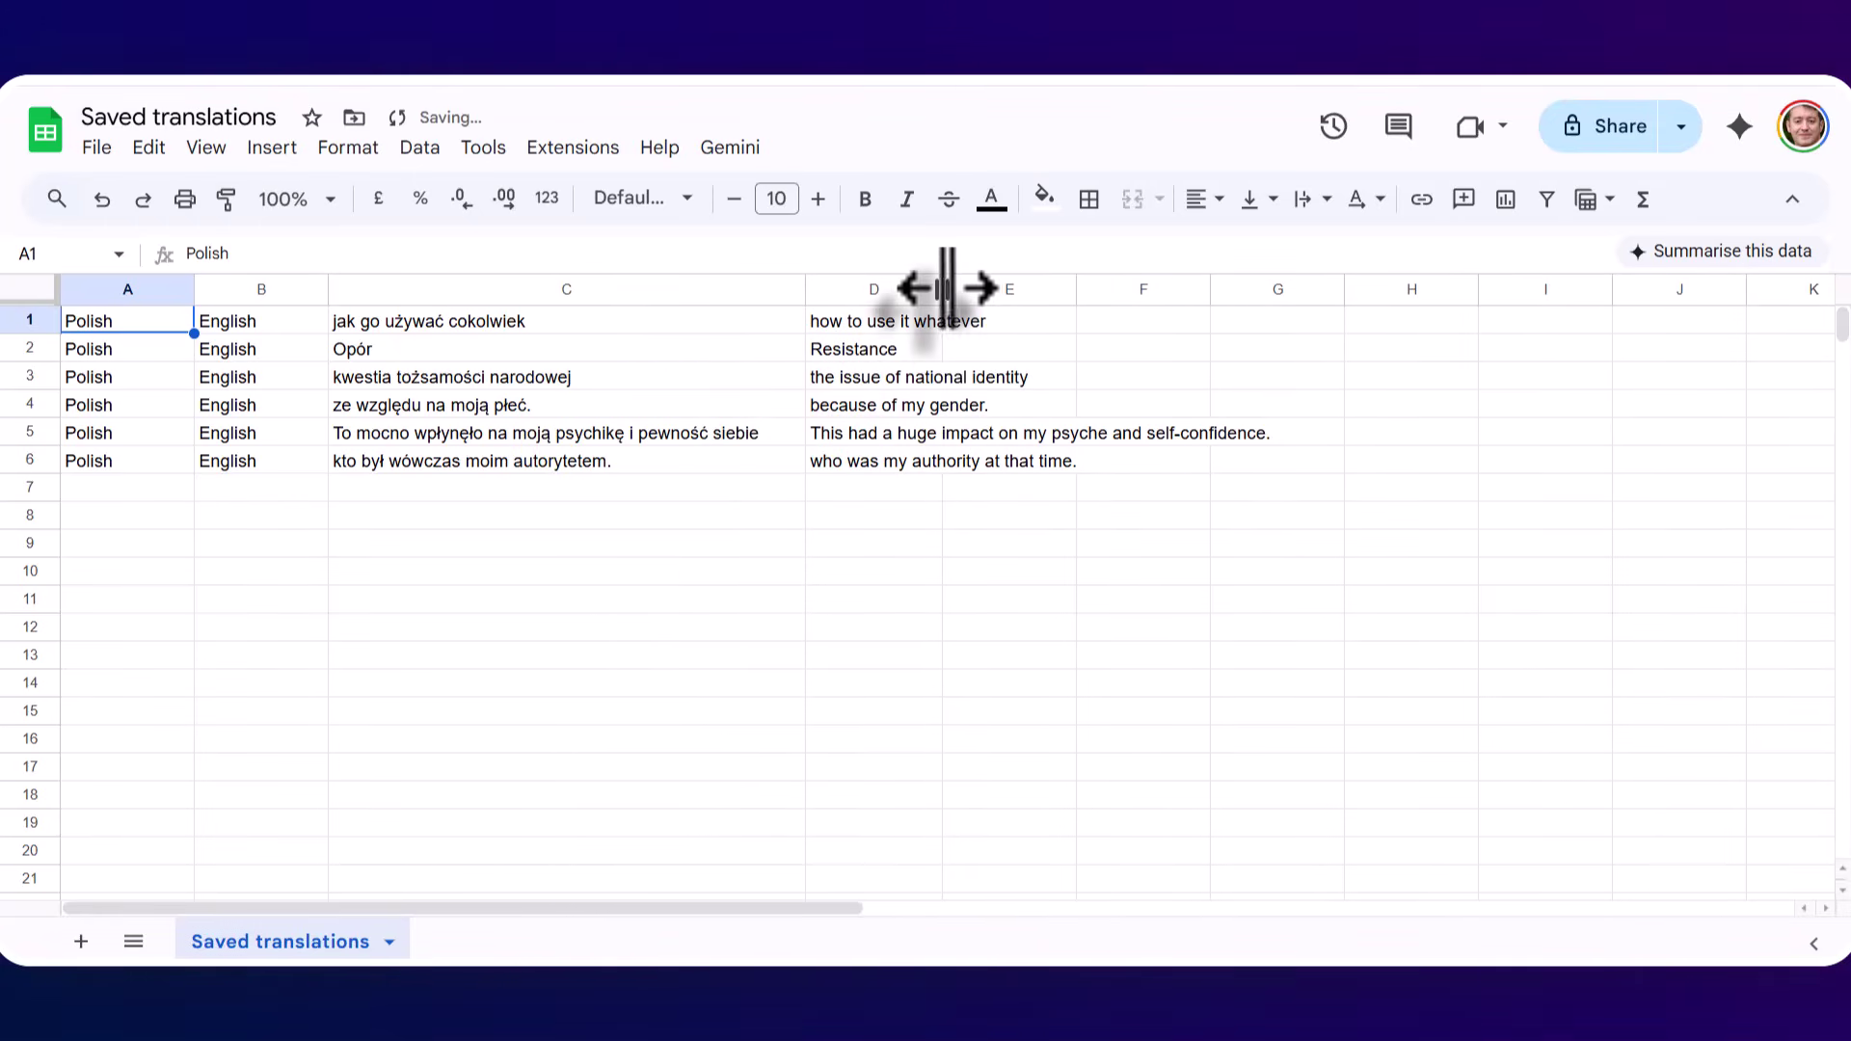
pyautogui.moveTo(945, 288); pyautogui.dragTo(1352, 333)
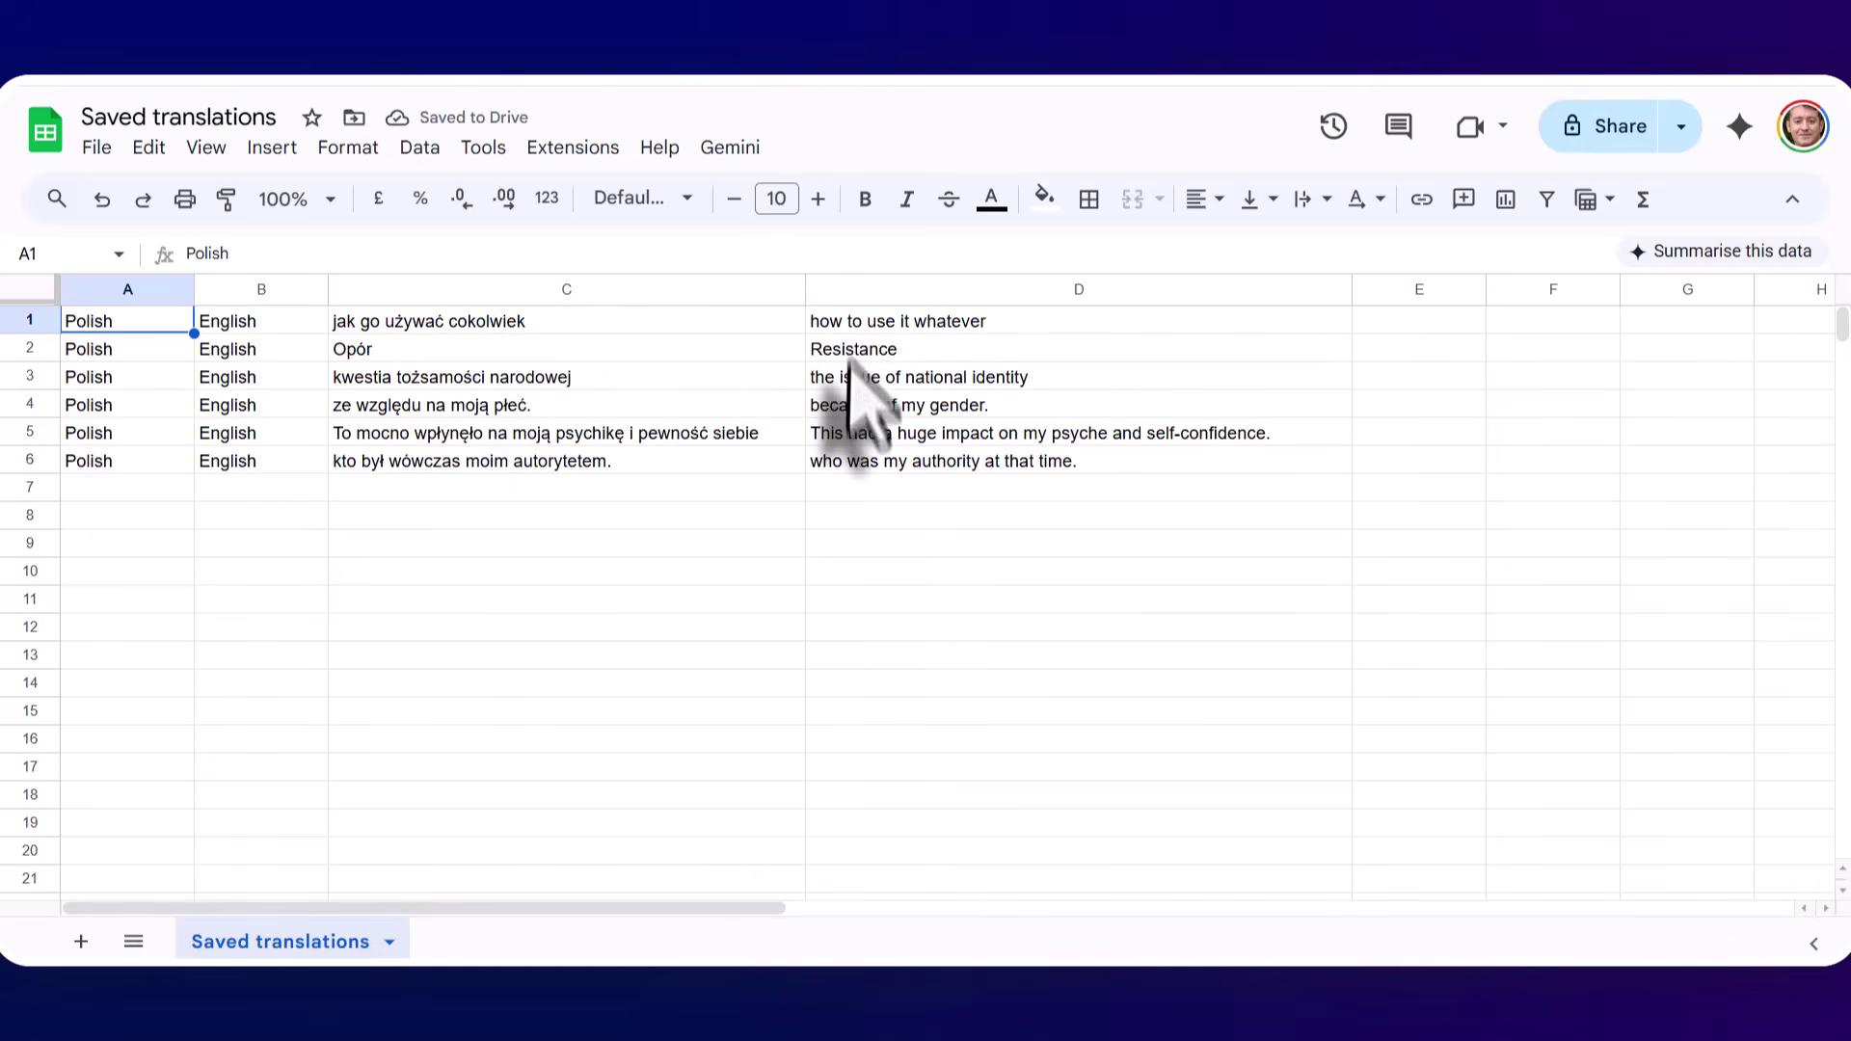
pyautogui.click(485, 324)
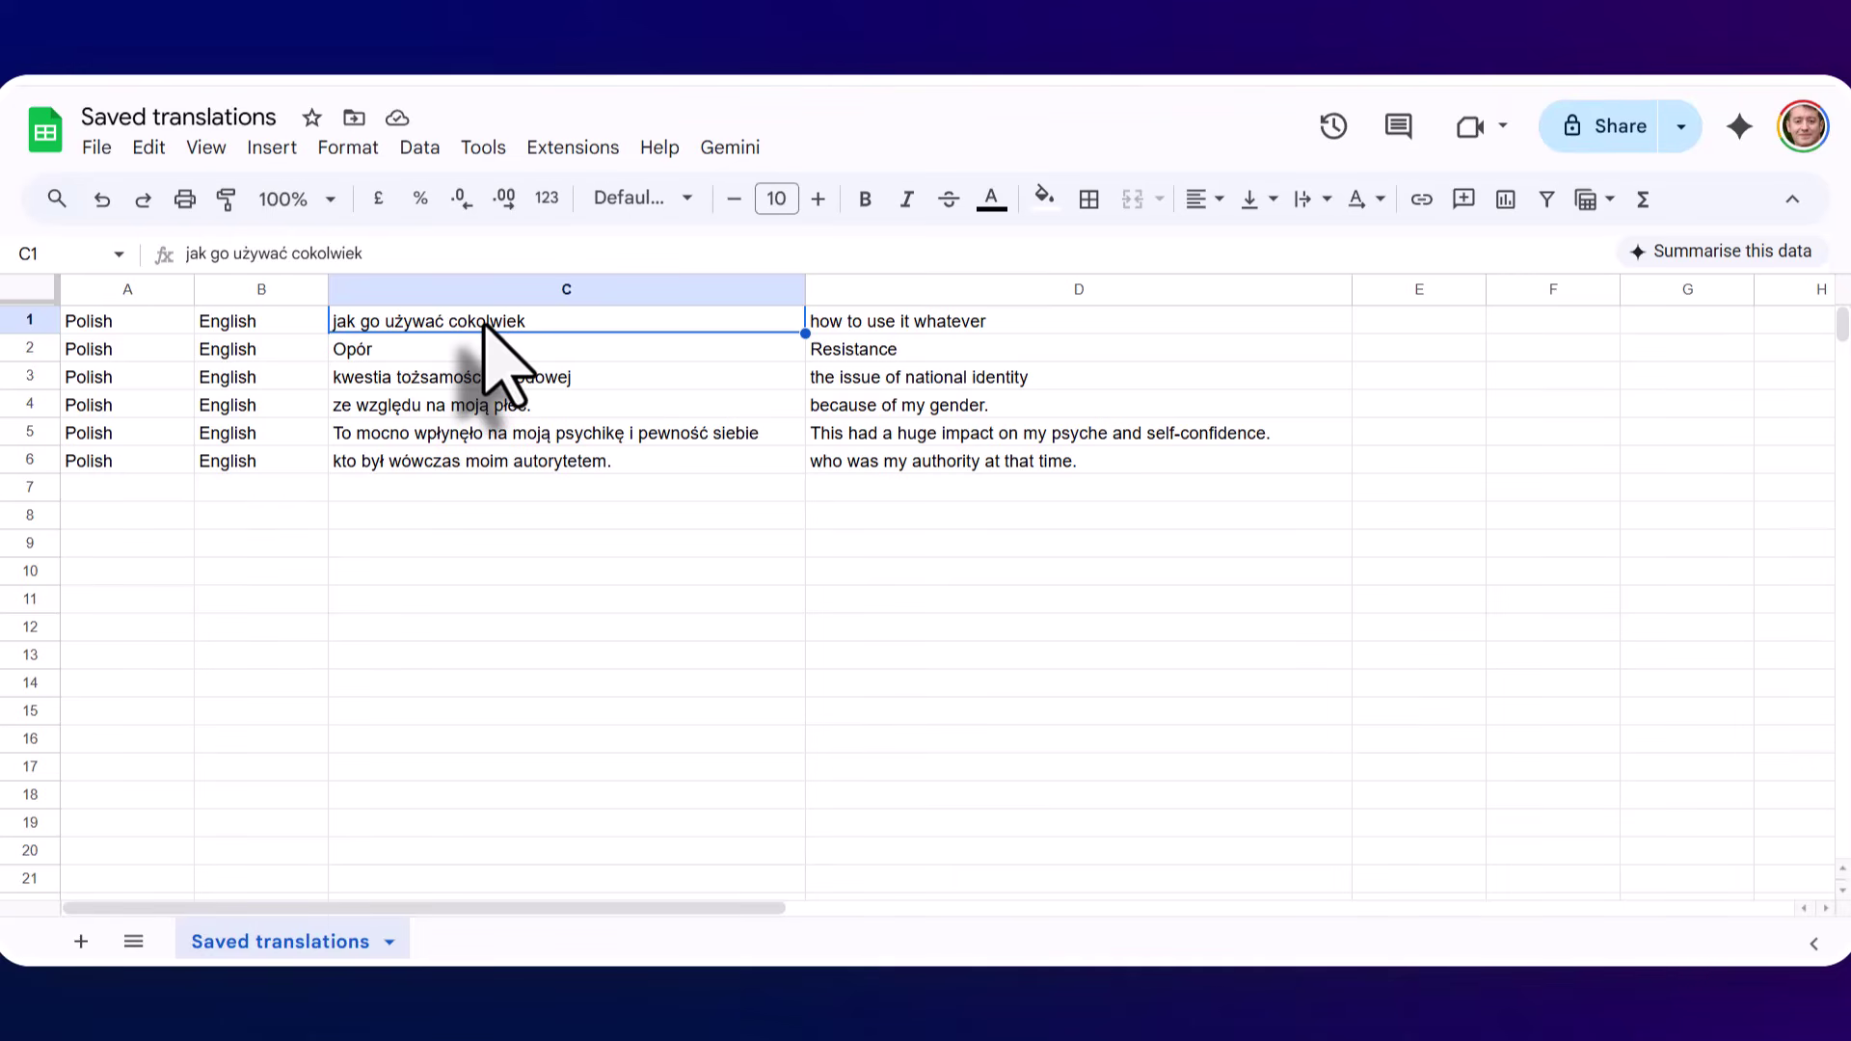
pyautogui.hotkey('shift', 'Right')
pyautogui.hotkey('shift', 'Right')
pyautogui.hotkey('shift', 'Left')
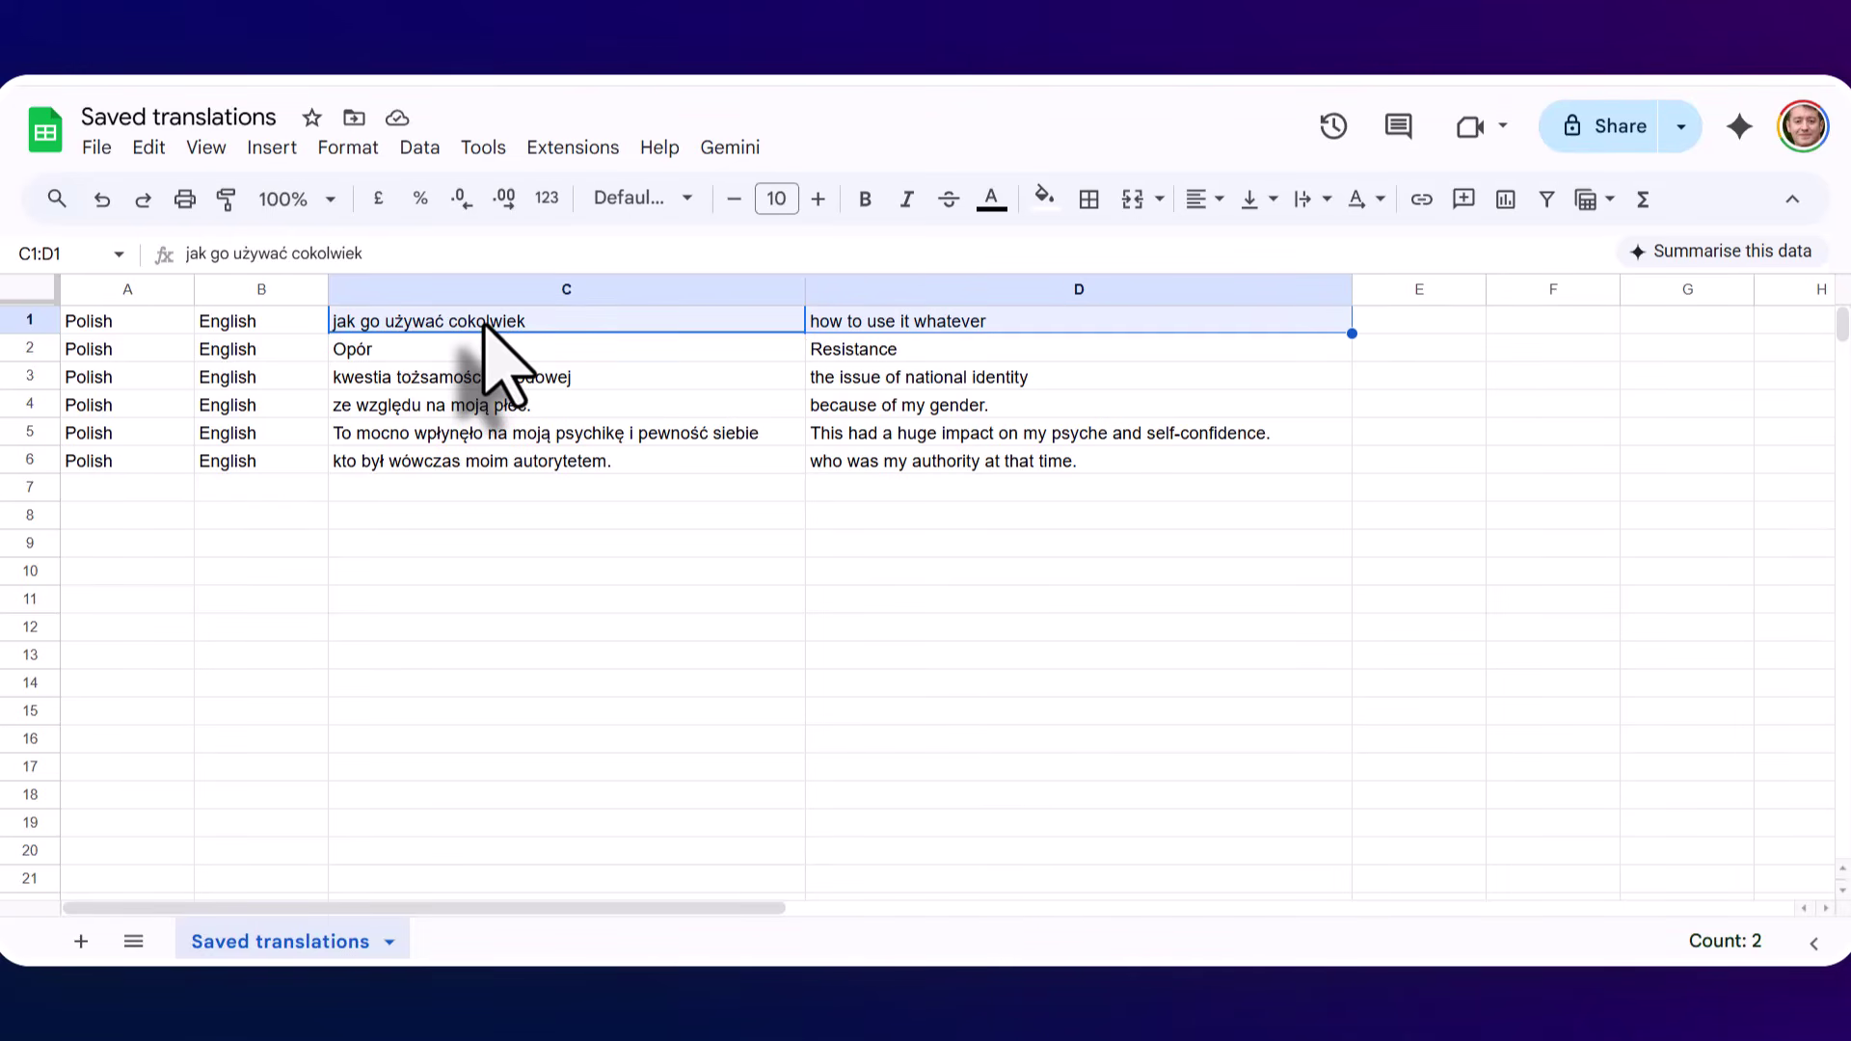
pyautogui.hotkey('shift', 'Down')
pyautogui.hotkey('shift', 'Down')
pyautogui.hotkey('shift', 'Down')
pyautogui.hotkey('shift', 'Down')
pyautogui.hotkey('shift', 'Down')
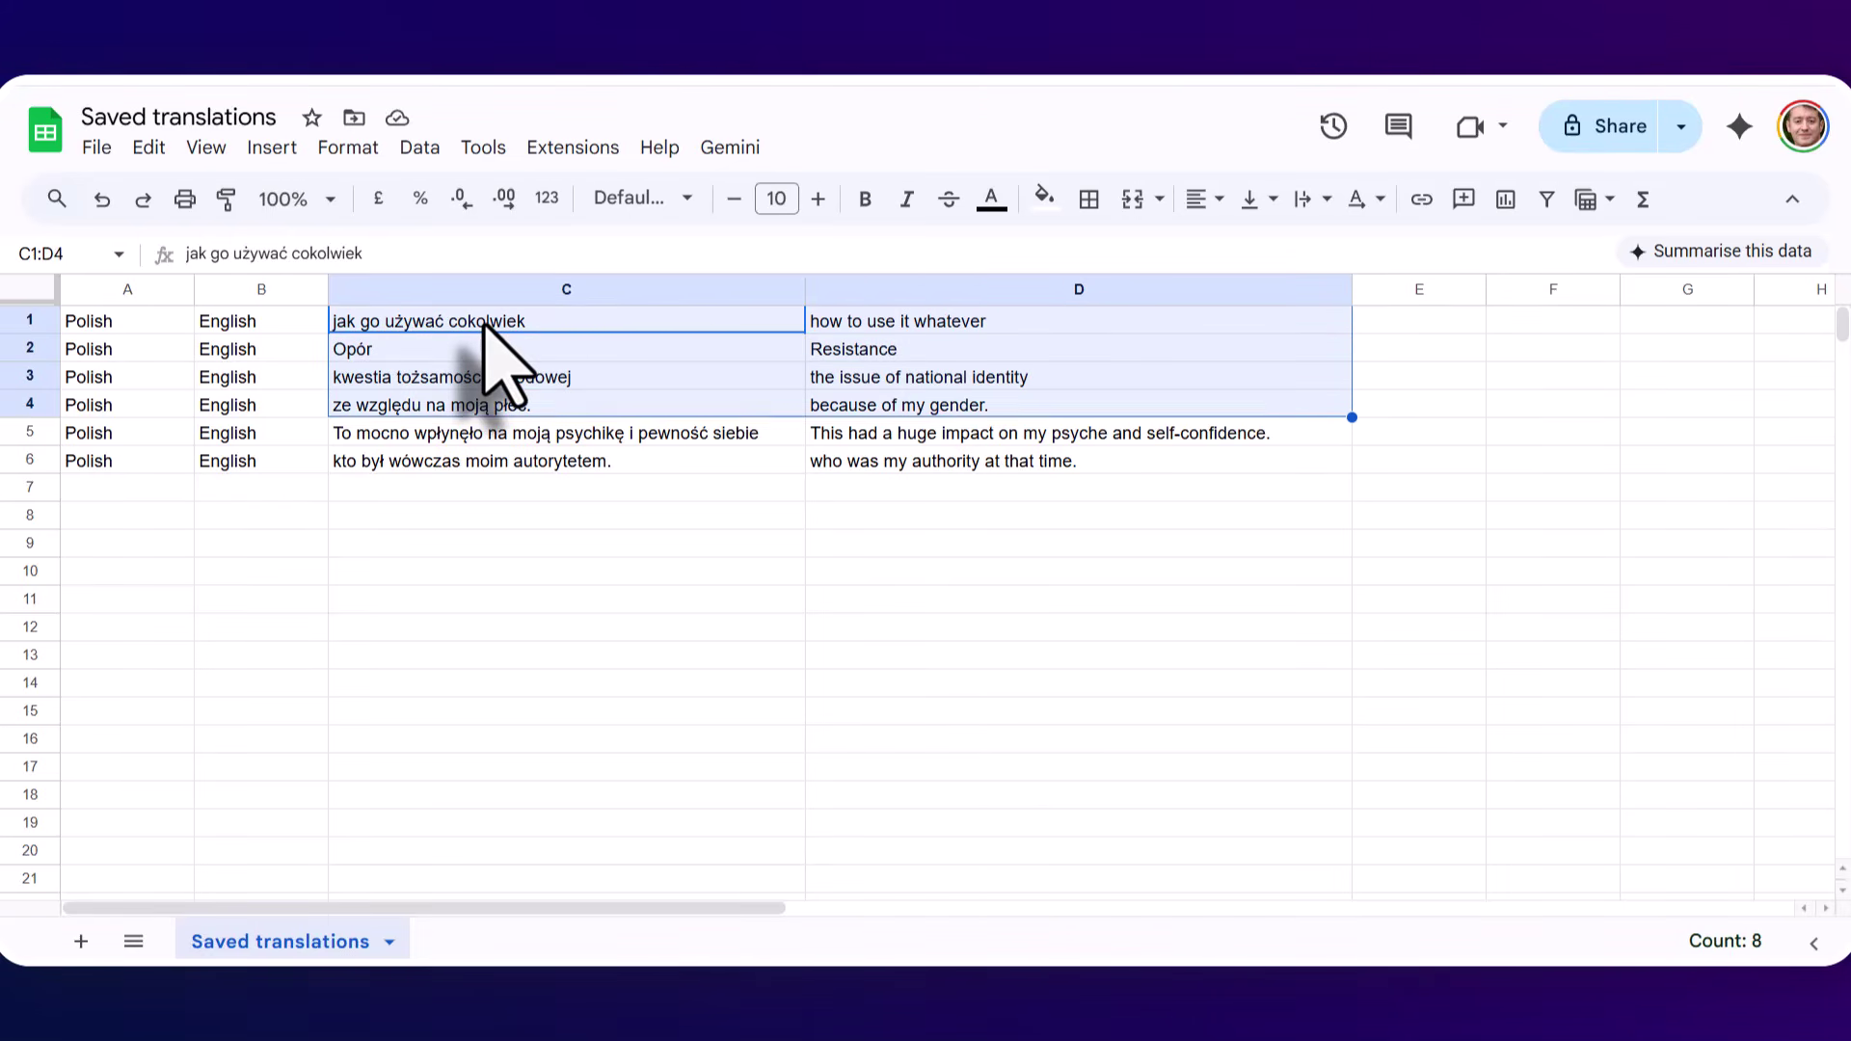
# - Copy the range C1:D8 containing the Polish phrases and their English translations
pyautogui.click(491, 514)
pyautogui.moveTo(772, 515); pyautogui.dragTo(929, 331)
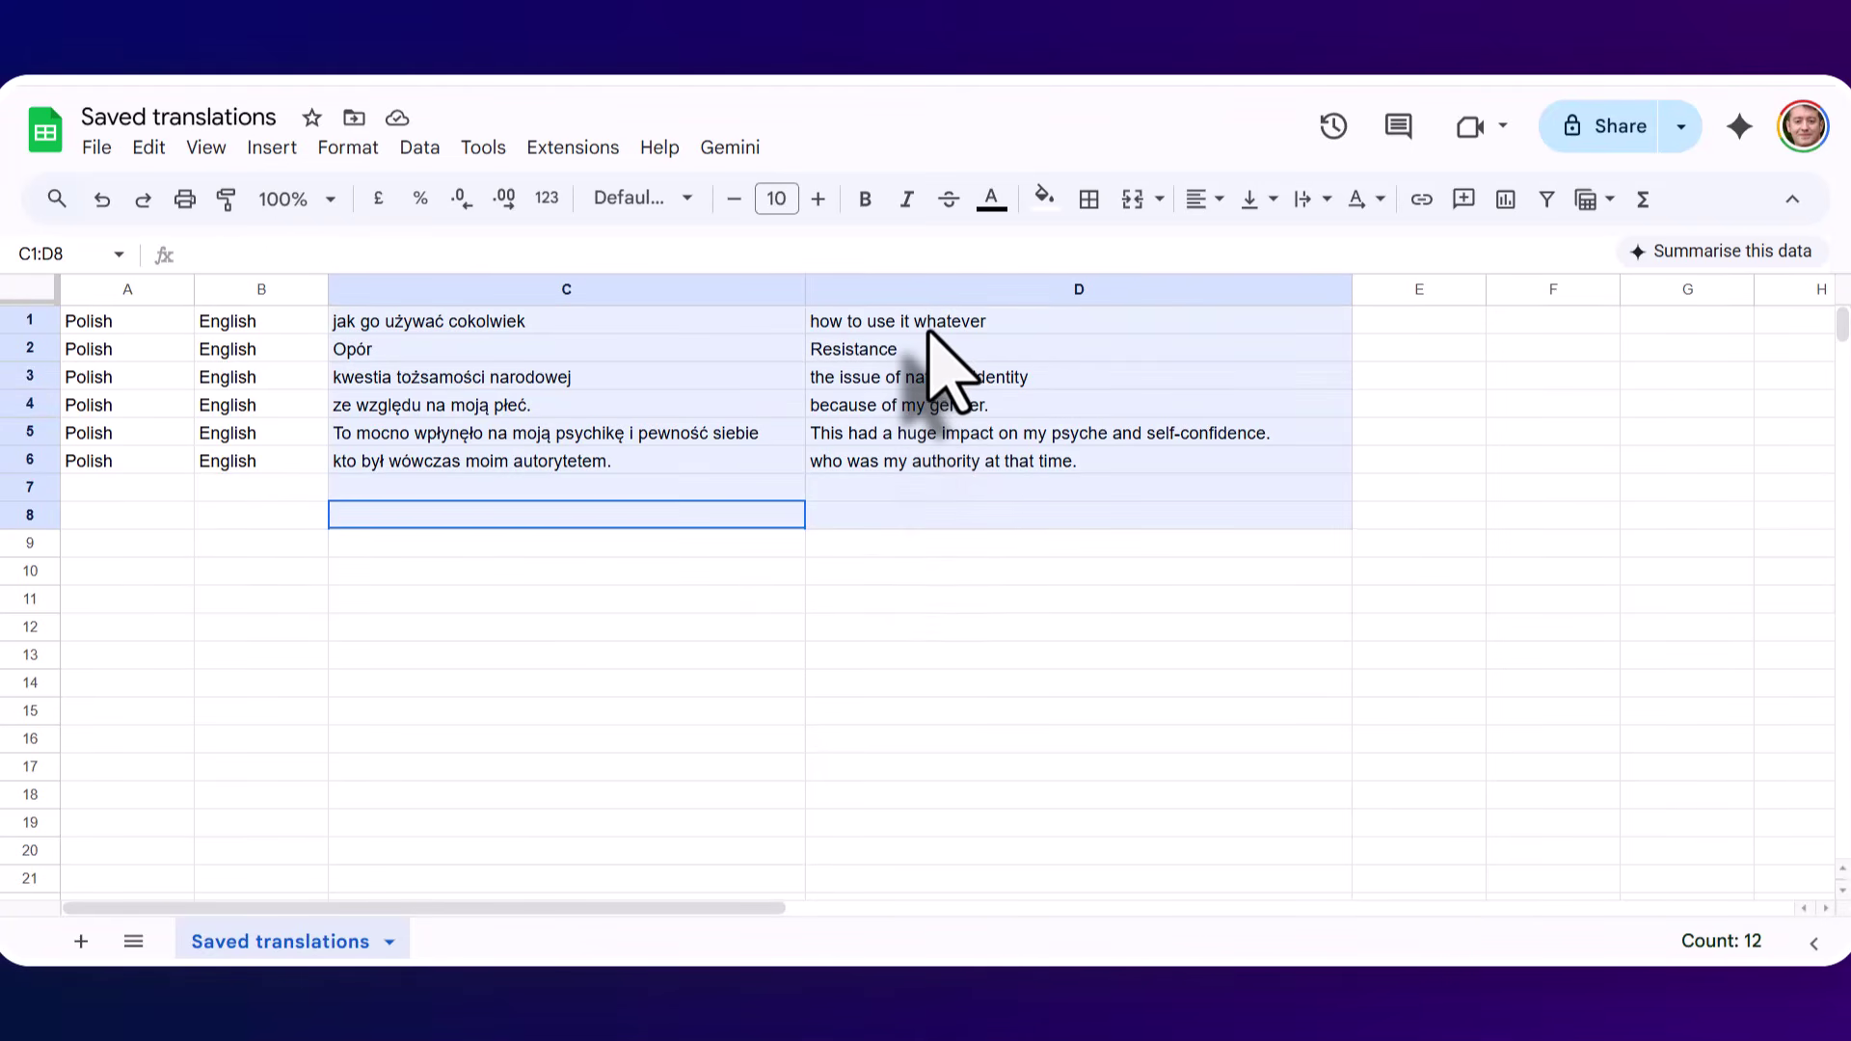
pyautogui.rightClick(741, 381)
pyautogui.click(809, 265)
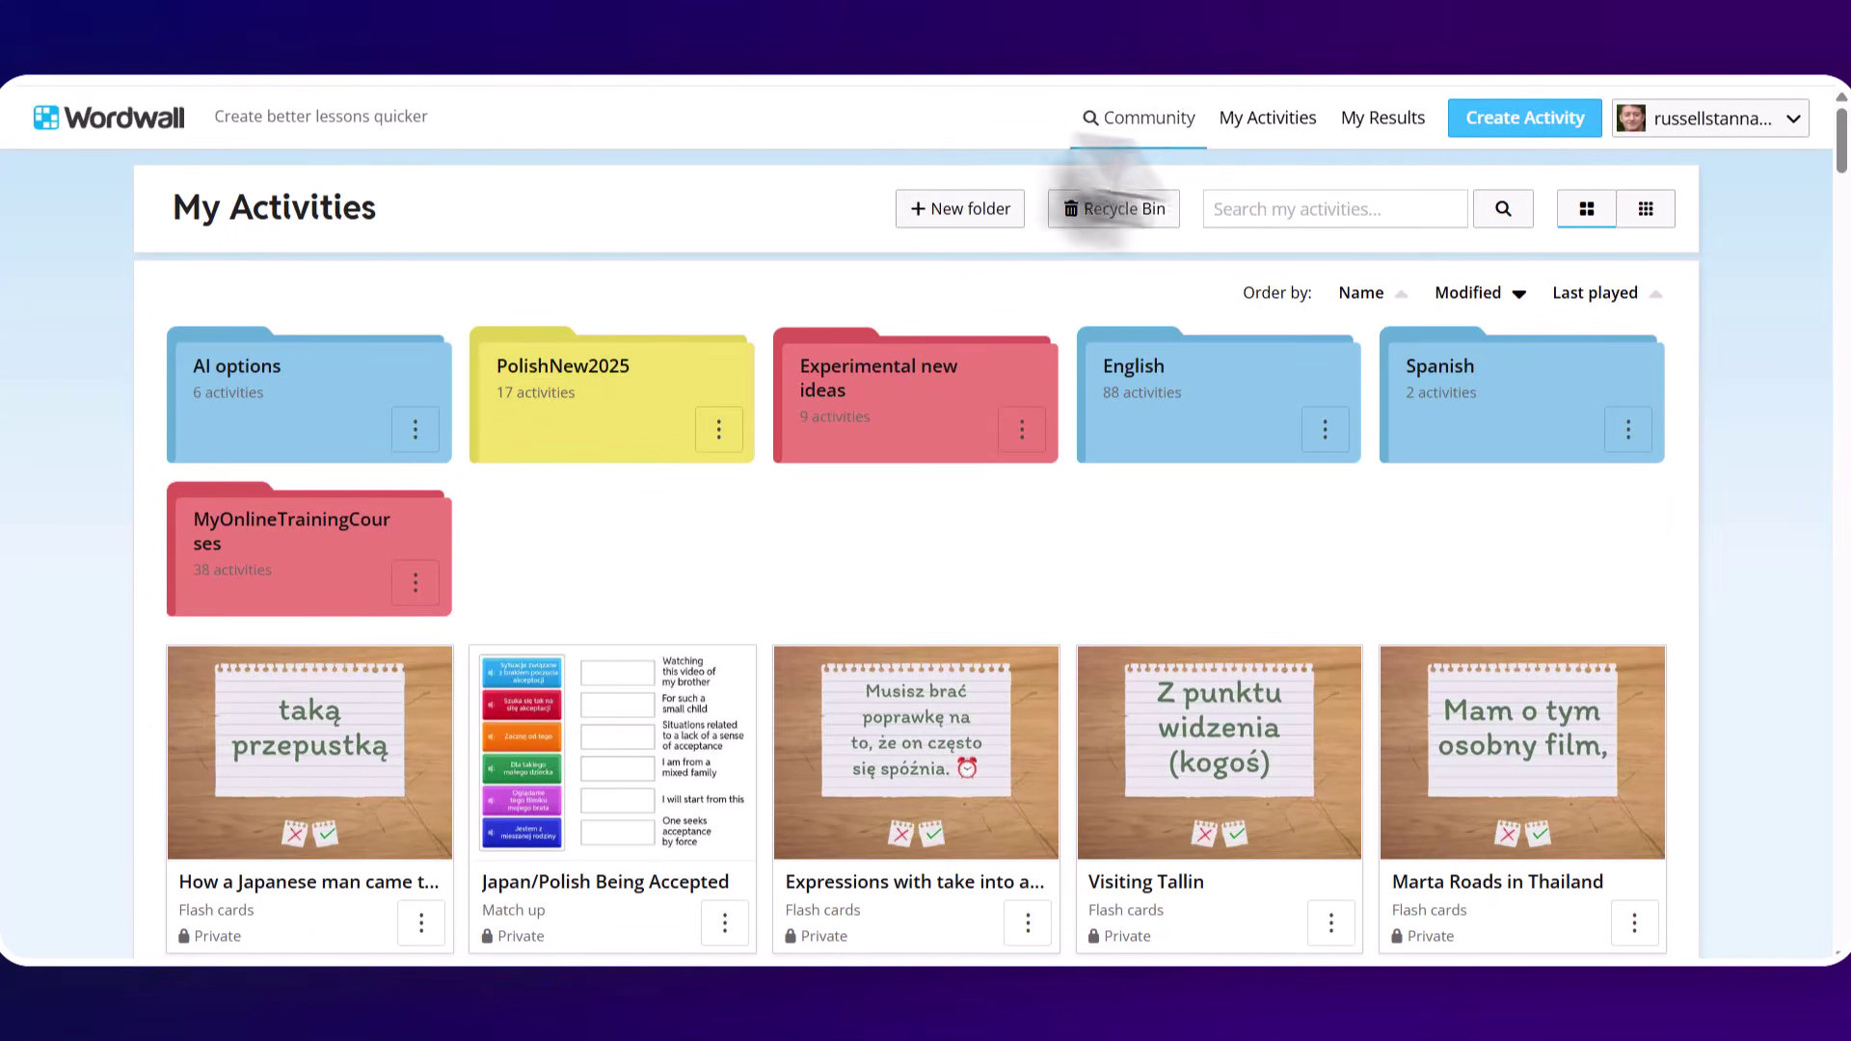
# - Create a Match up activity in Wordwall with the copied Polish phrases as keywords and English translations as matching definitions
pyautogui.click(1502, 133)
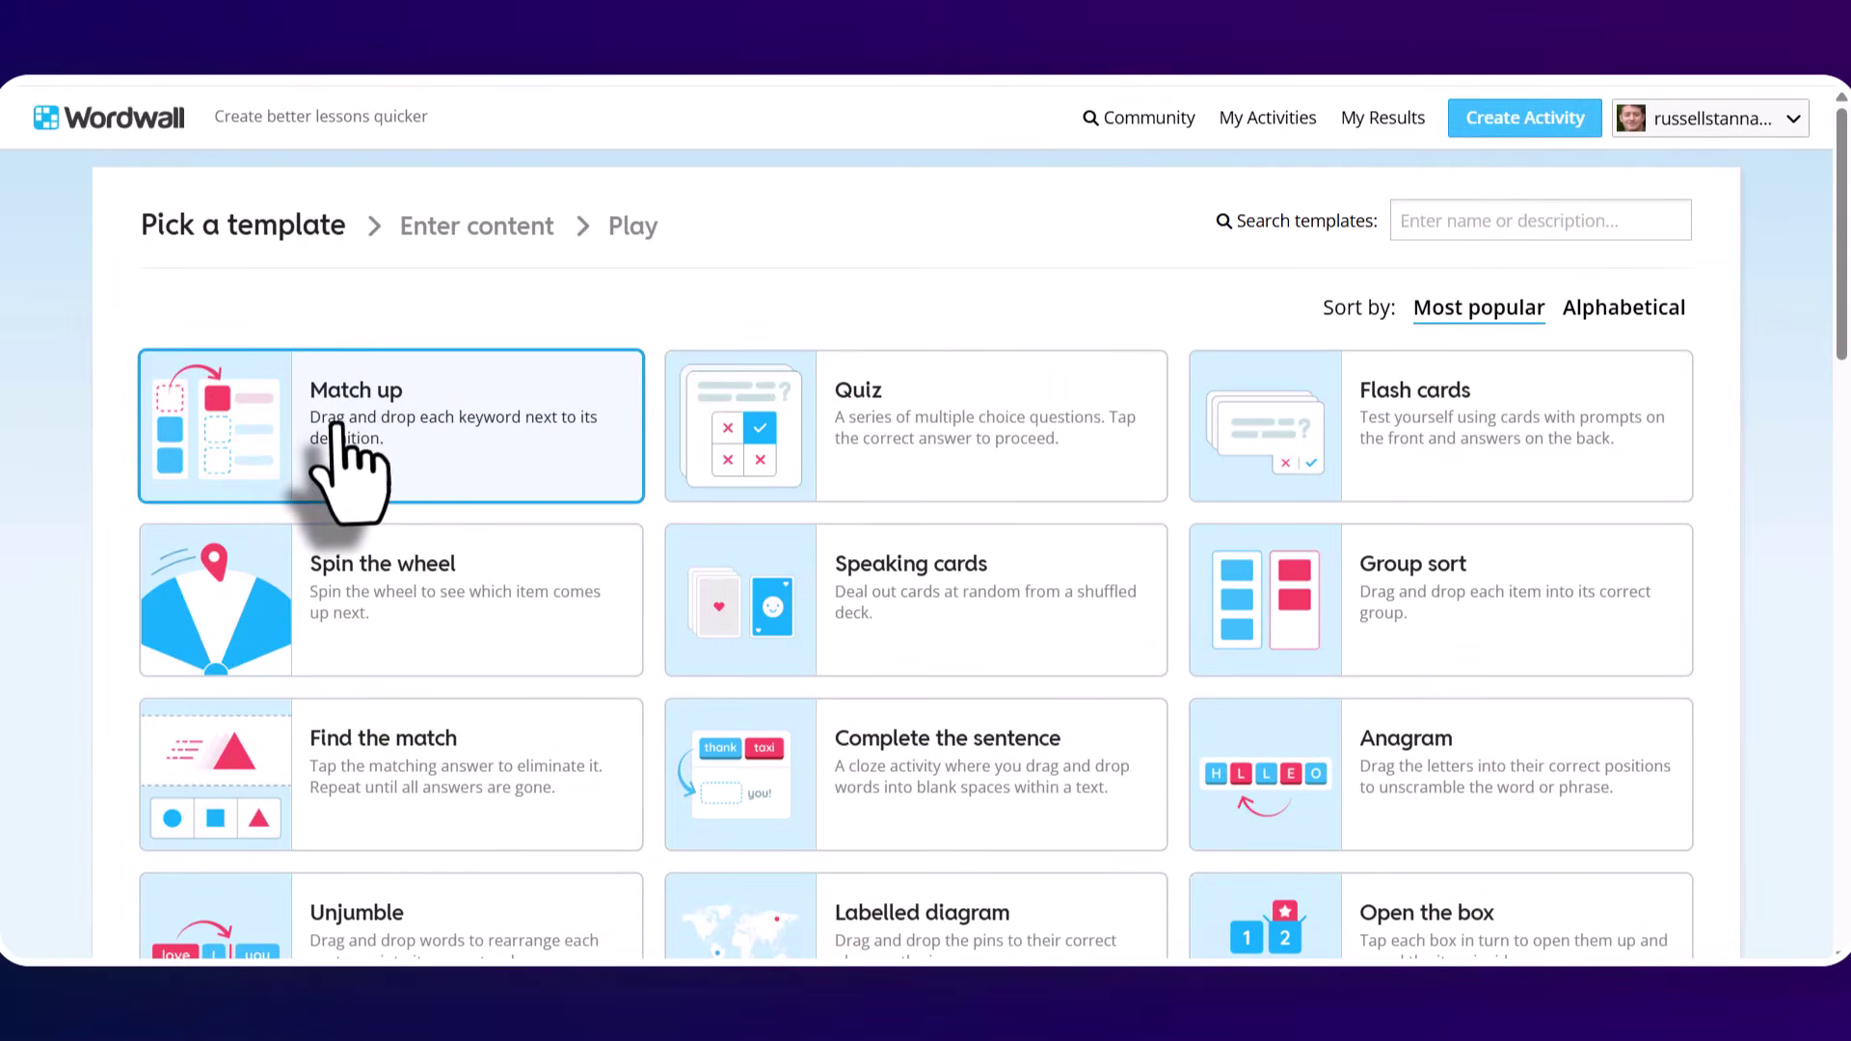
pyautogui.click(359, 445)
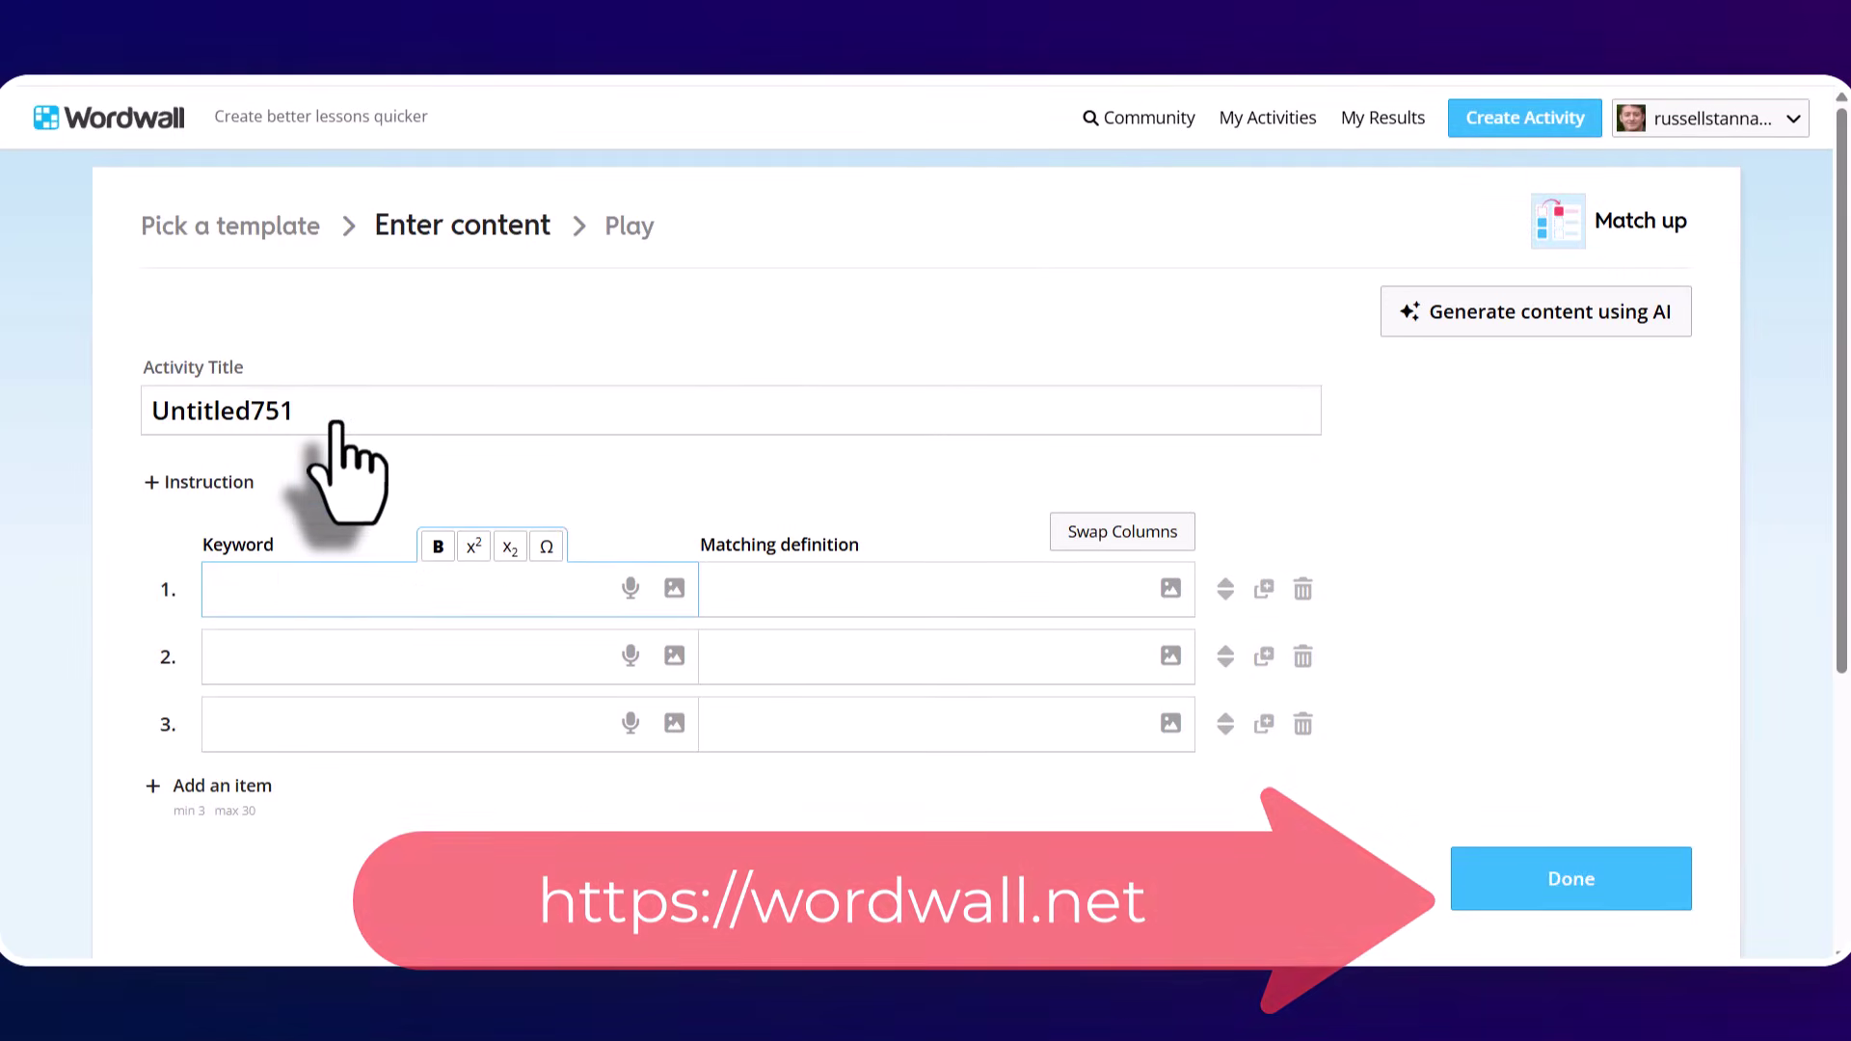
pyautogui.rightClick(224, 589)
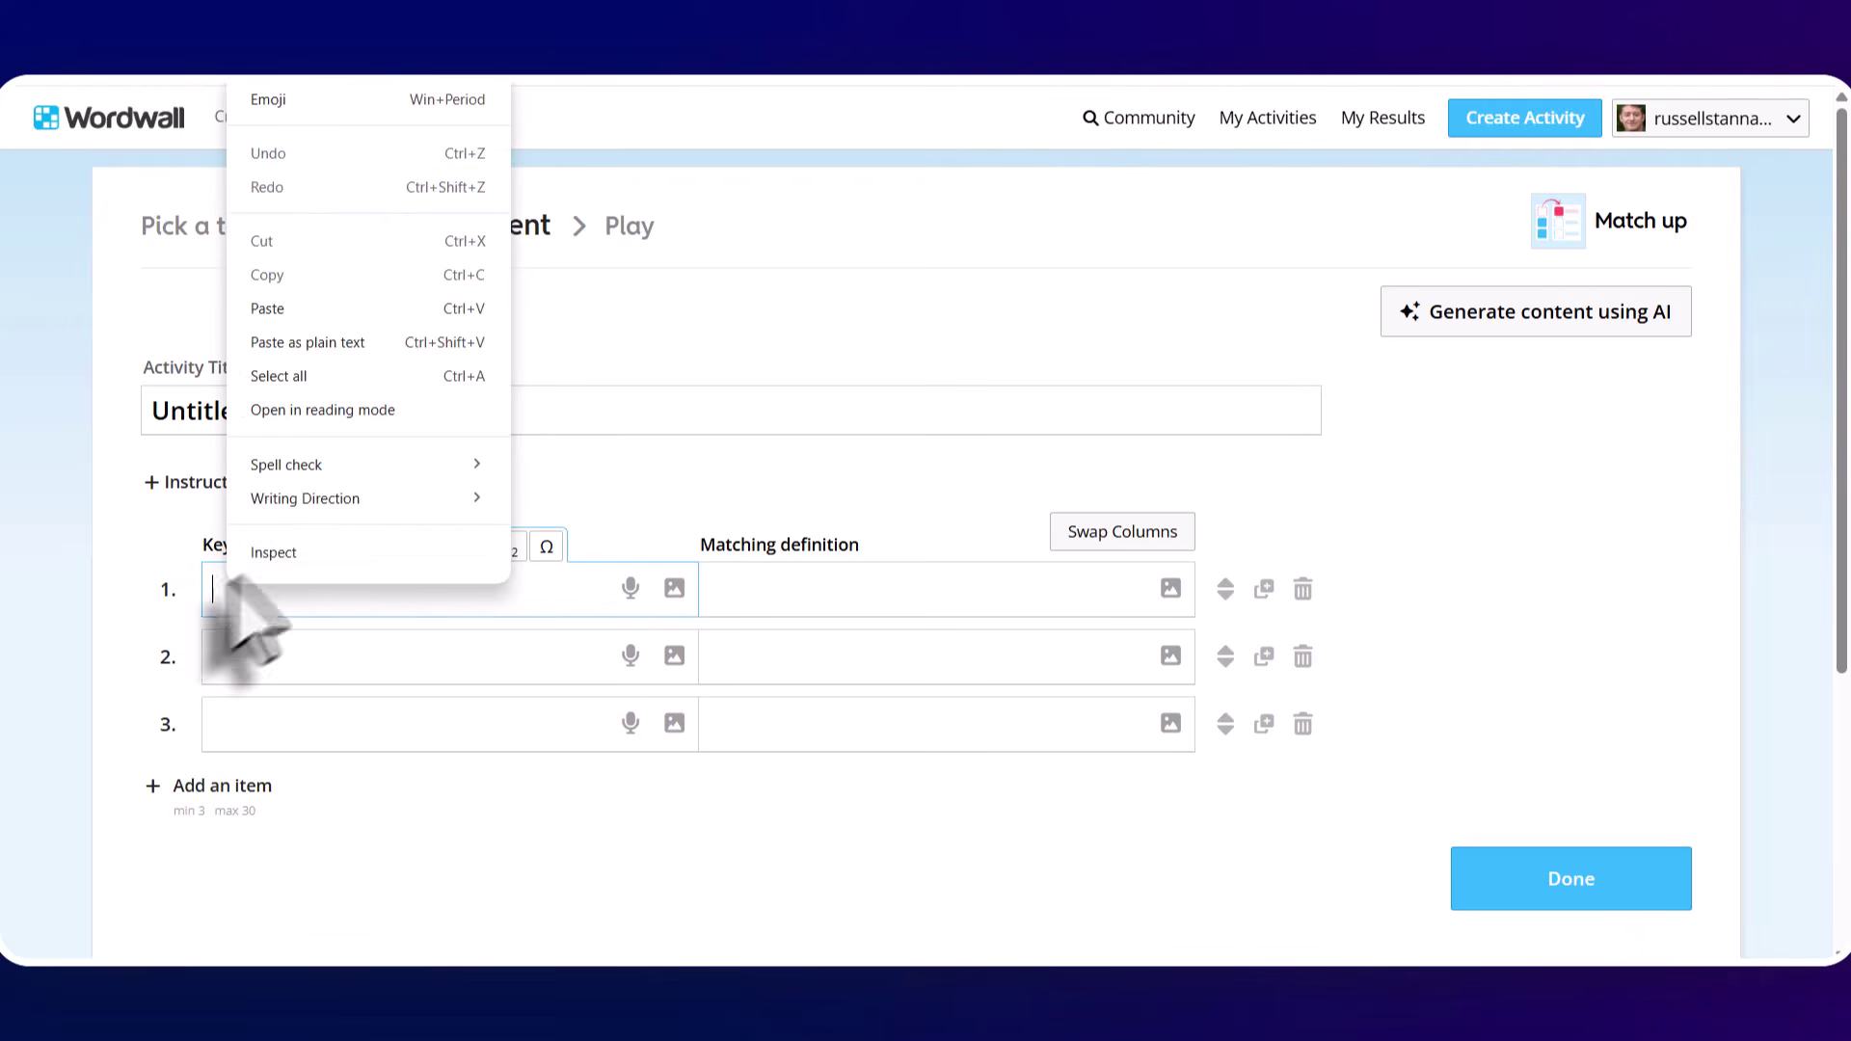
pyautogui.click(277, 309)
pyautogui.scroll(-2, 280, 328)
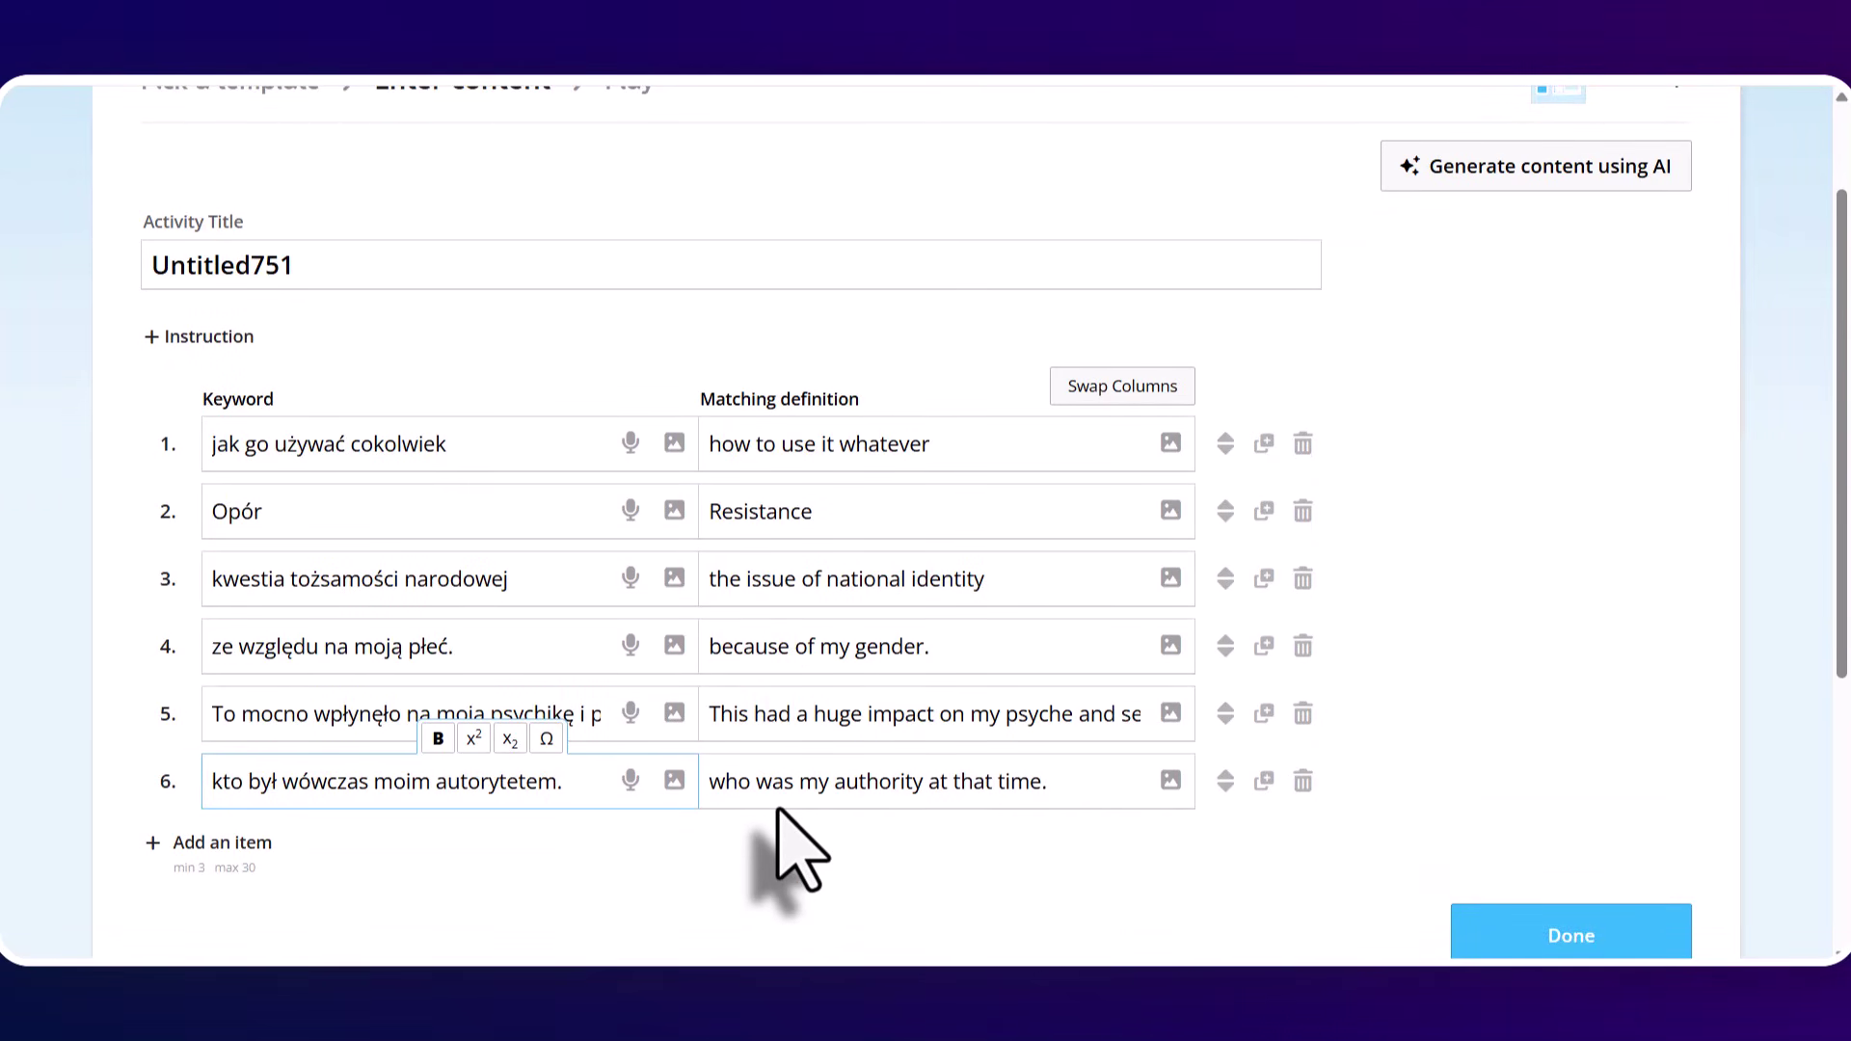
pyautogui.click(1573, 940)
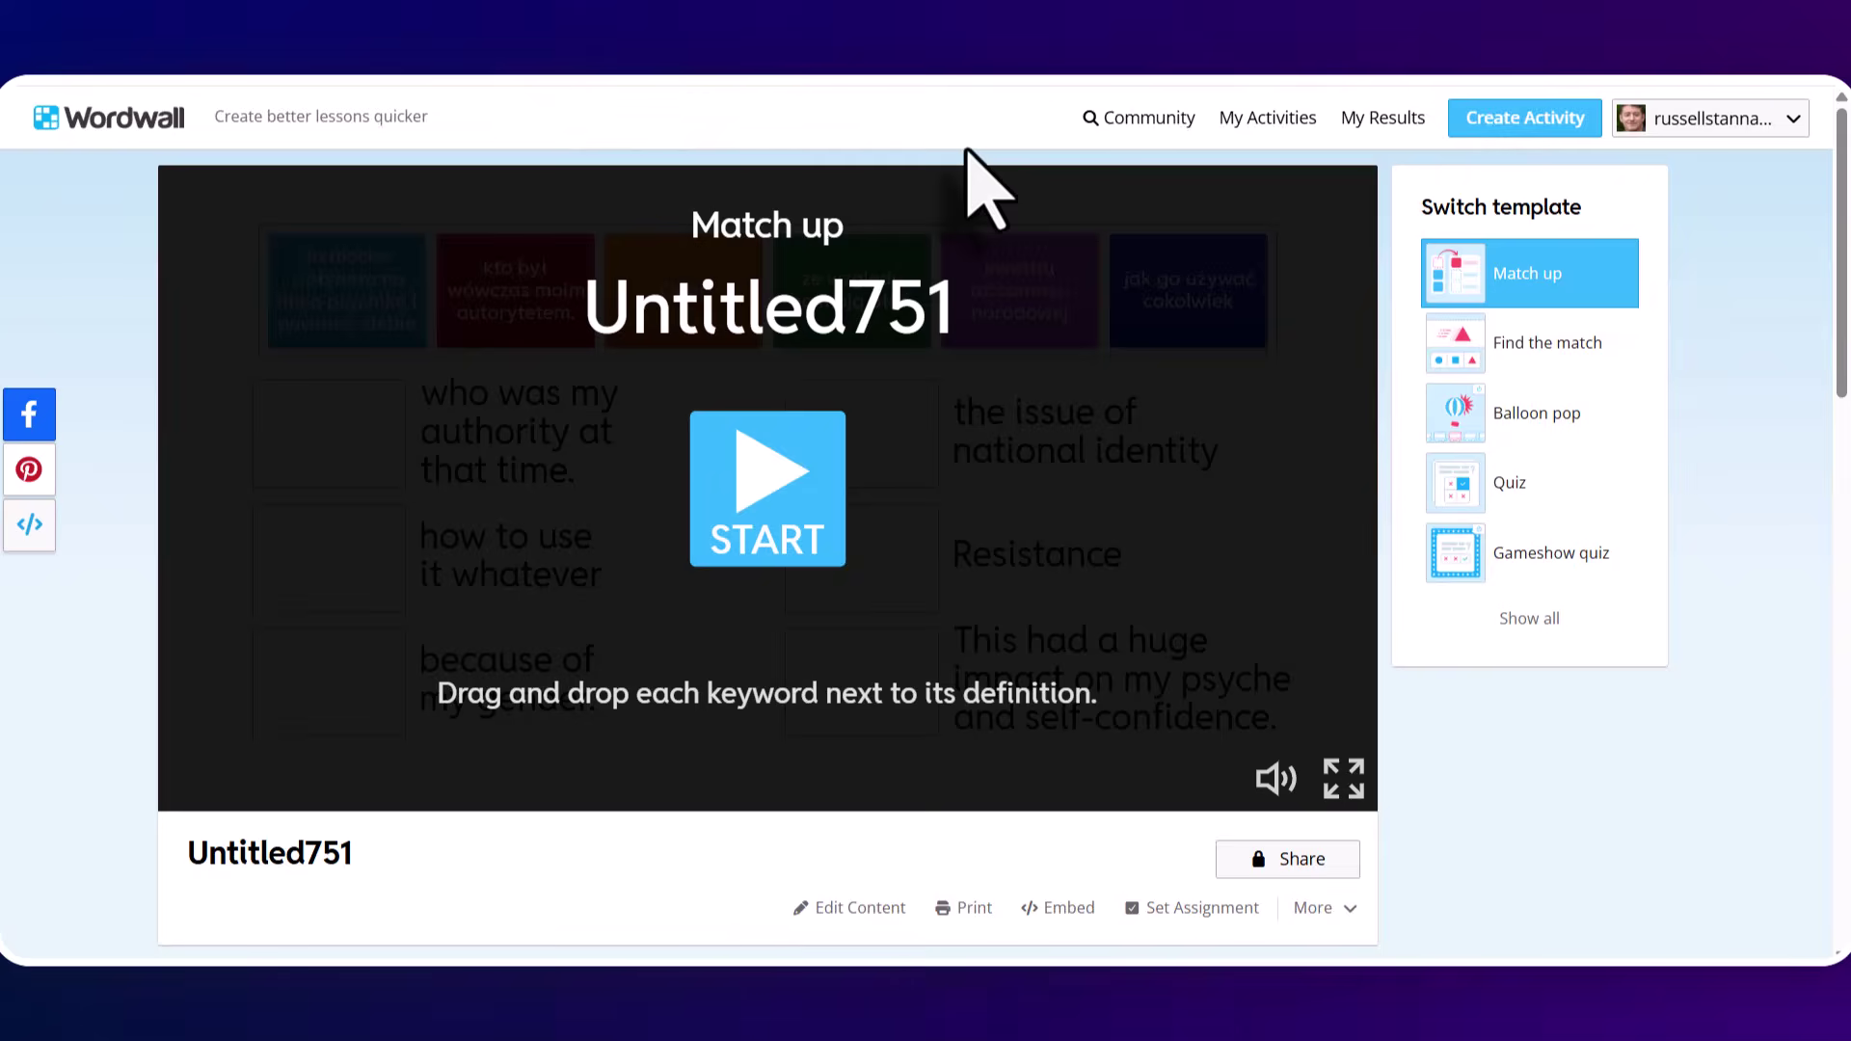
# - Start the activity and match "Opór", "kwestia tożsamości narodowej" and "jak go używać cokolwiek" to their English definitions
pyautogui.click(752, 458)
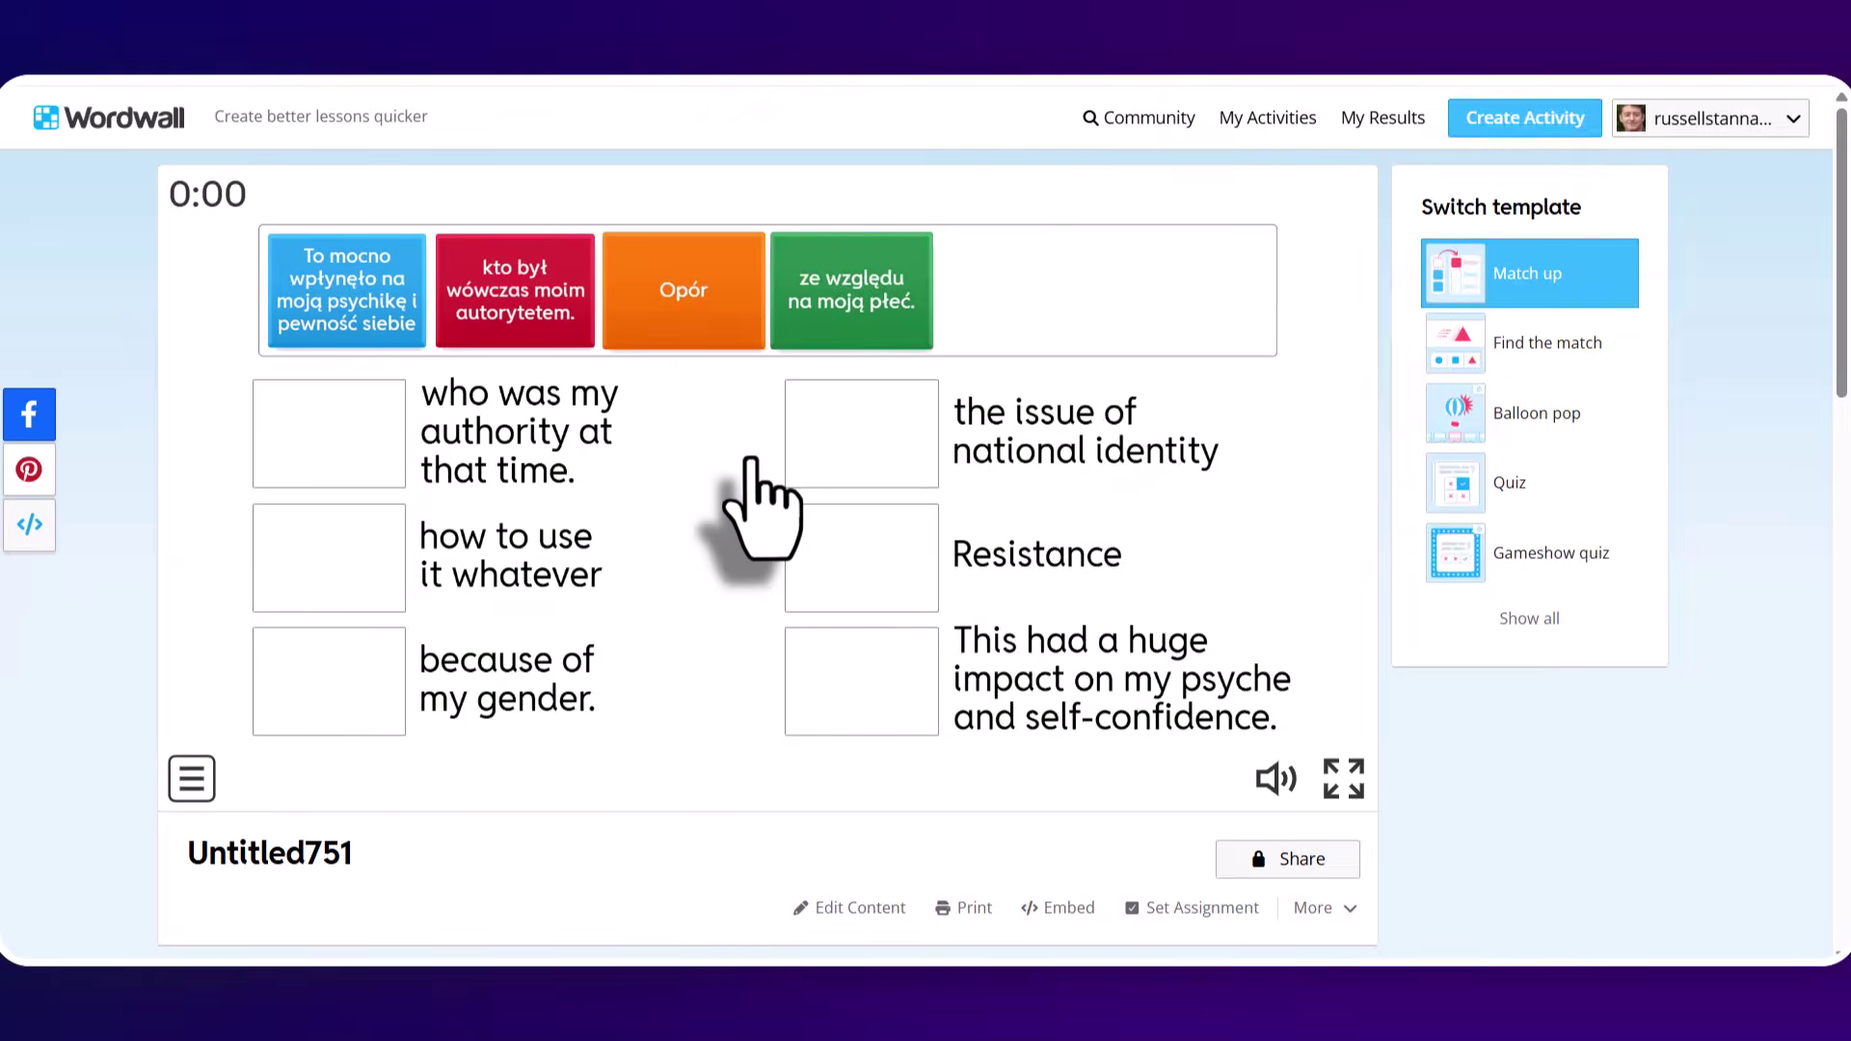
pyautogui.moveTo(723, 327); pyautogui.dragTo(863, 545)
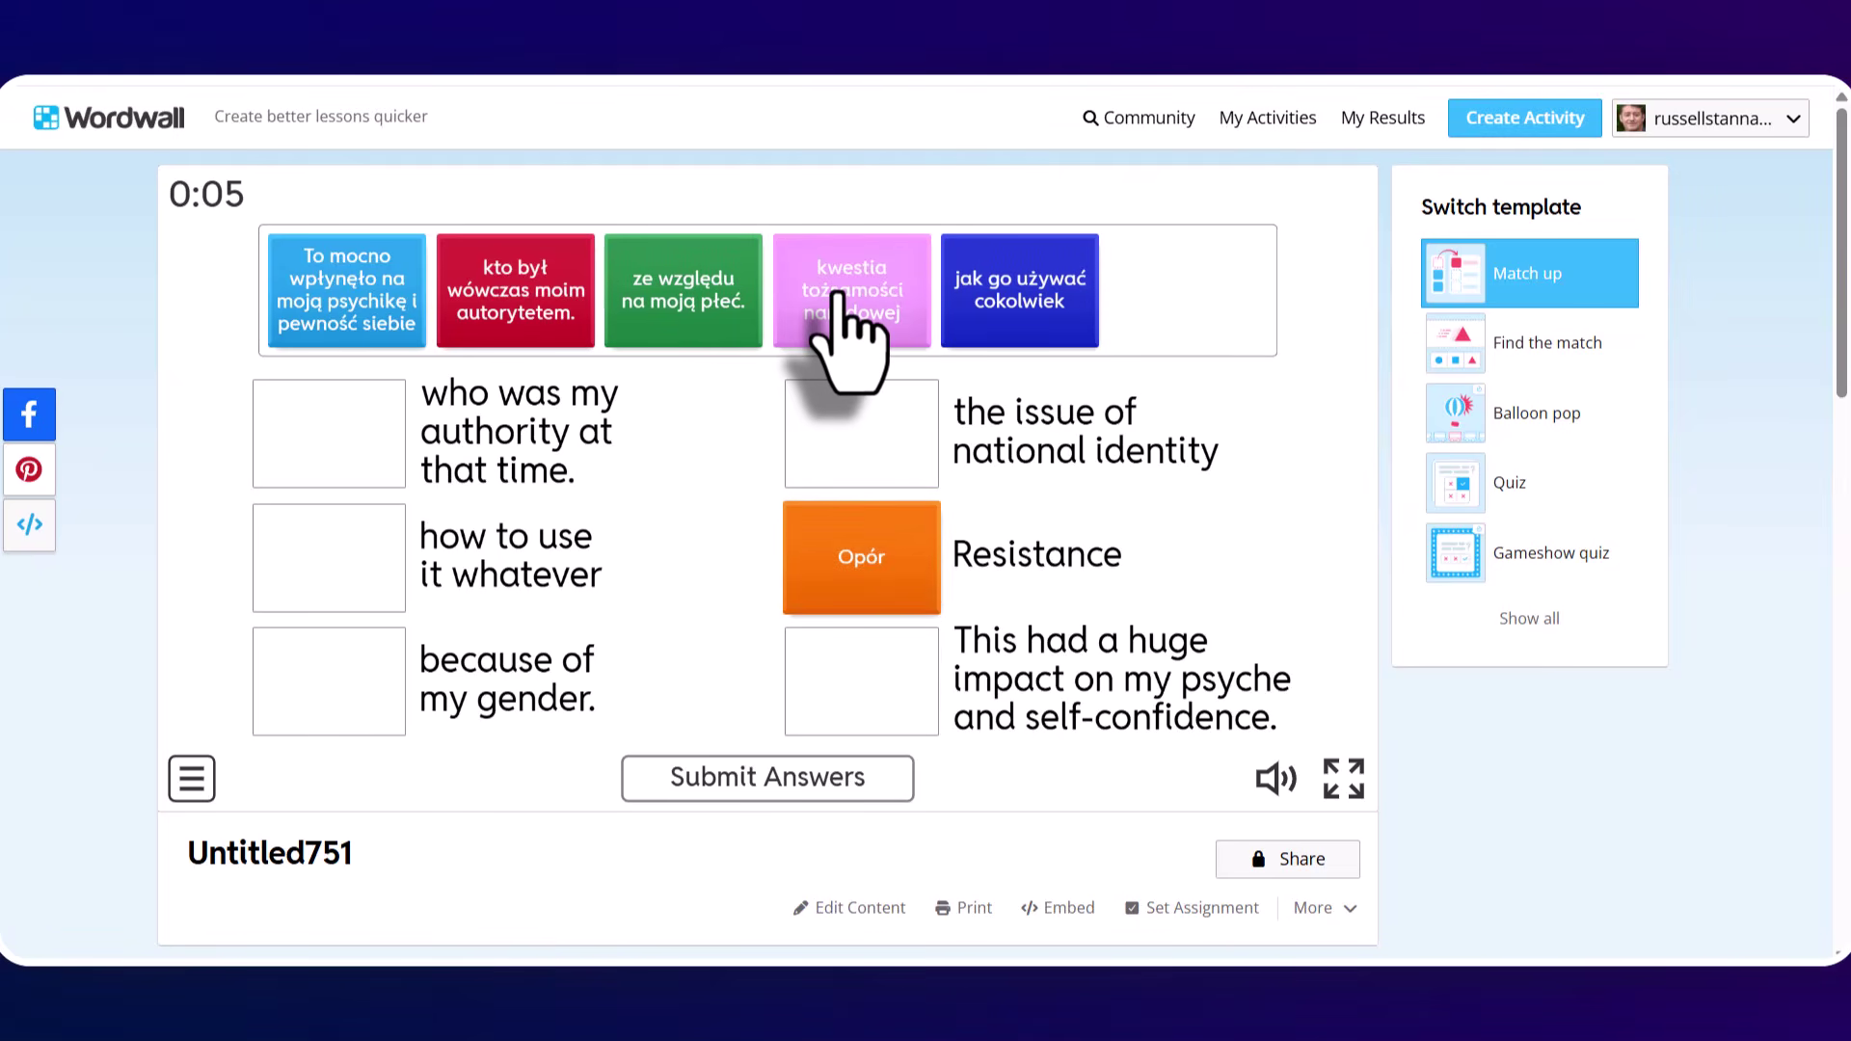
pyautogui.moveTo(838, 294); pyautogui.dragTo(868, 463)
pyautogui.moveTo(876, 306); pyautogui.dragTo(391, 576)
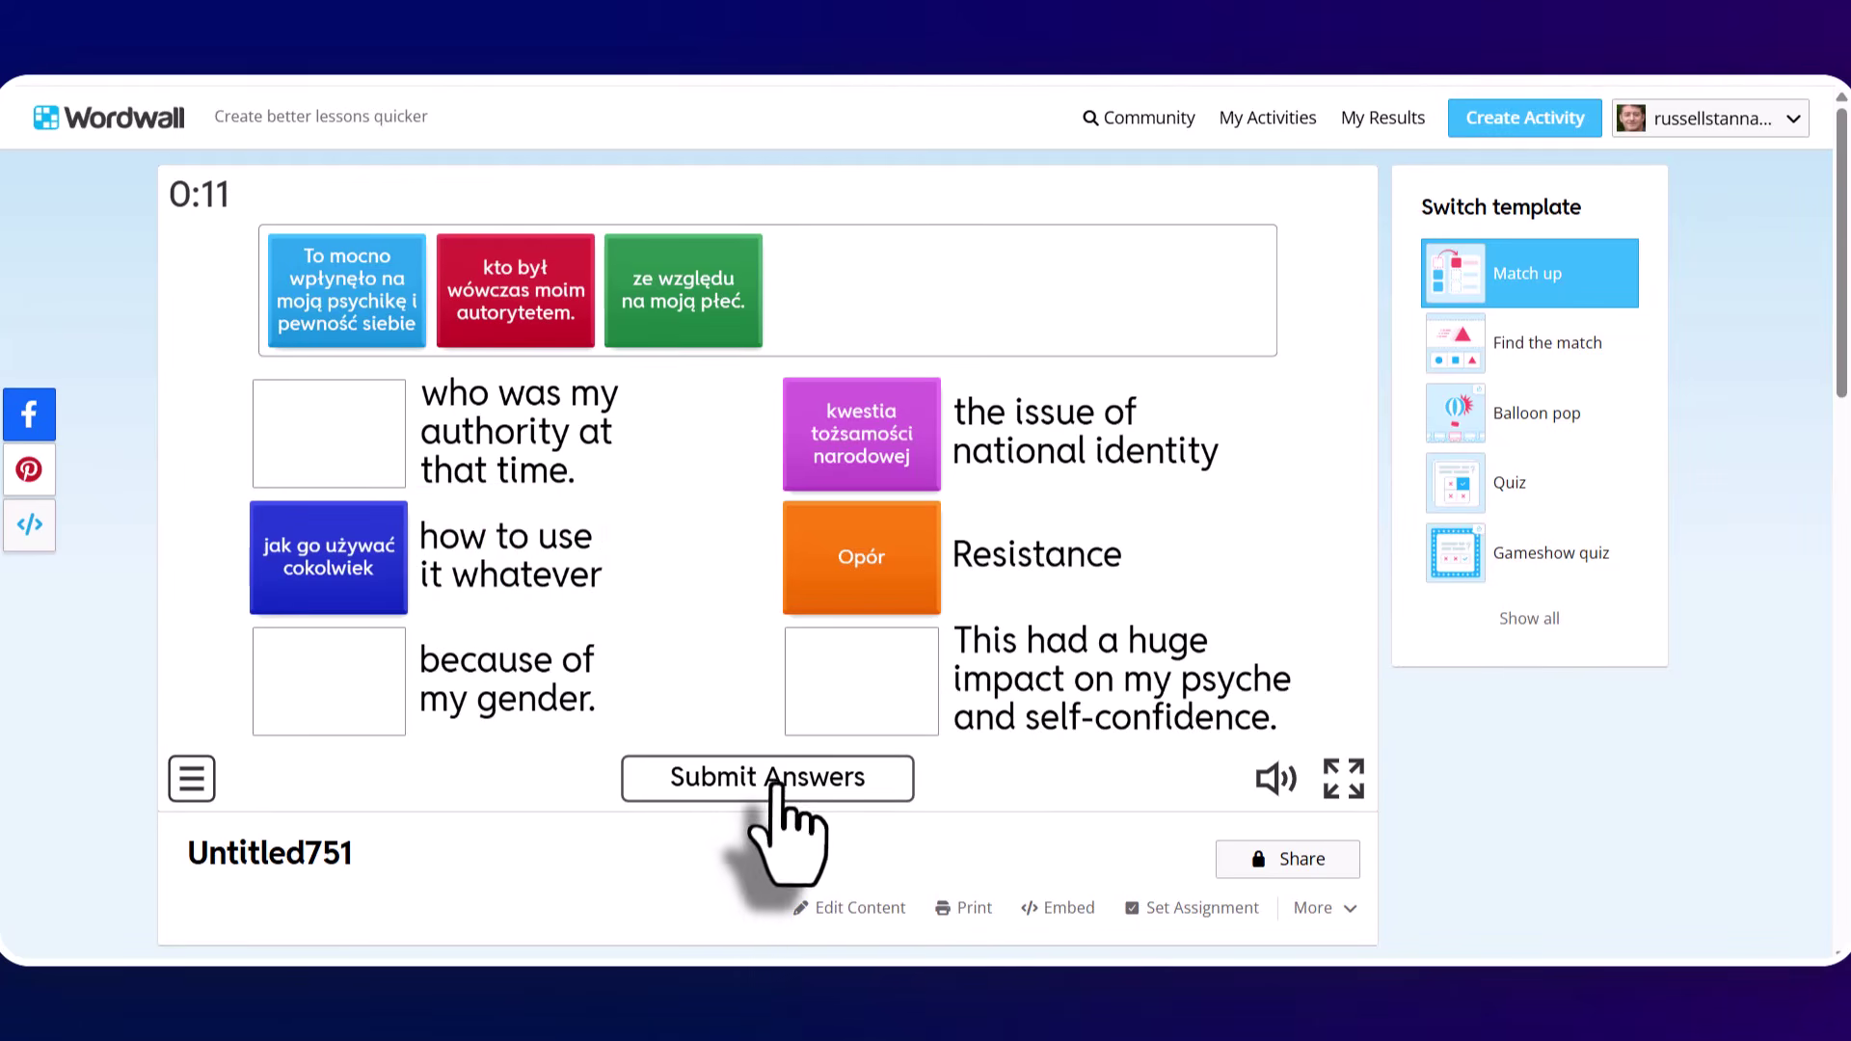
# - Edit the activity's content and add generated Polish audio in a female voice to the keywords "jak go używać cokolwiek" and "Opór"
pyautogui.click(861, 909)
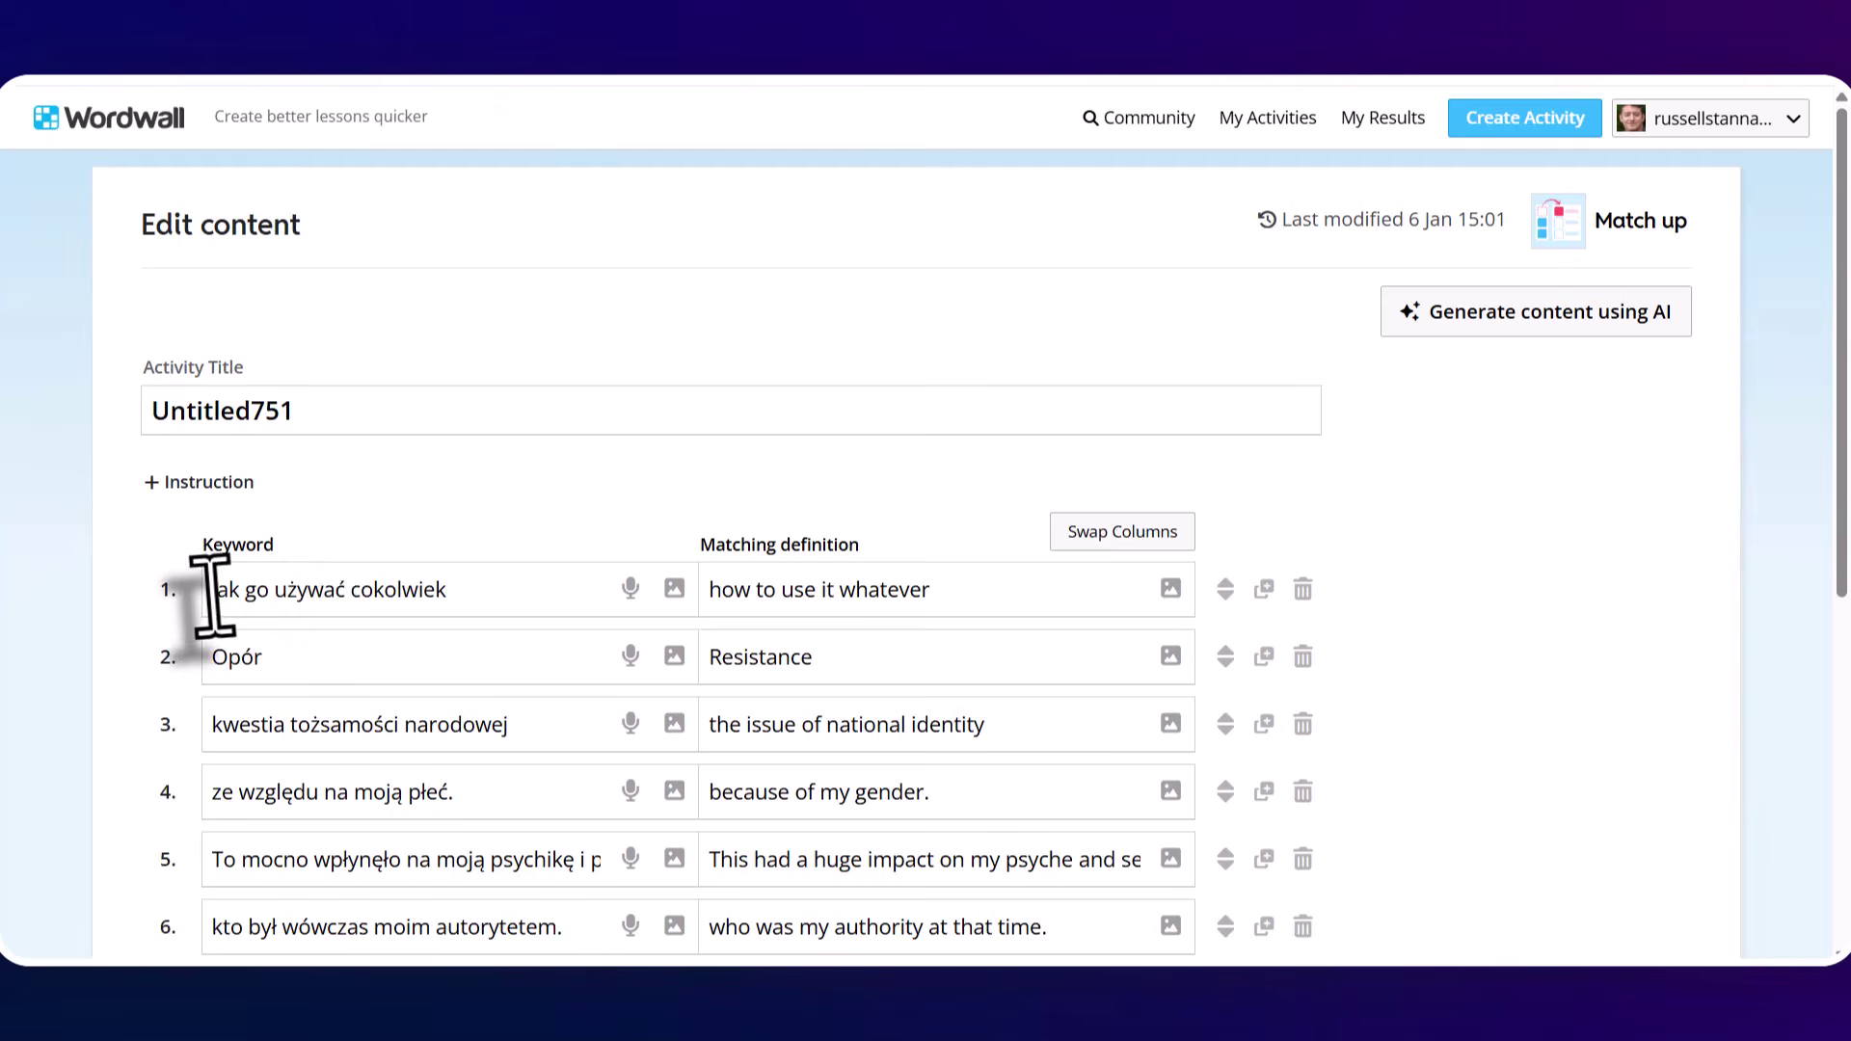
pyautogui.click(631, 586)
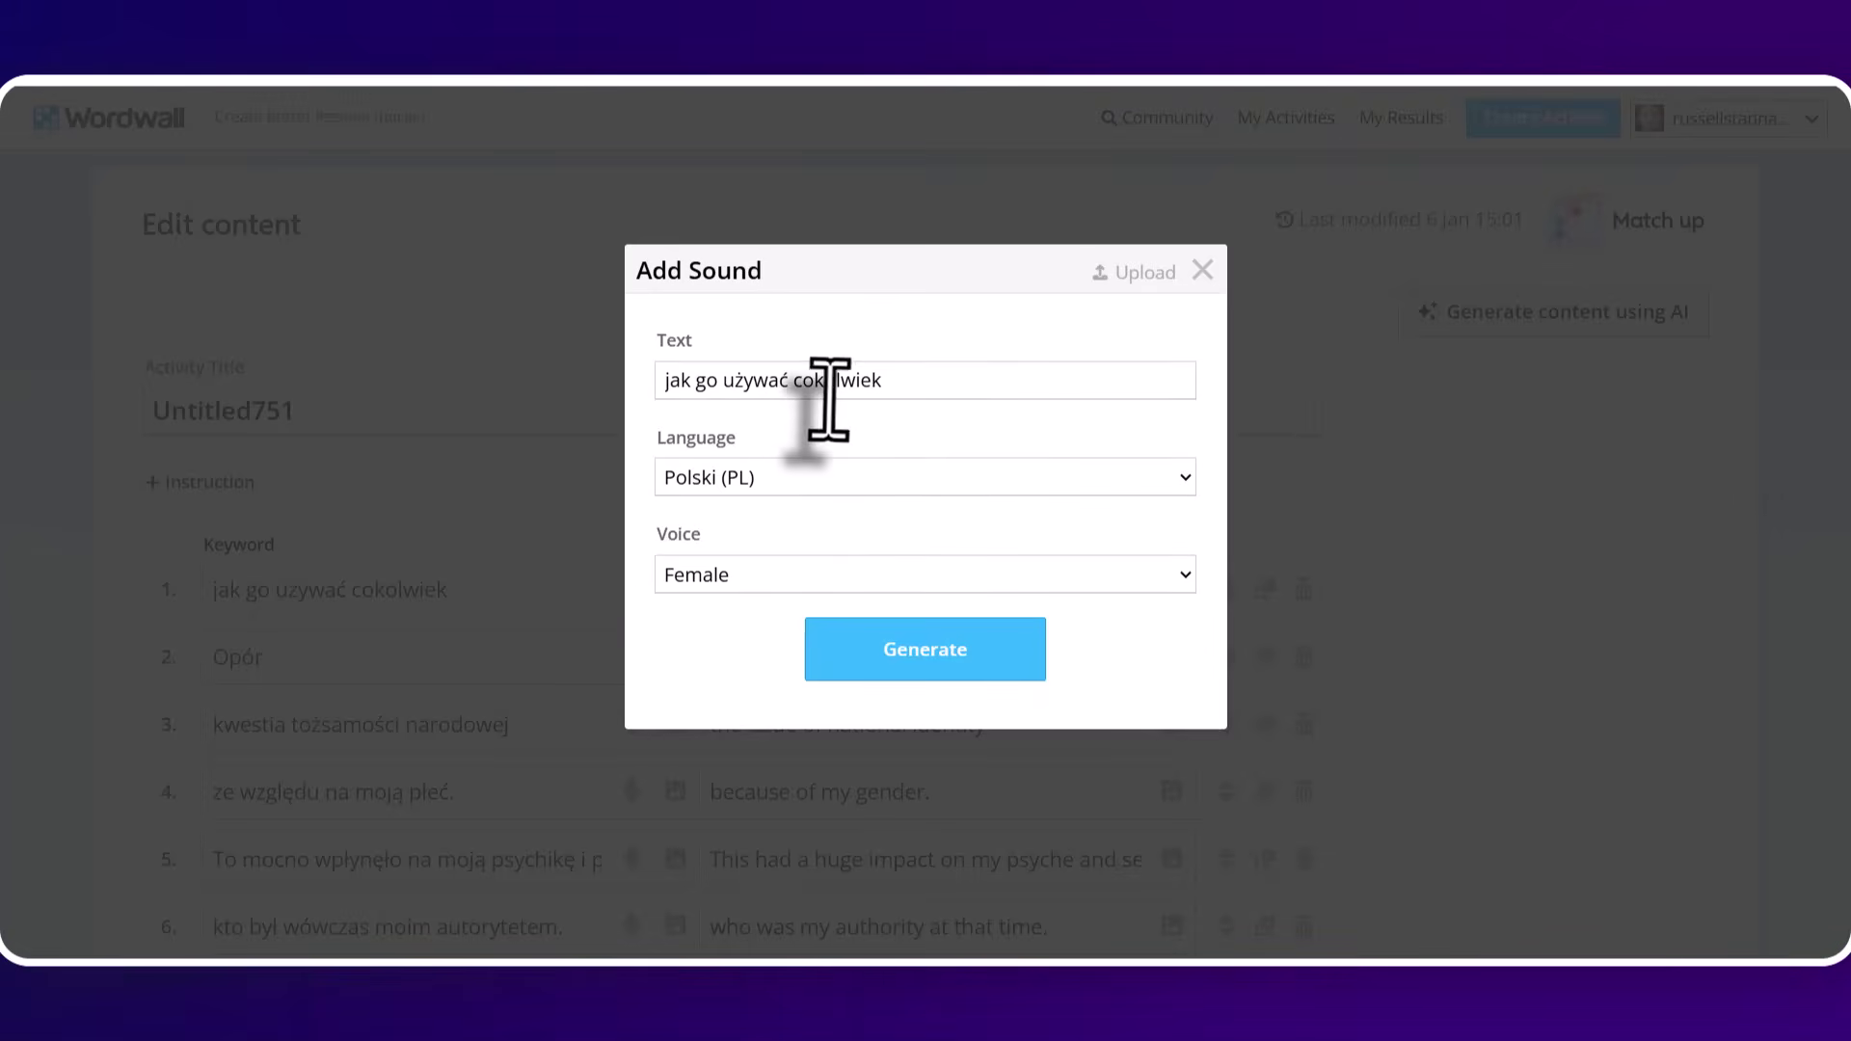
pyautogui.click(904, 658)
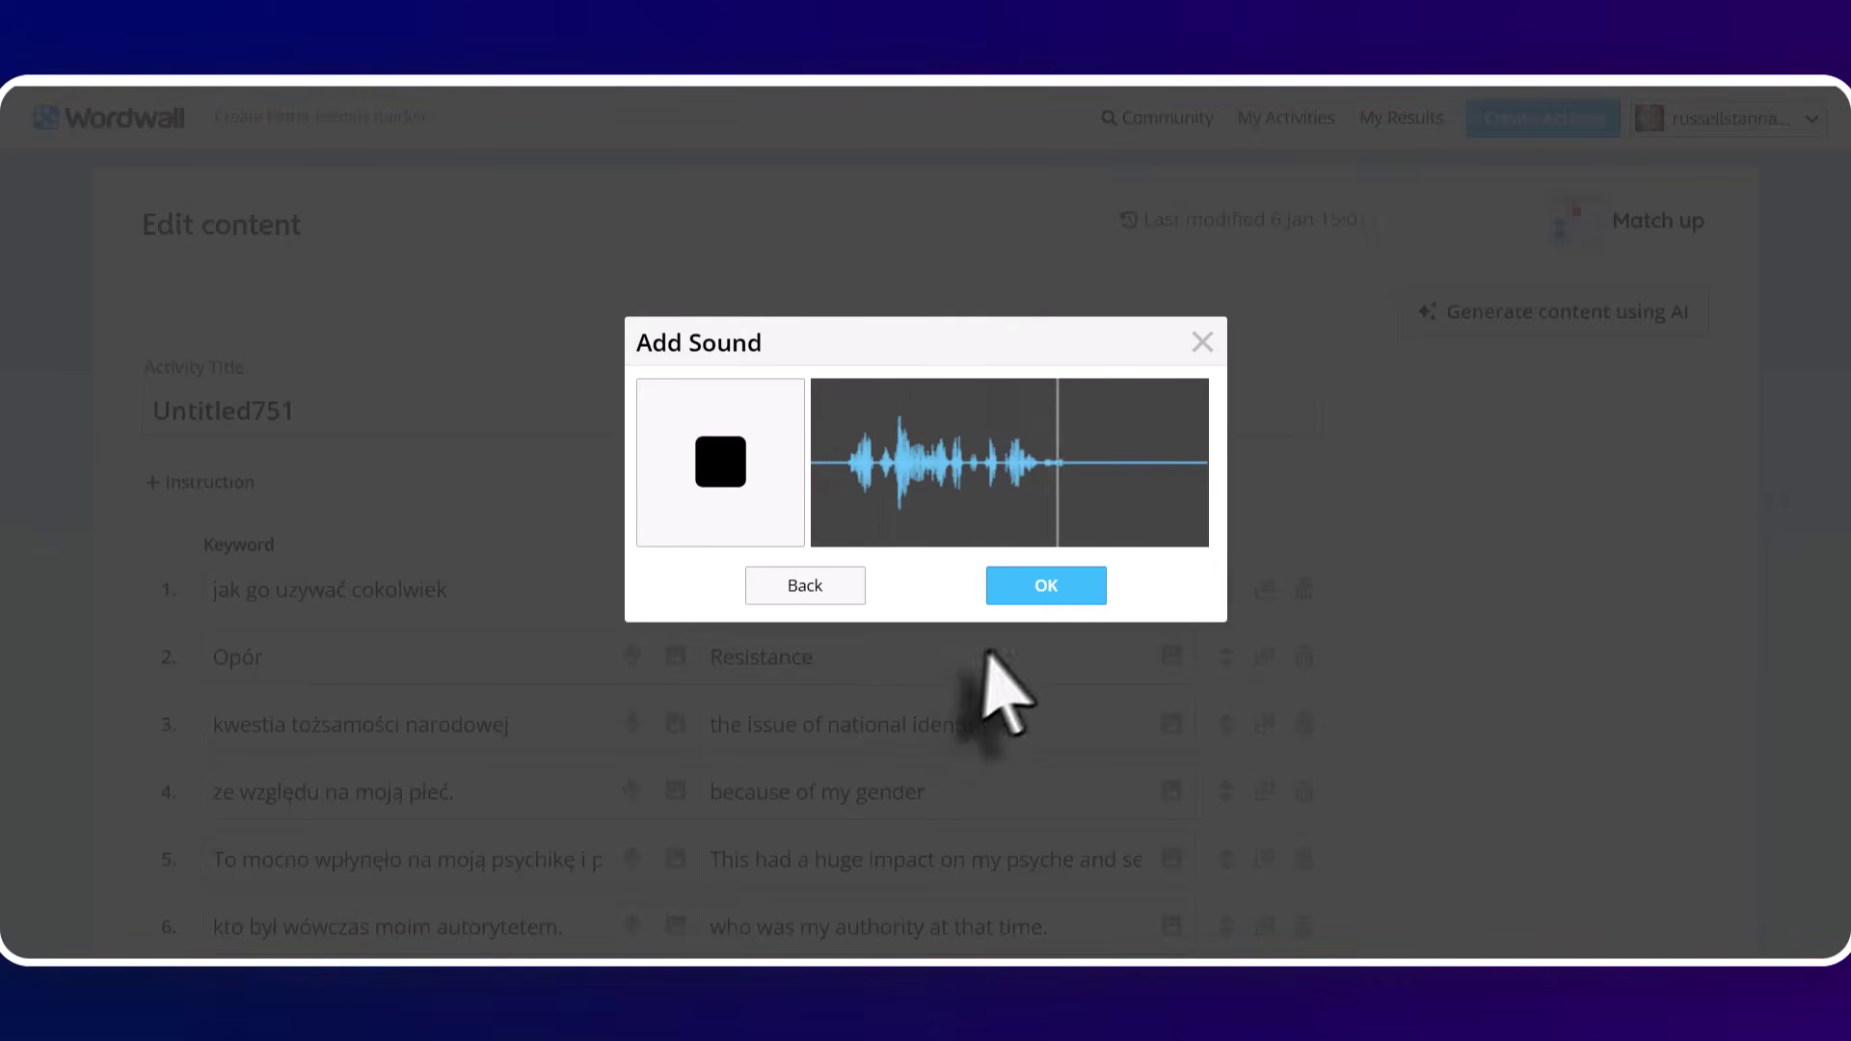
pyautogui.click(1046, 590)
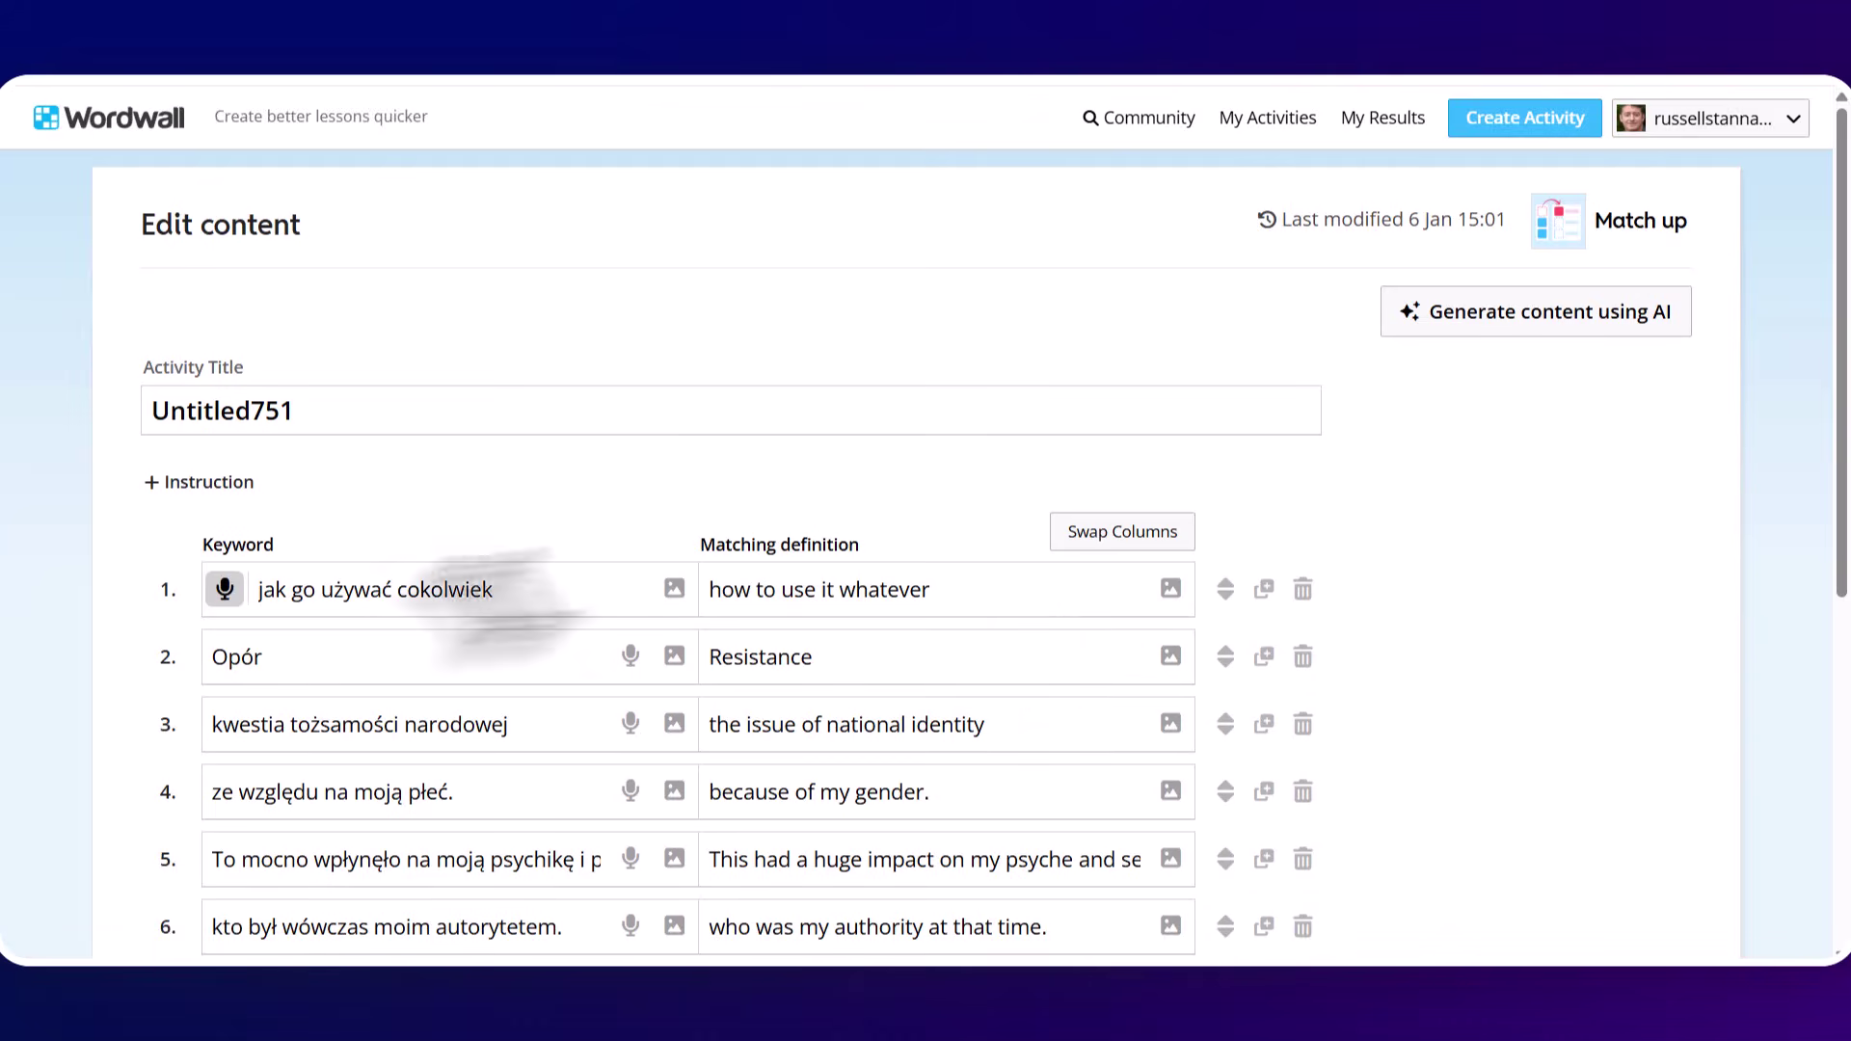
pyautogui.click(630, 657)
pyautogui.click(909, 657)
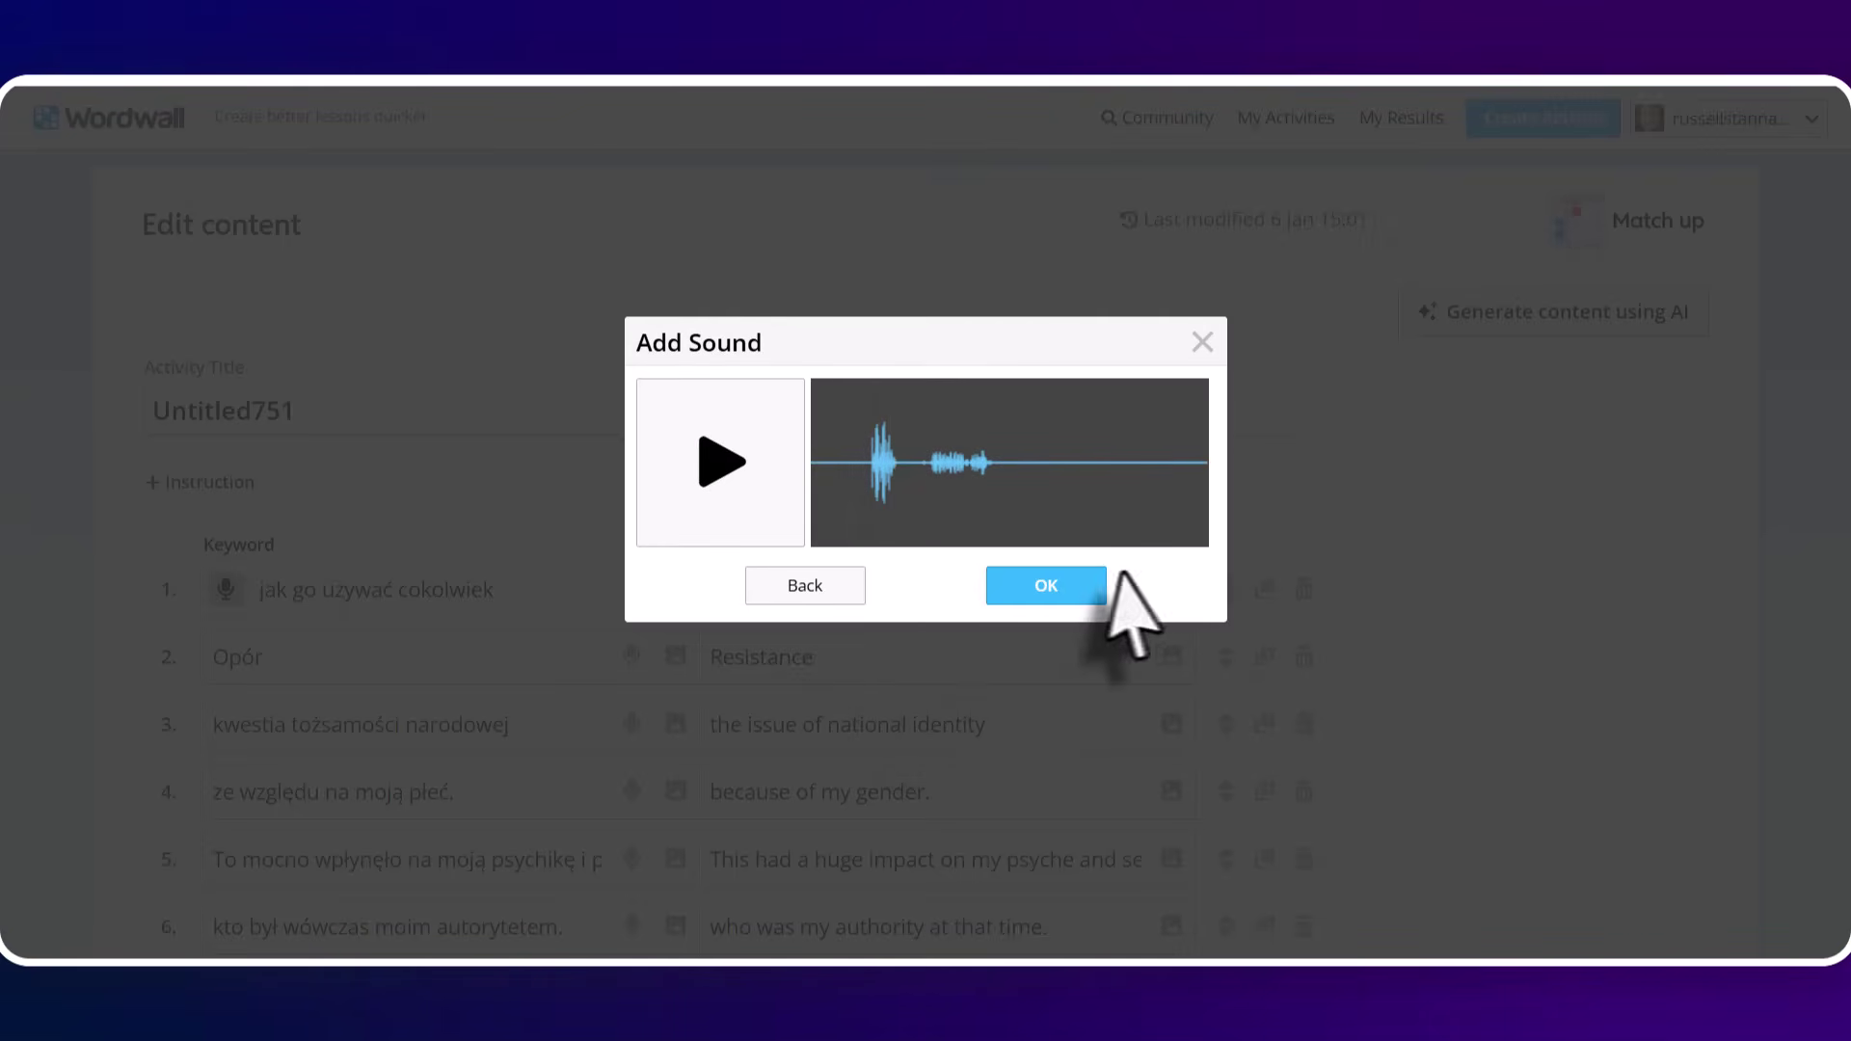
pyautogui.click(1051, 588)
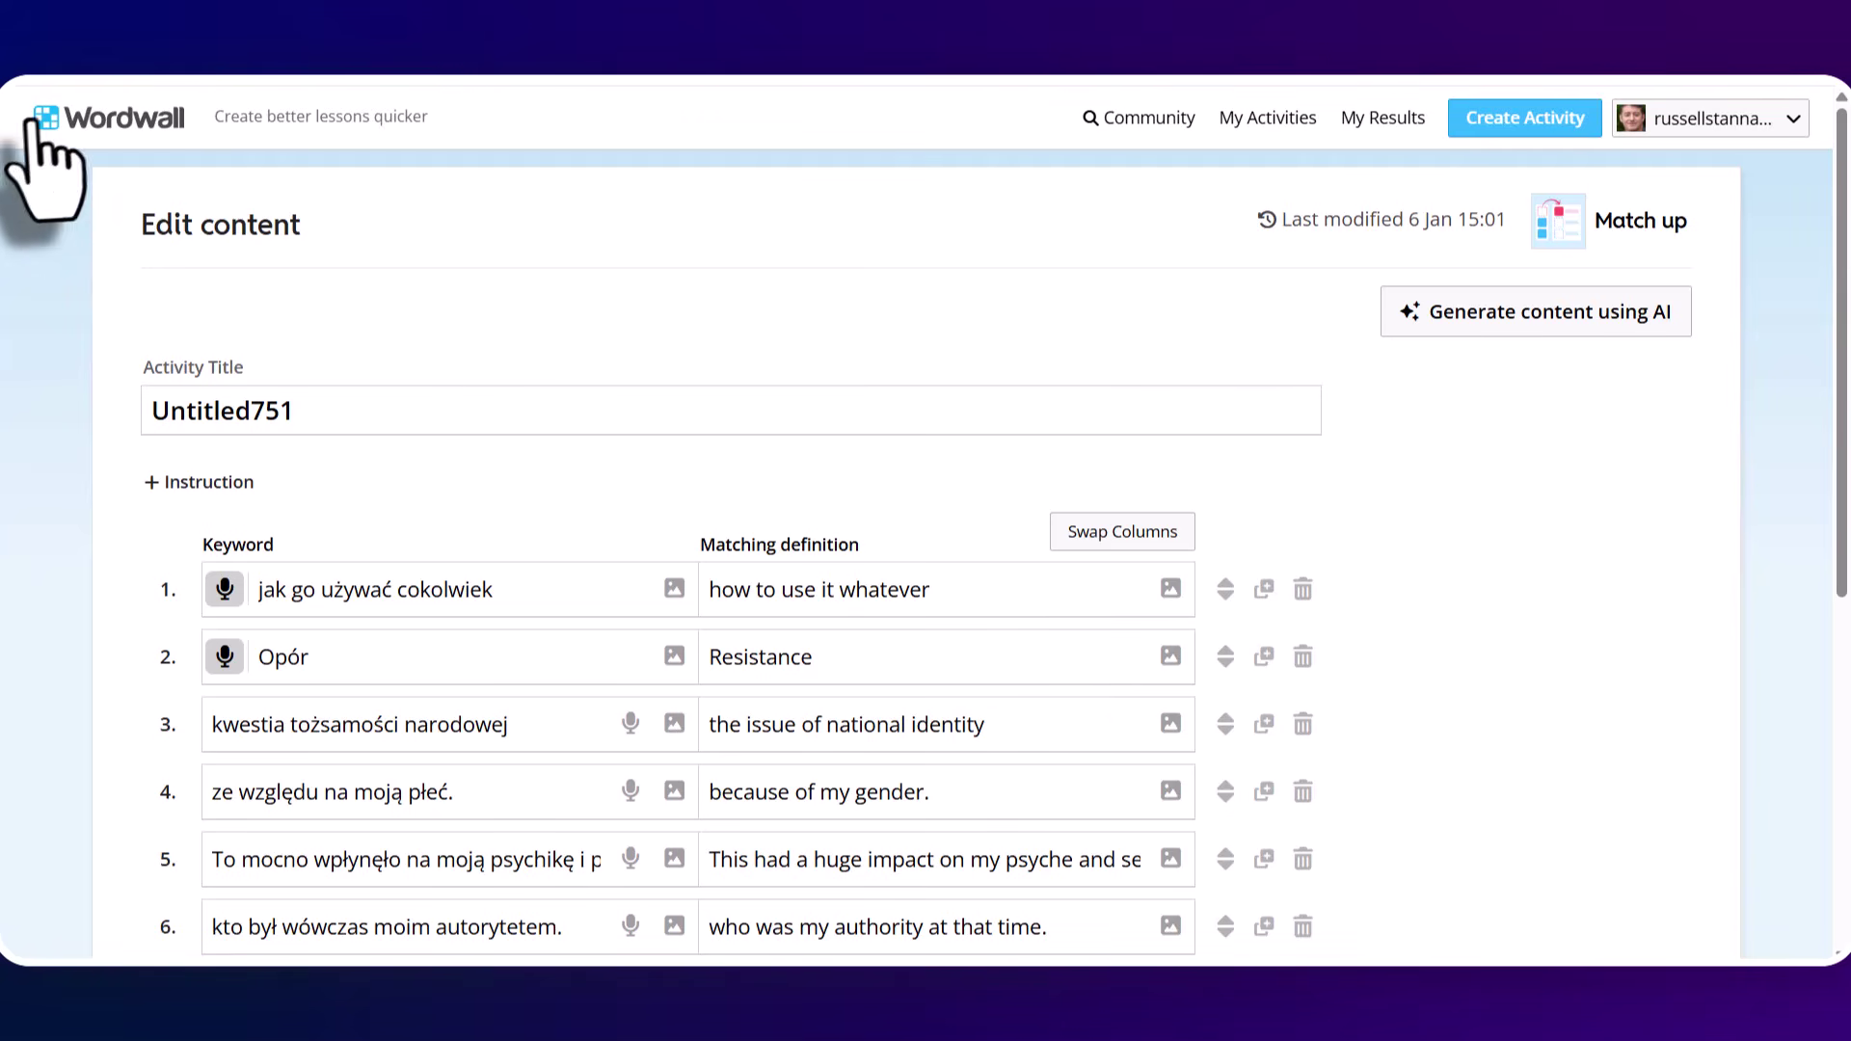
# - Return to the Wordwall home page and browse the templates available for a new activity
pyautogui.click(81, 140)
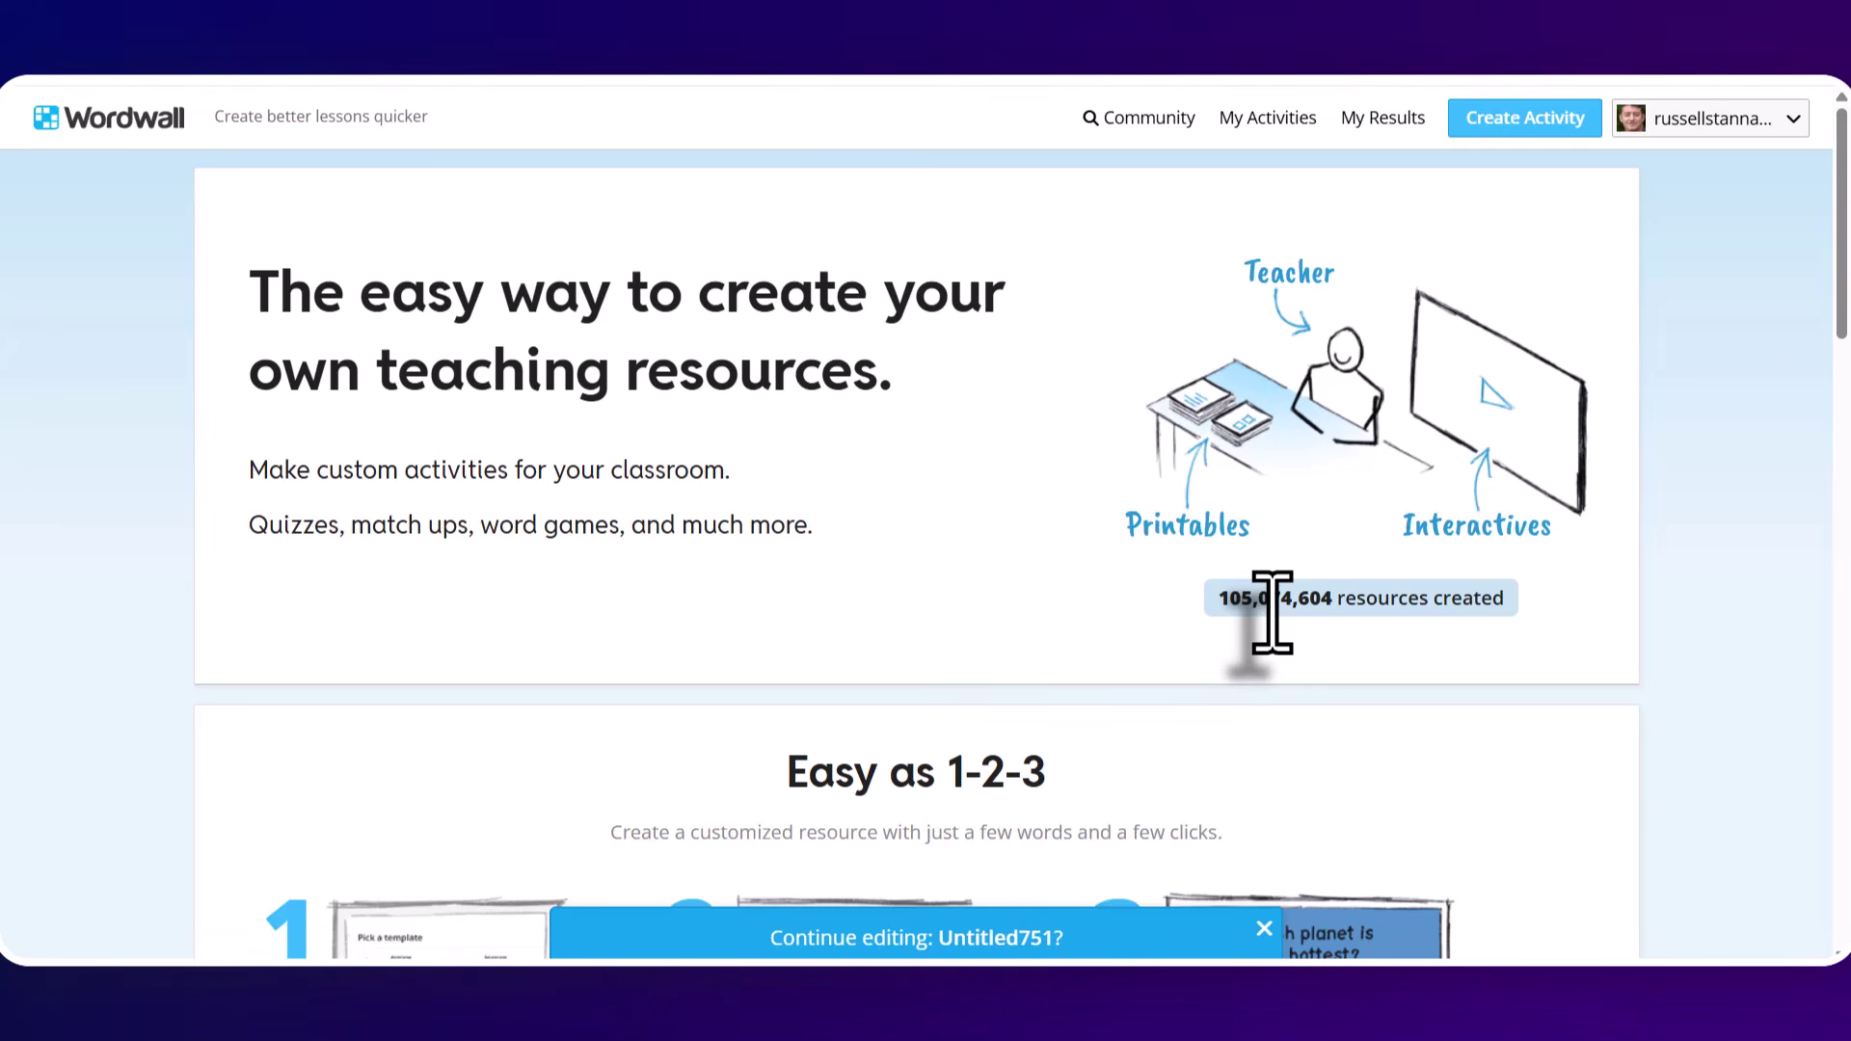
pyautogui.click(1490, 130)
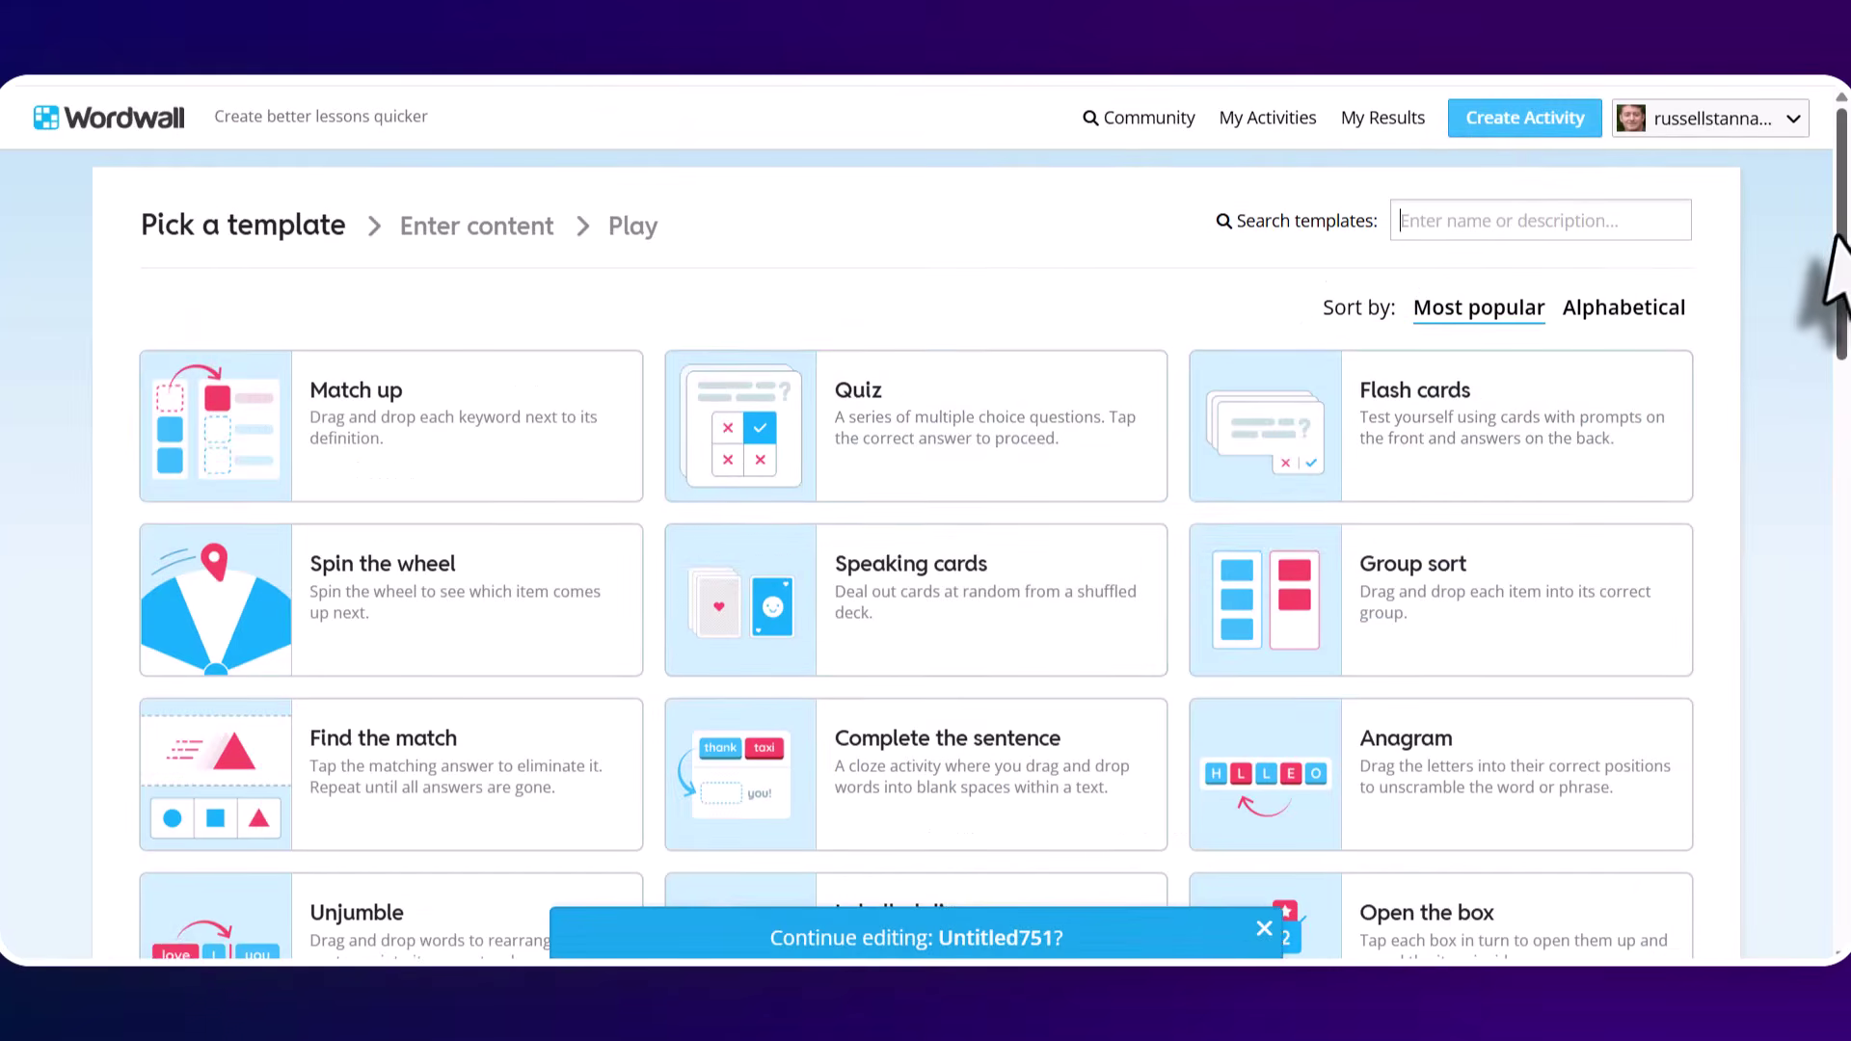
pyautogui.moveTo(1837, 241); pyautogui.dragTo(1835, 144)
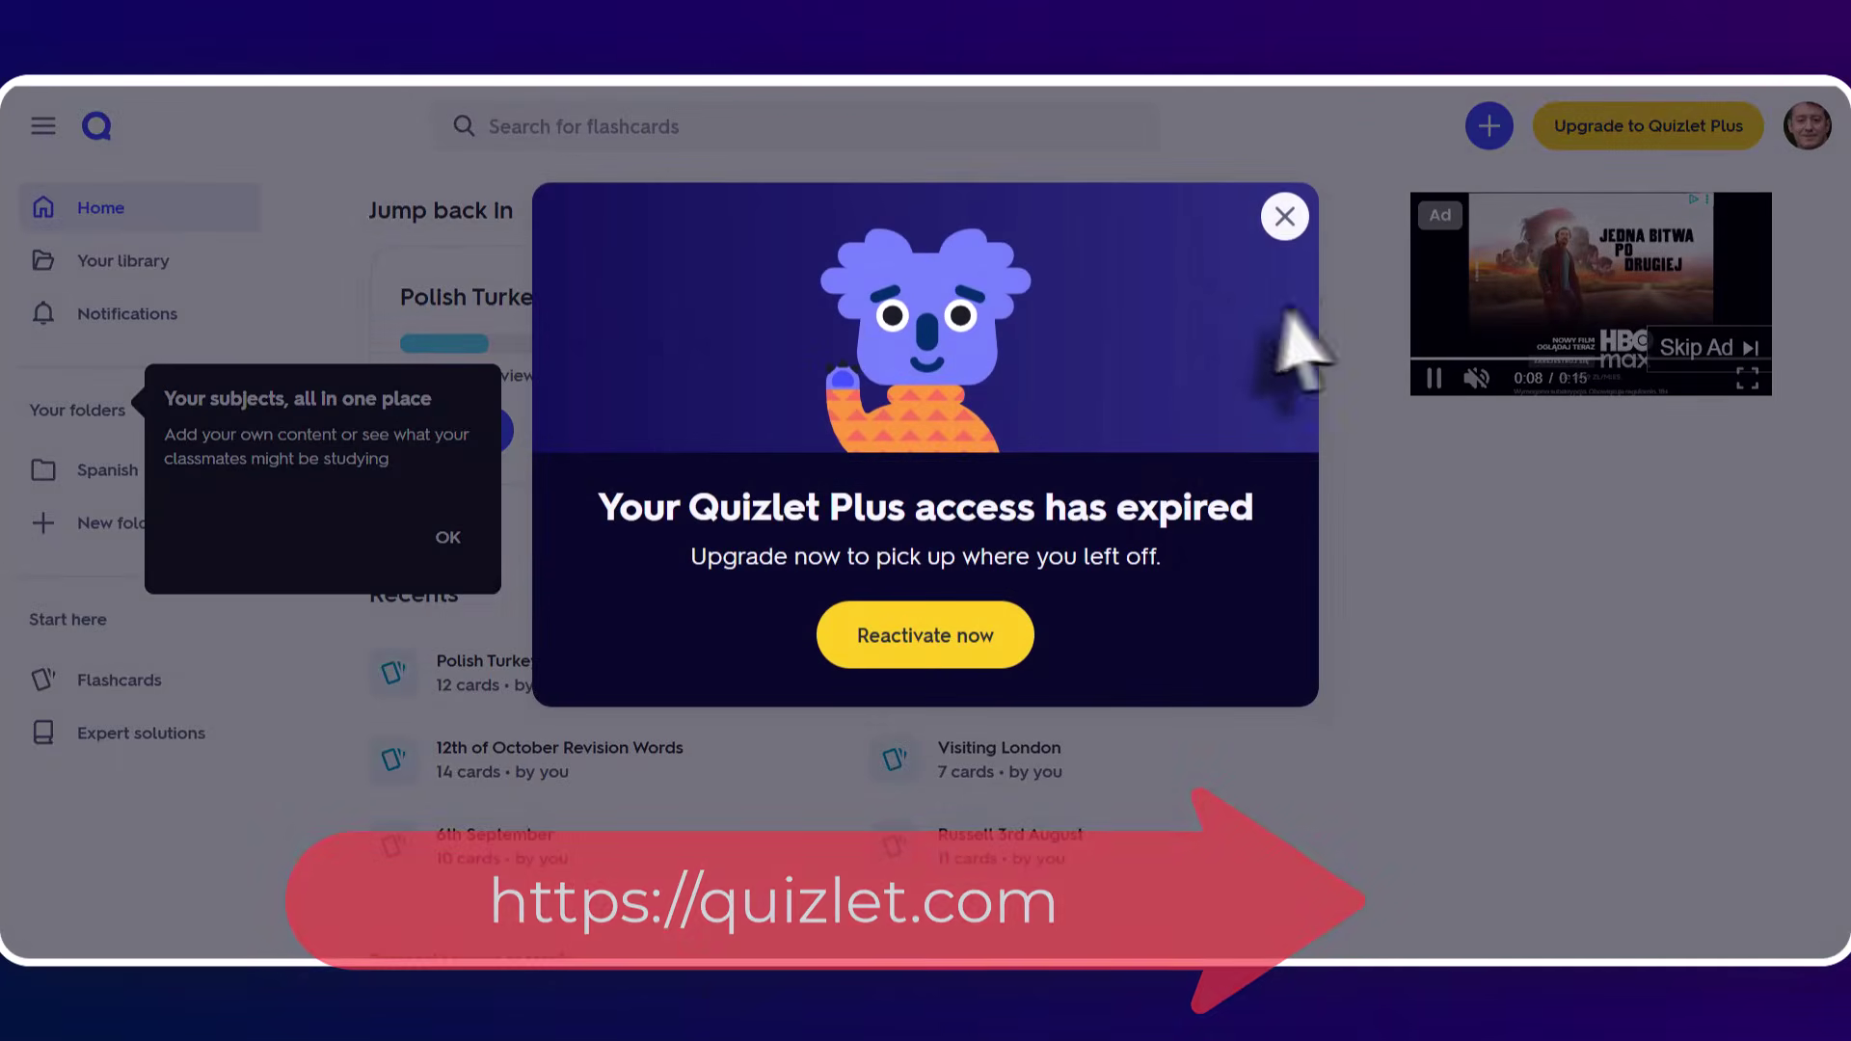
# - Switch to Quizlet, start a new flashcard set and dismiss the Quizlet Plus offers
pyautogui.click(1286, 218)
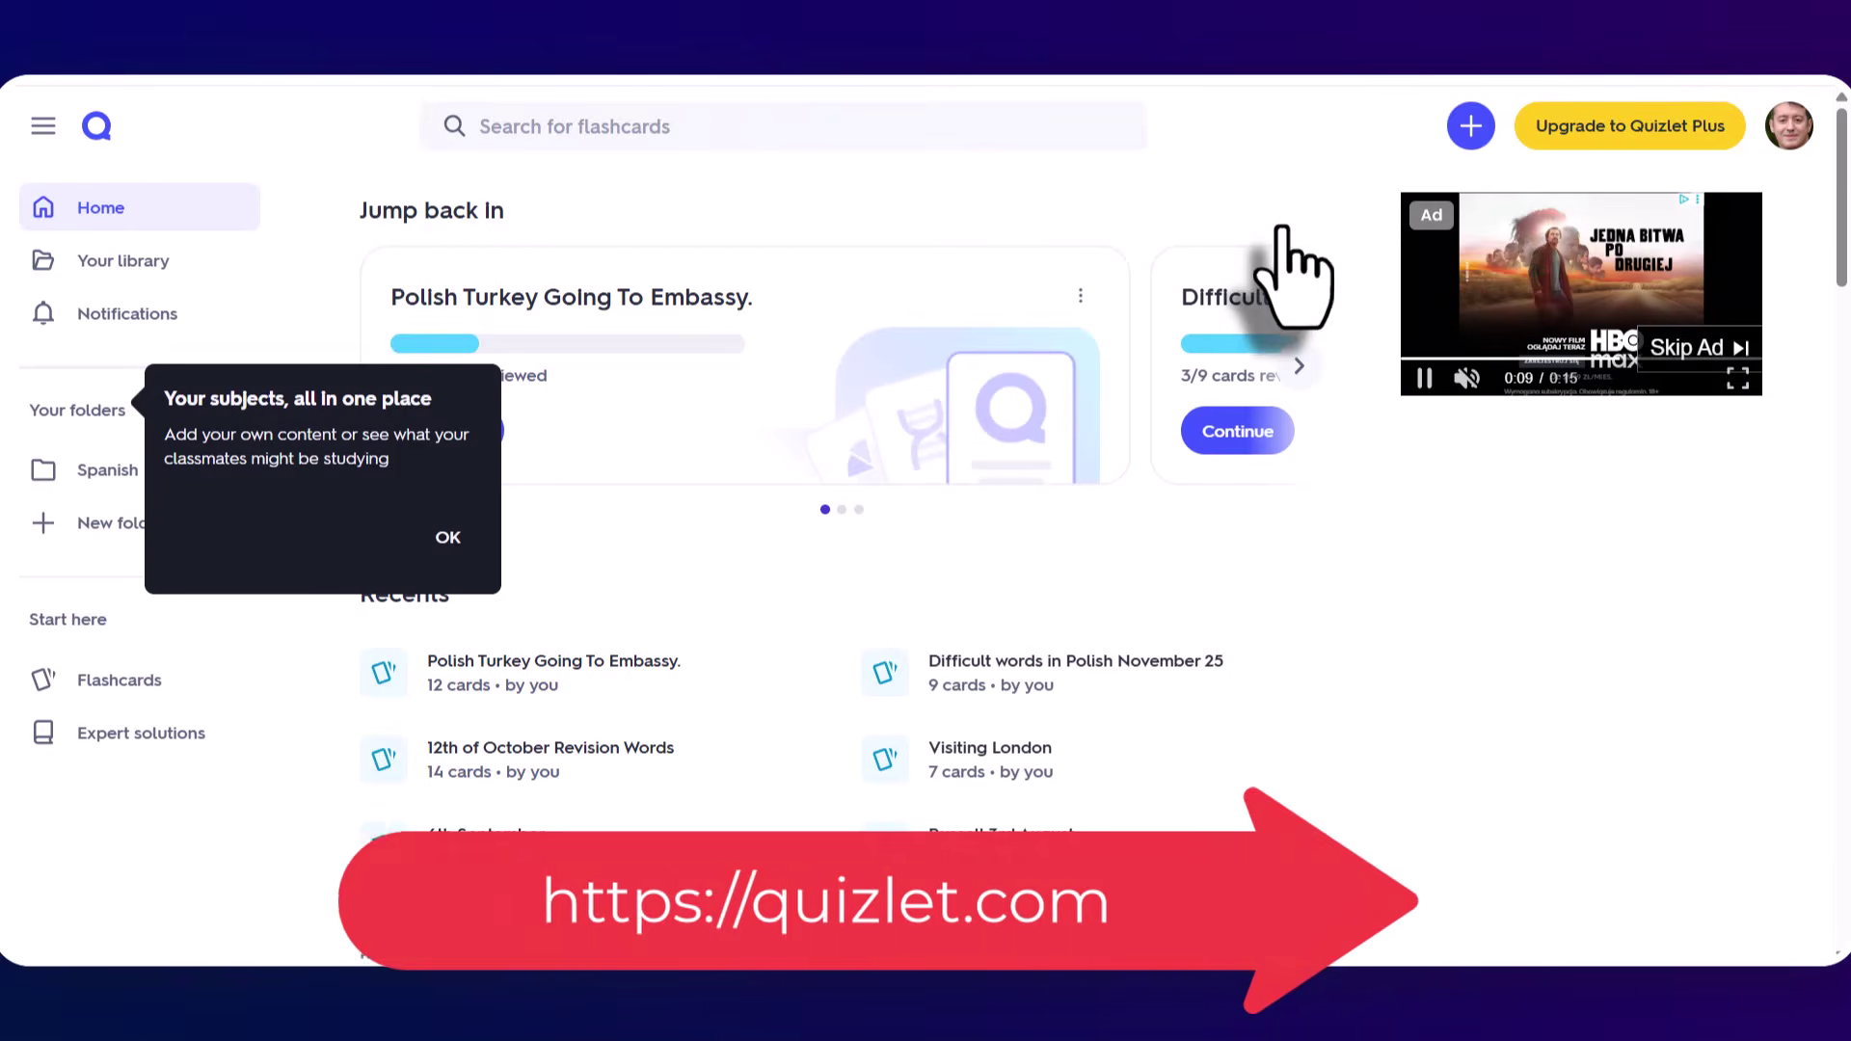
pyautogui.click(1470, 127)
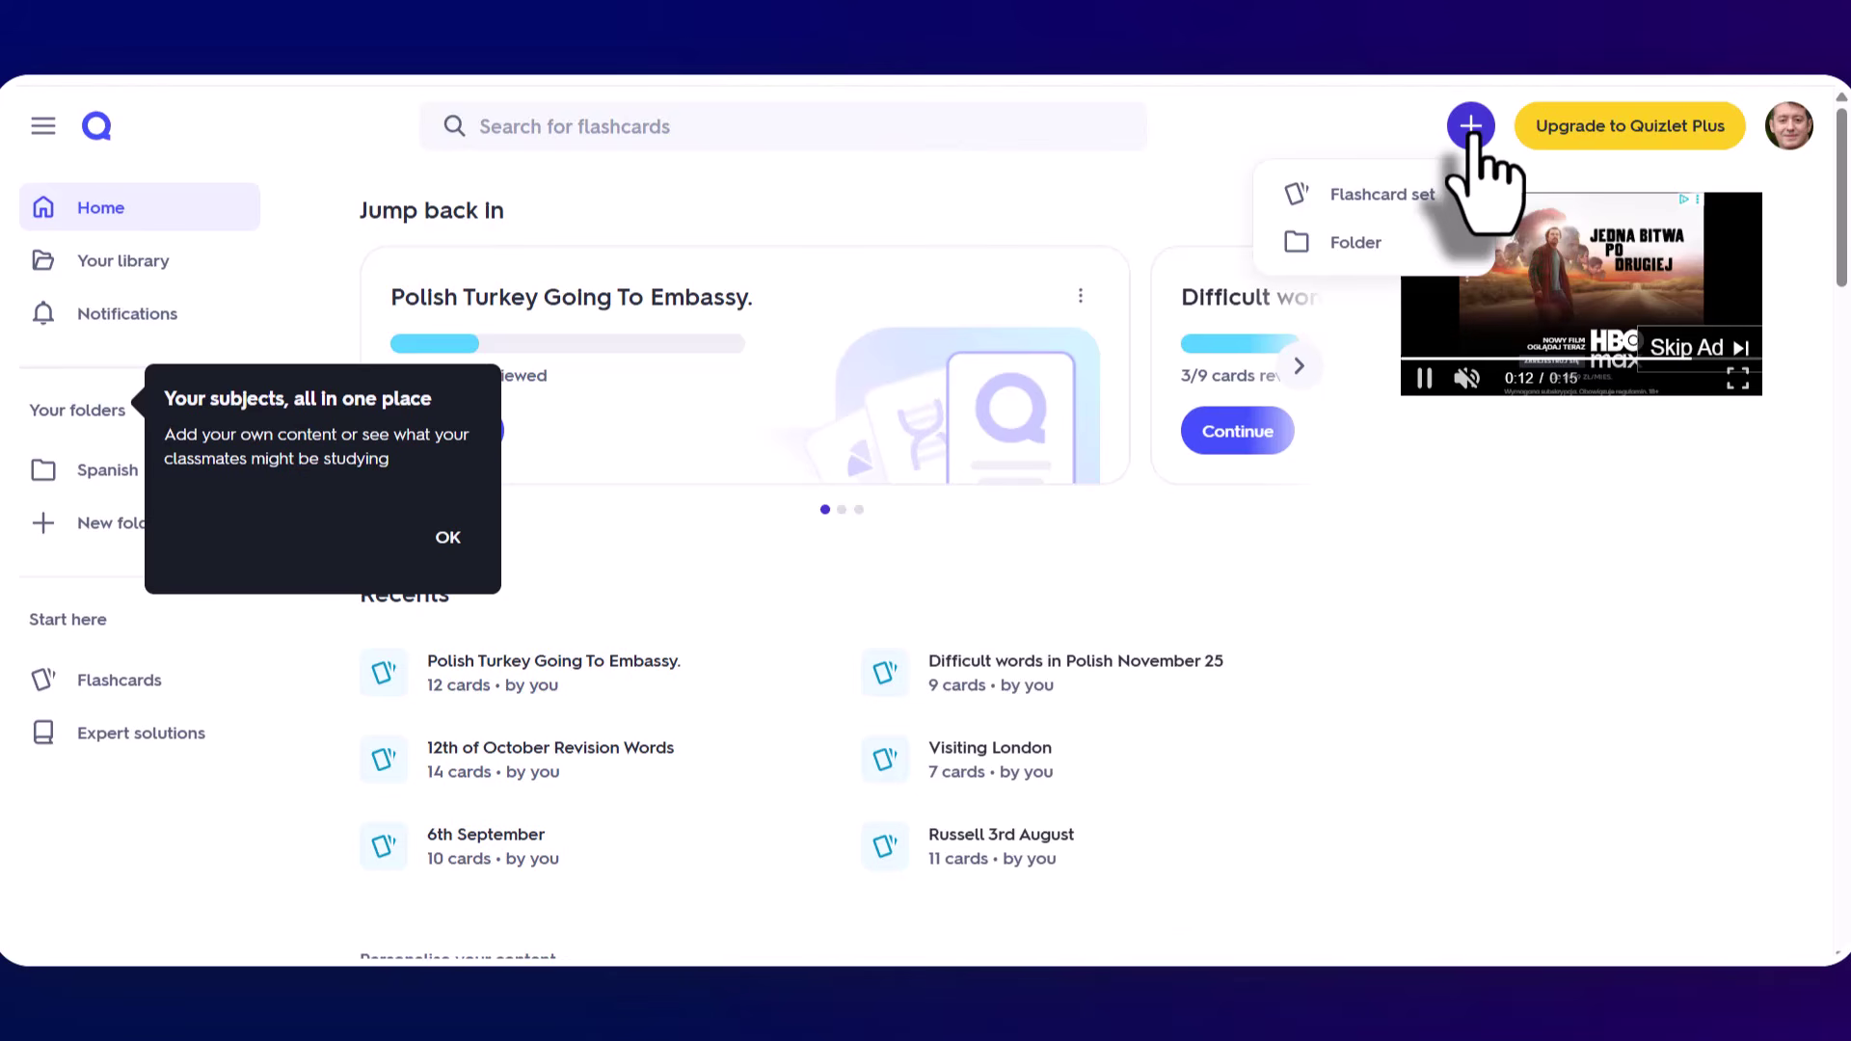
pyautogui.click(1360, 198)
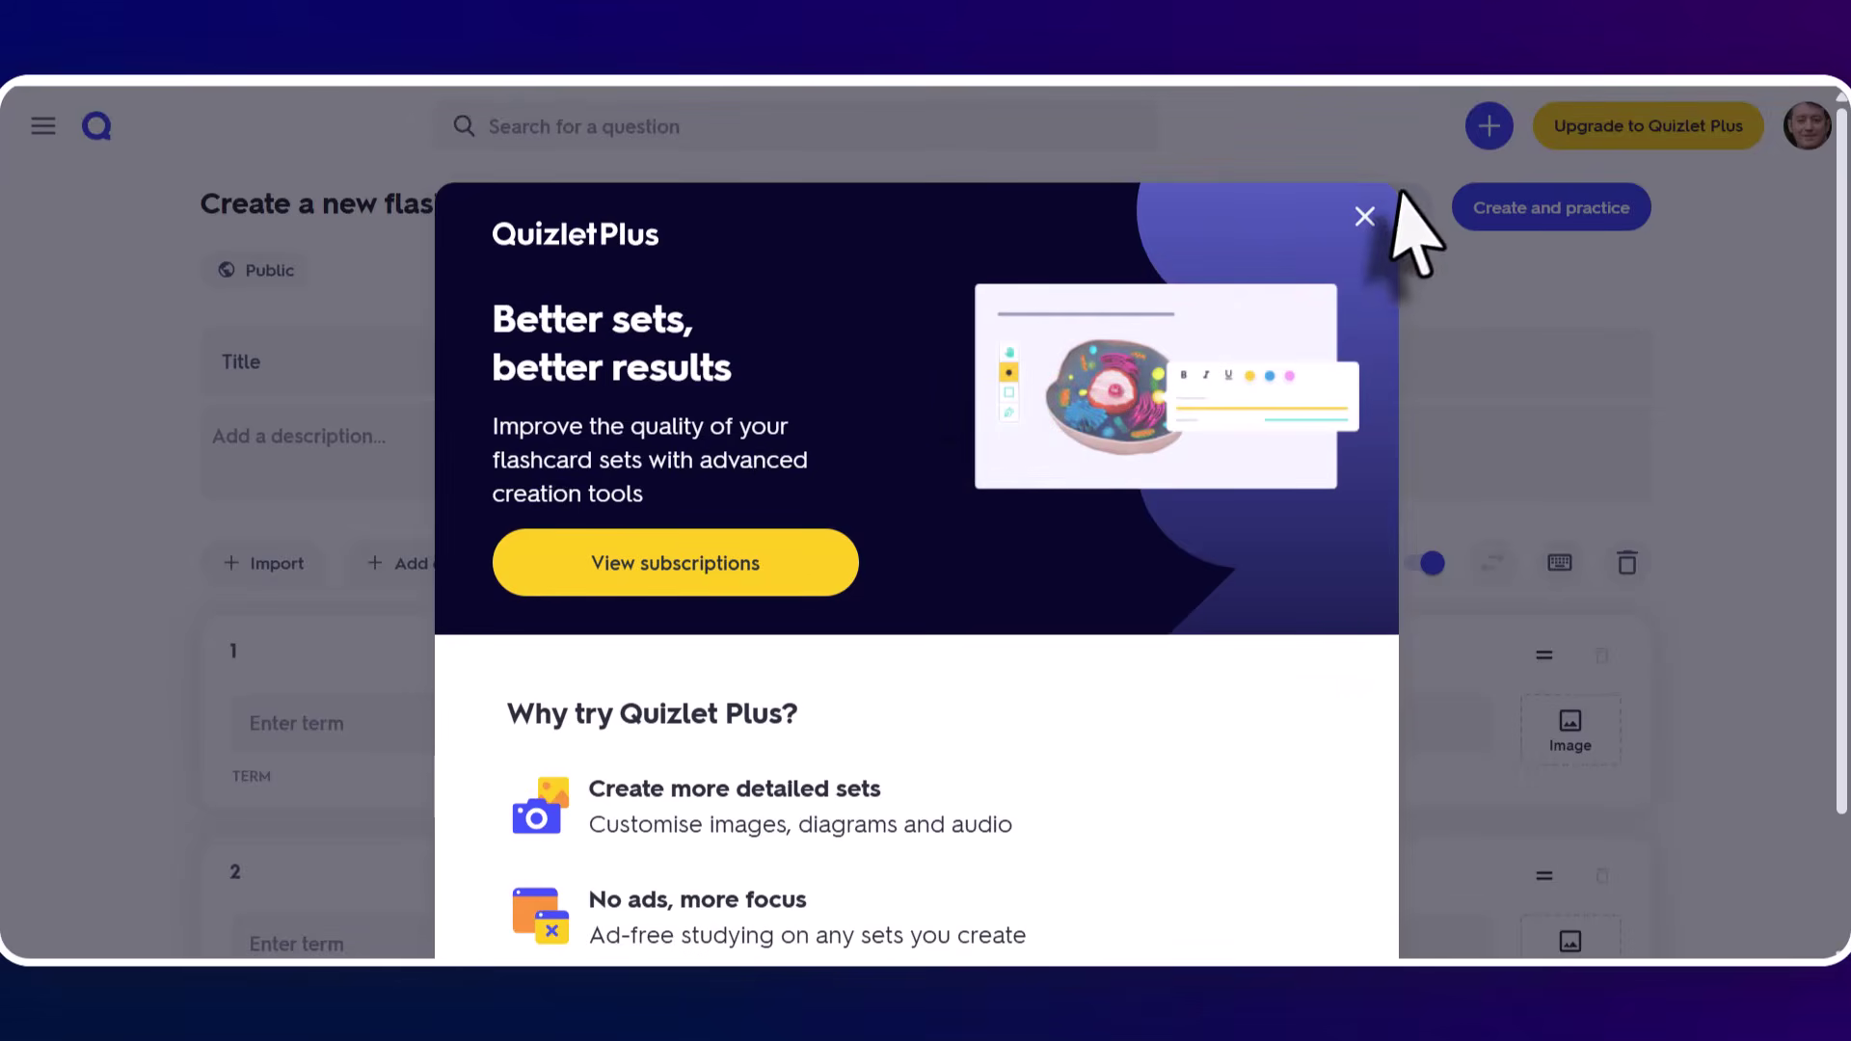
pyautogui.click(1365, 215)
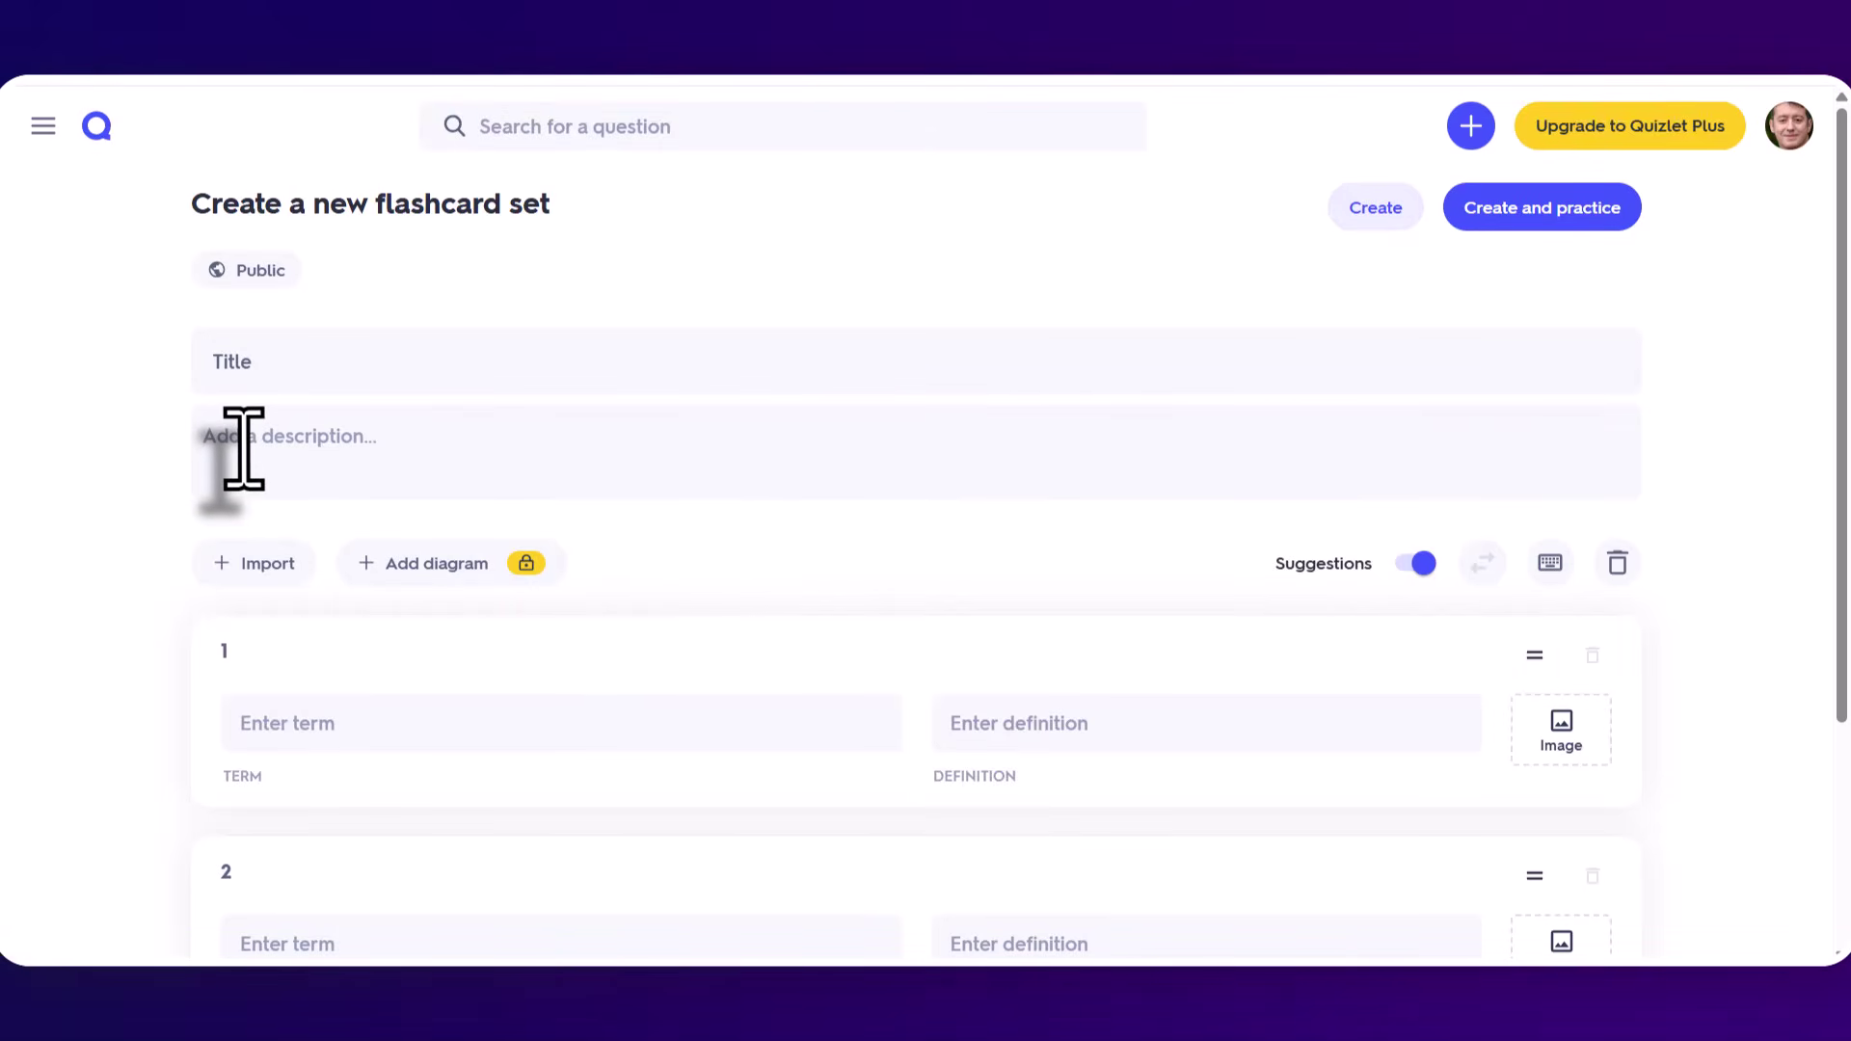
# - Import the copied Polish phrases and English translations as cards, with Tab between term and definition and New Line between cards
pyautogui.click(248, 563)
pyautogui.click(166, 239)
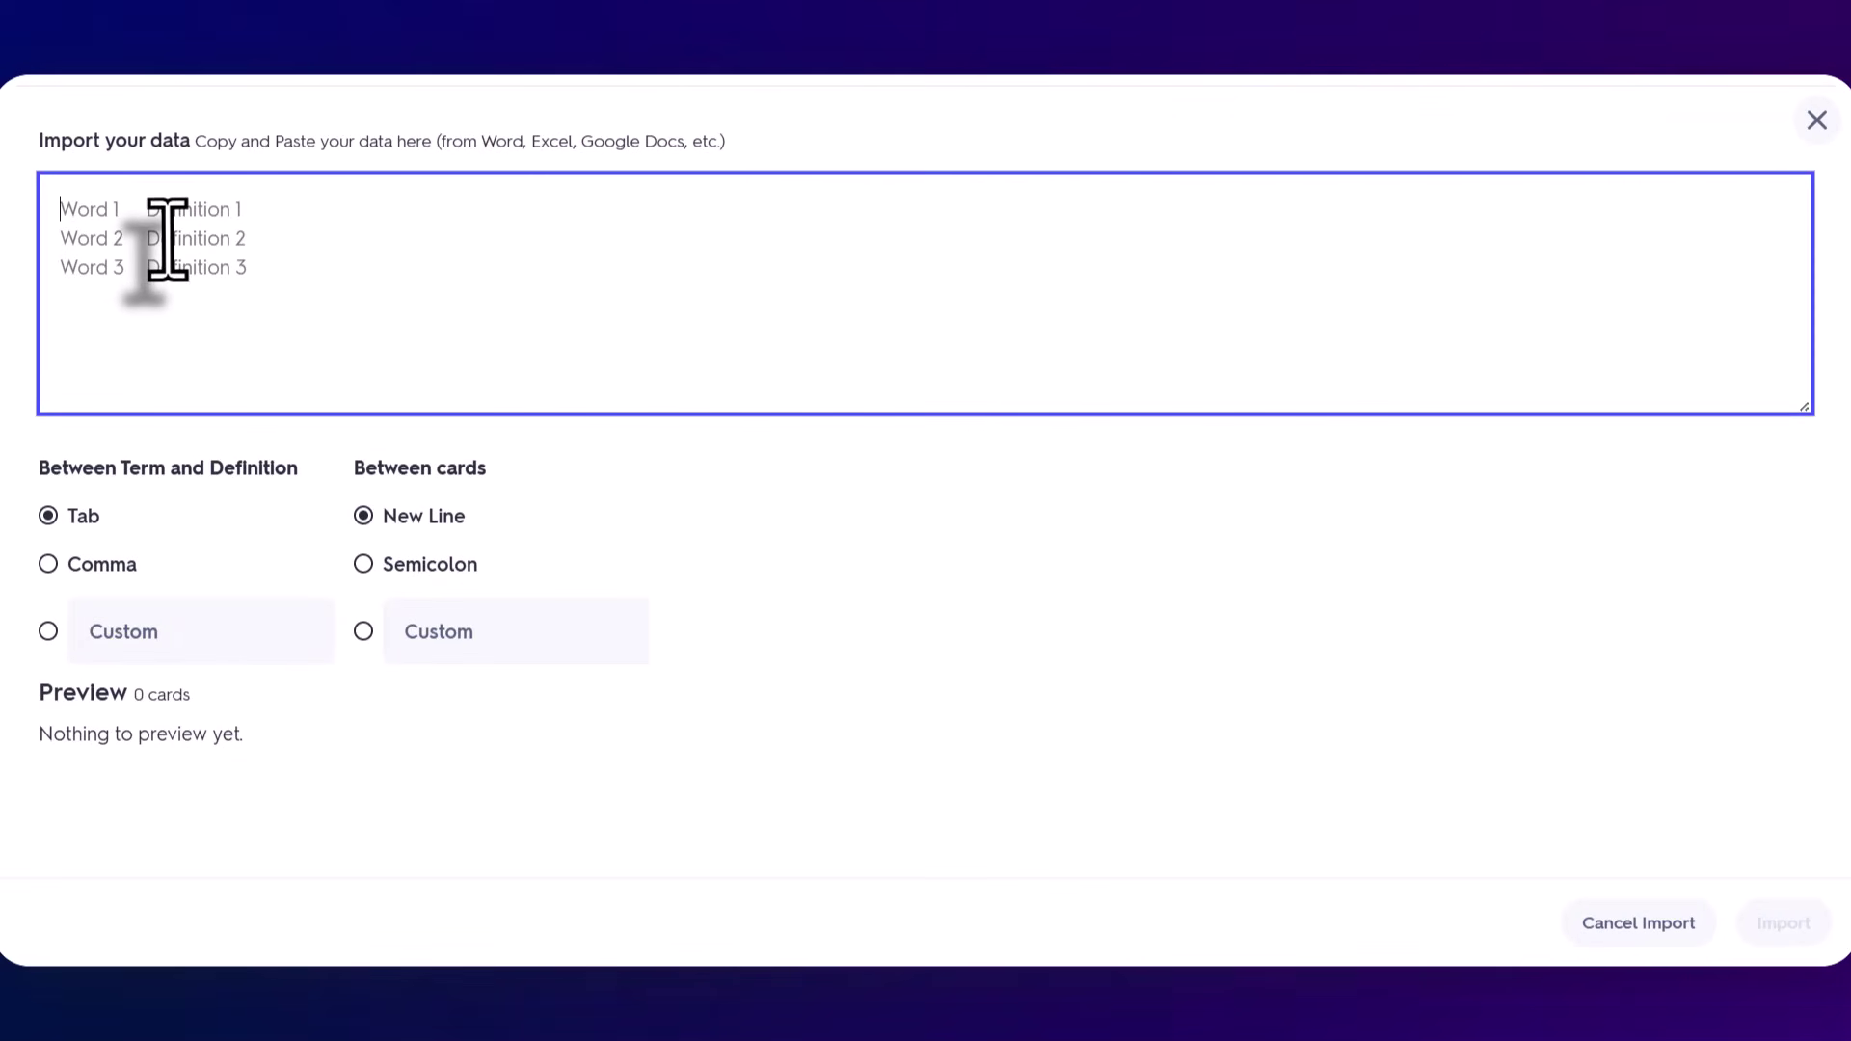
pyautogui.write('jak go używać cokolwiek\thow to use it whatever Opór\tResistance kwestia tożsamości narodowej\tthe issue of national identity ze względu na moją płeć.\tbecause of my gender. To mocno wpłynęło na moją psychikę i pewność siebie\tThis had a huge impact on my psyche and self-confidence. kto był wówczas moim autorytetem.\twho was my authority at that time.')
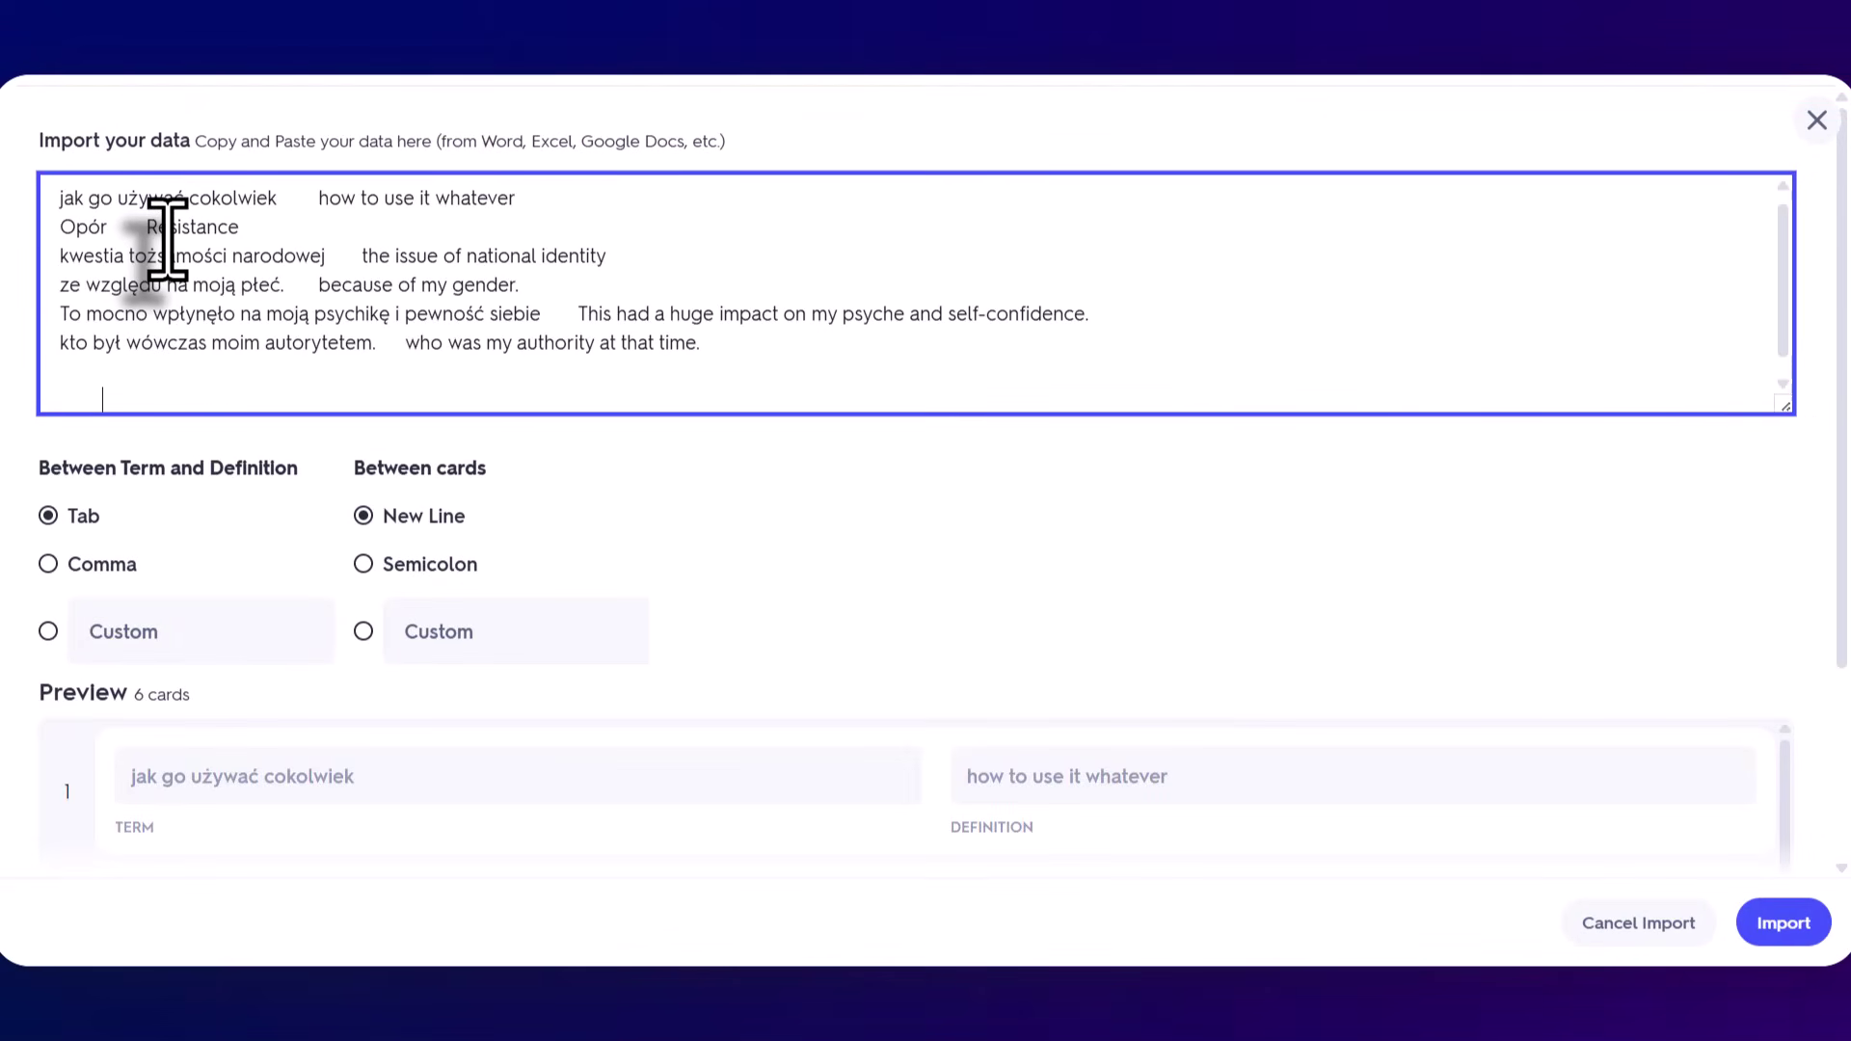
pyautogui.click(1779, 923)
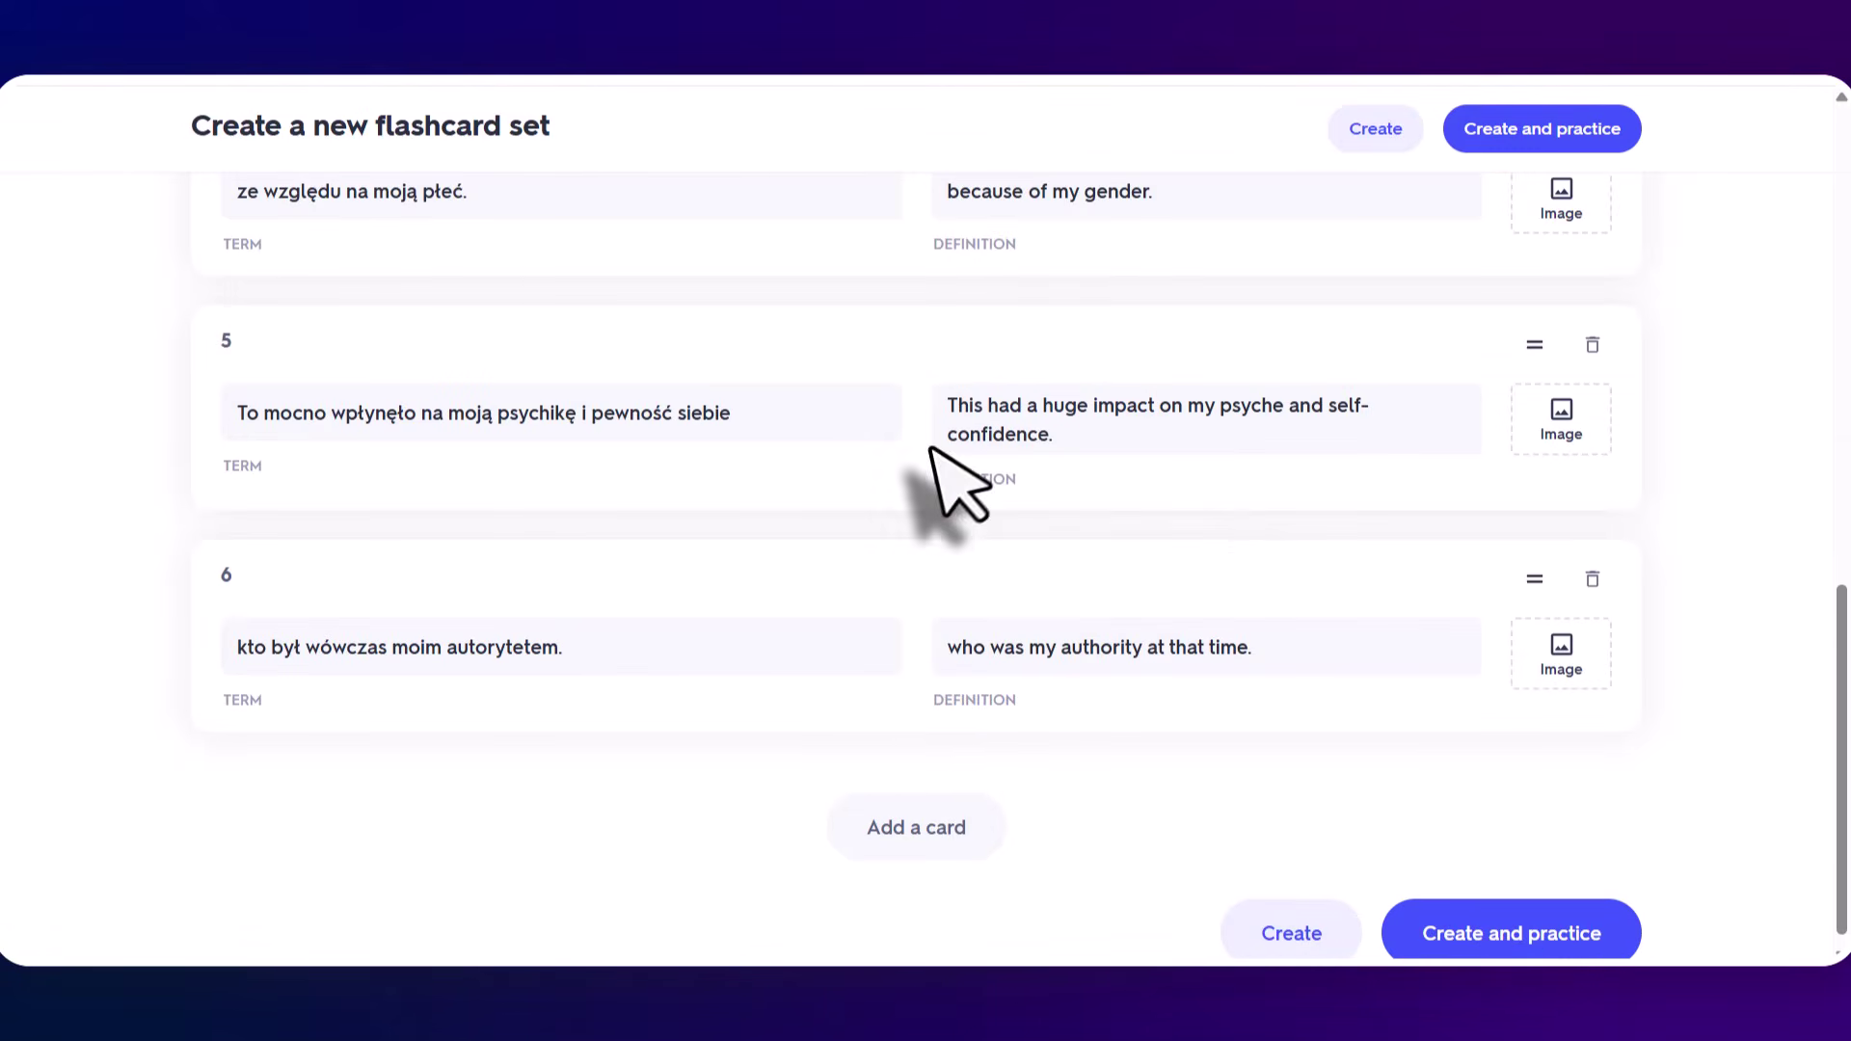
# - Title the flashcard set "polish to english"
pyautogui.moveTo(1838, 605); pyautogui.dragTo(1816, 99)
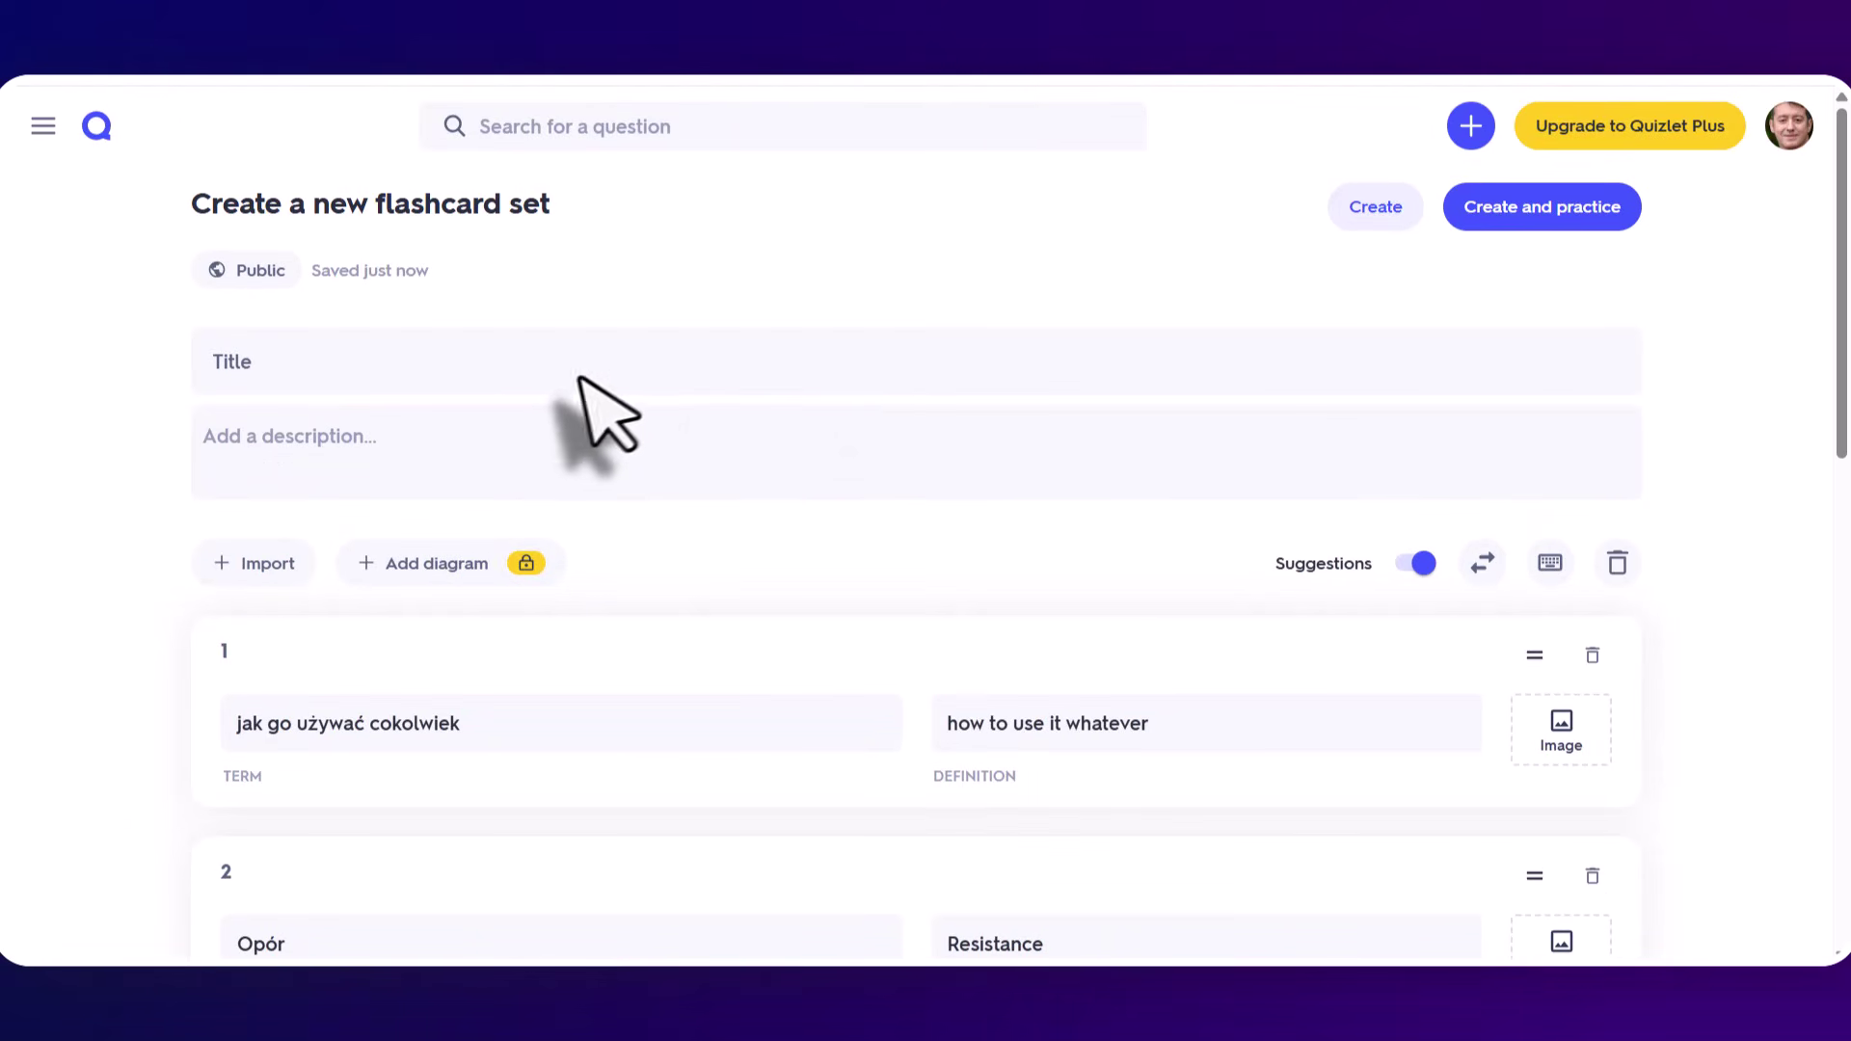
pyautogui.click(326, 378)
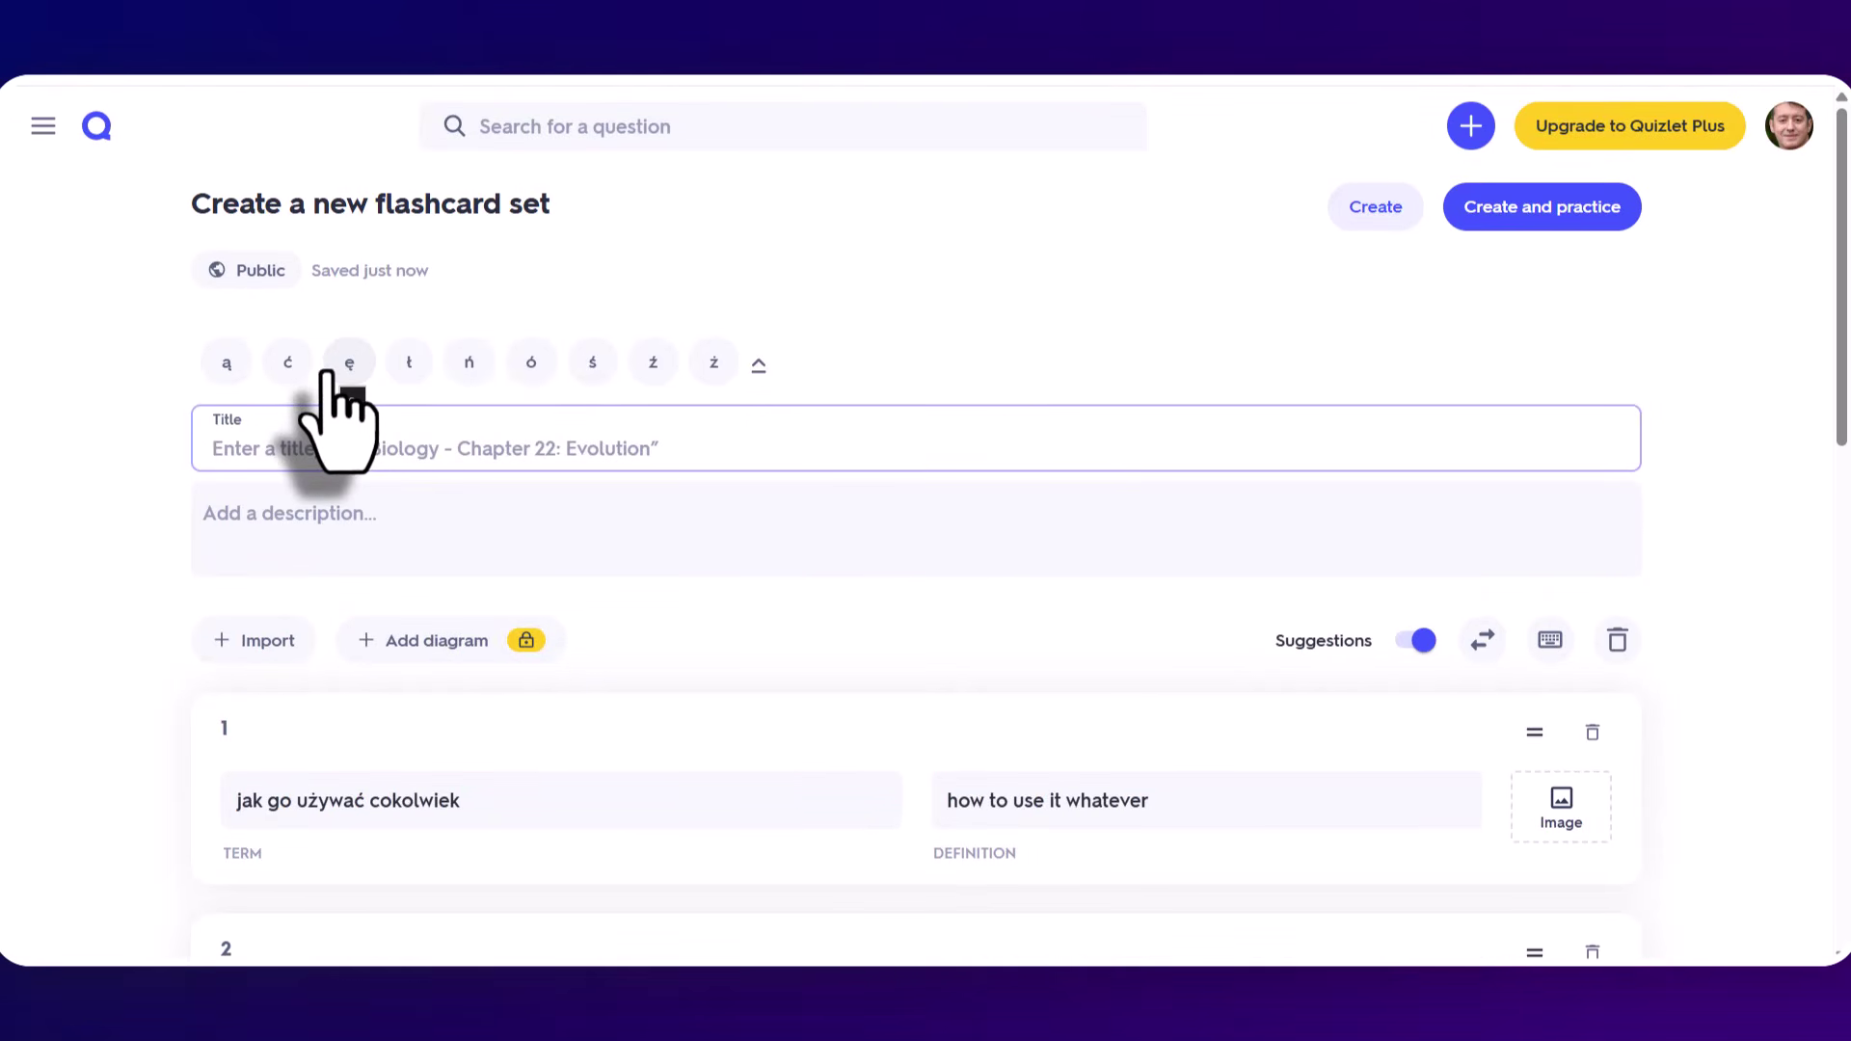
pyautogui.write('polish to english')
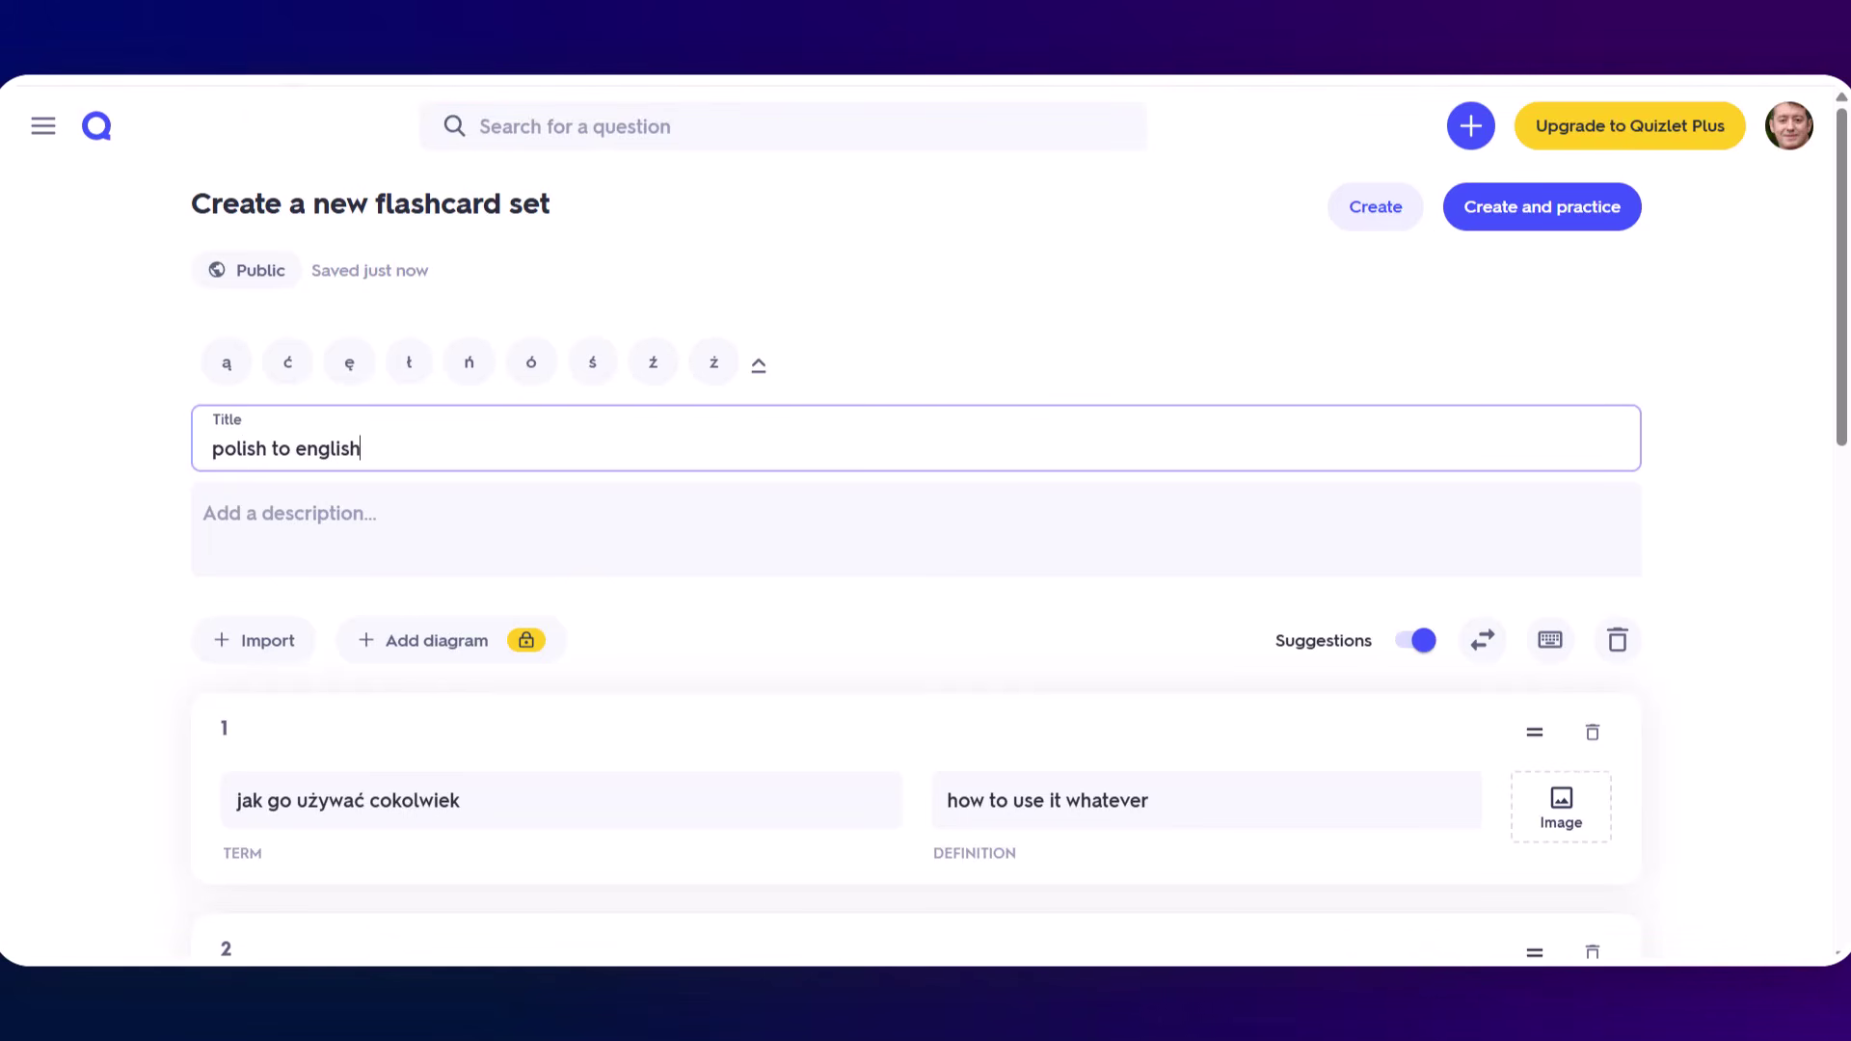
# - Check the first card's term language, create the flashcard set and dismiss the sharing options
pyautogui.click(477, 808)
pyautogui.scroll(-1, 675, 820)
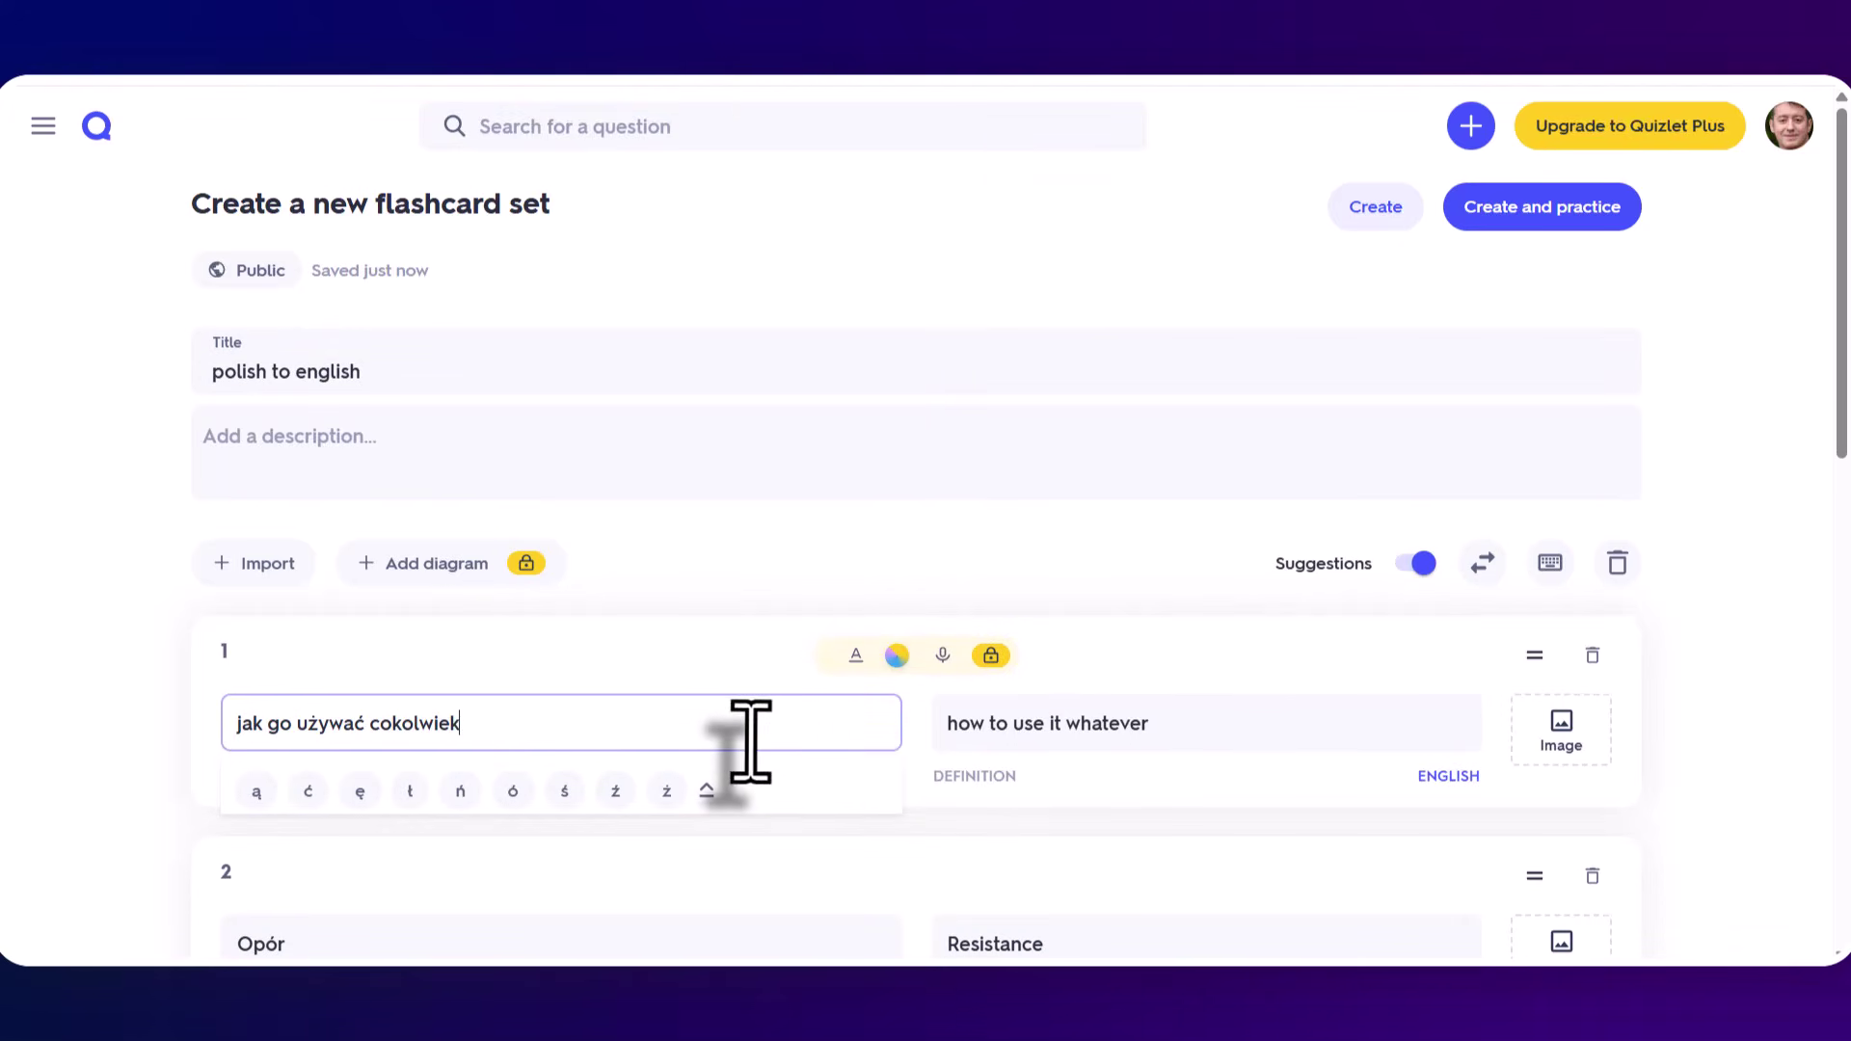
pyautogui.click(776, 590)
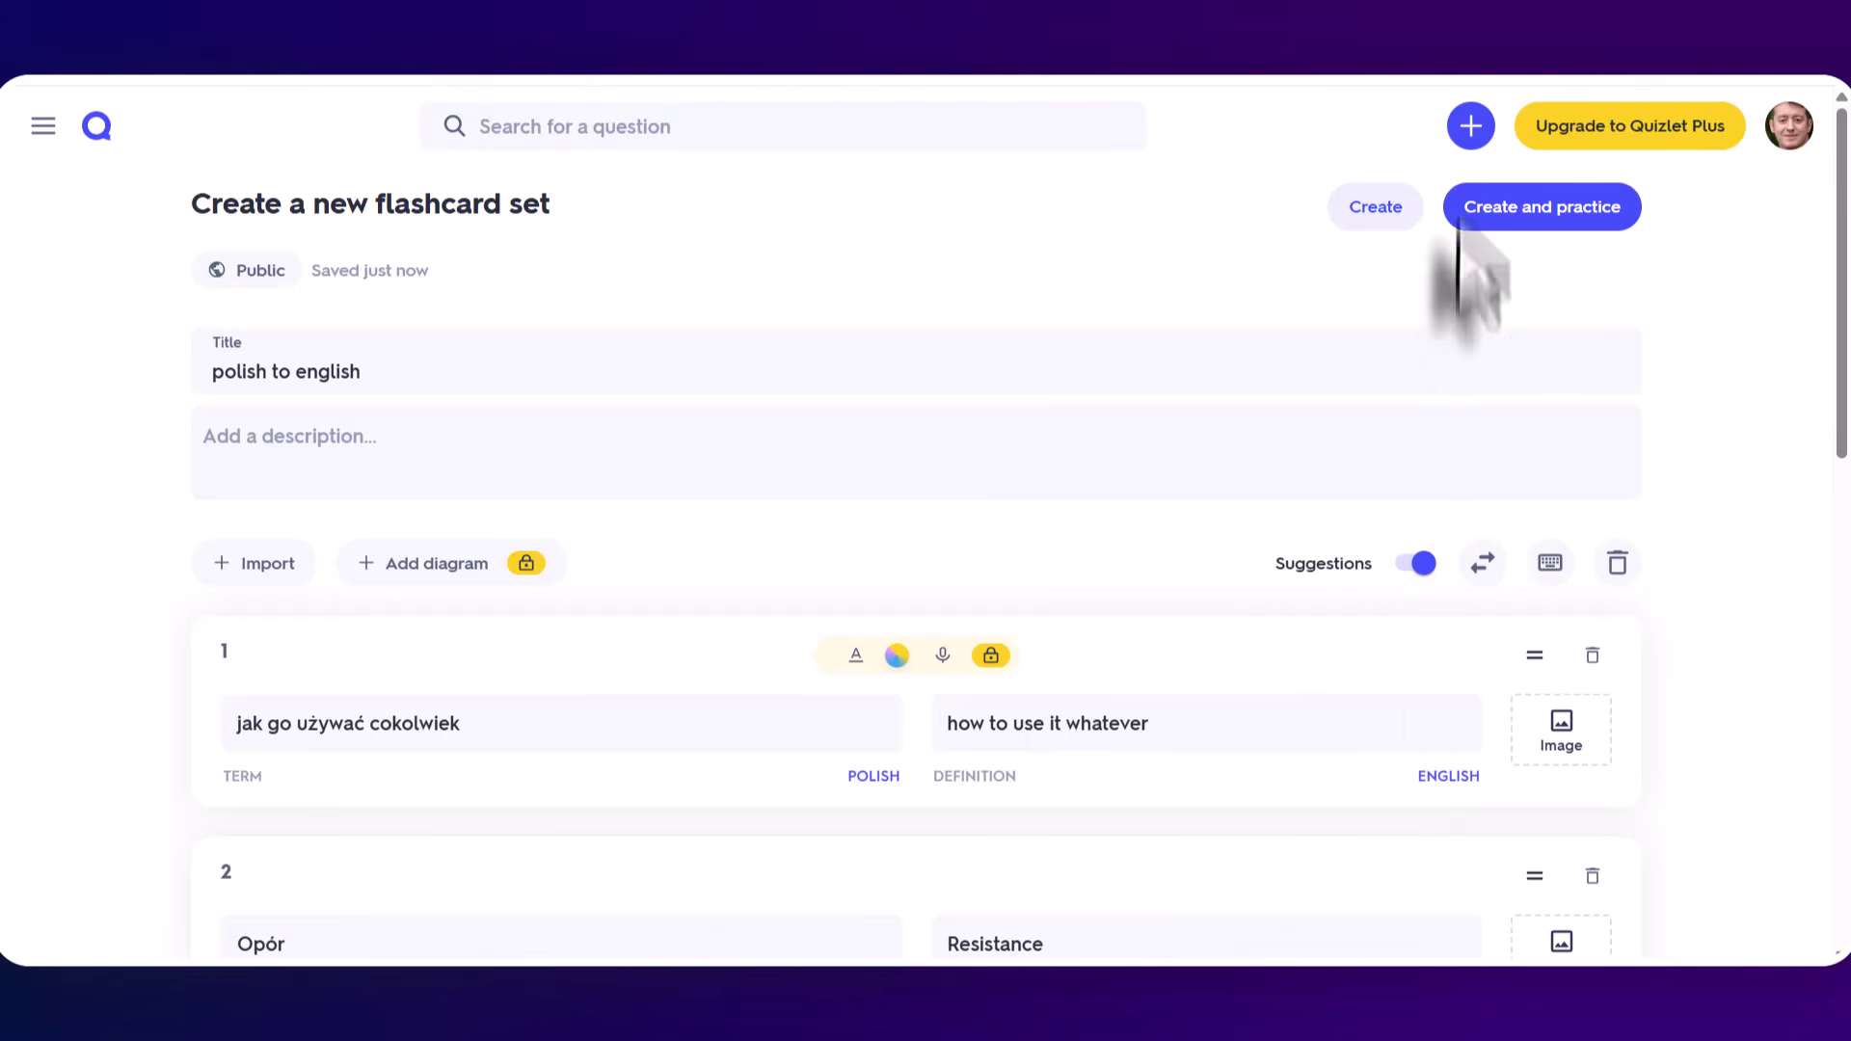
pyautogui.click(1368, 216)
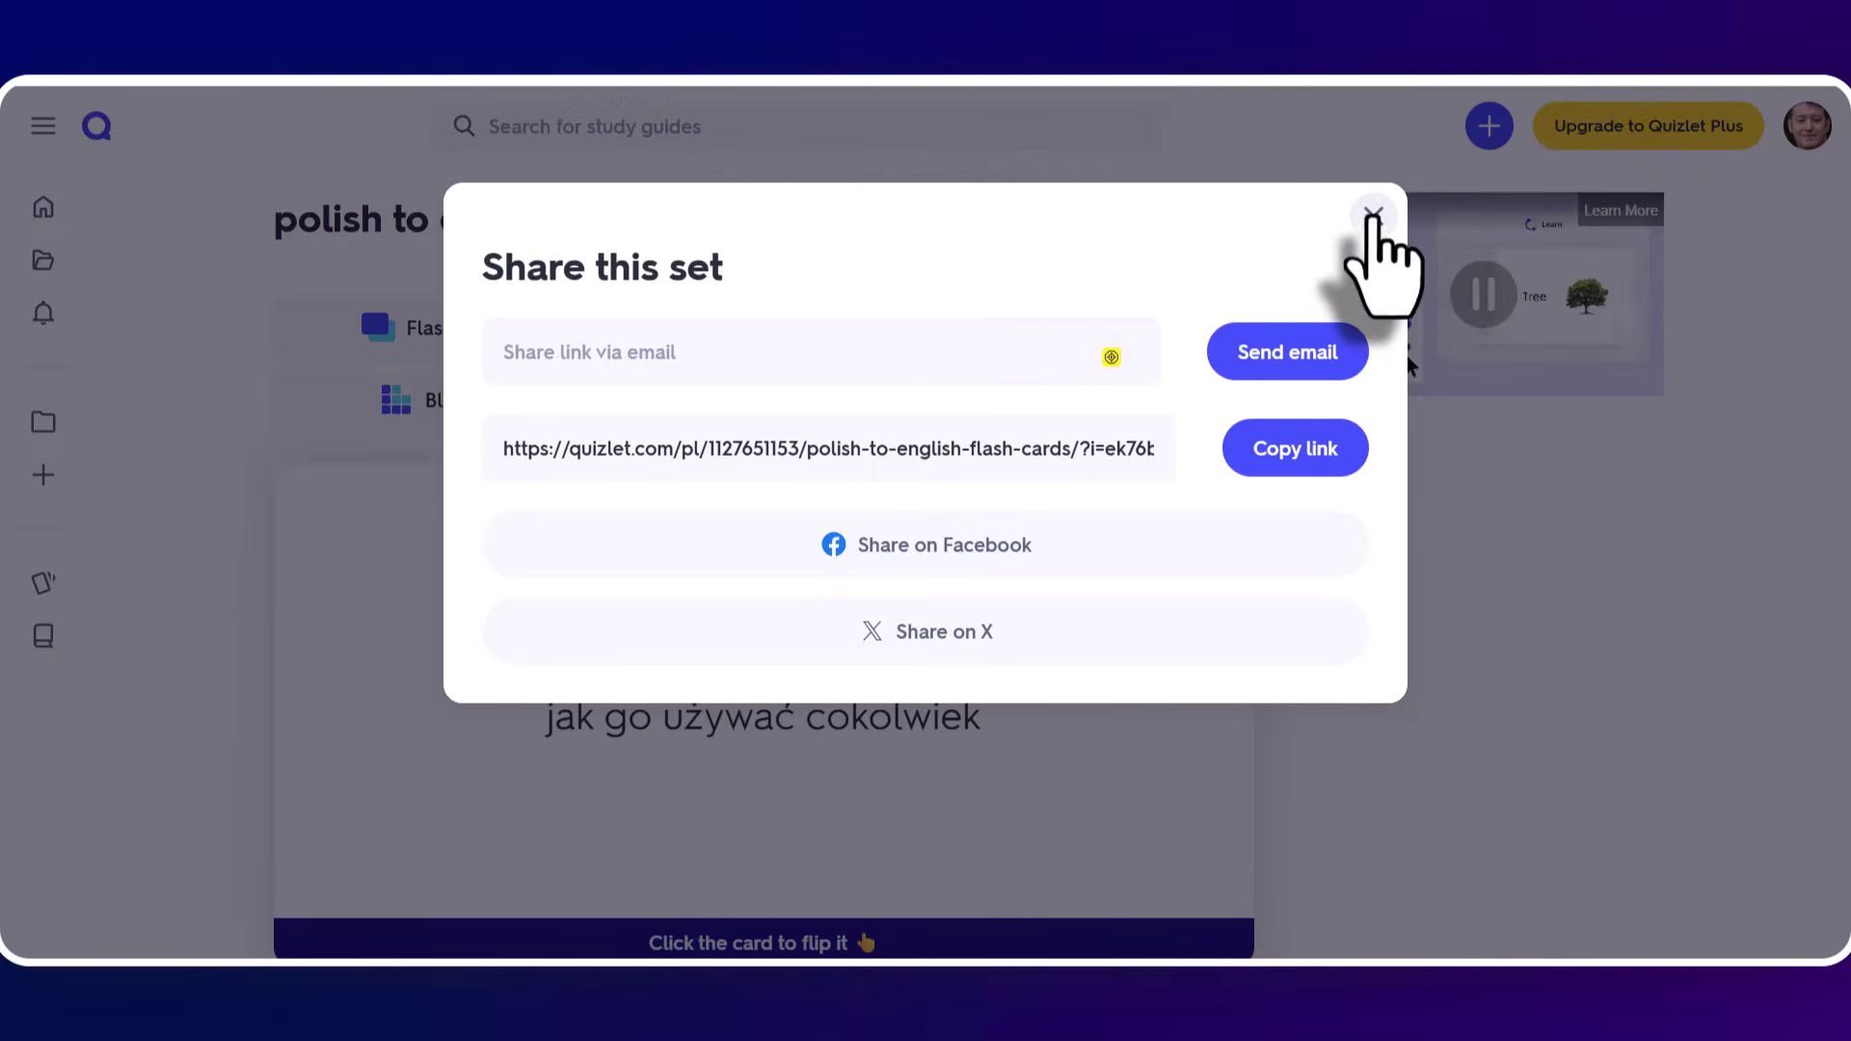
pyautogui.click(1373, 216)
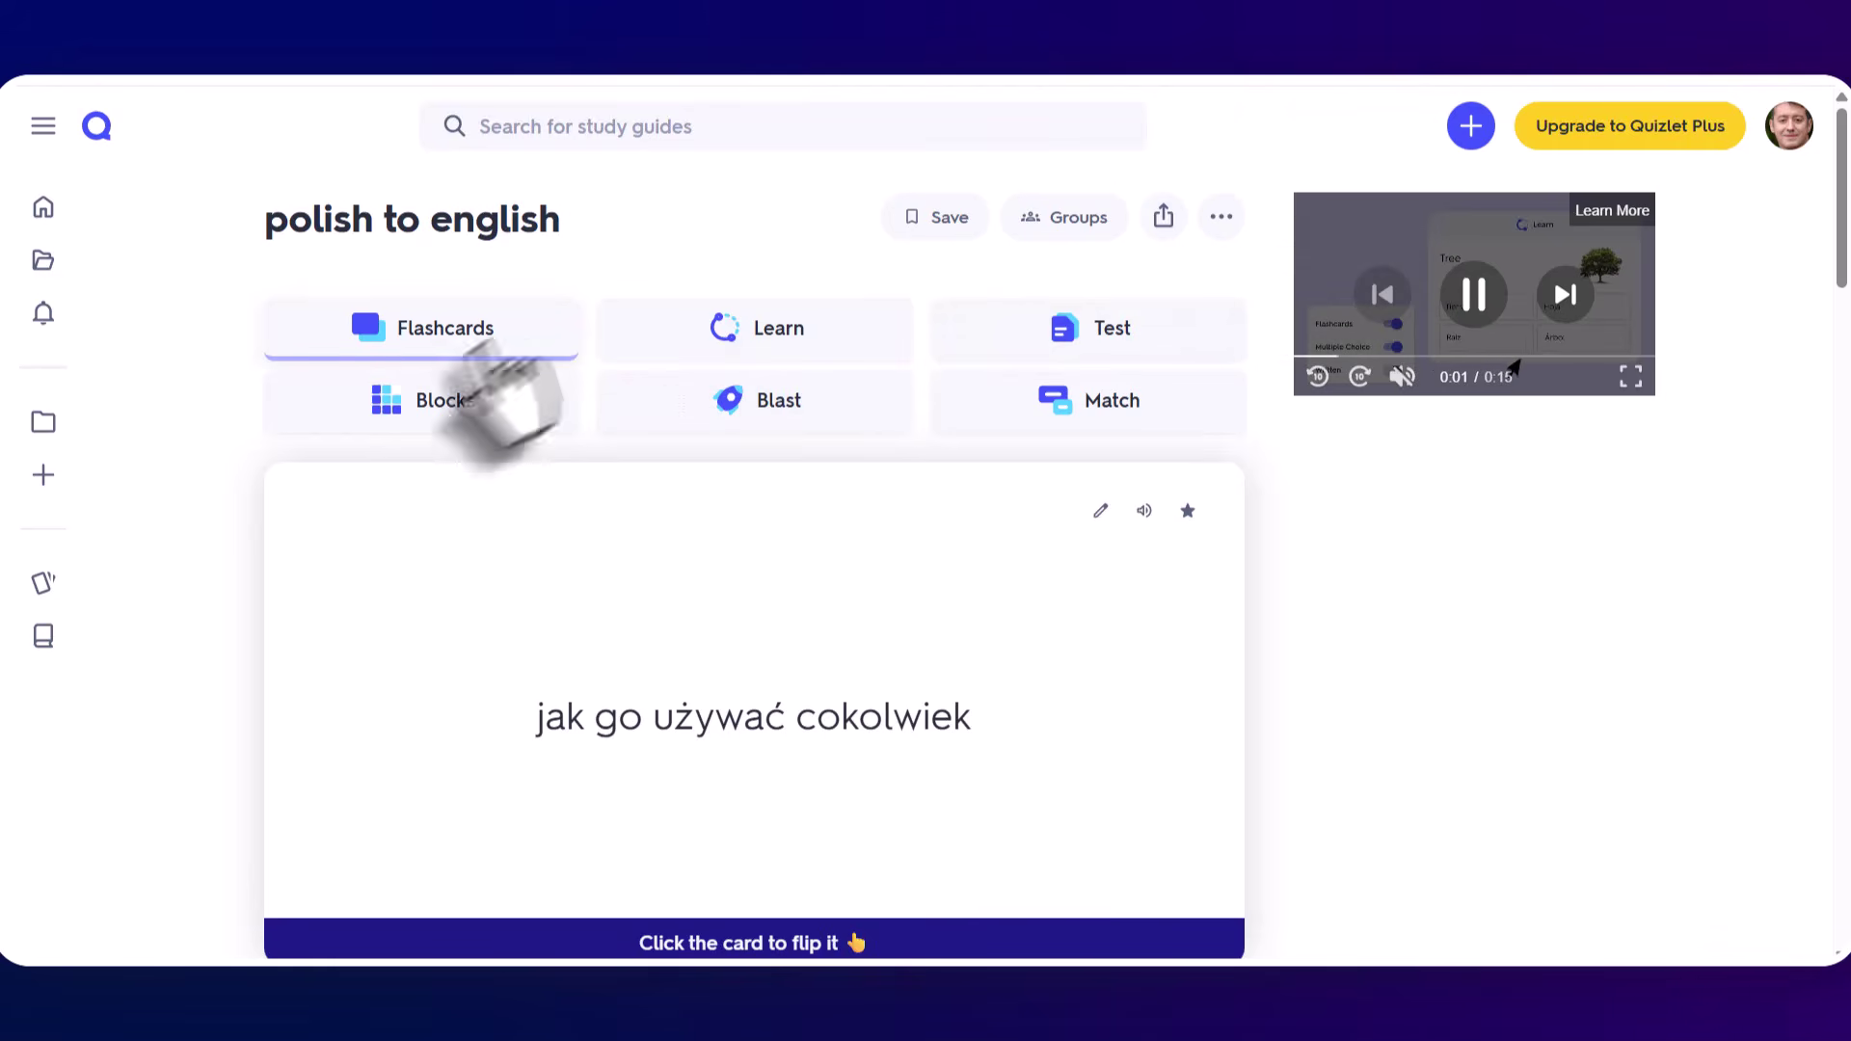
# - Study the set in Flashcards mode, flipping the first two cards and moving back and forth between cards
pyautogui.click(439, 345)
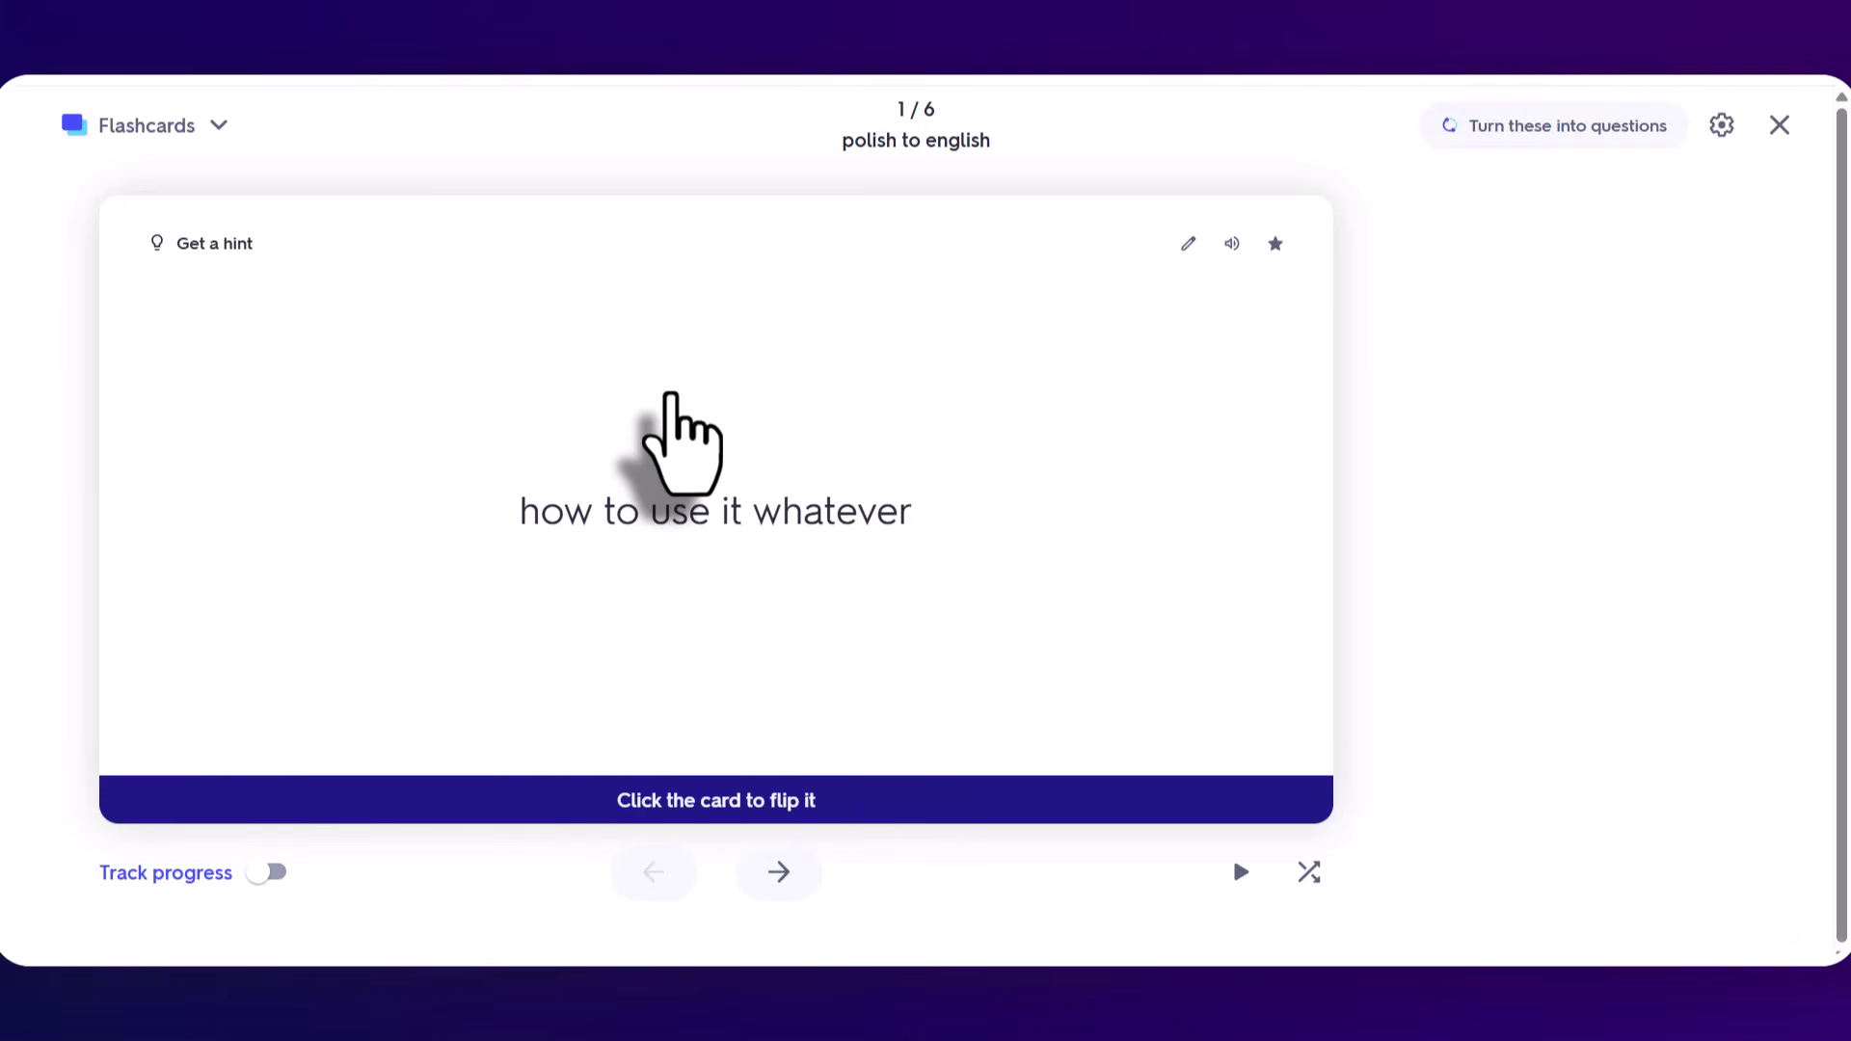
pyautogui.click(670, 395)
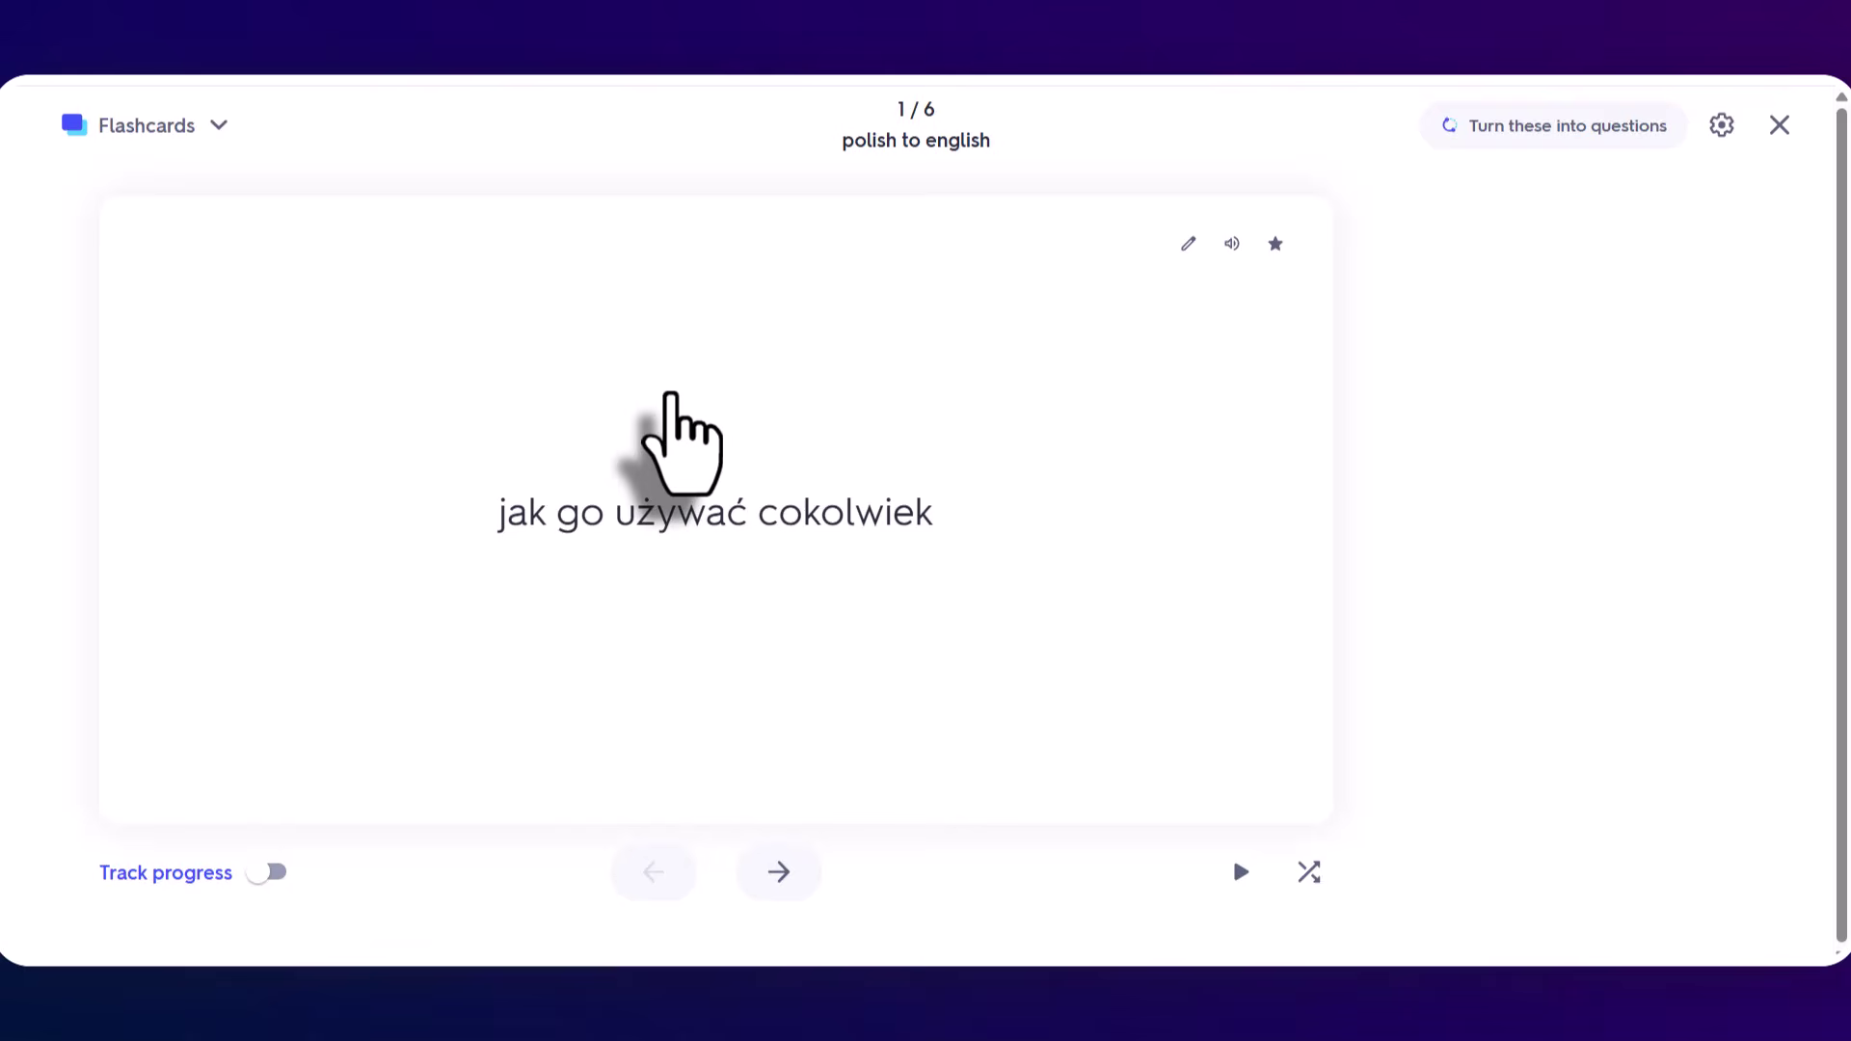
pyautogui.click(777, 871)
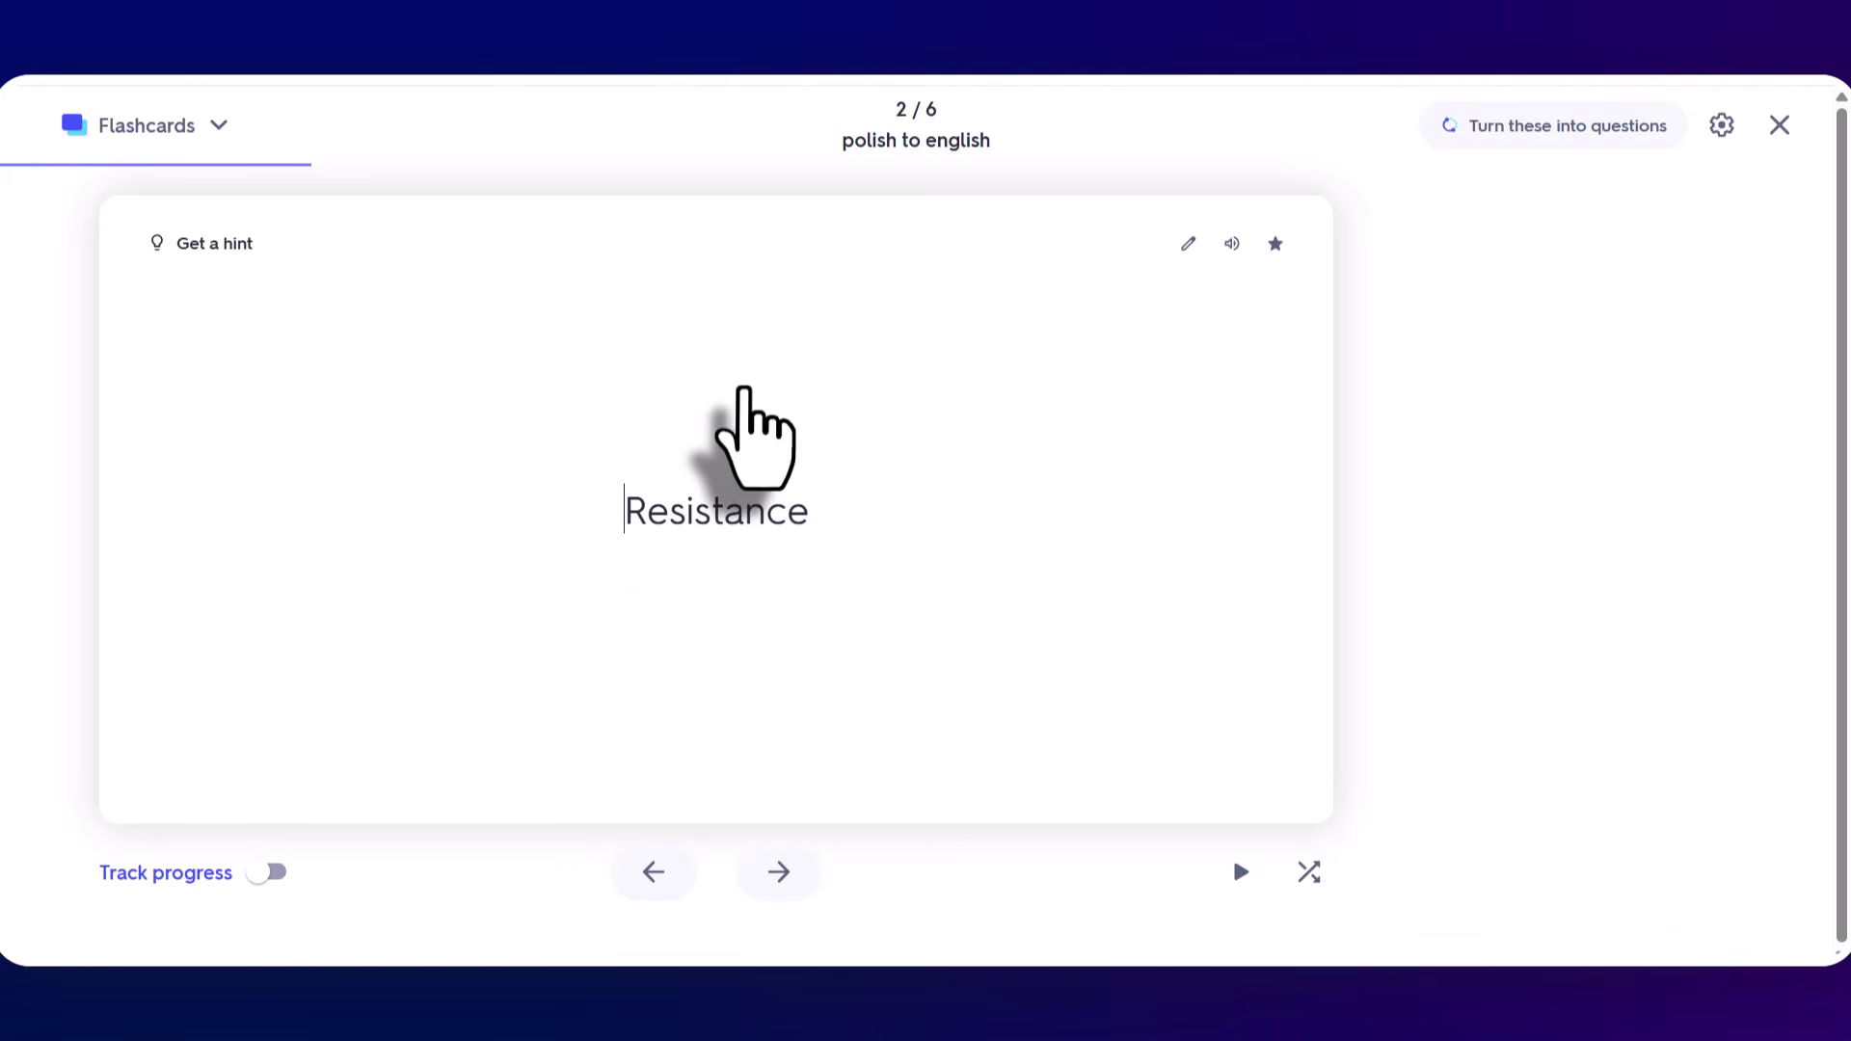
pyautogui.click(779, 872)
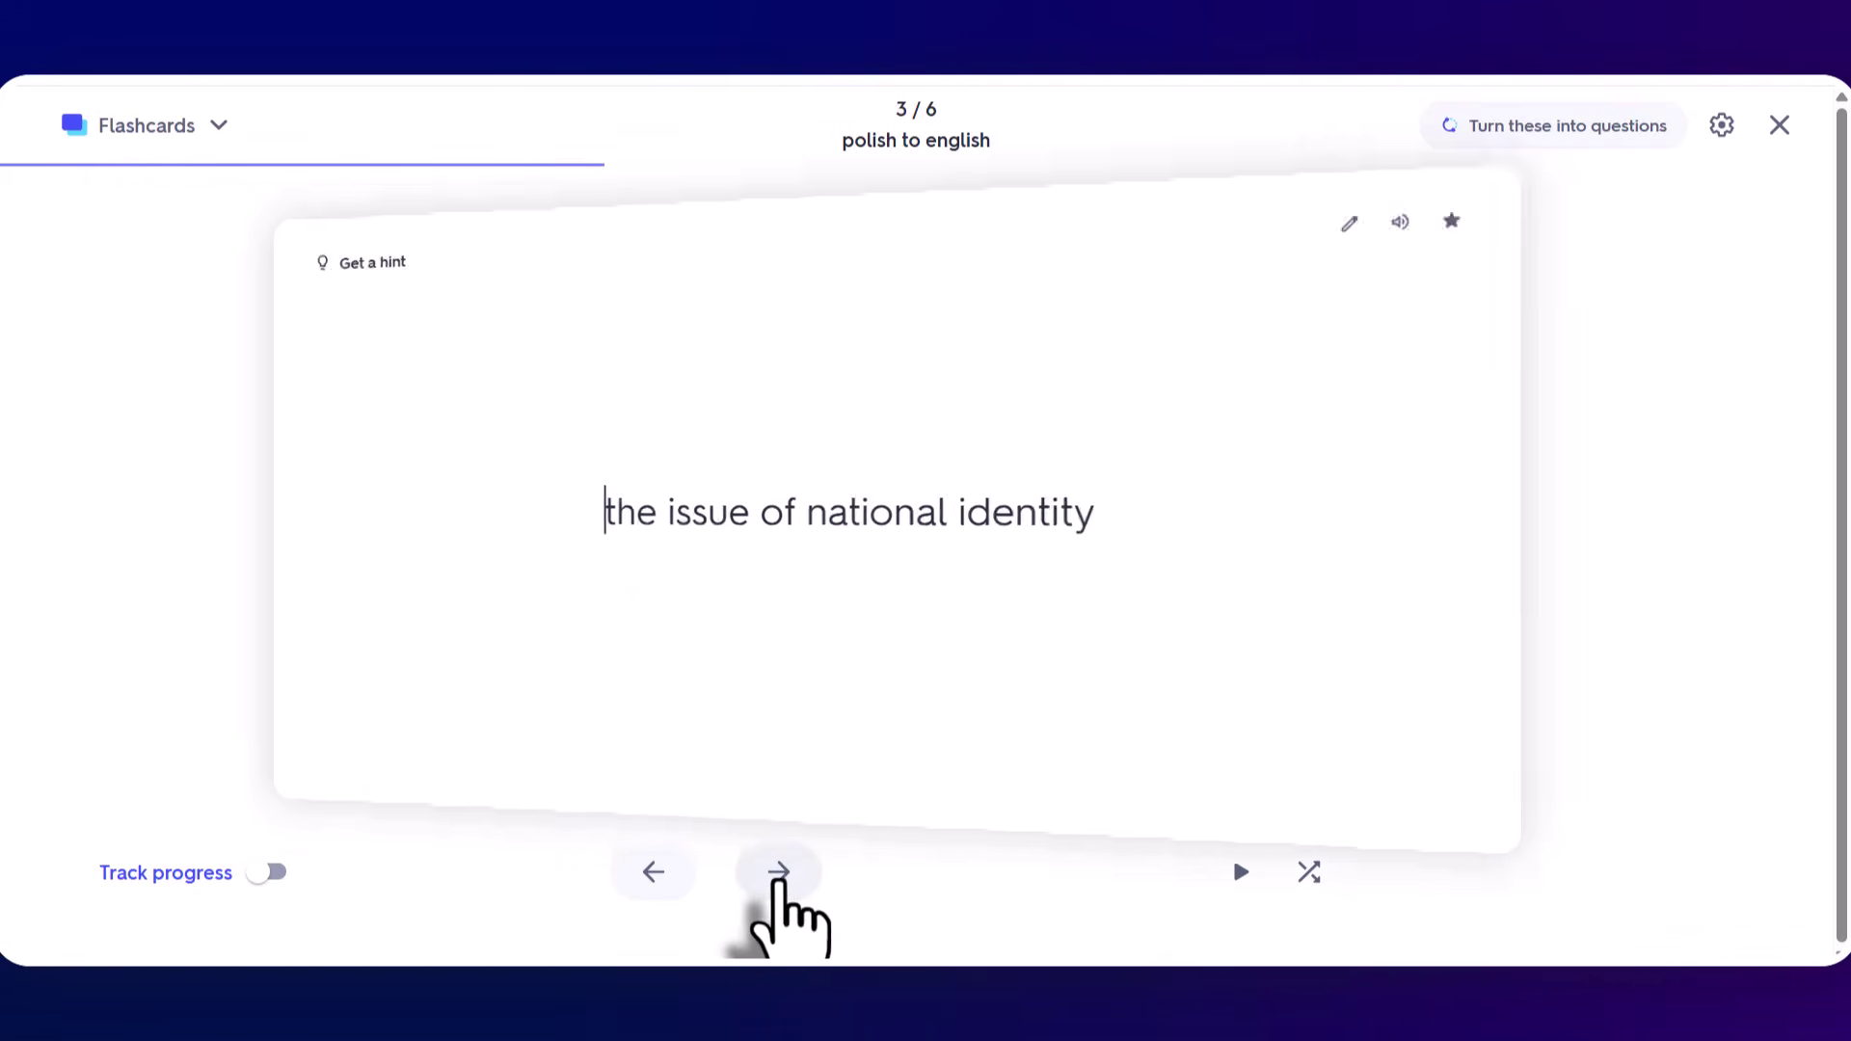
pyautogui.click(654, 872)
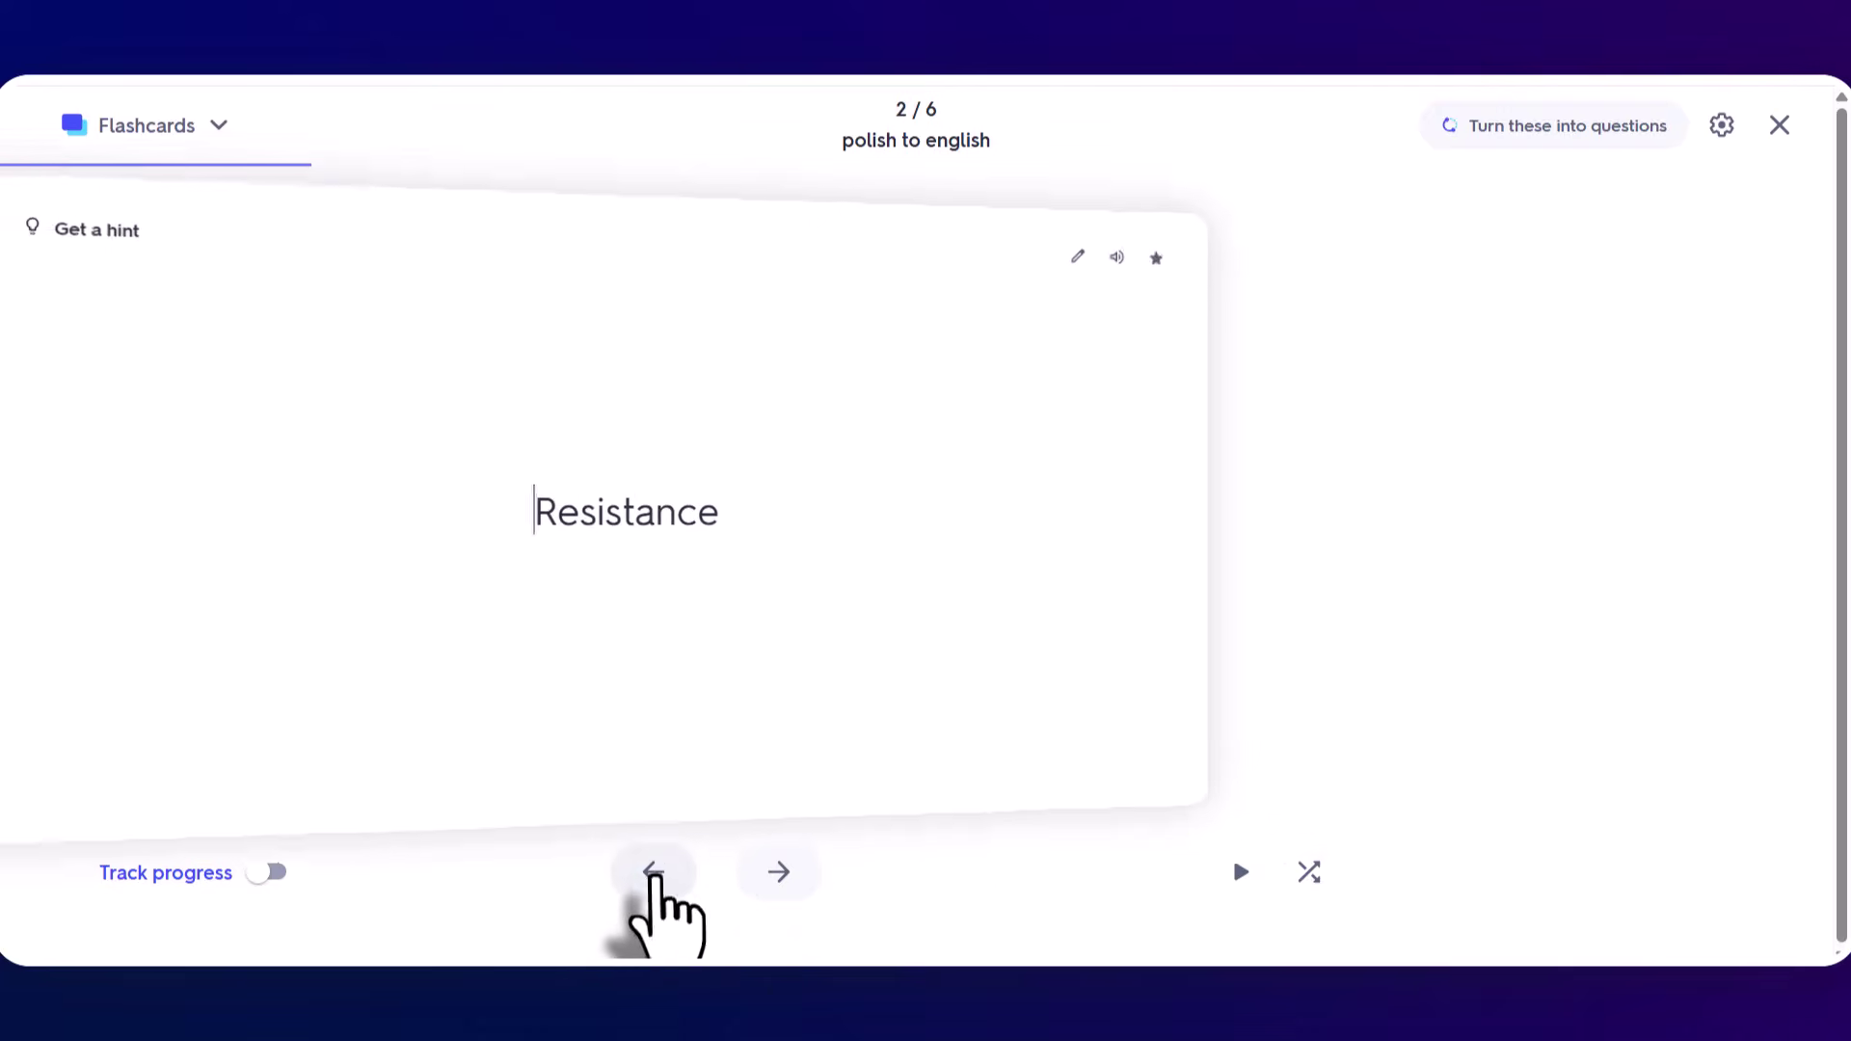
pyautogui.click(693, 423)
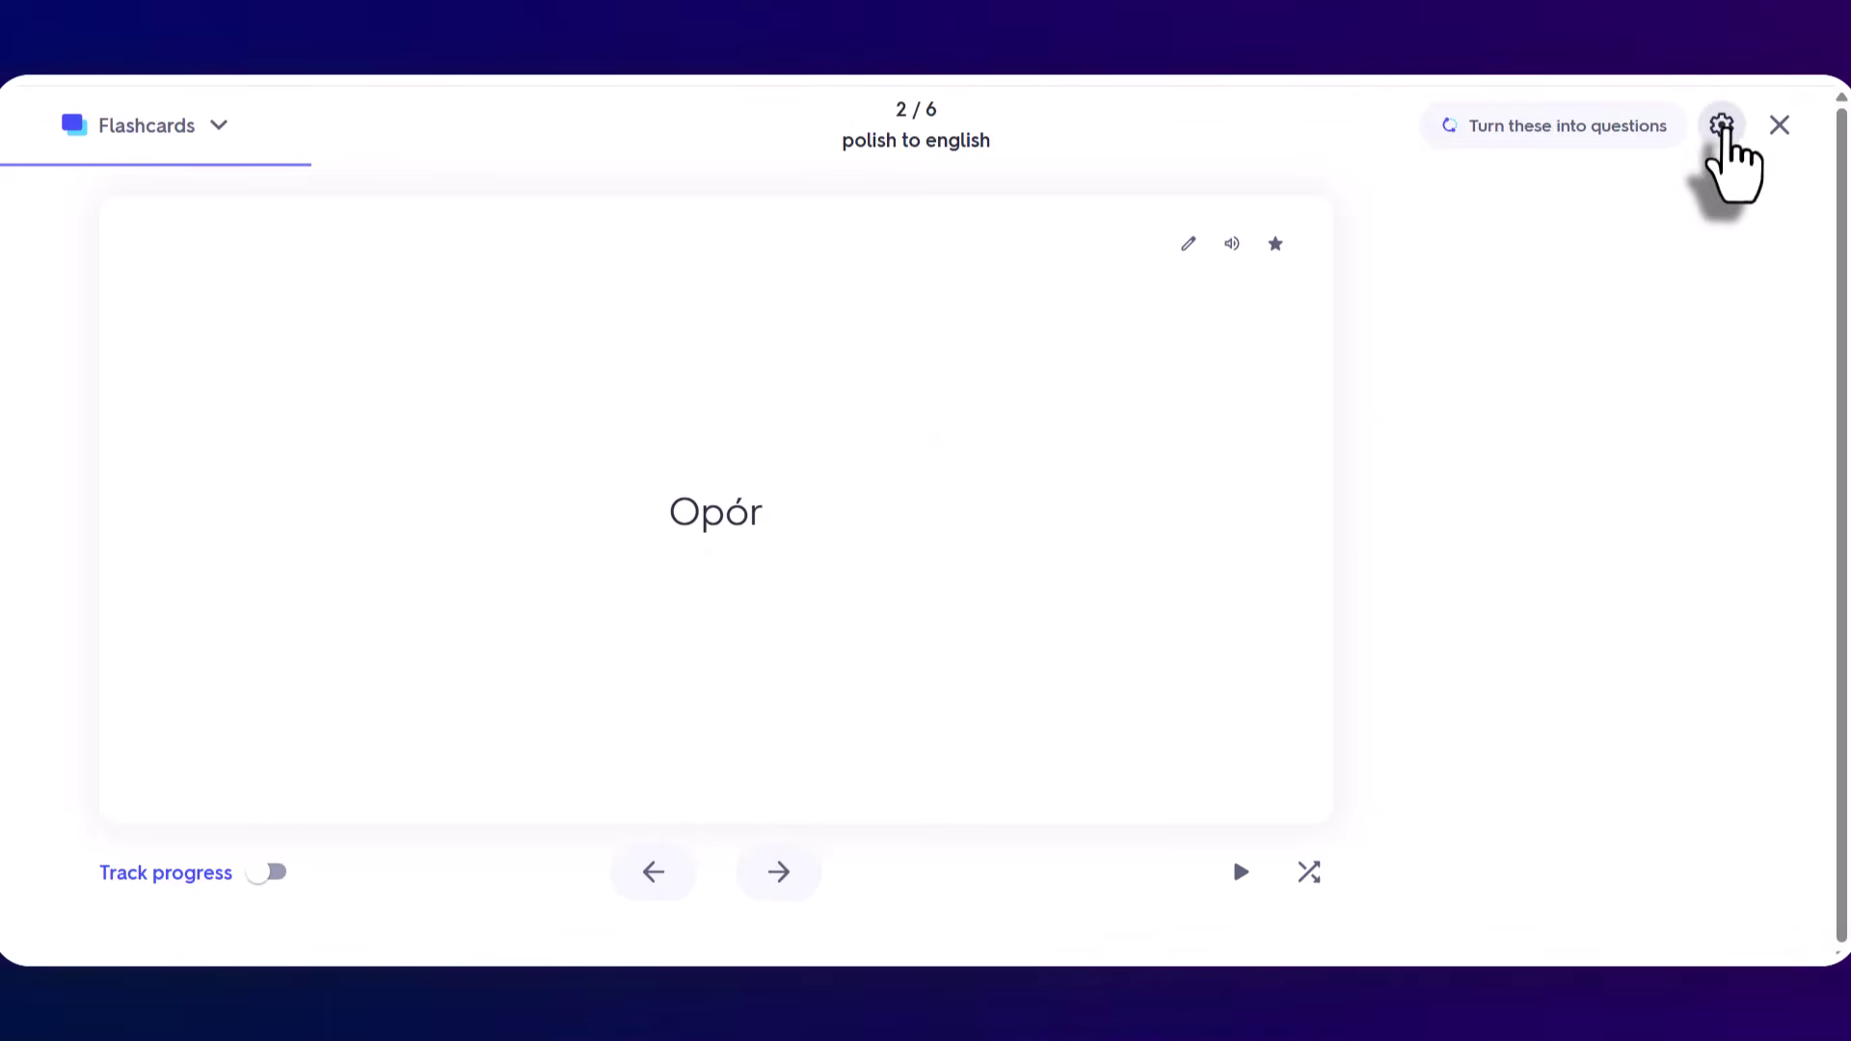
# - Turn on text to speech for the flashcards and advance to the third card
pyautogui.click(1722, 126)
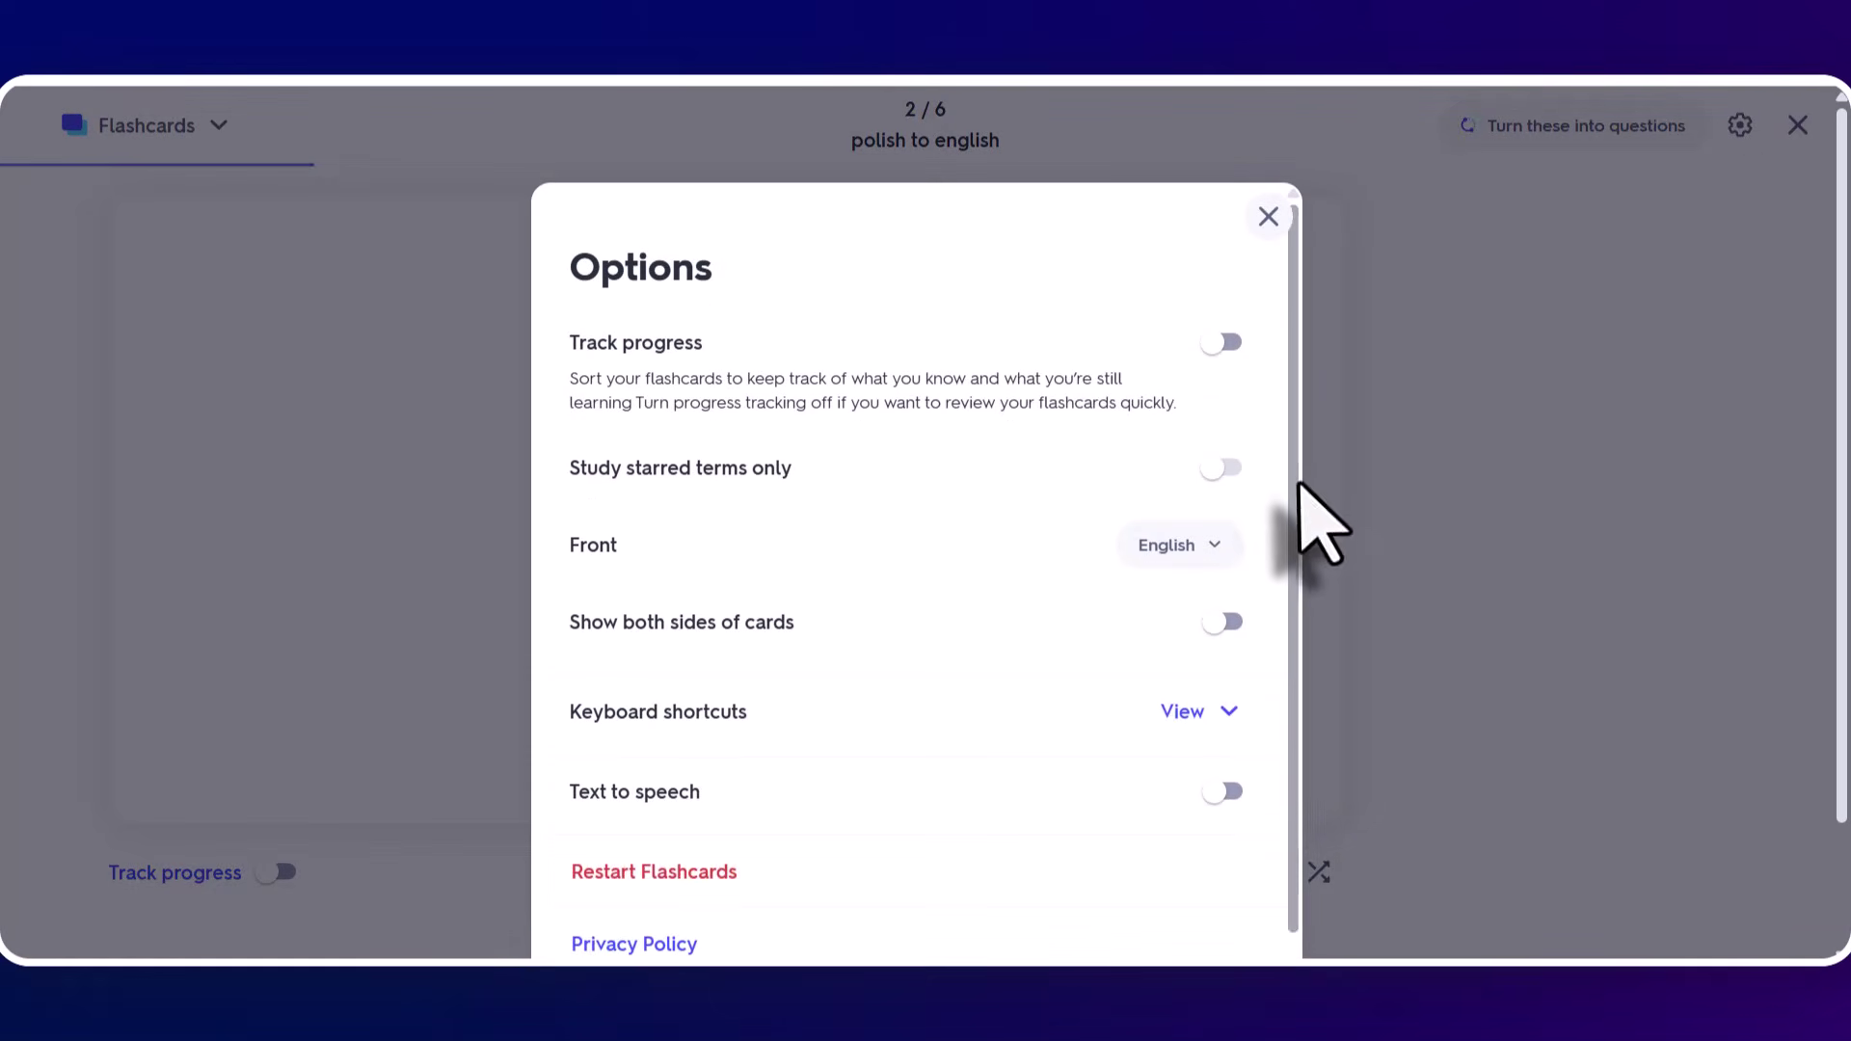
pyautogui.scroll(-1, 1316, 617)
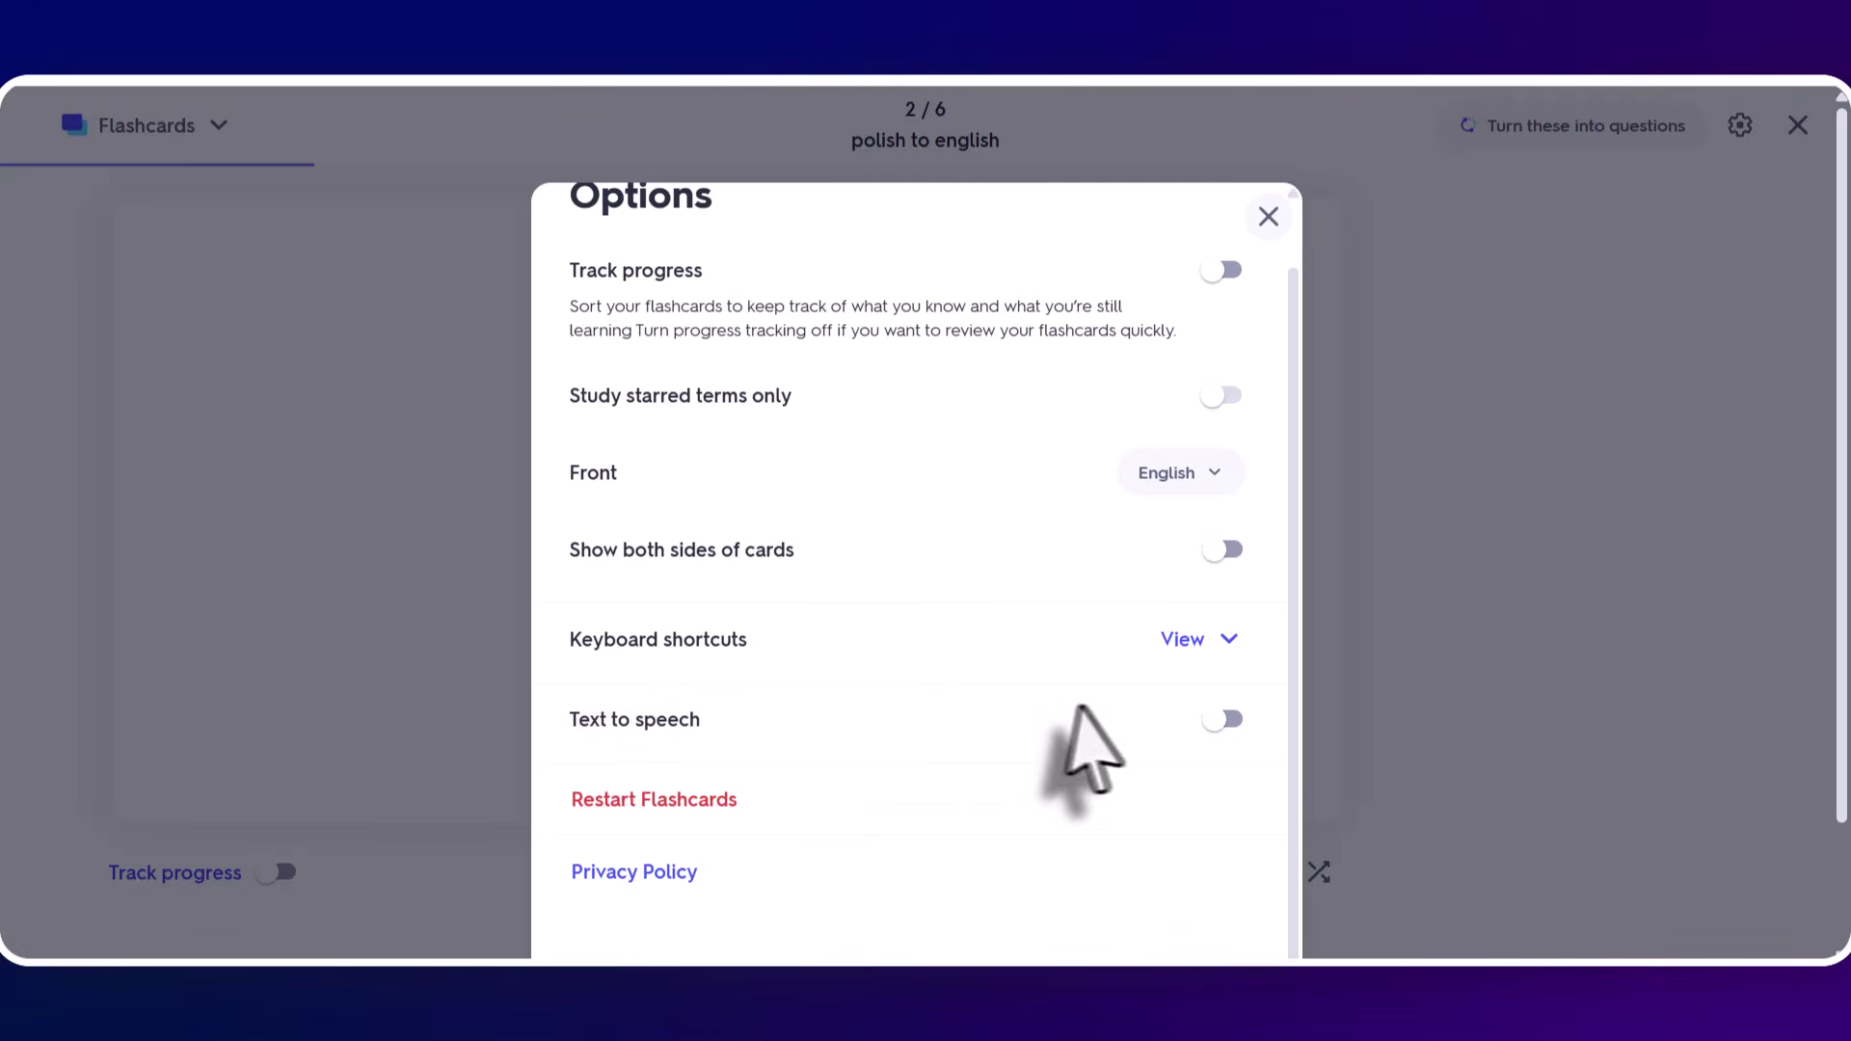
pyautogui.click(1230, 721)
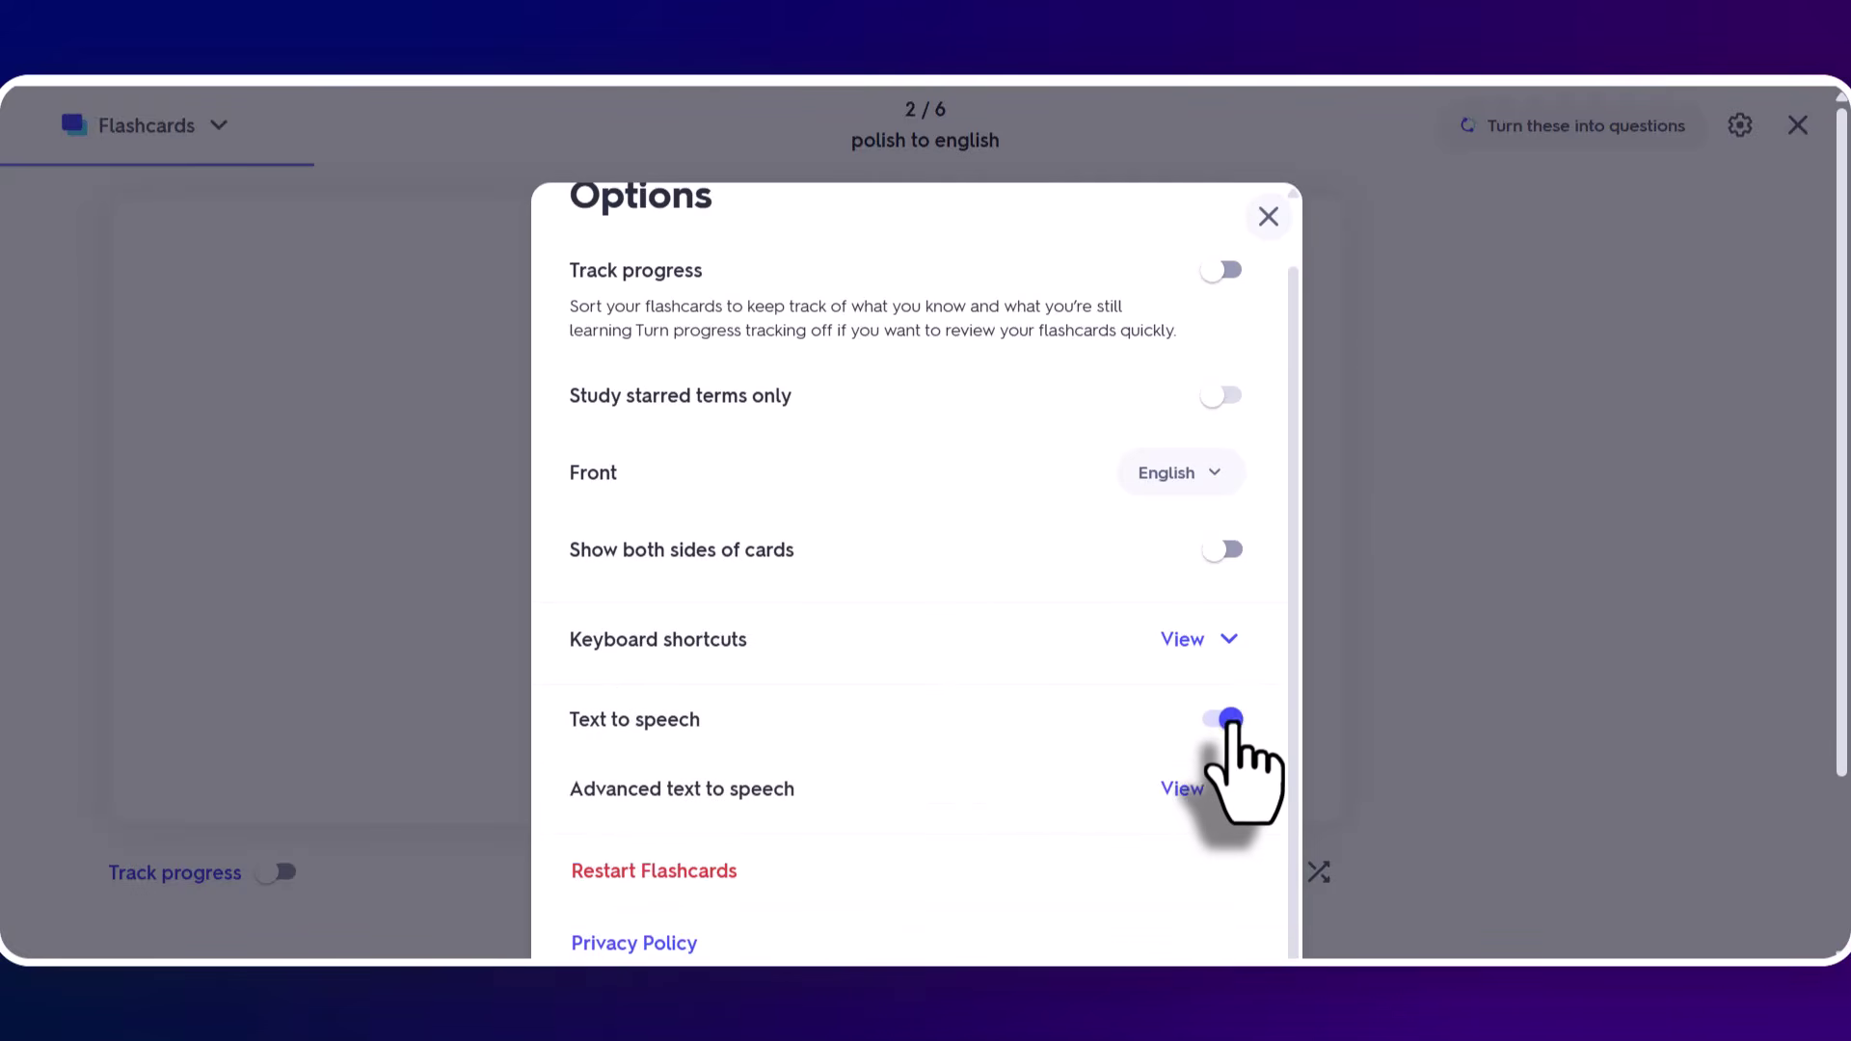
pyautogui.click(1268, 218)
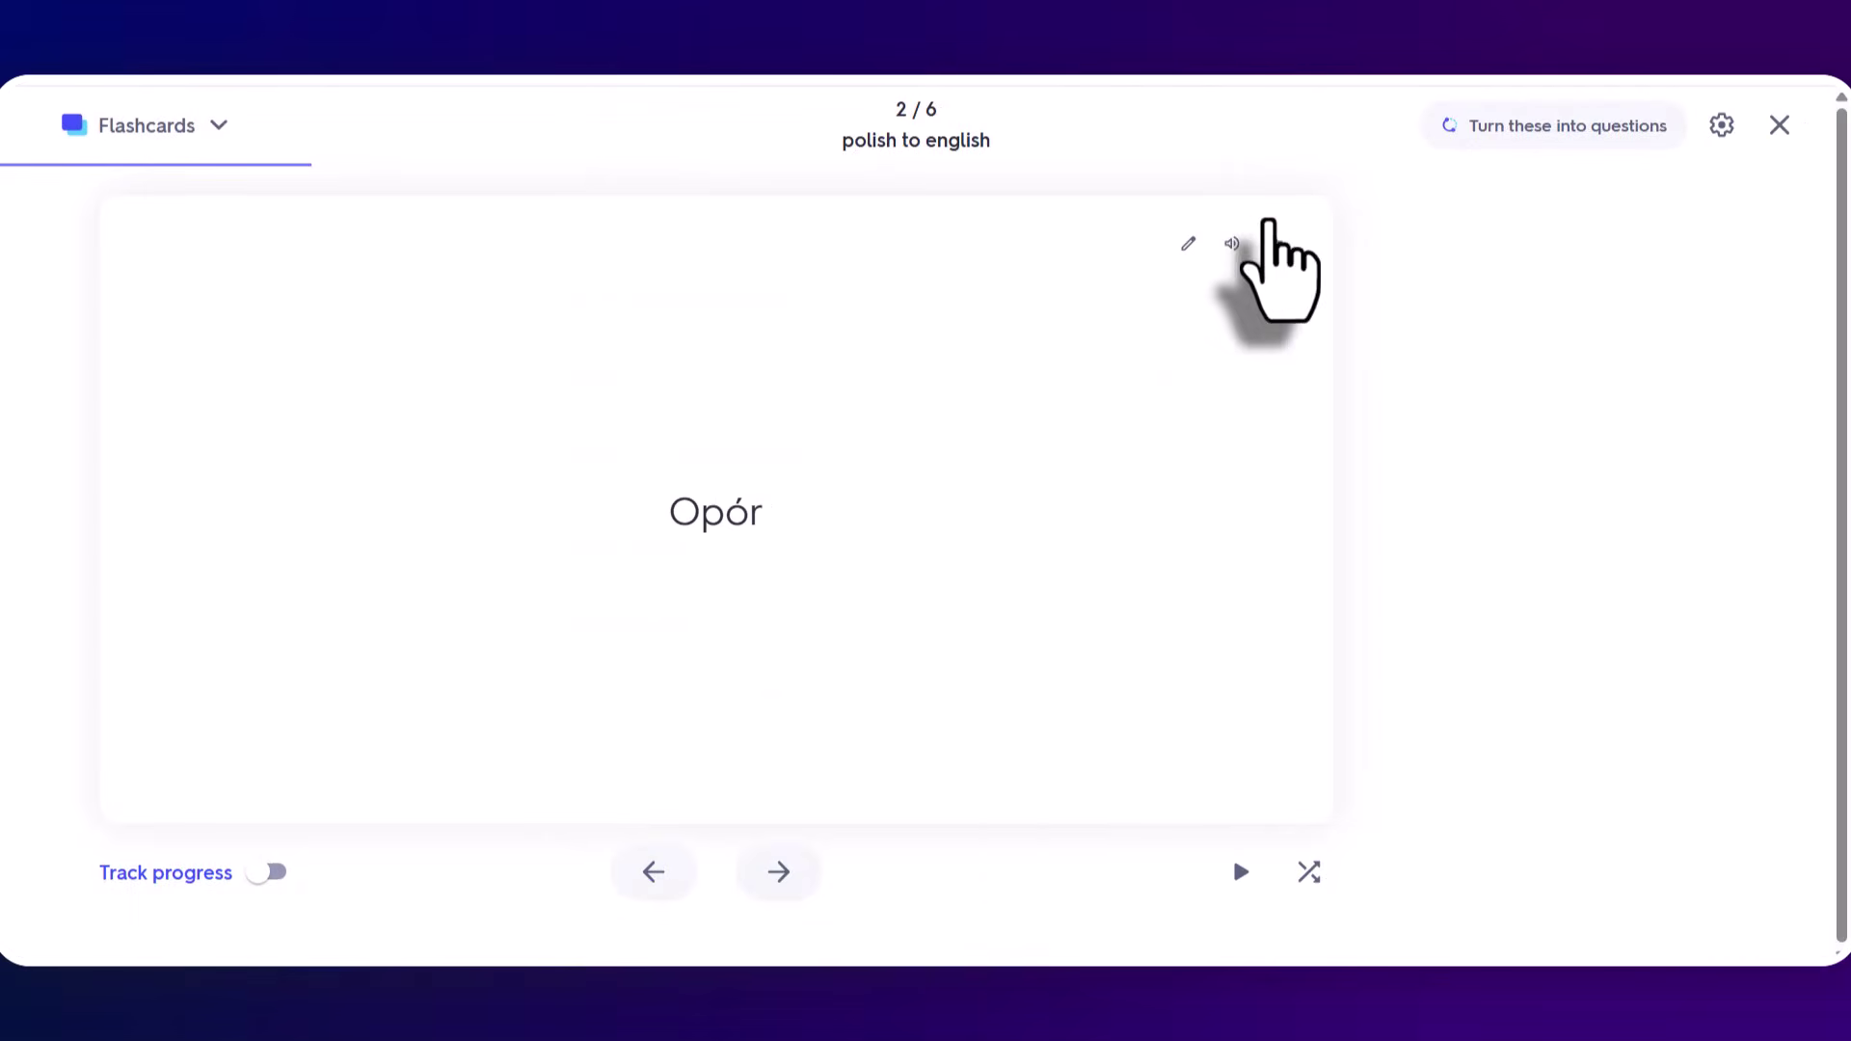
pyautogui.click(779, 878)
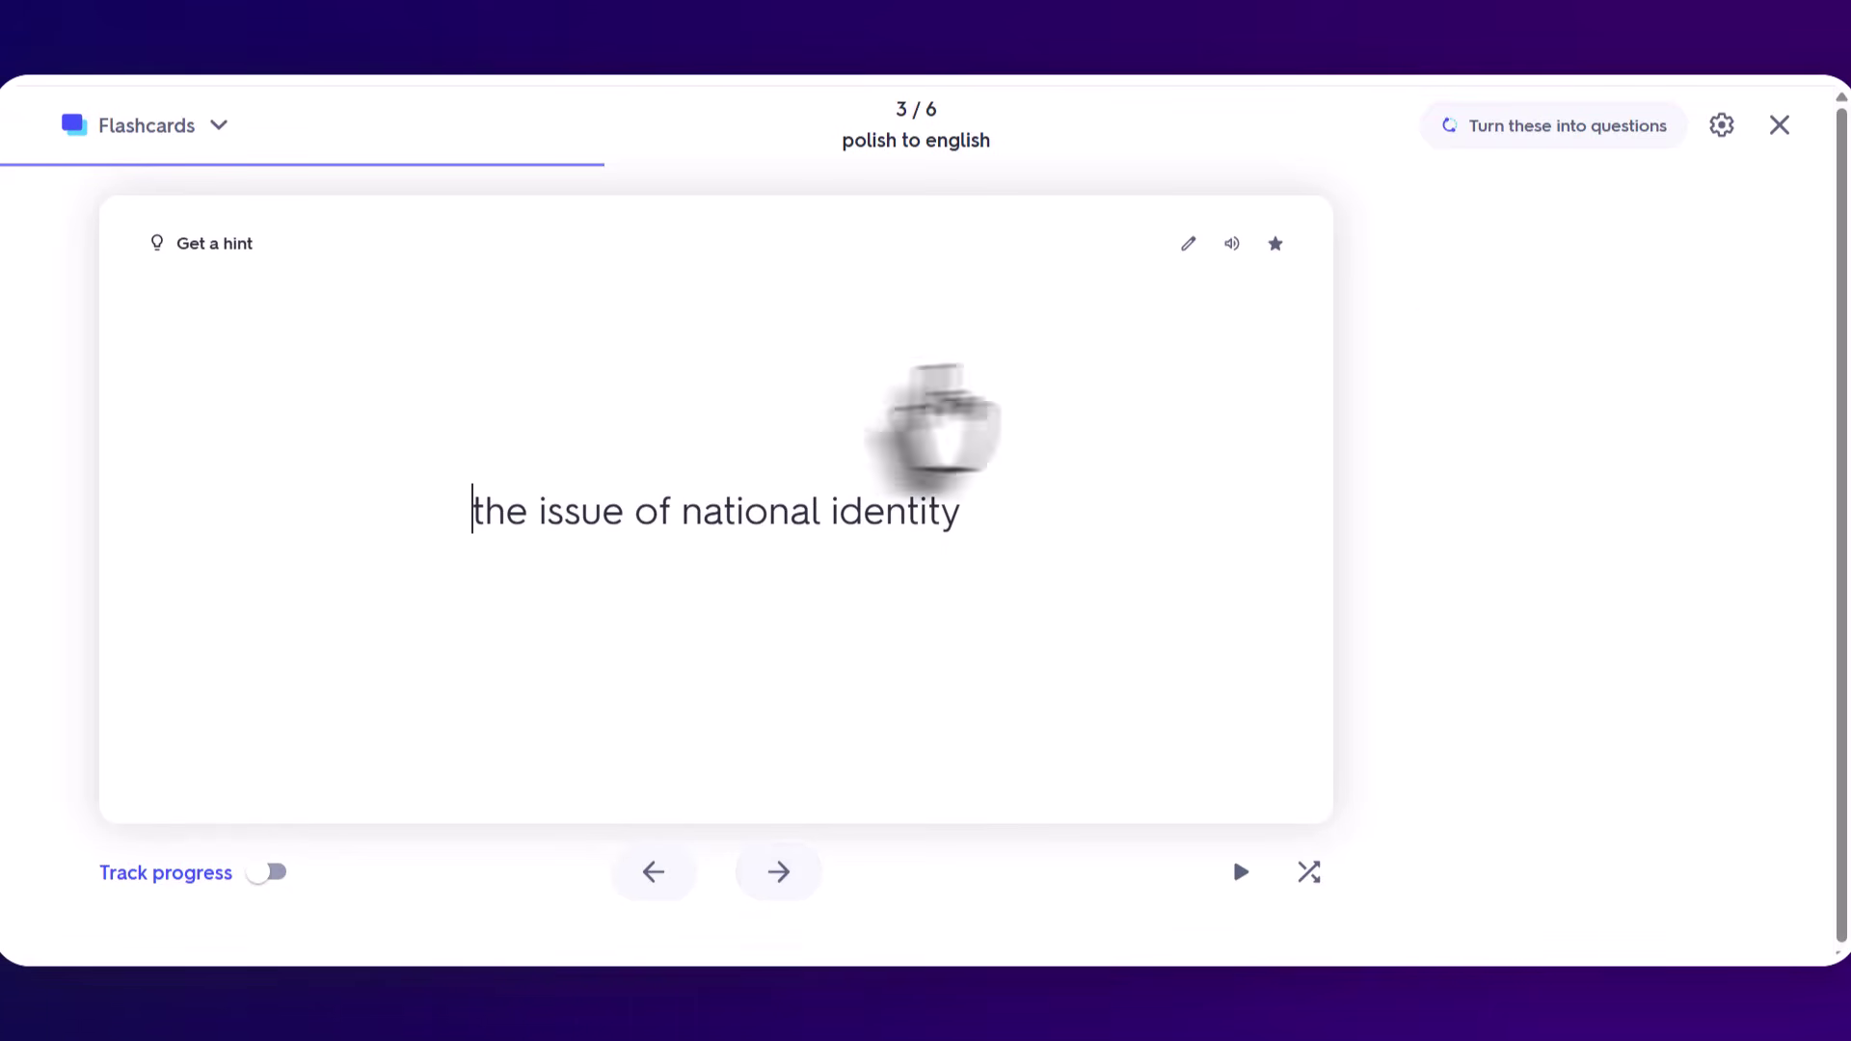
# - Set the flashcards' front side to Polish and close the options
pyautogui.click(1722, 125)
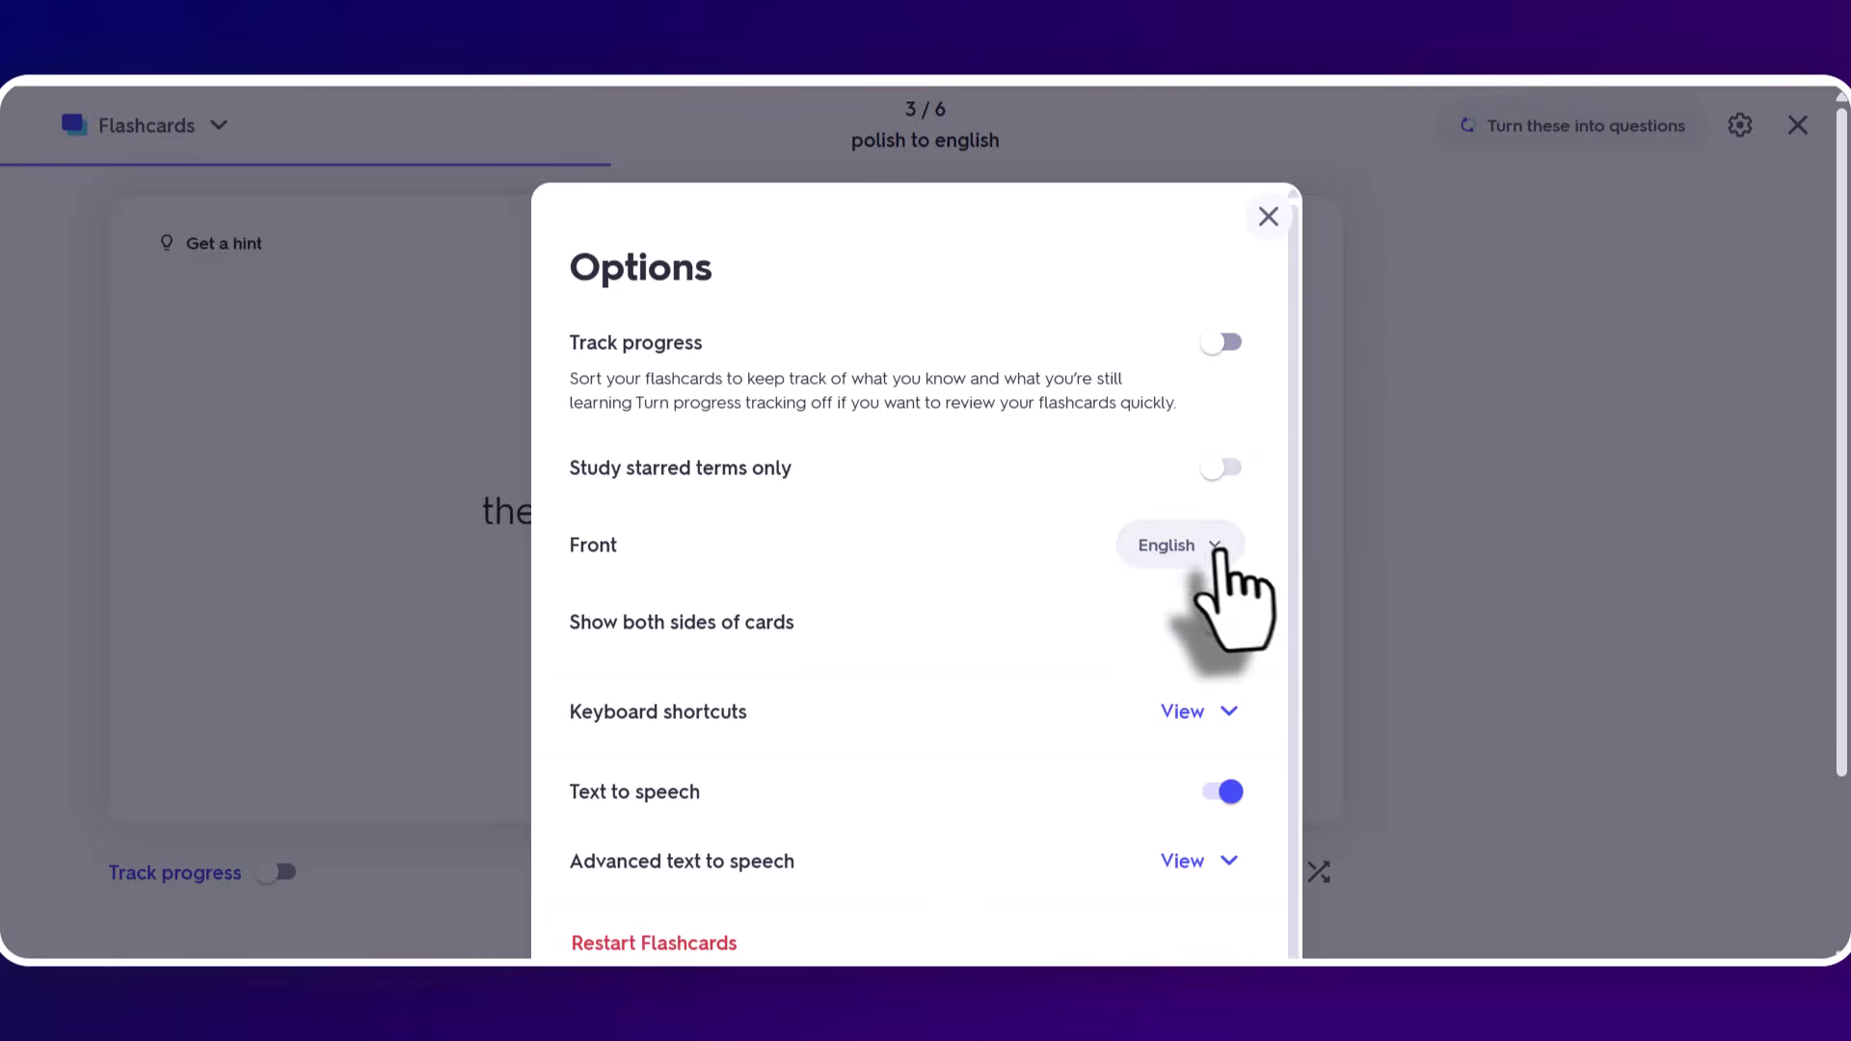
pyautogui.click(1041, 613)
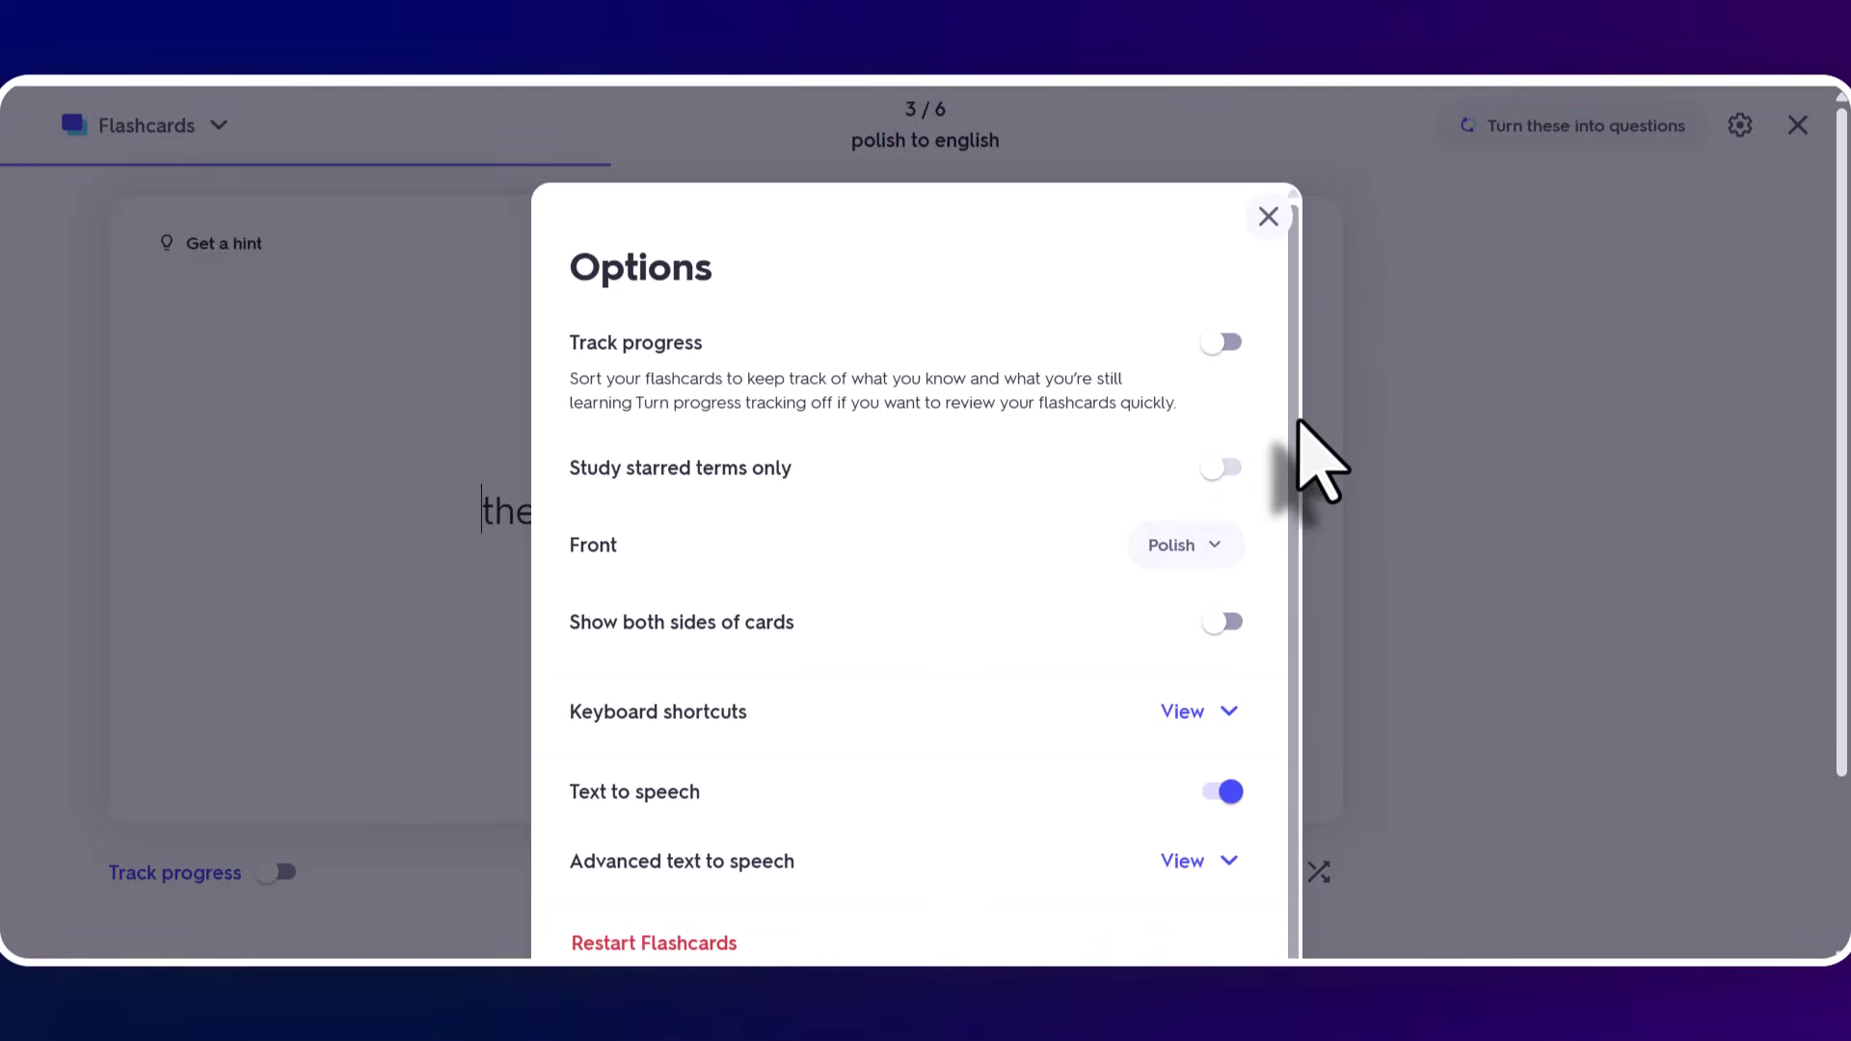
pyautogui.click(1267, 216)
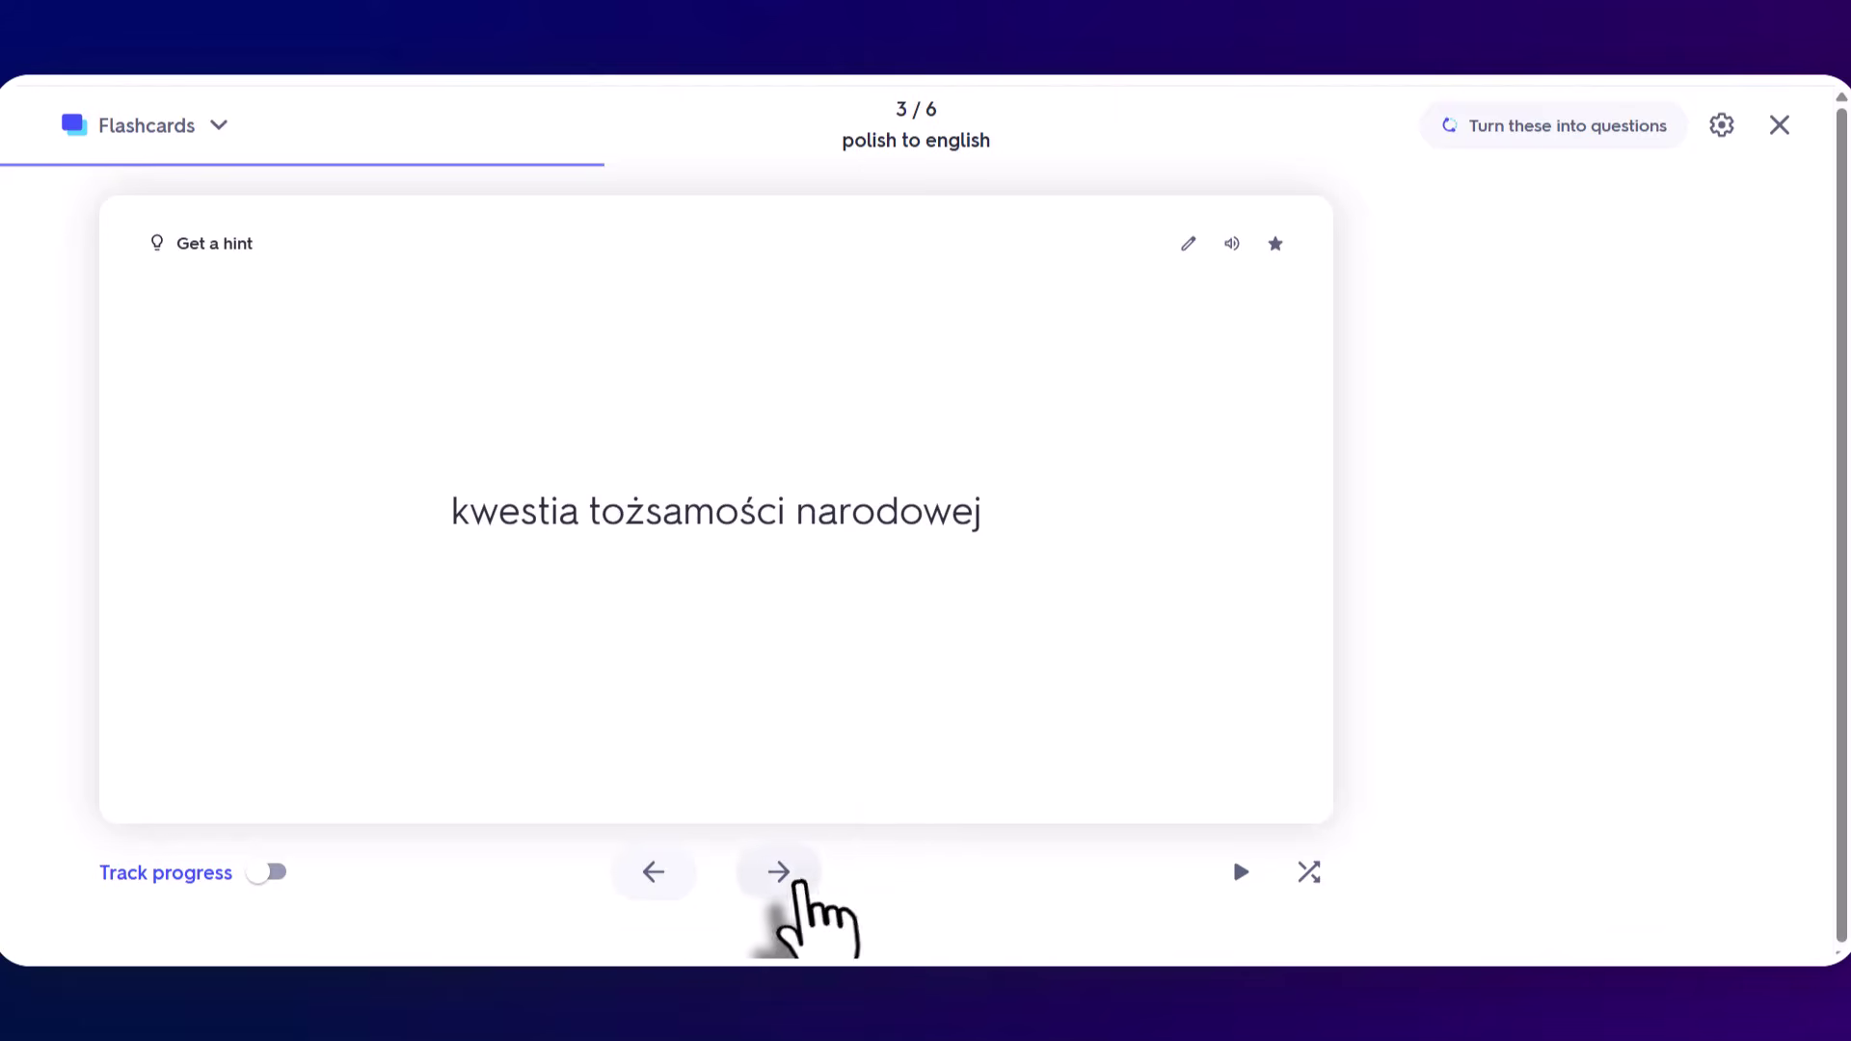
# - Advance to the fourth flashcard, flip it to see its translation, and move on to the next card
pyautogui.click(799, 883)
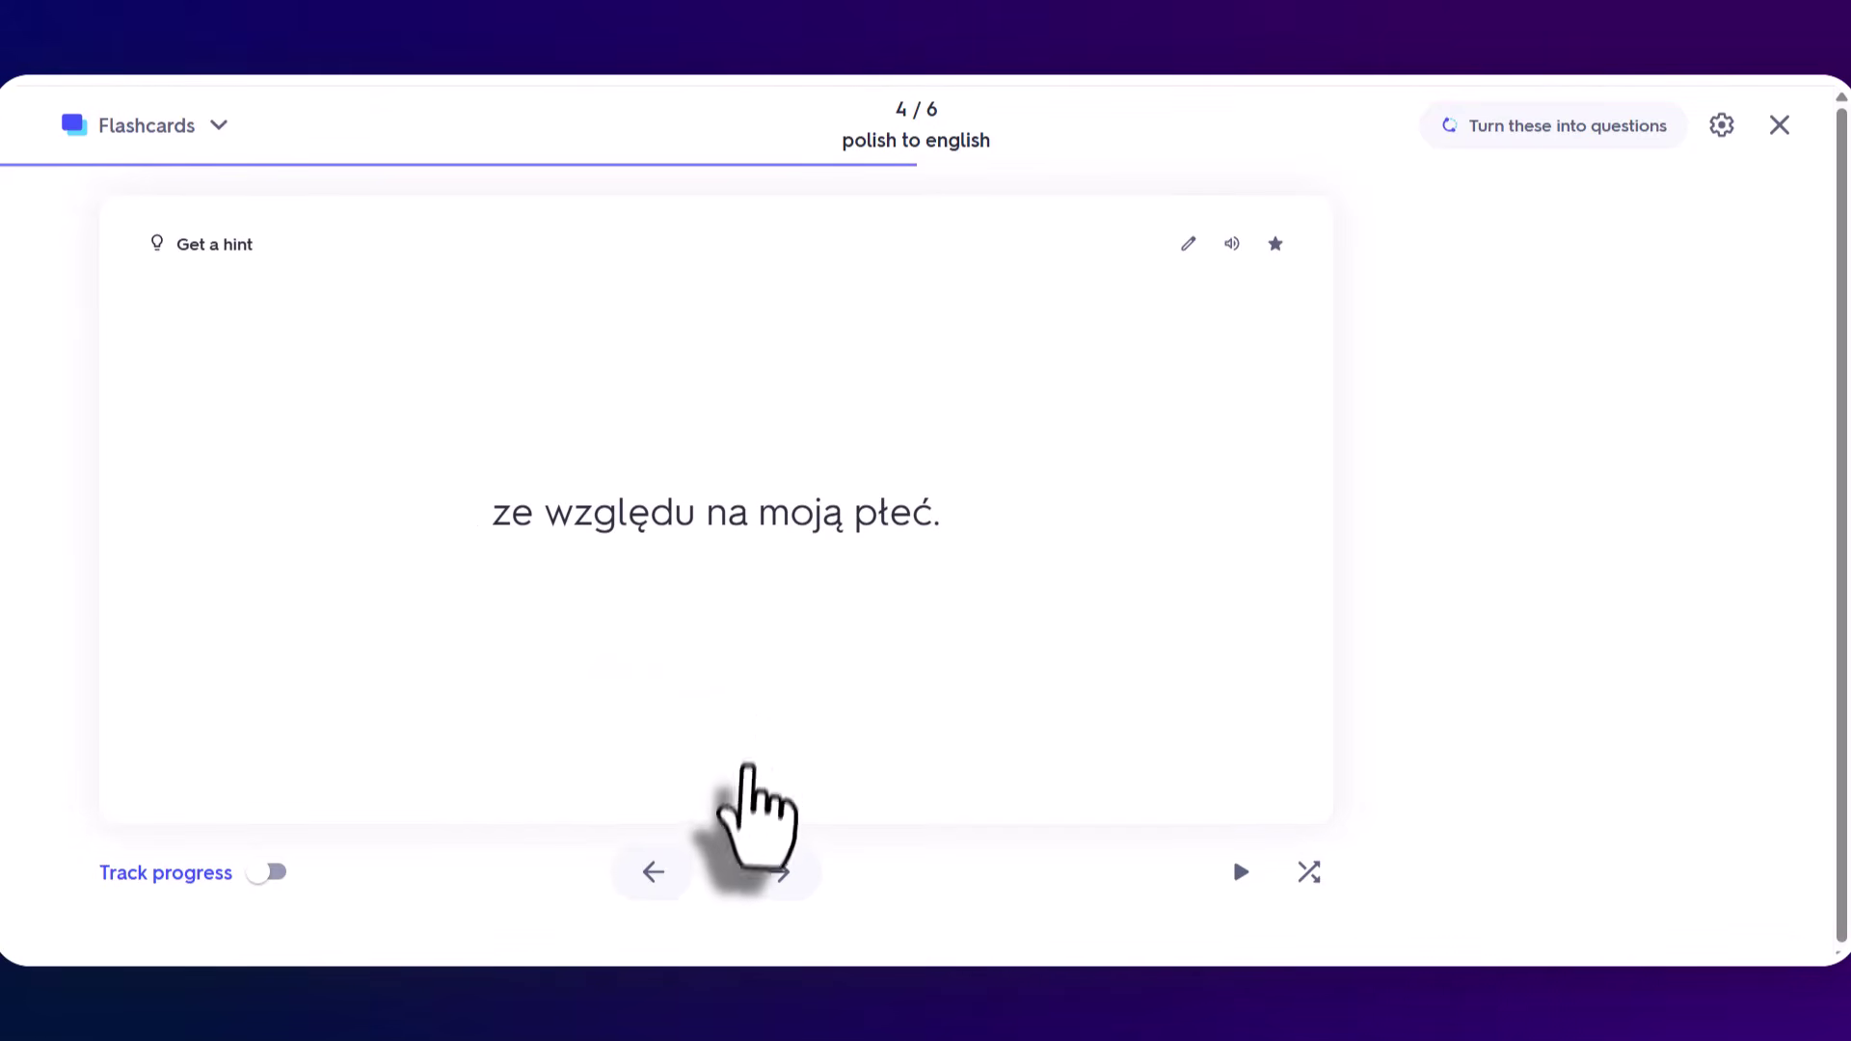
pyautogui.click(747, 769)
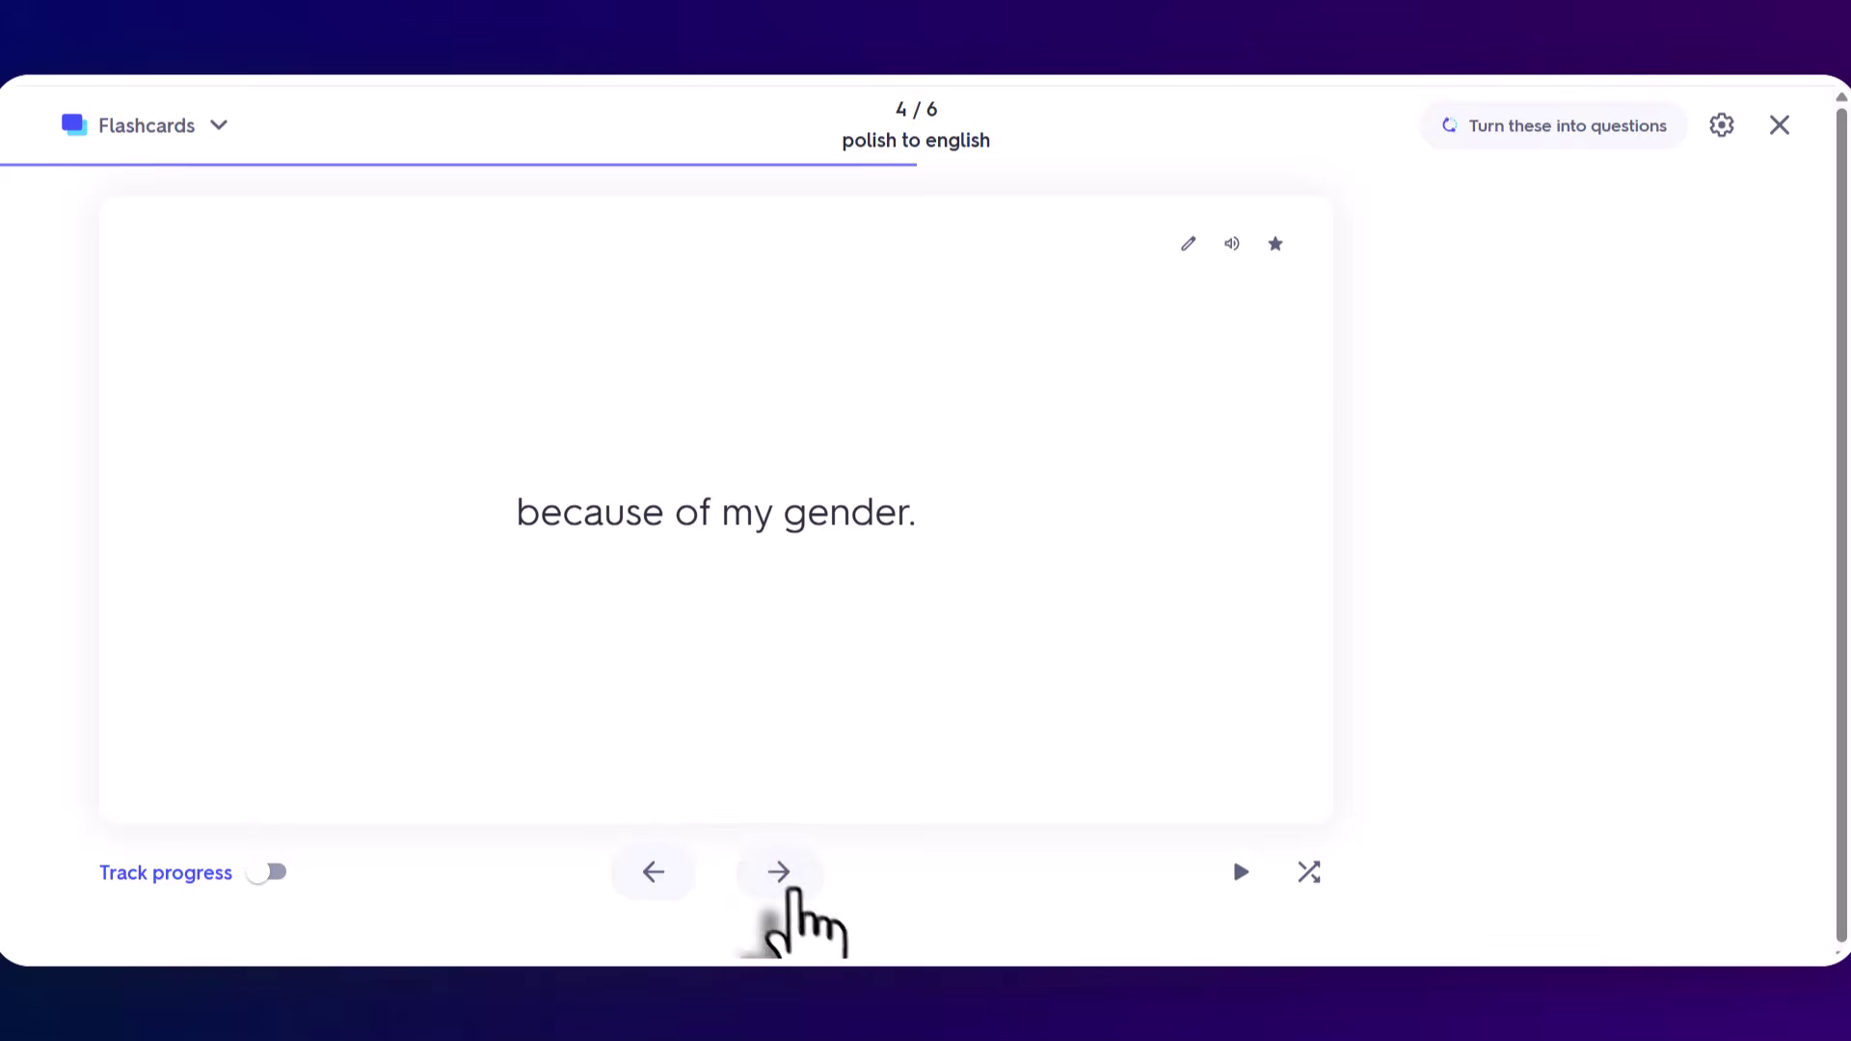
pyautogui.click(781, 873)
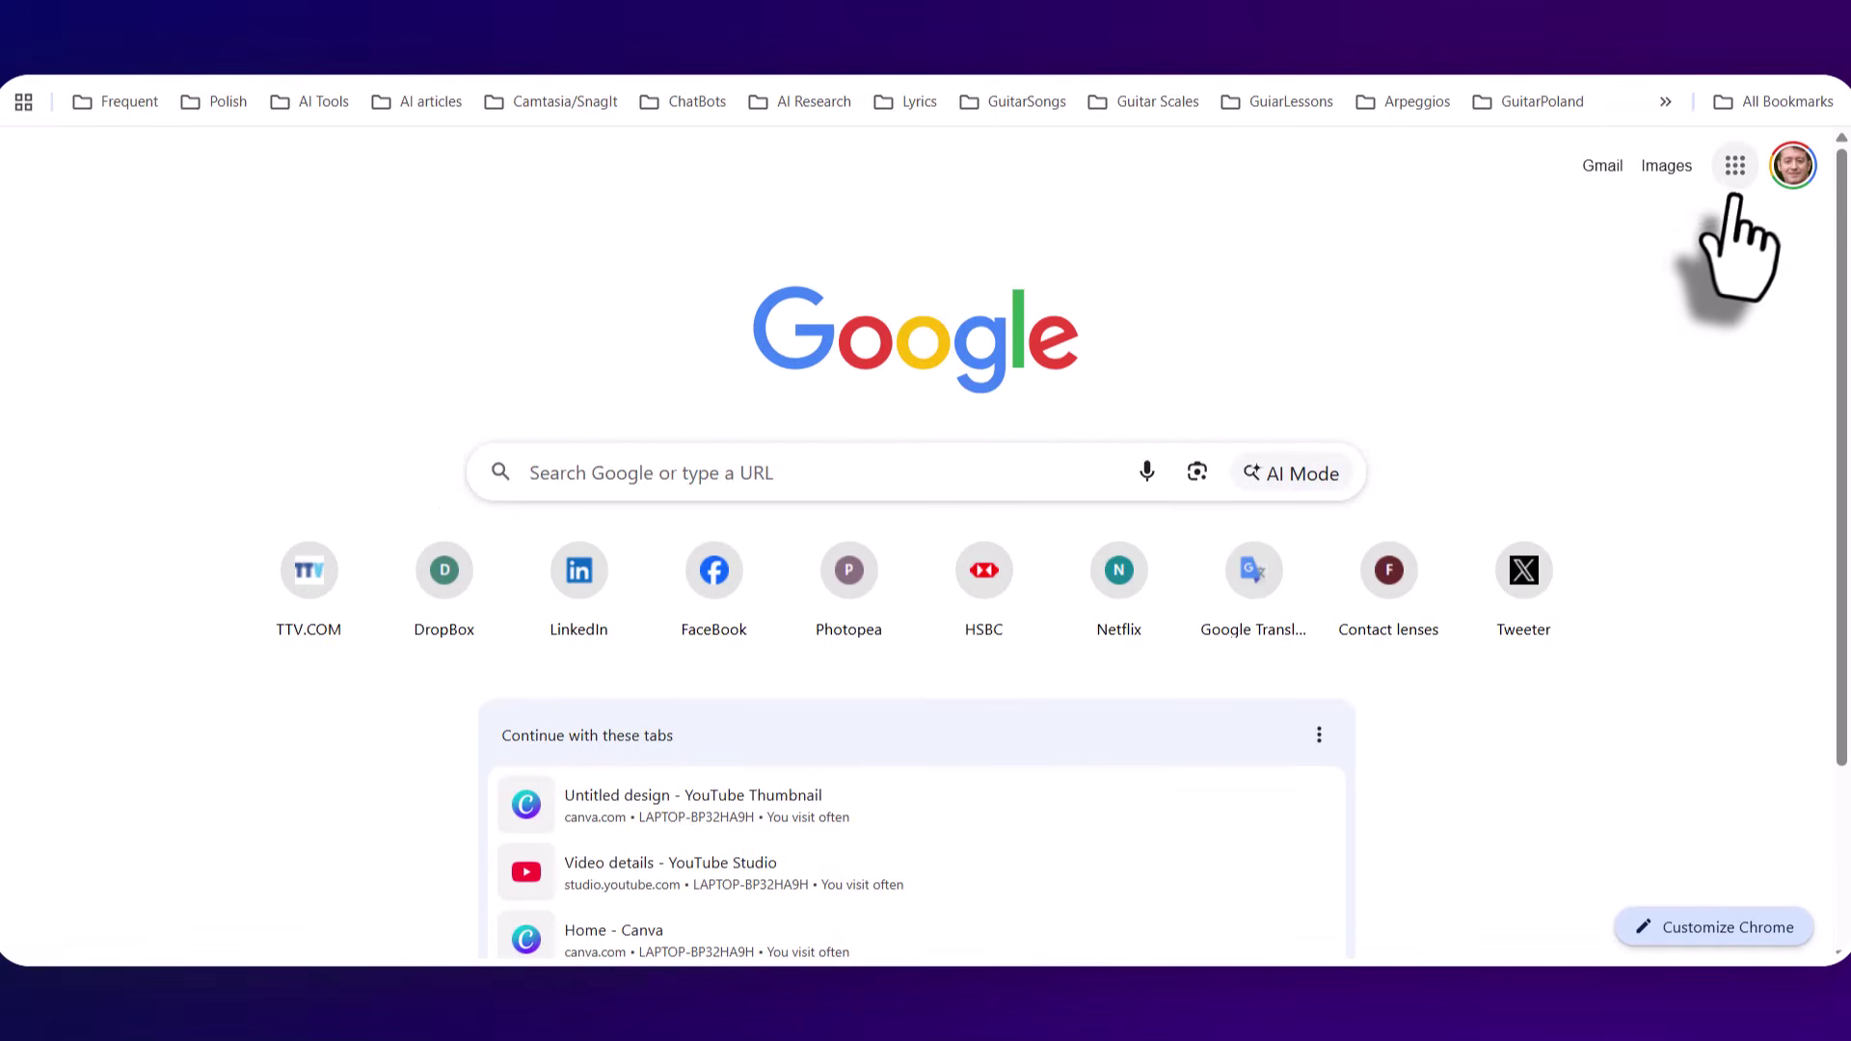
# - Switch to Gemini from the Google apps and turn on Guided Learning for the new chat
pyautogui.click(1735, 166)
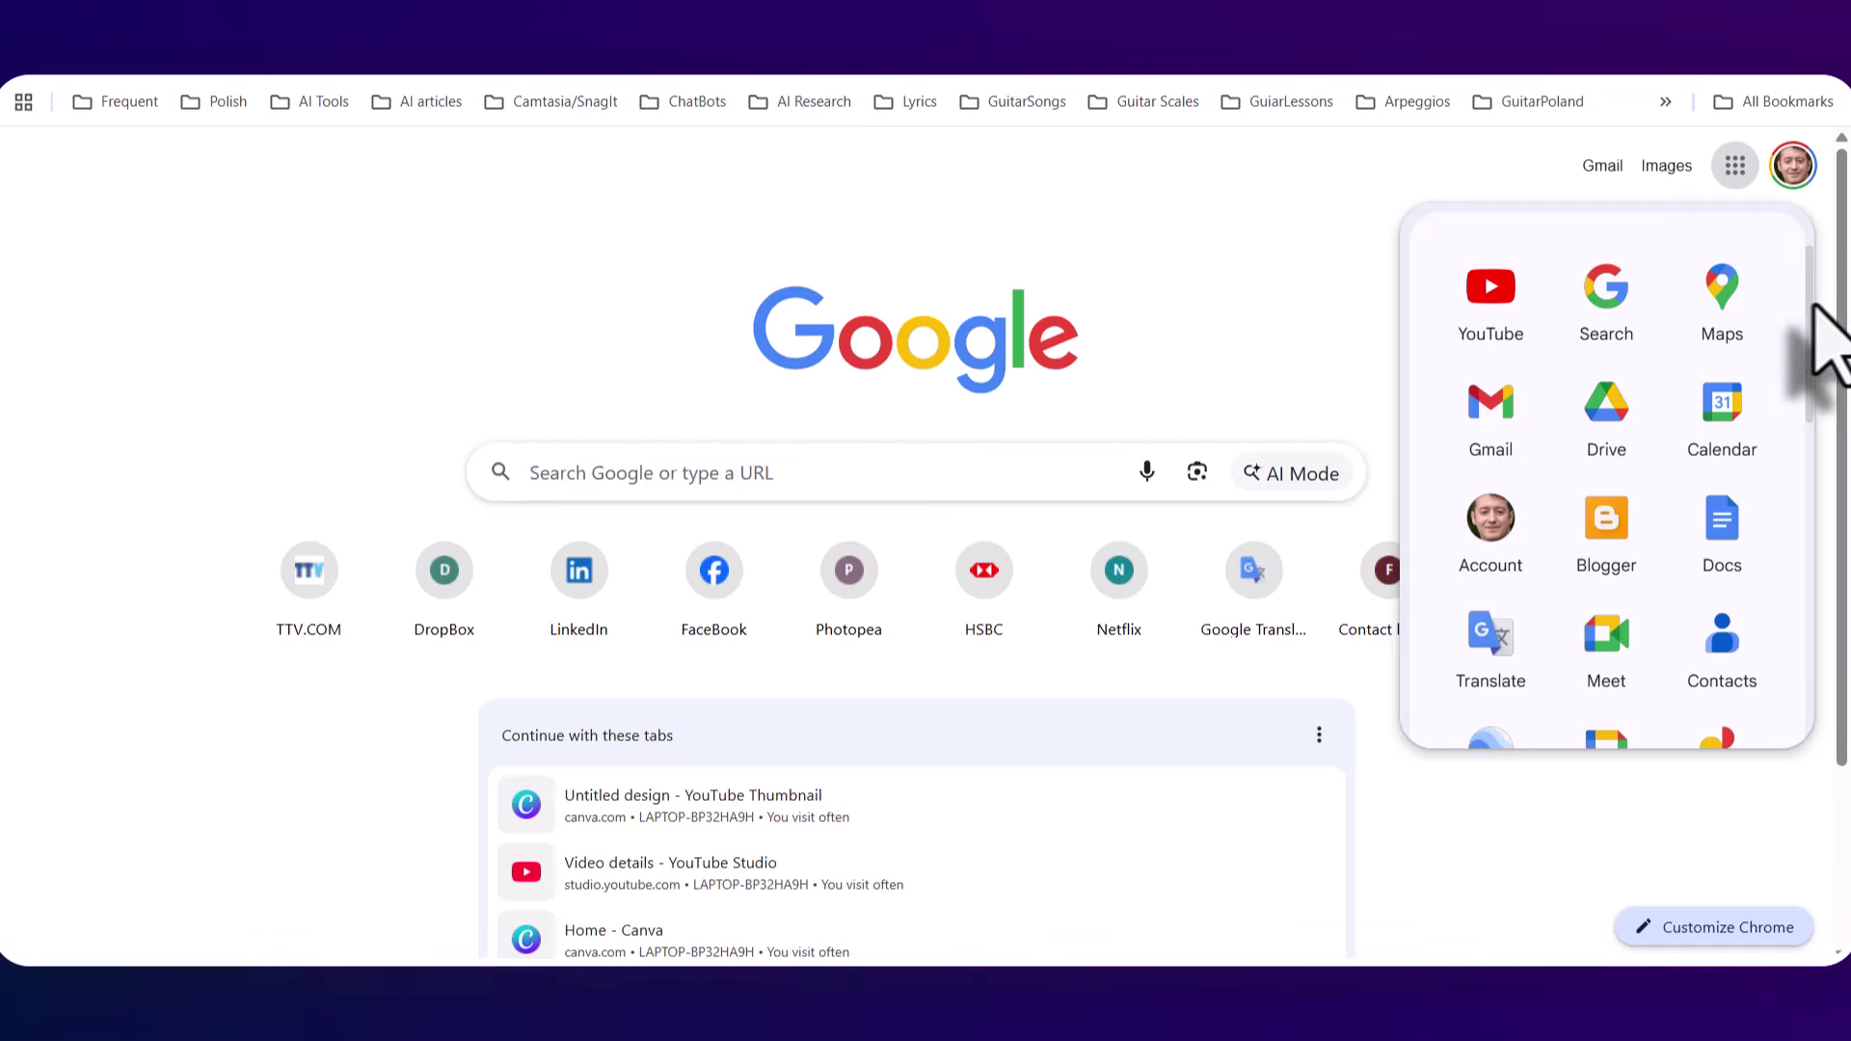
pyautogui.scroll(-2, 1812, 352)
pyautogui.scroll(-3, 1816, 395)
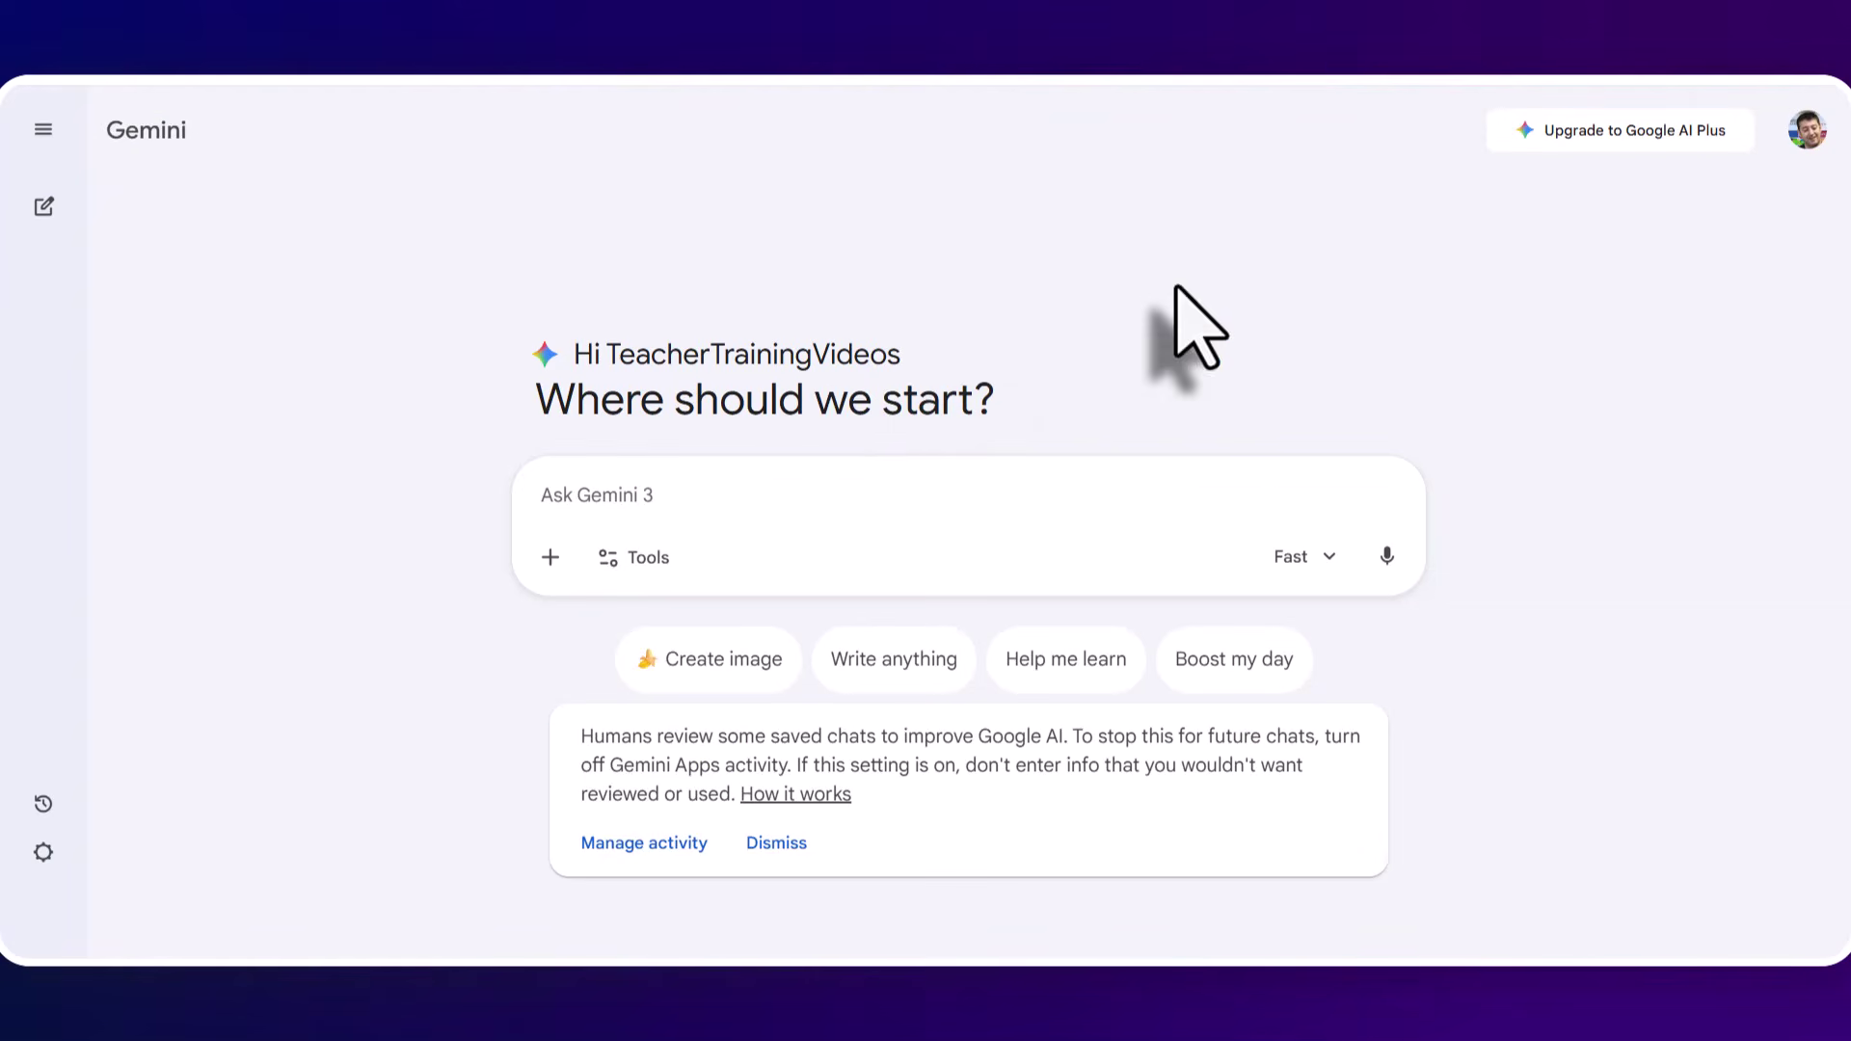
pyautogui.click(606, 569)
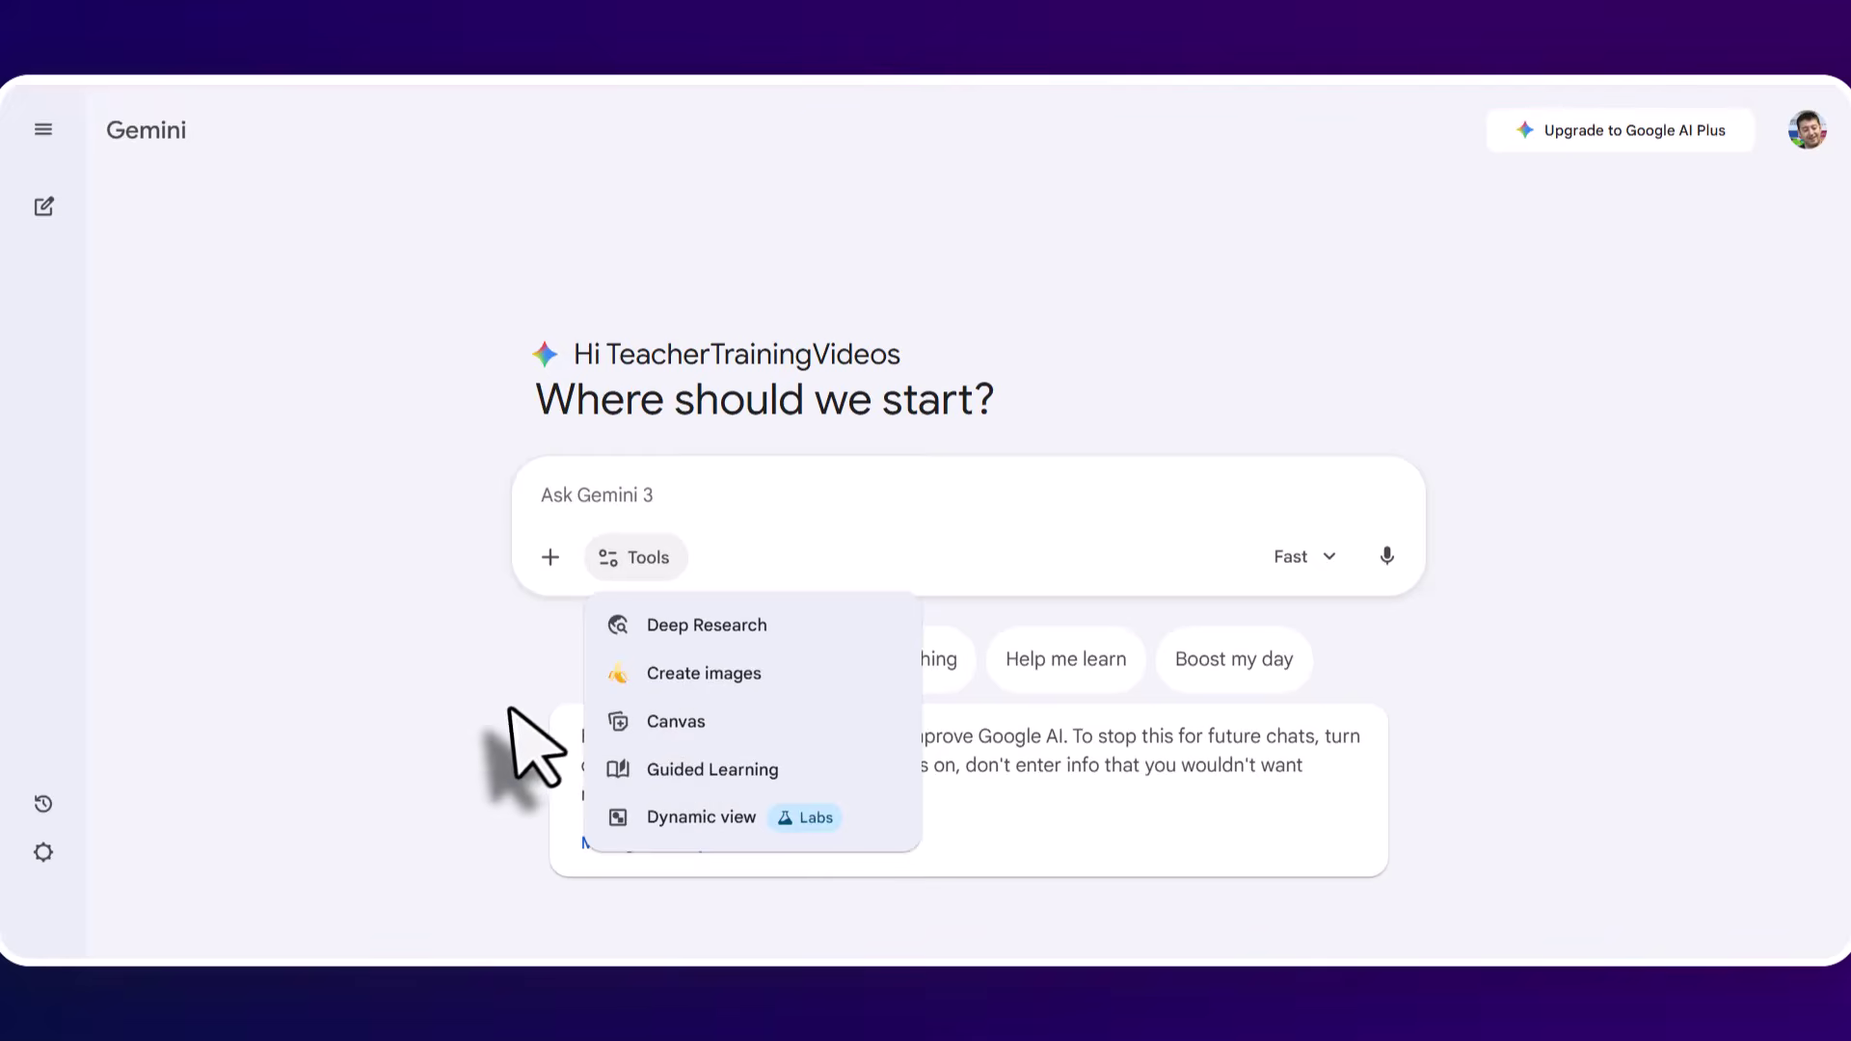
pyautogui.click(667, 771)
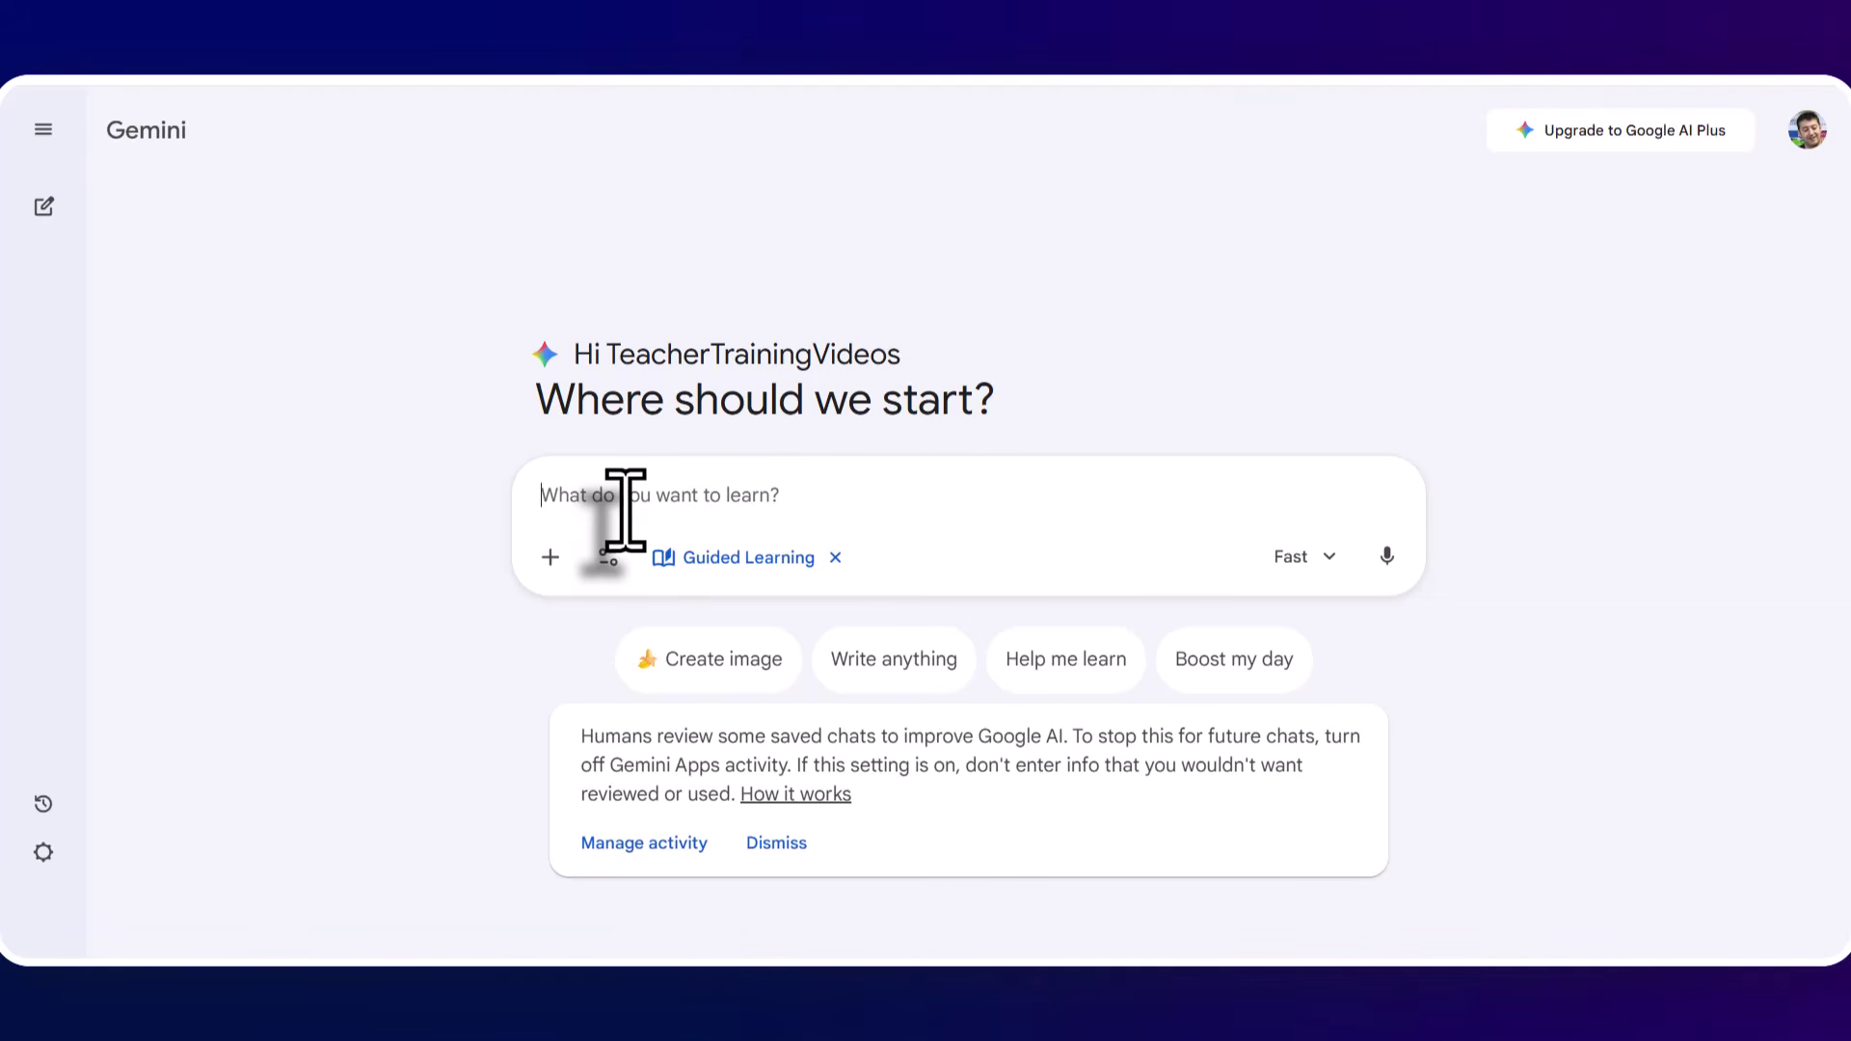
# - Ask for an interactive B1 Spanish driving vocabulary activity with 10 gap-fill sentences and answer options to choose from, and view the reply
pyautogui.write('I am learning Spanish and I want to practice vocabulary around driving. My level is B1 in Spanish. Can you generate an interactive vocabulary activity where you write a sentence and I have to choose the correct option to complete the sentence. Rather like a gap fill activity. Can you create 10 examples.')
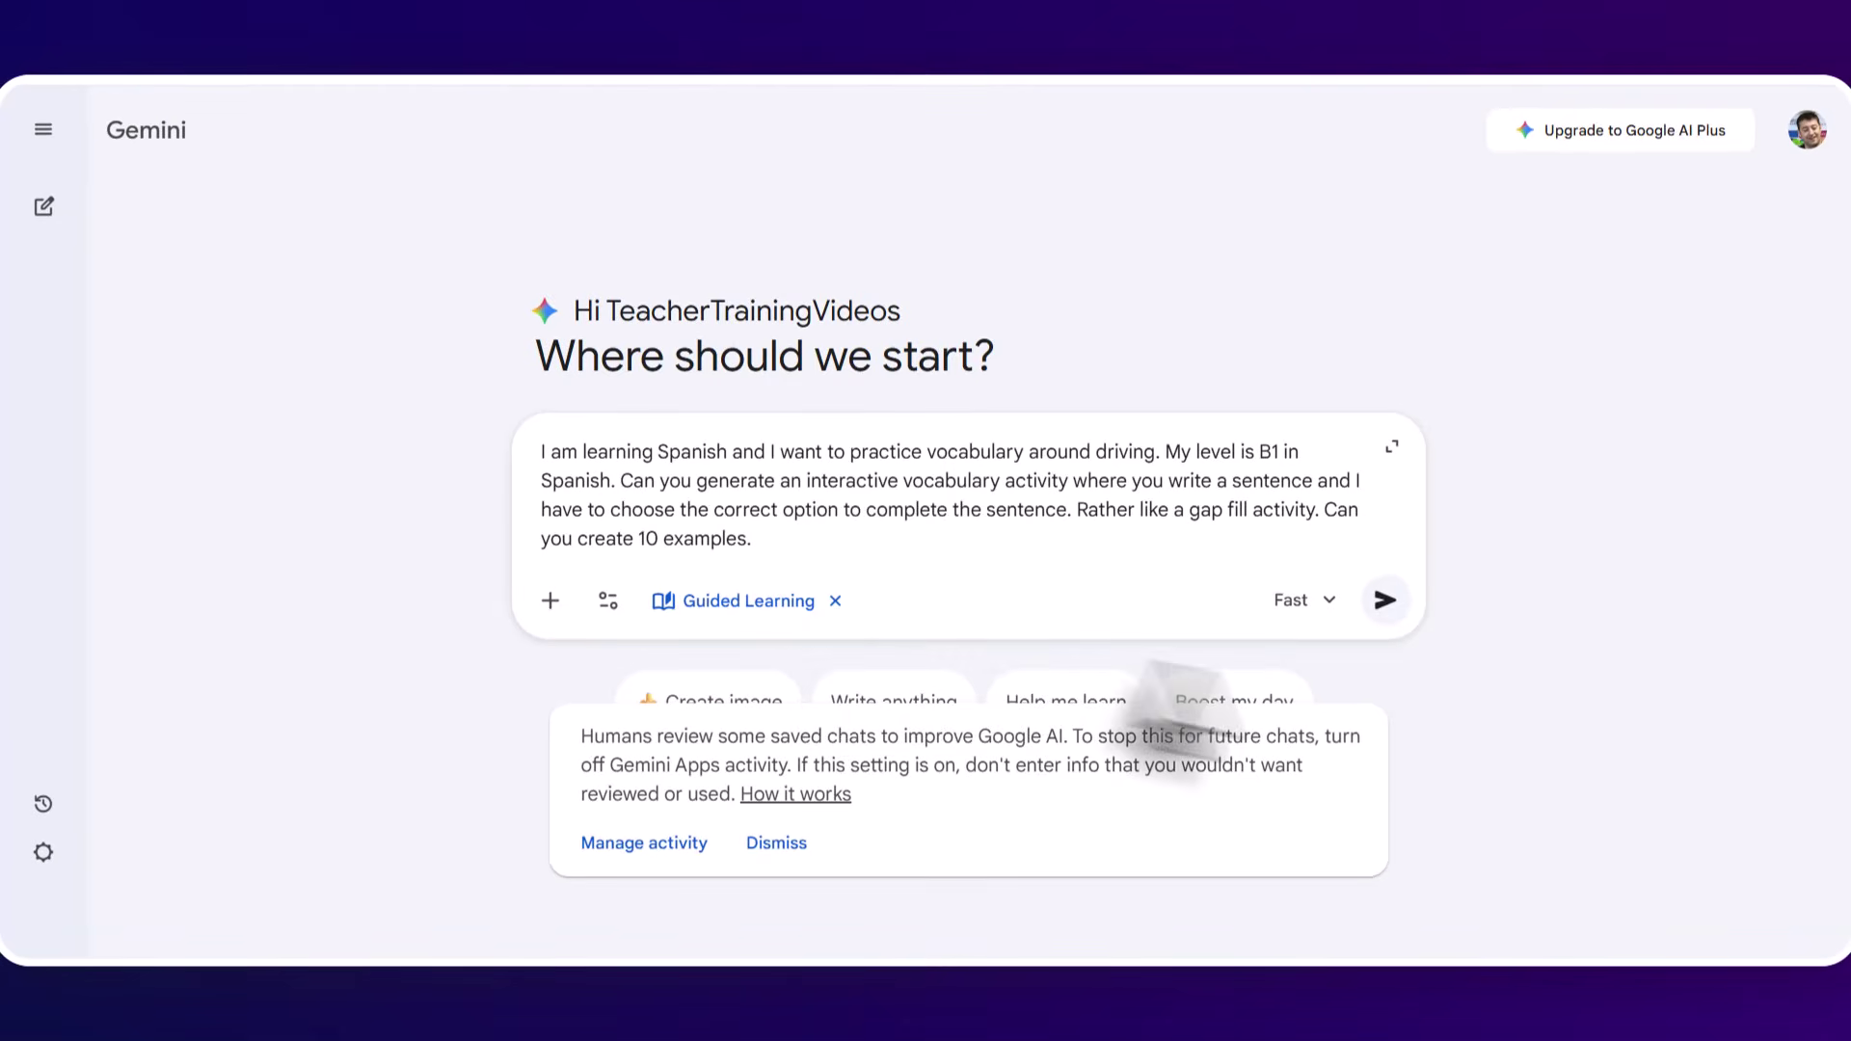
pyautogui.click(1384, 601)
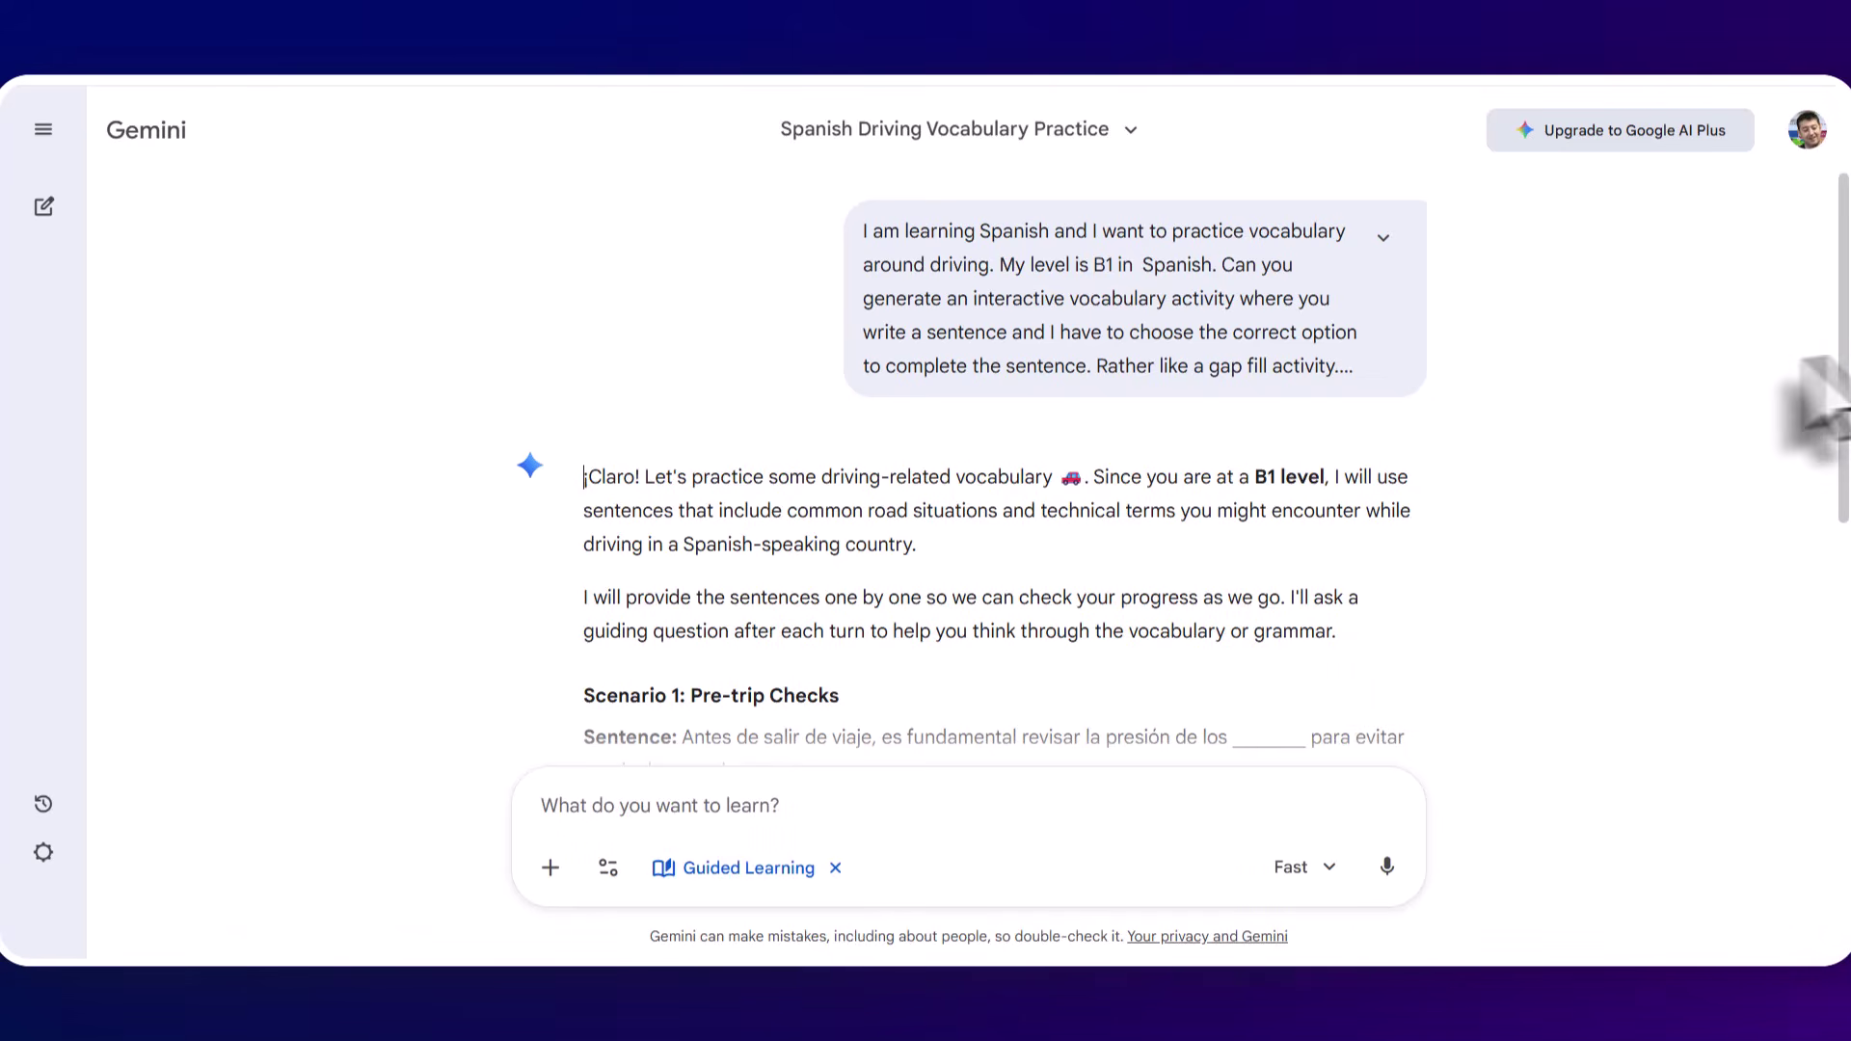
pyautogui.moveTo(1842, 405); pyautogui.dragTo(1838, 699)
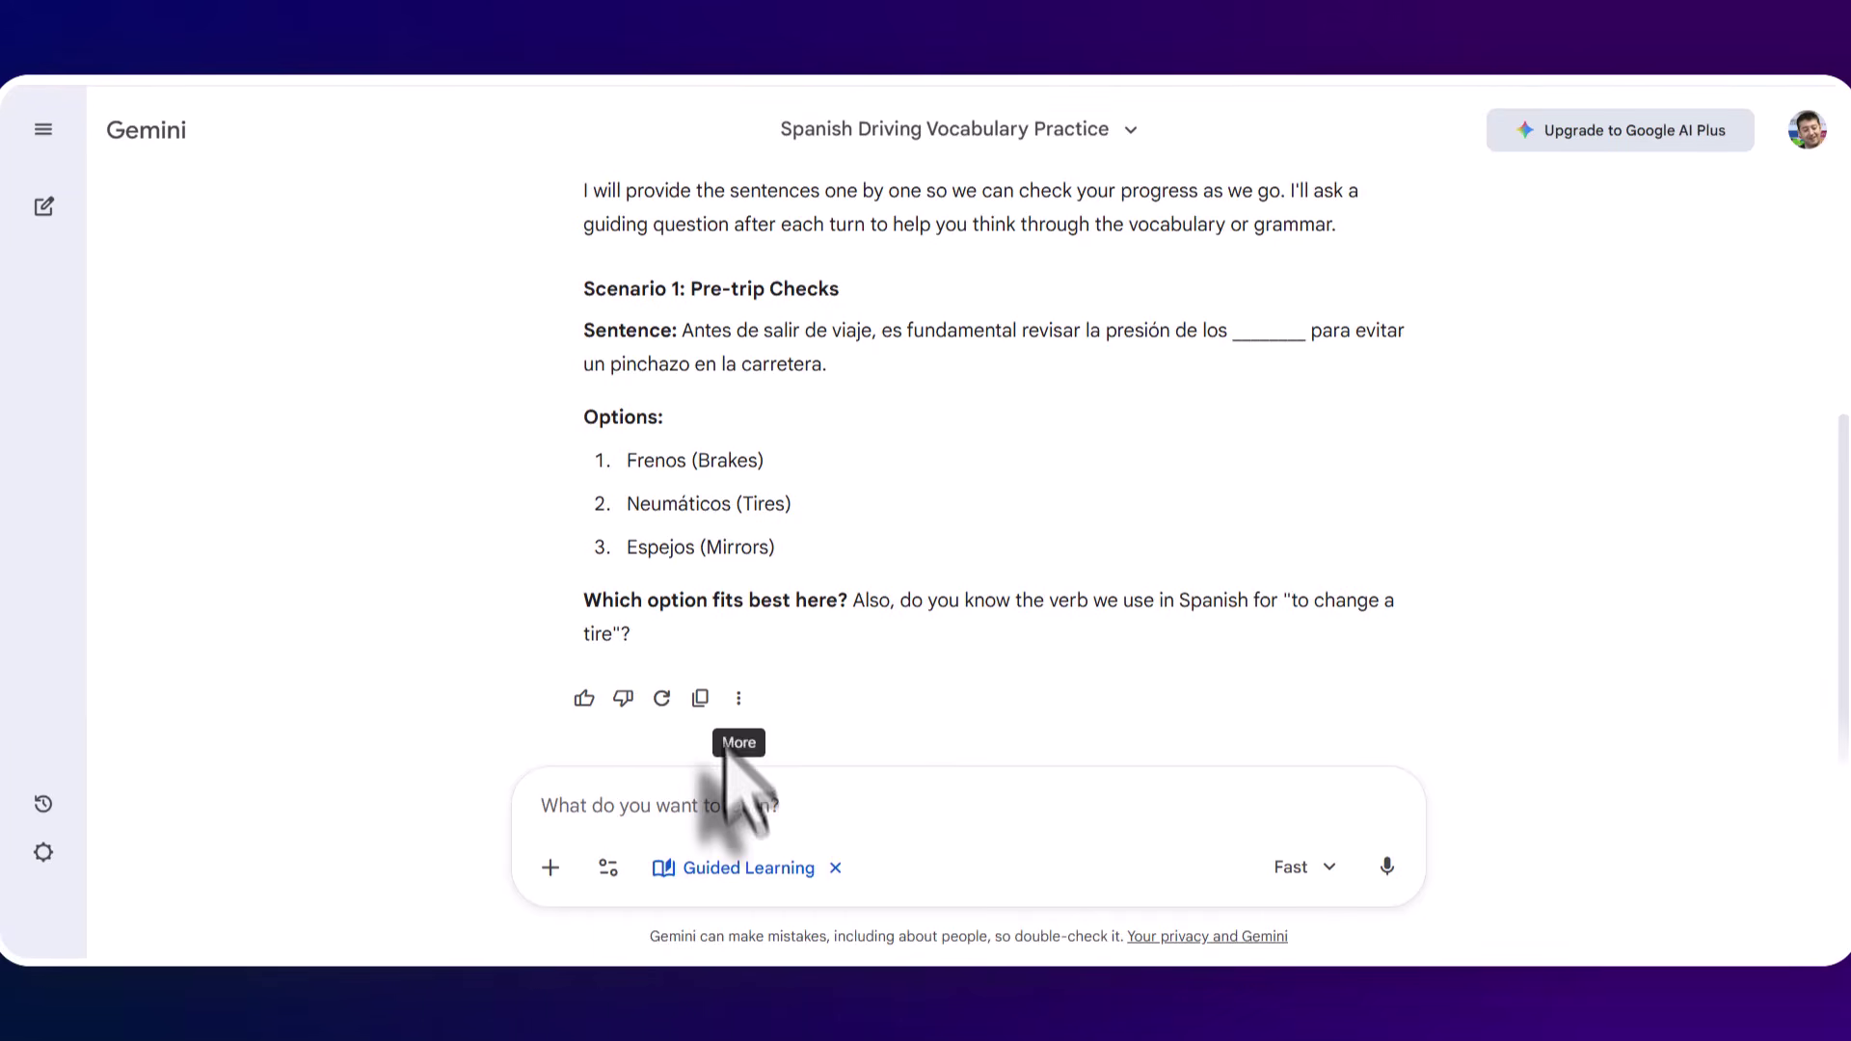
# - Answer the first gap-fill question with option 2 and view the next scenario
pyautogui.click(571, 824)
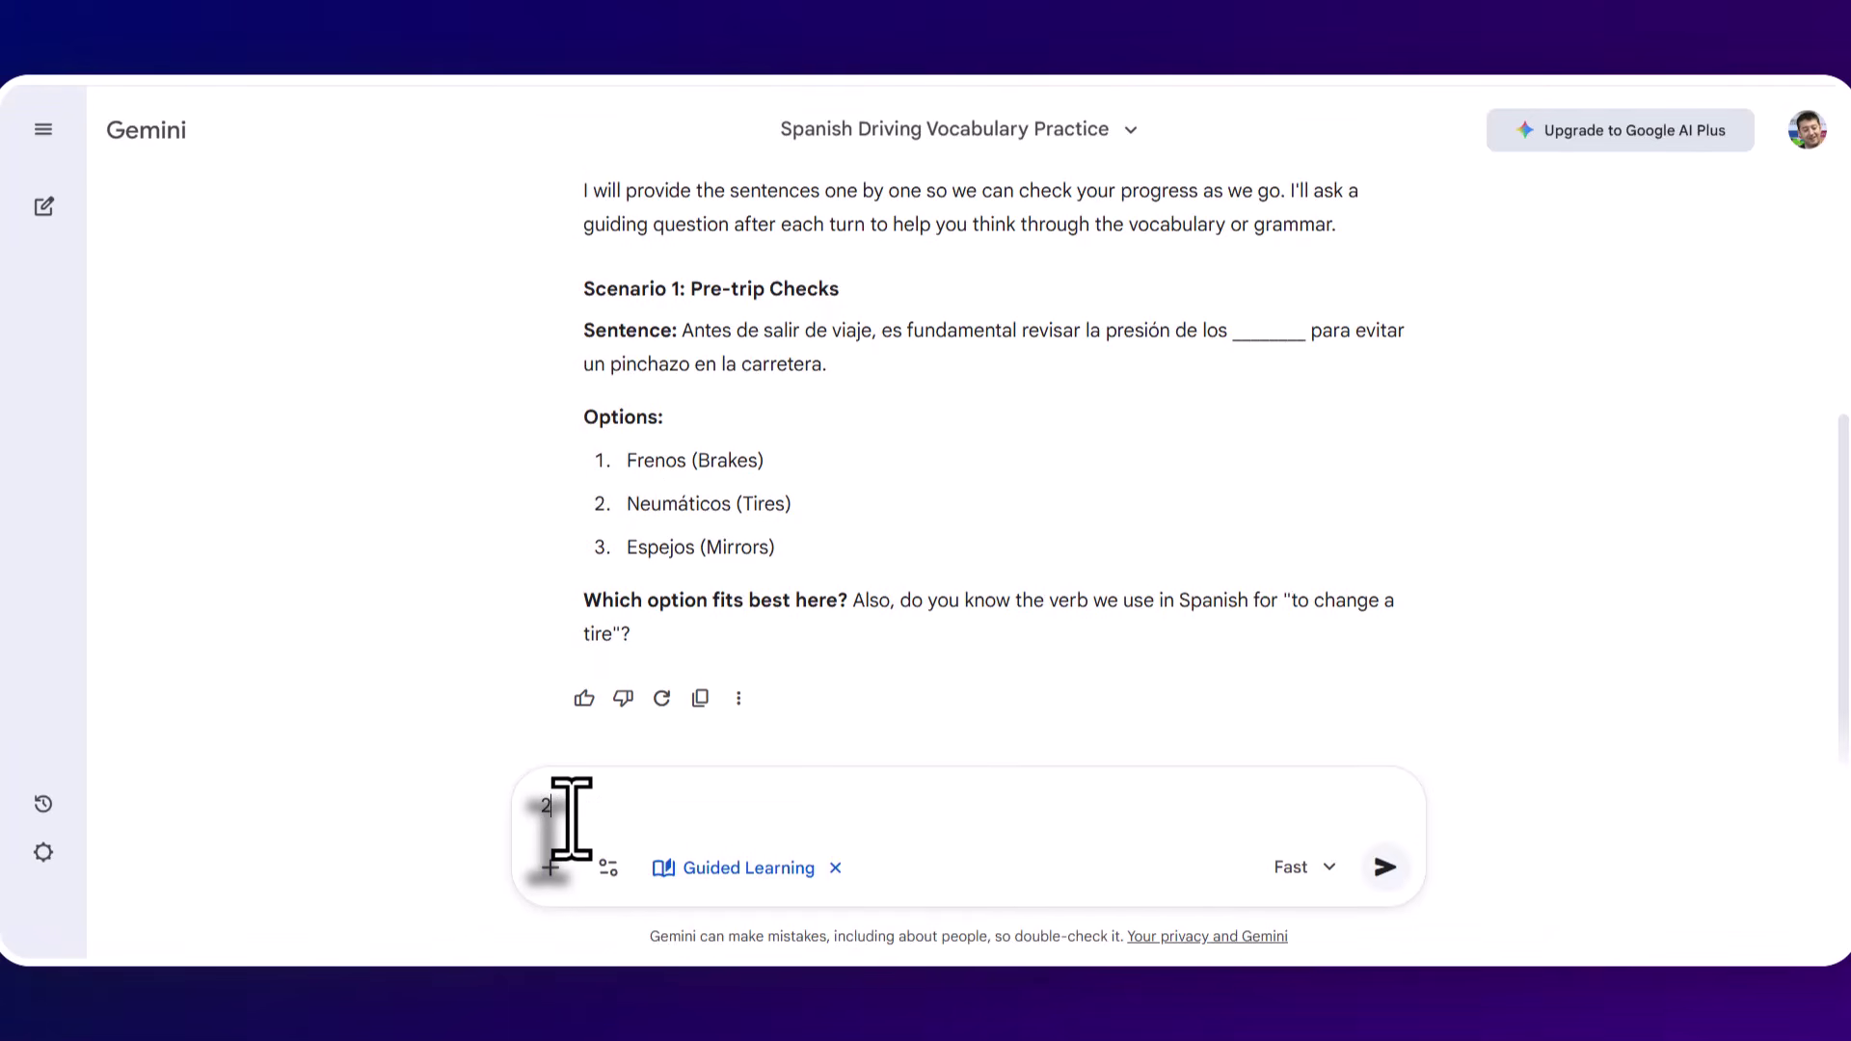
pyautogui.write('2')
pyautogui.press('Return')
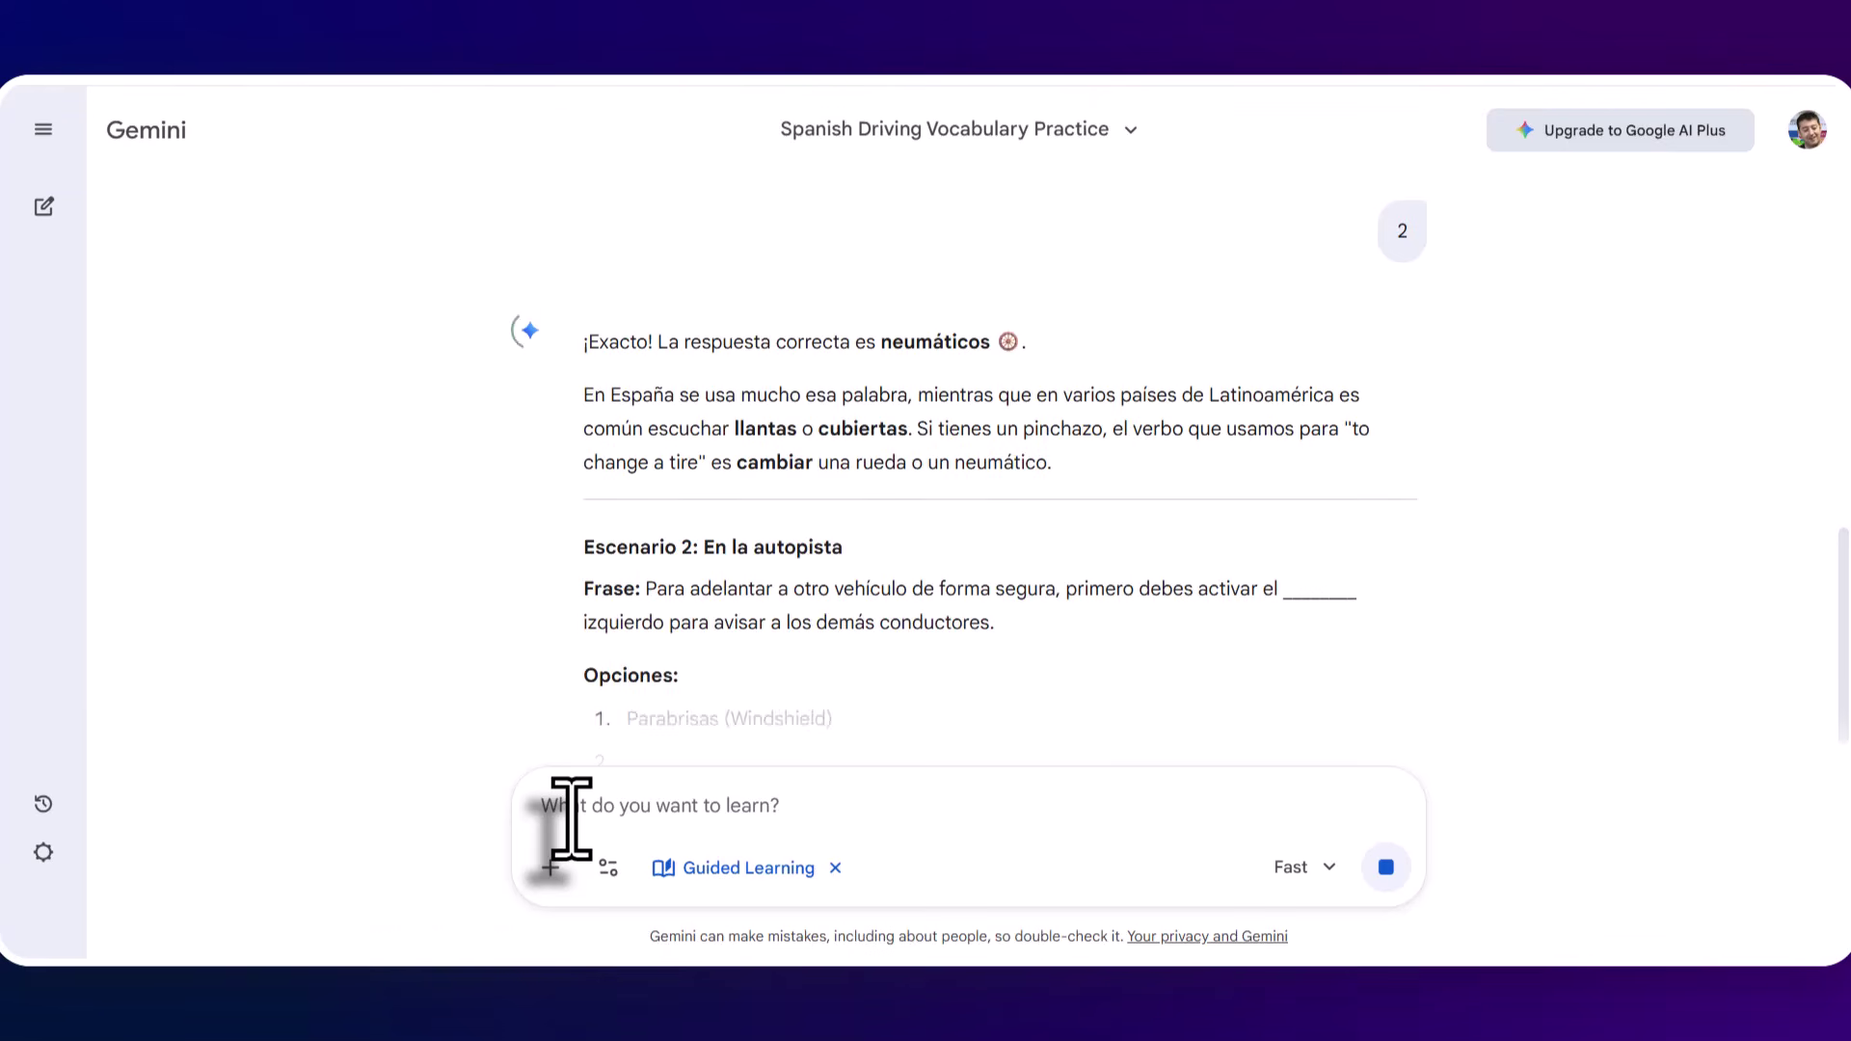
pyautogui.scroll(-1, 1836, 666)
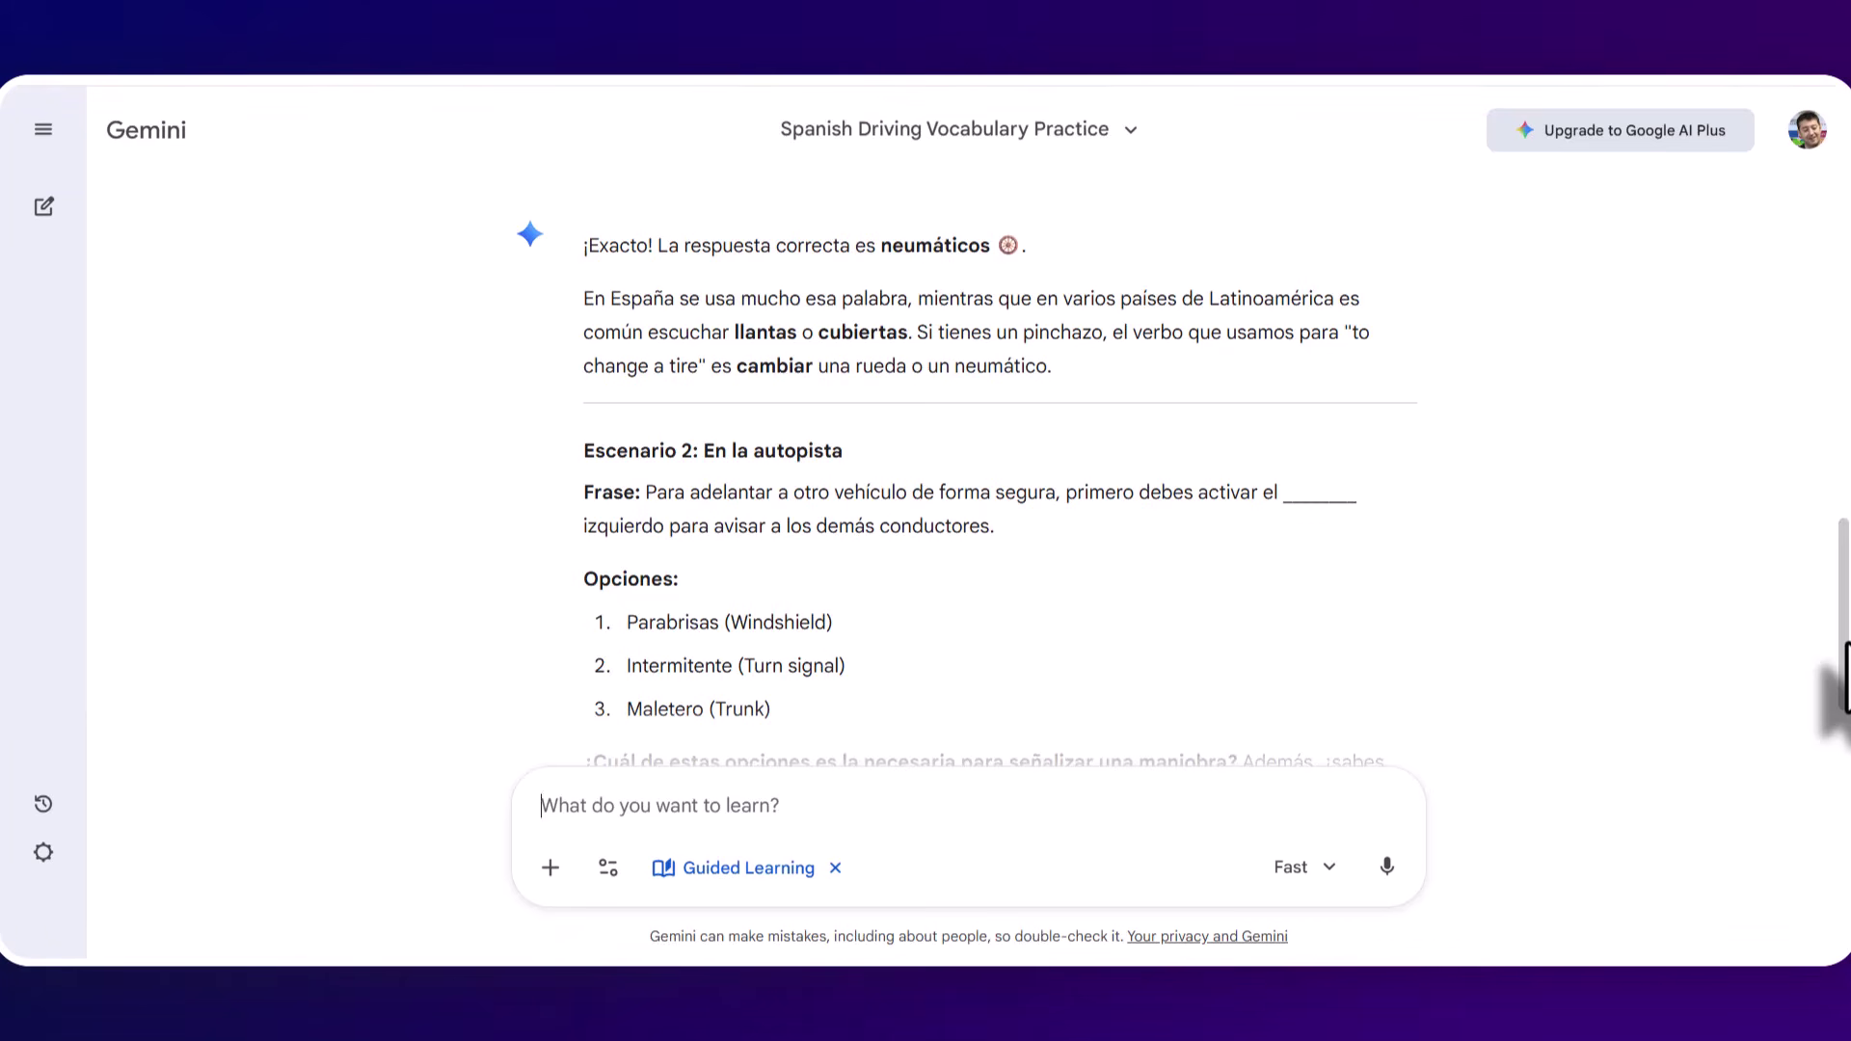
# - Request 10 Spanish driving words in simple sentences with English translations in a 2-column table, and review the resulting table
pyautogui.write('Can you write a list of 10 words in Spanish related to driving. Can you include them in simple sentences and provide me with the translation into English. Can you put the sentences into a table with 2 columns.')
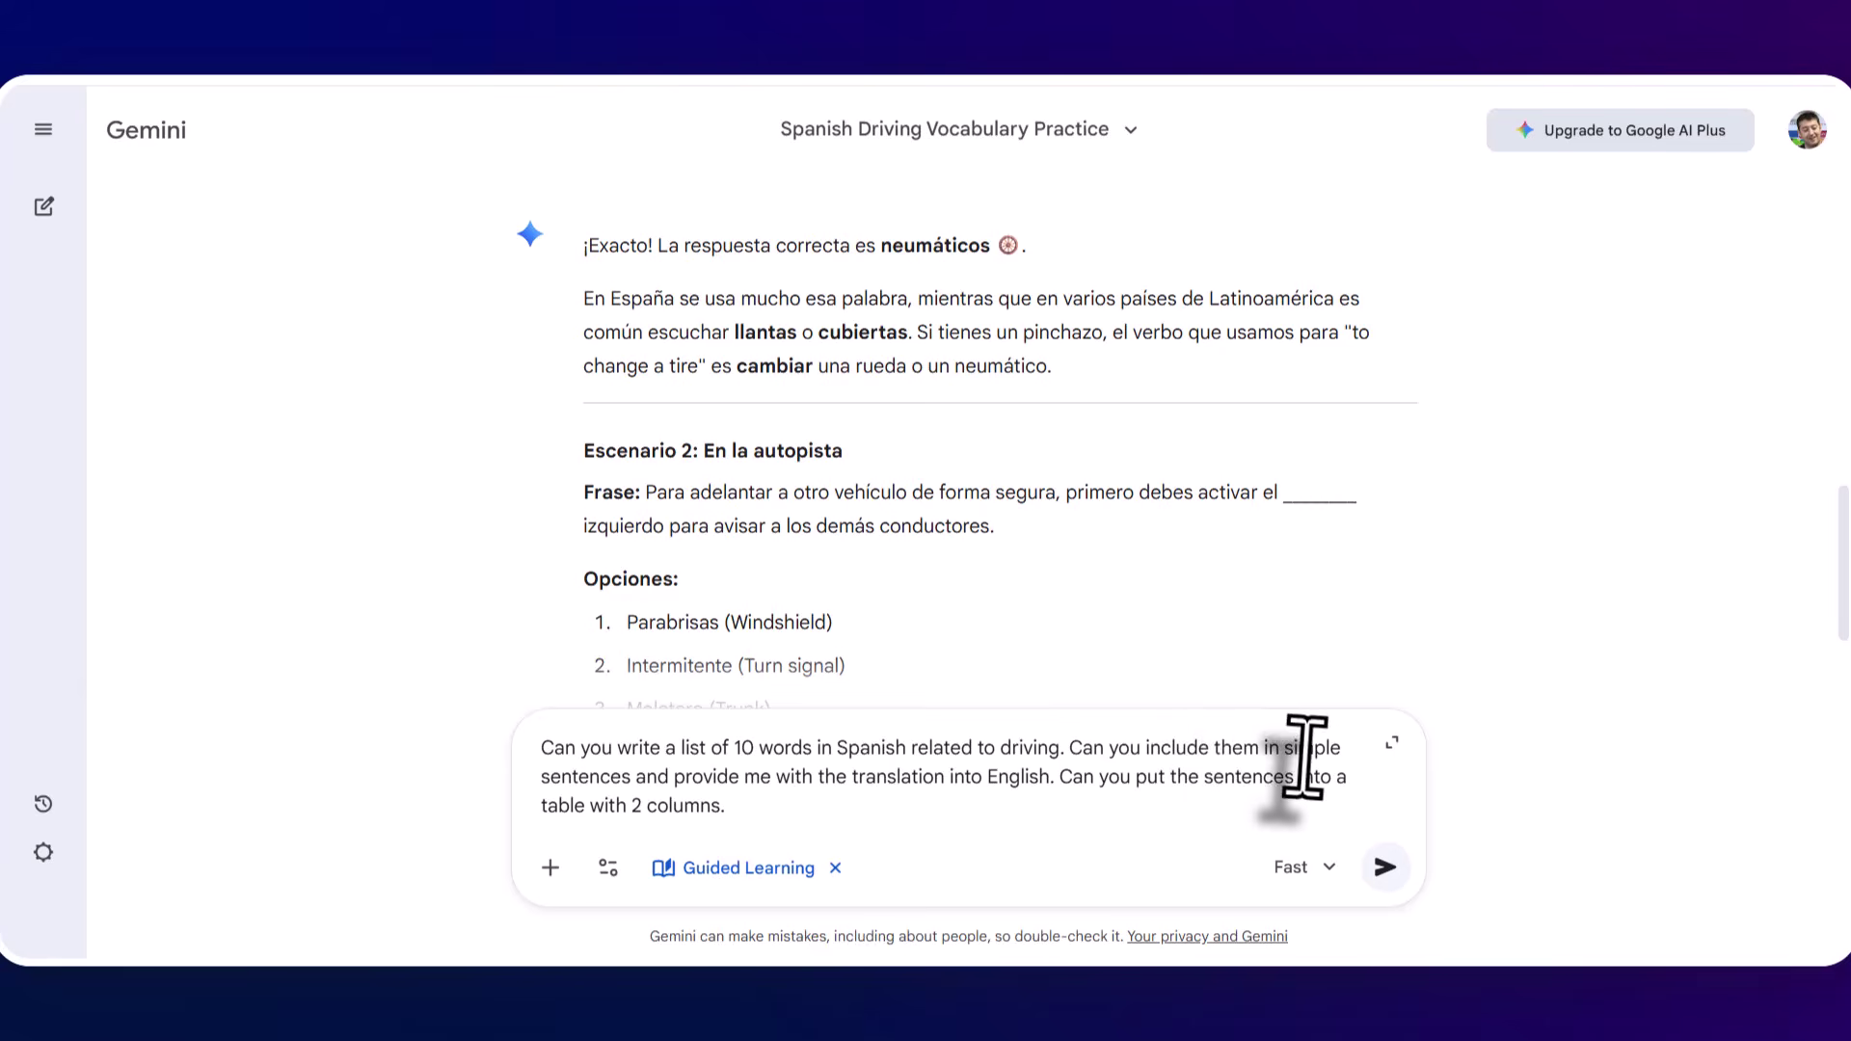
pyautogui.click(1385, 867)
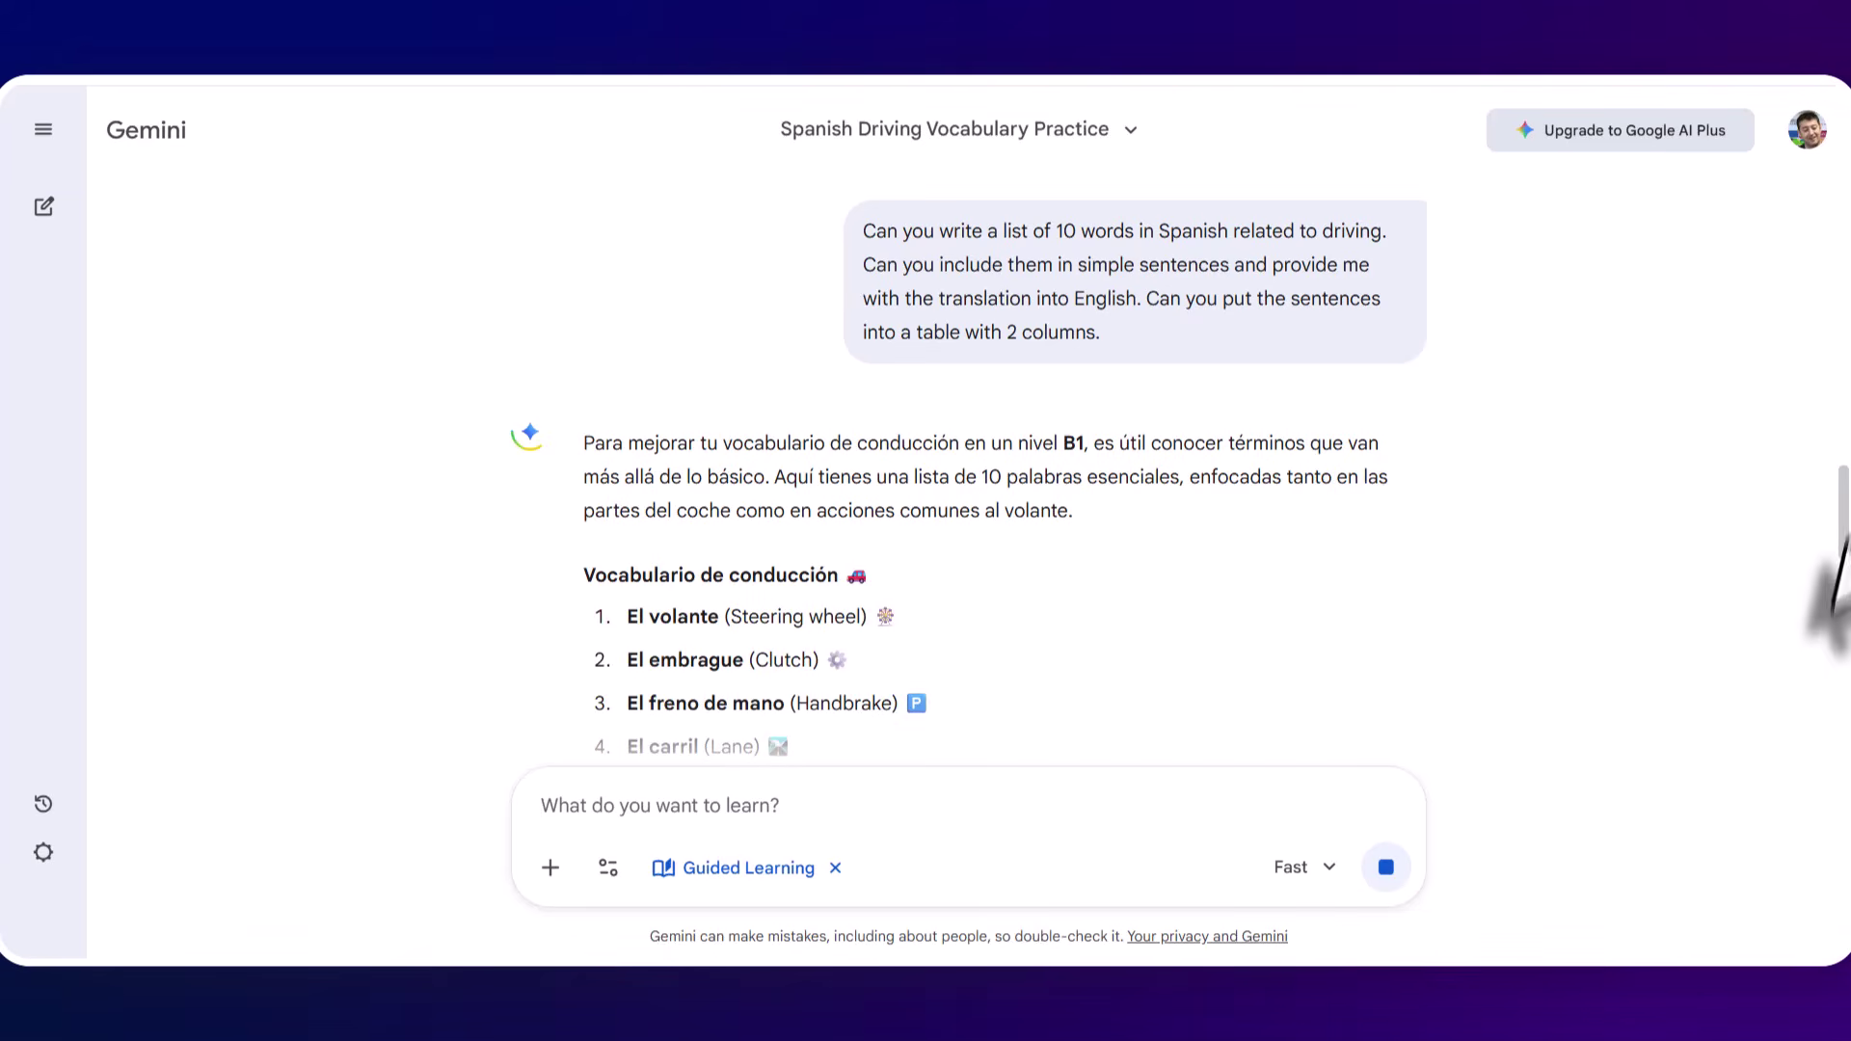
pyautogui.moveTo(1842, 504); pyautogui.dragTo(1848, 655)
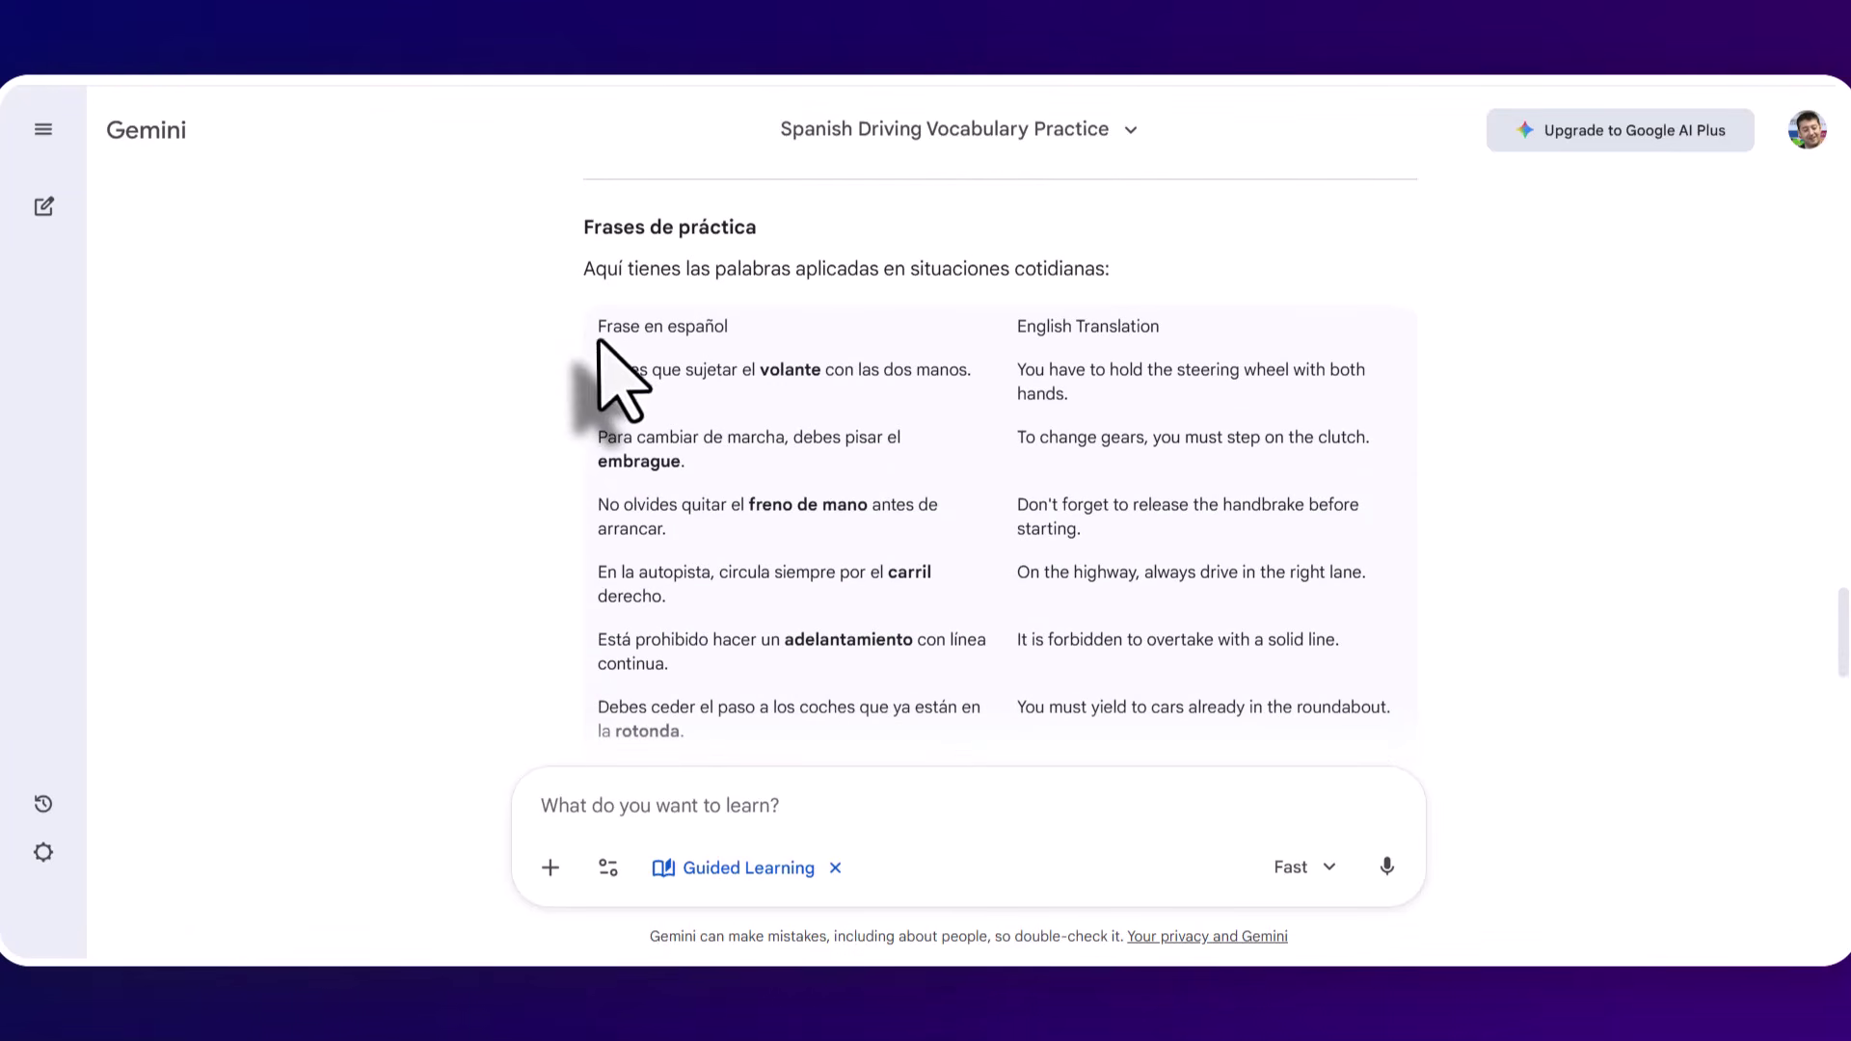
pyautogui.moveTo(1843, 640); pyautogui.dragTo(1843, 730)
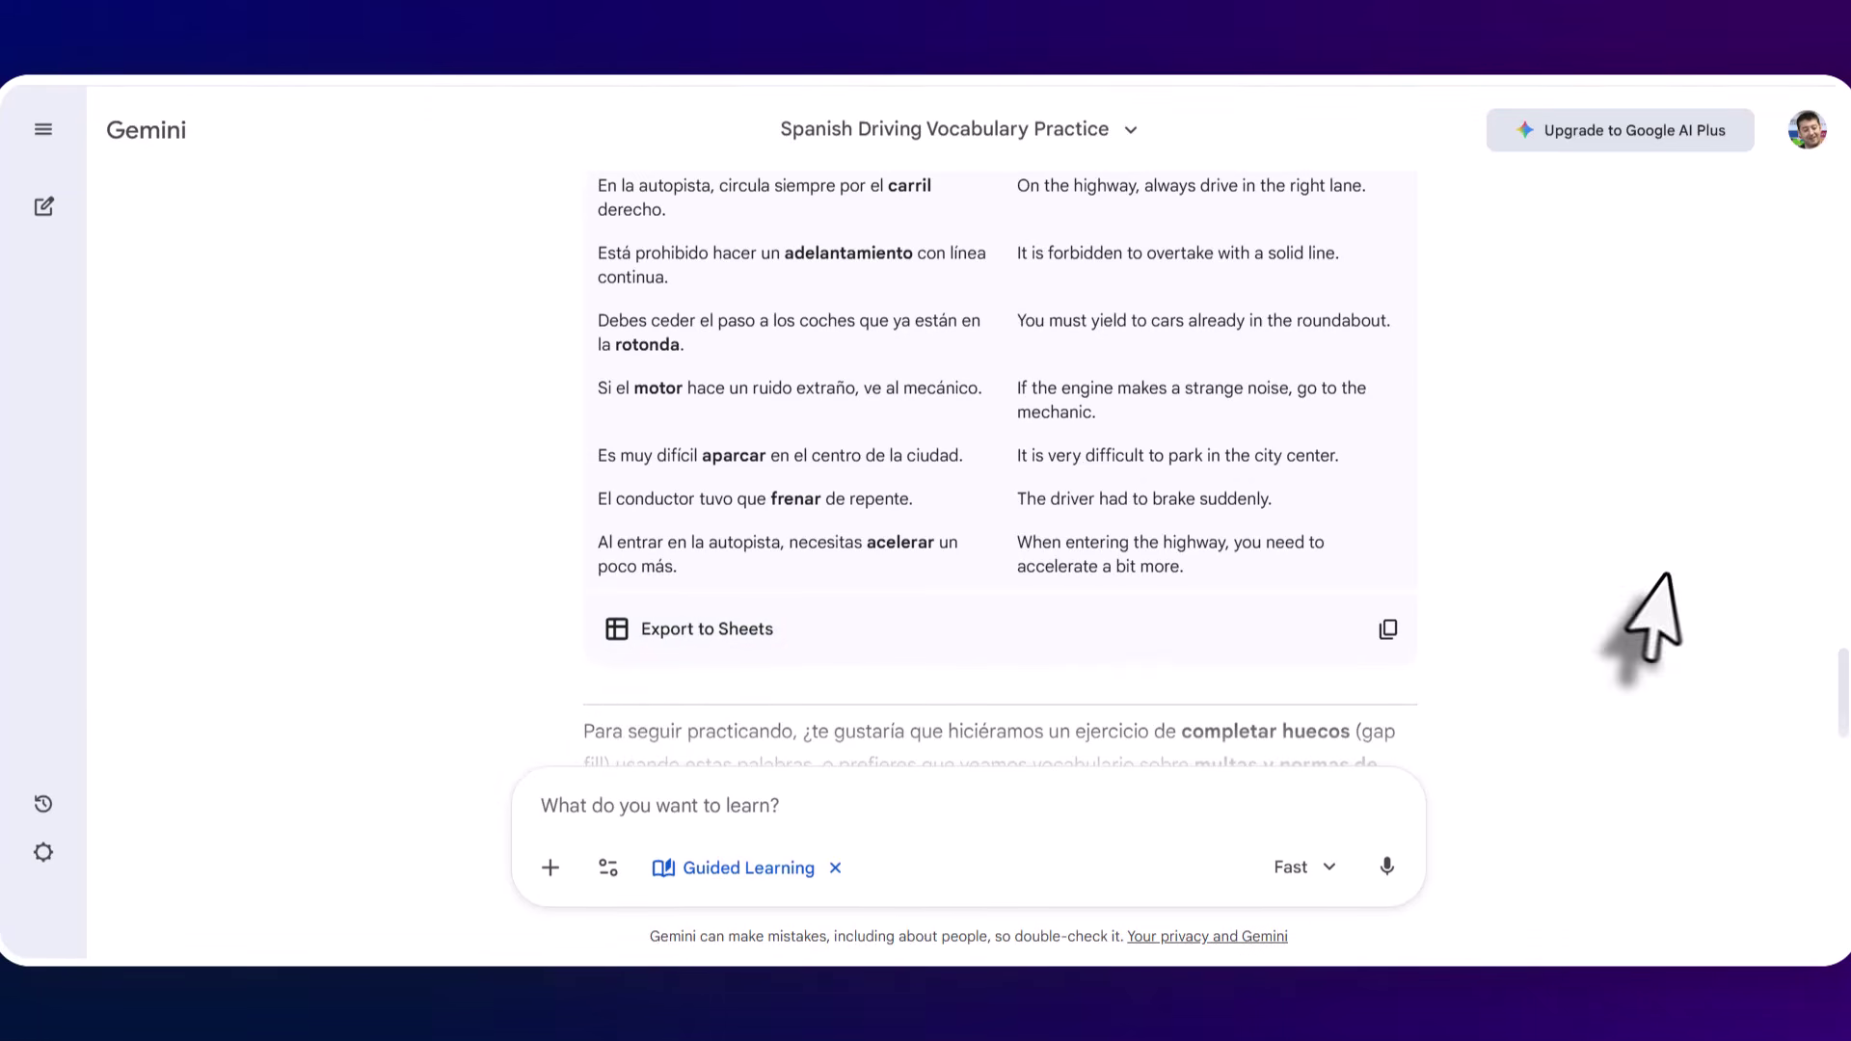
# - Export the sentence table to Google Sheets, open the spreadsheet, and widen columns A and B to fit the sentences
pyautogui.click(665, 630)
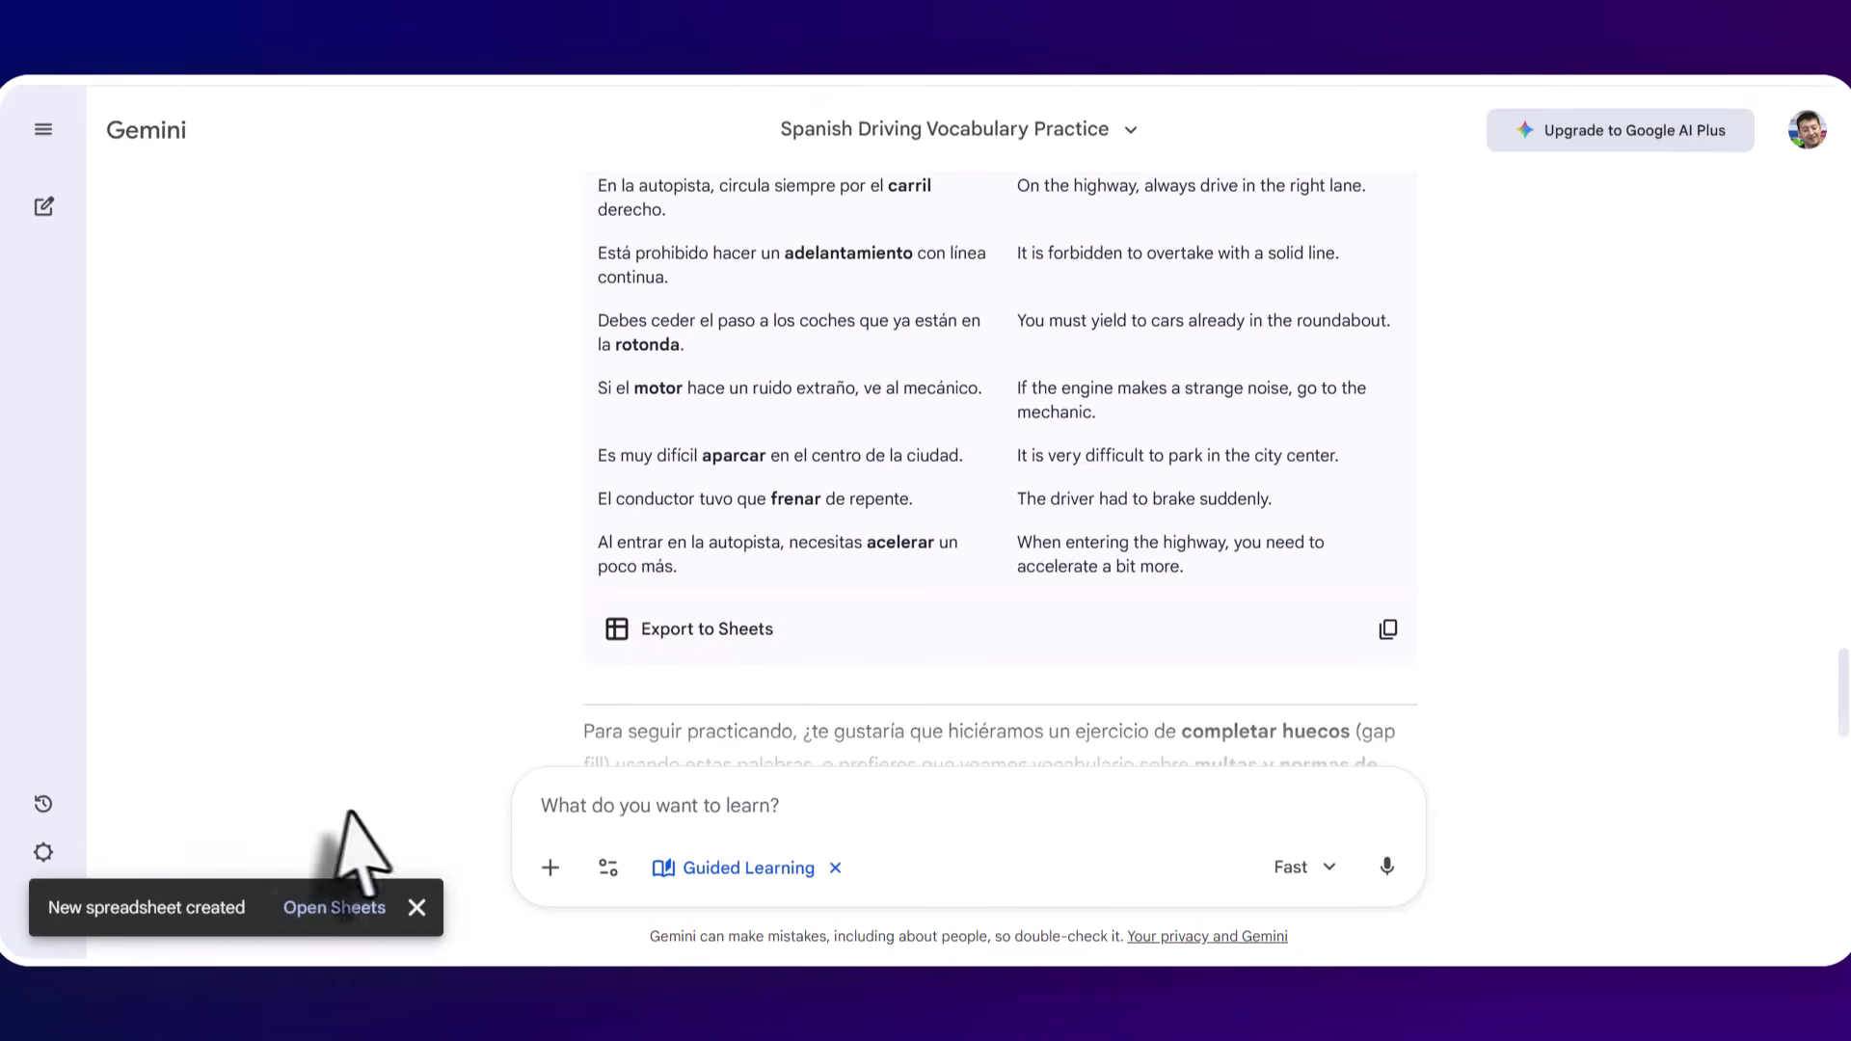
pyautogui.click(343, 909)
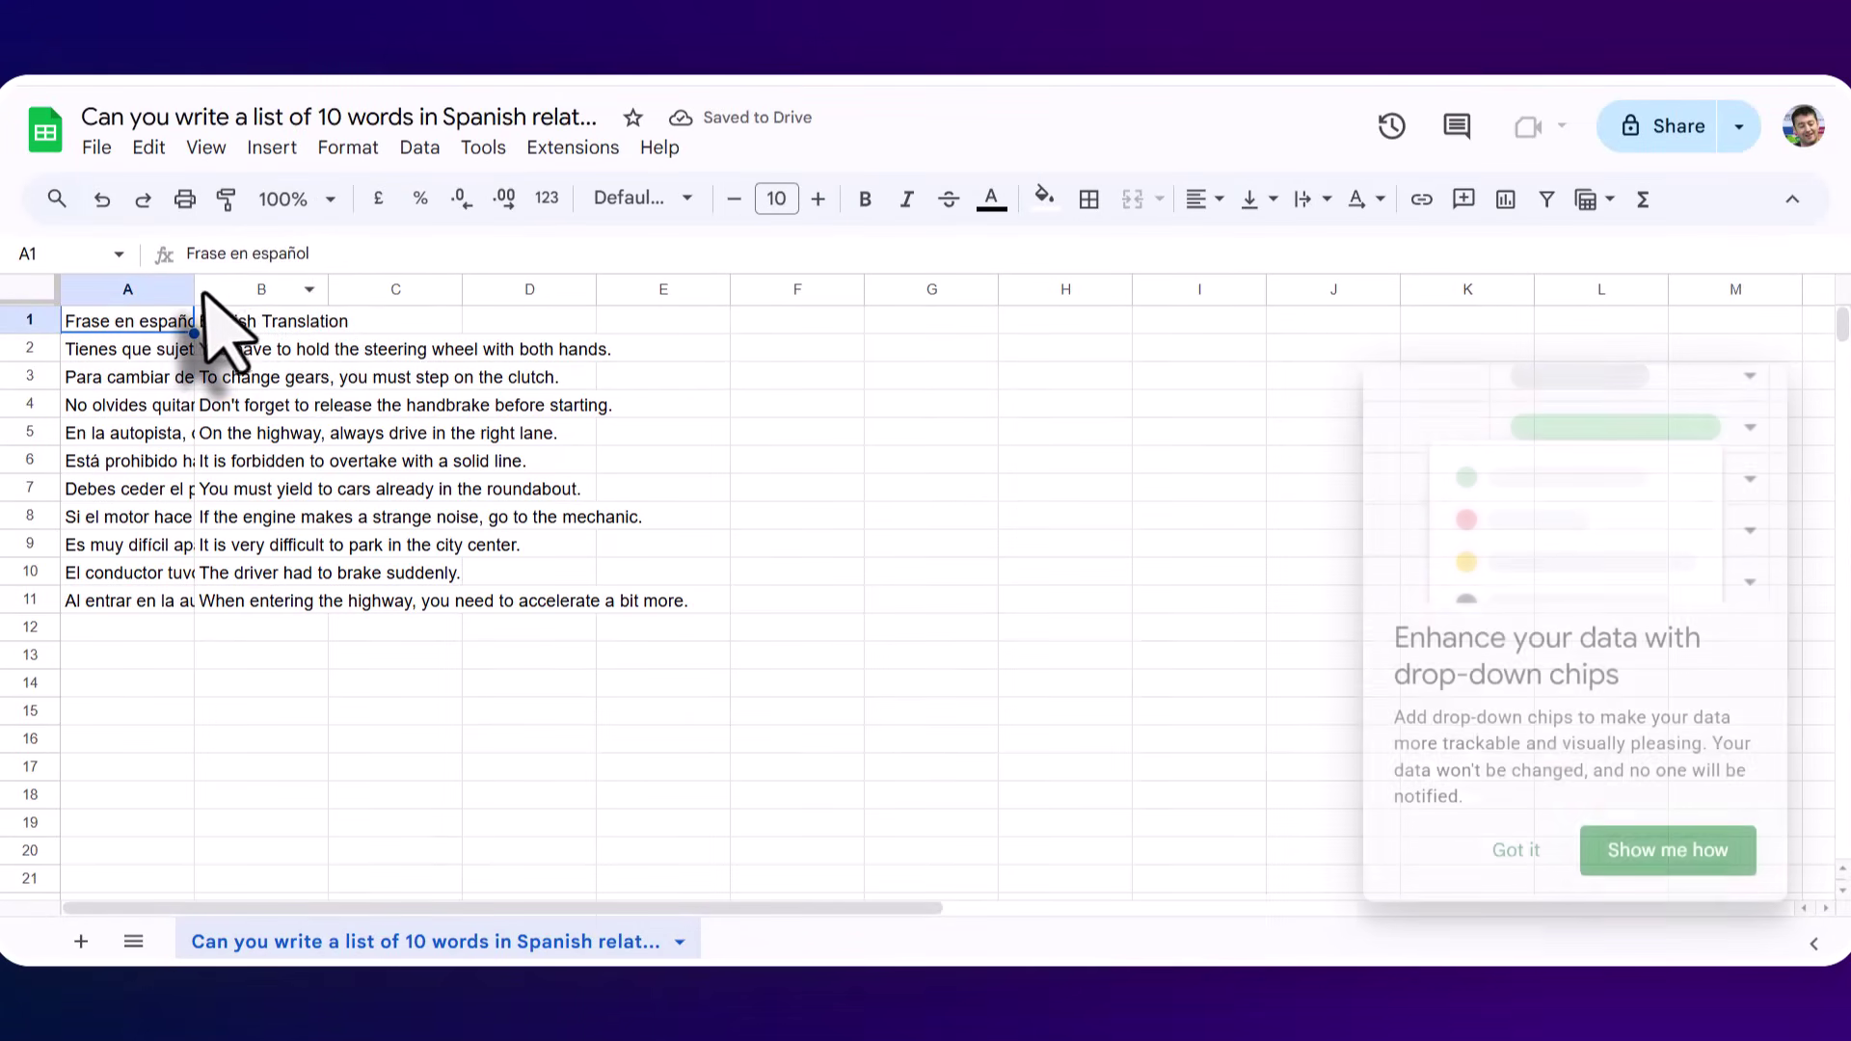
pyautogui.moveTo(194, 289); pyautogui.dragTo(387, 289)
pyautogui.moveTo(675, 342); pyautogui.dragTo(676, 343)
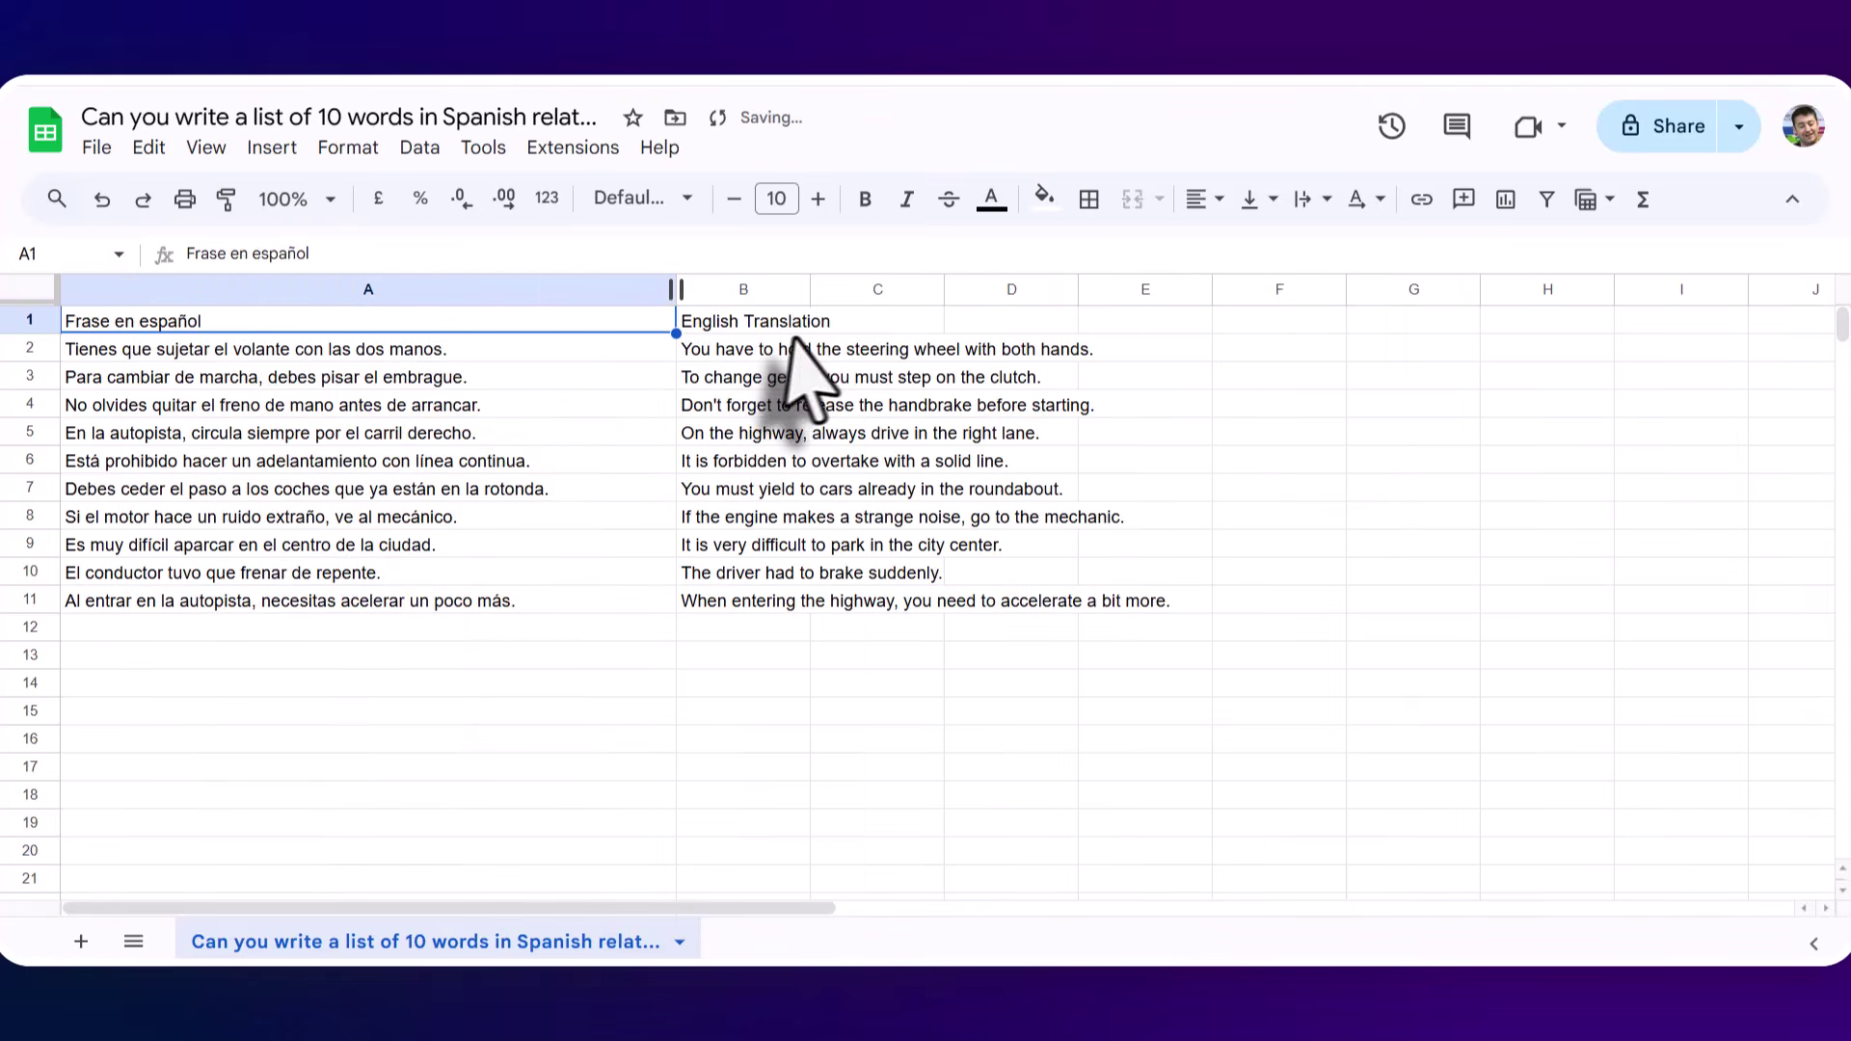
pyautogui.moveTo(811, 289); pyautogui.dragTo(1496, 308)
# - Select and copy the Spanish sentences and their English translations in A2:B11, leaving out the header row
pyautogui.click(357, 353)
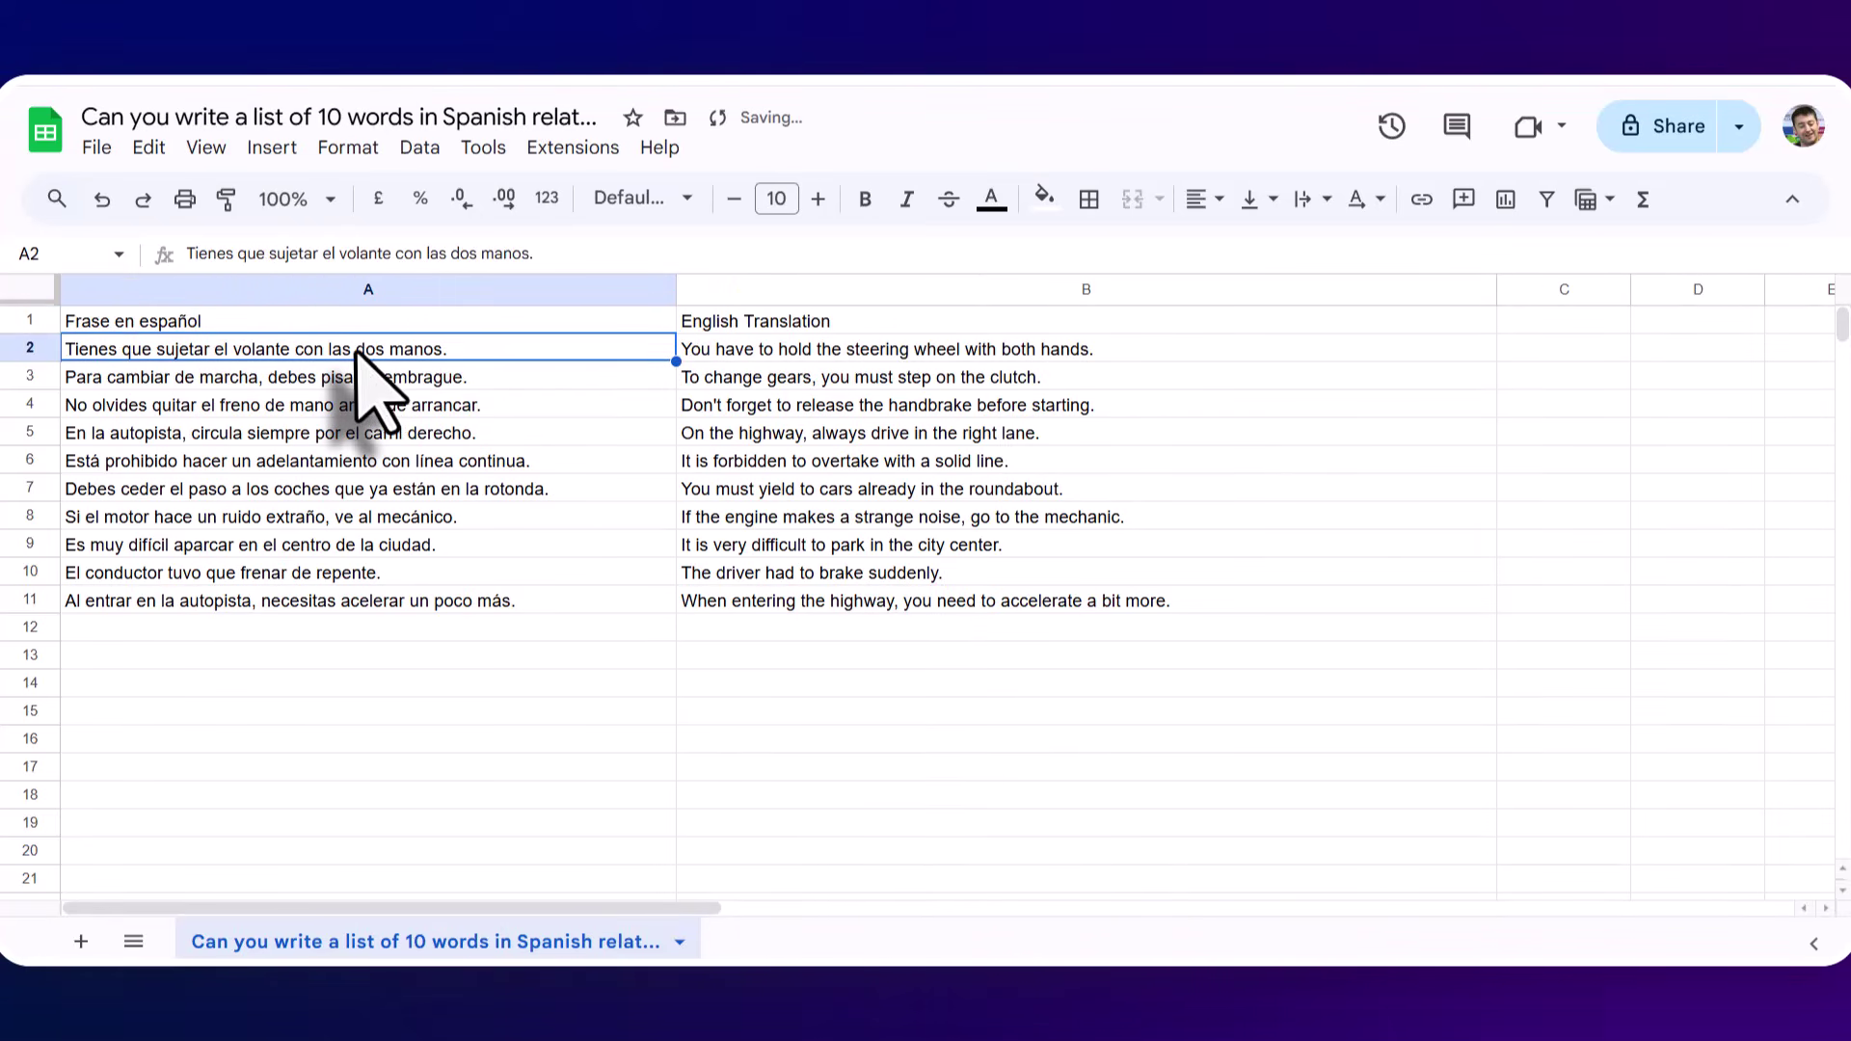
pyautogui.hotkey('shift', 'Right')
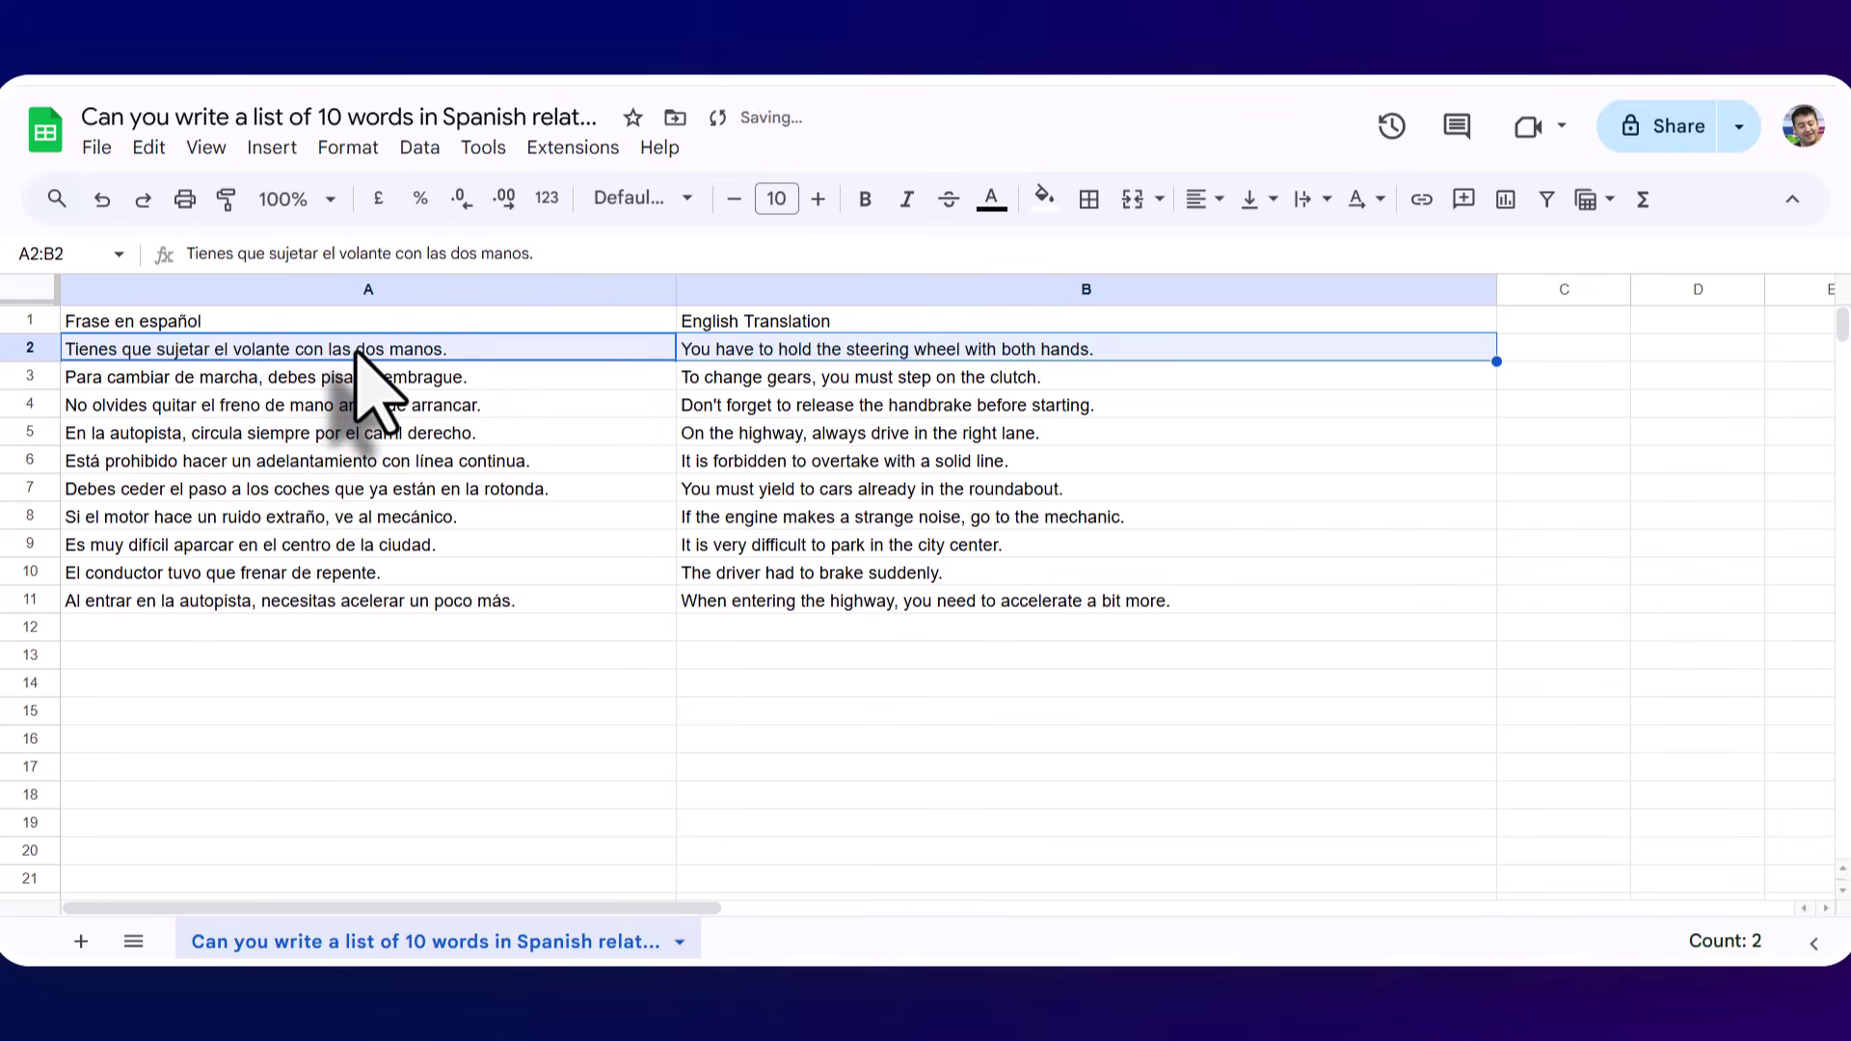
pyautogui.hotkey('shift', 'Down')
pyautogui.hotkey('shift', 'Down')
pyautogui.hotkey('shift', 'Down')
pyautogui.hotkey('shift', 'Down')
pyautogui.hotkey('shift', 'Down')
pyautogui.hotkey('shift', 'Down')
pyautogui.hotkey('shift', 'Down')
pyautogui.hotkey('shift', 'Down')
pyautogui.hotkey('shift', 'Down')
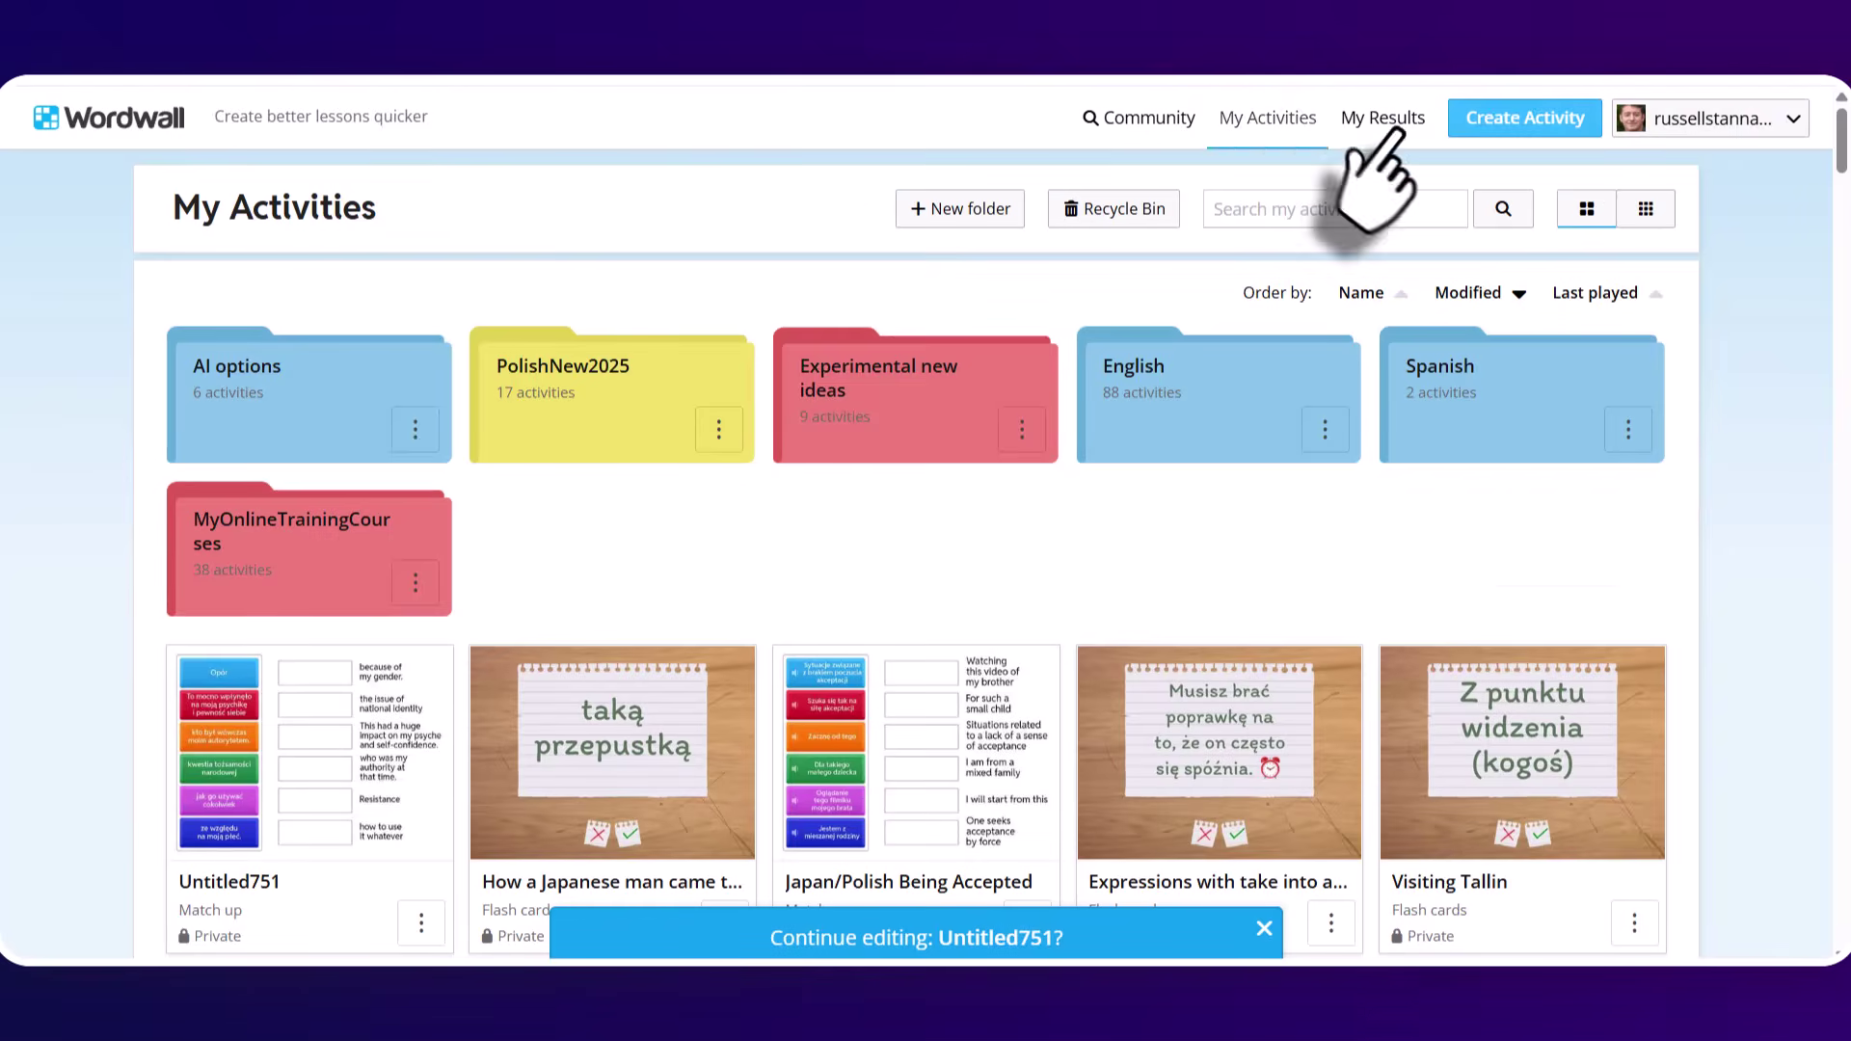
# - Switch to Wordwall, create a Flash cards activity, and paste the copied sentence pairs into the front and back columns
pyautogui.click(1504, 121)
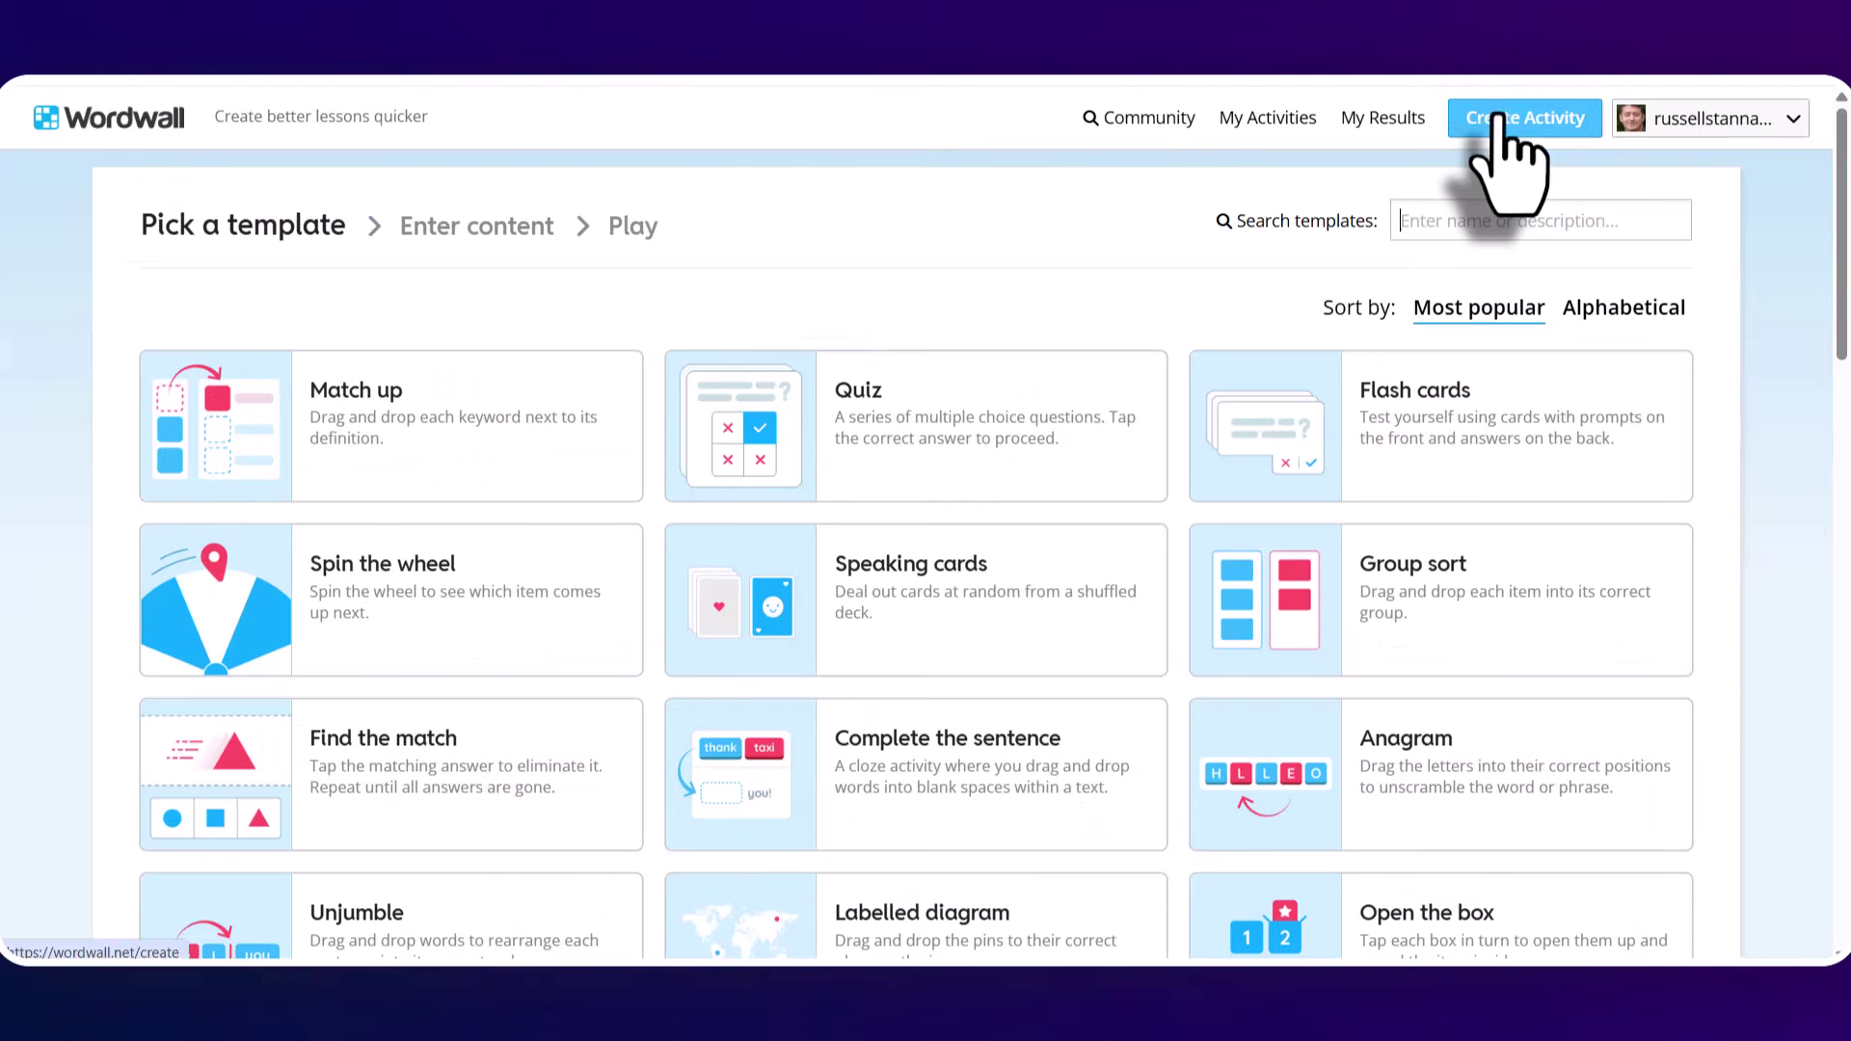
pyautogui.click(1431, 424)
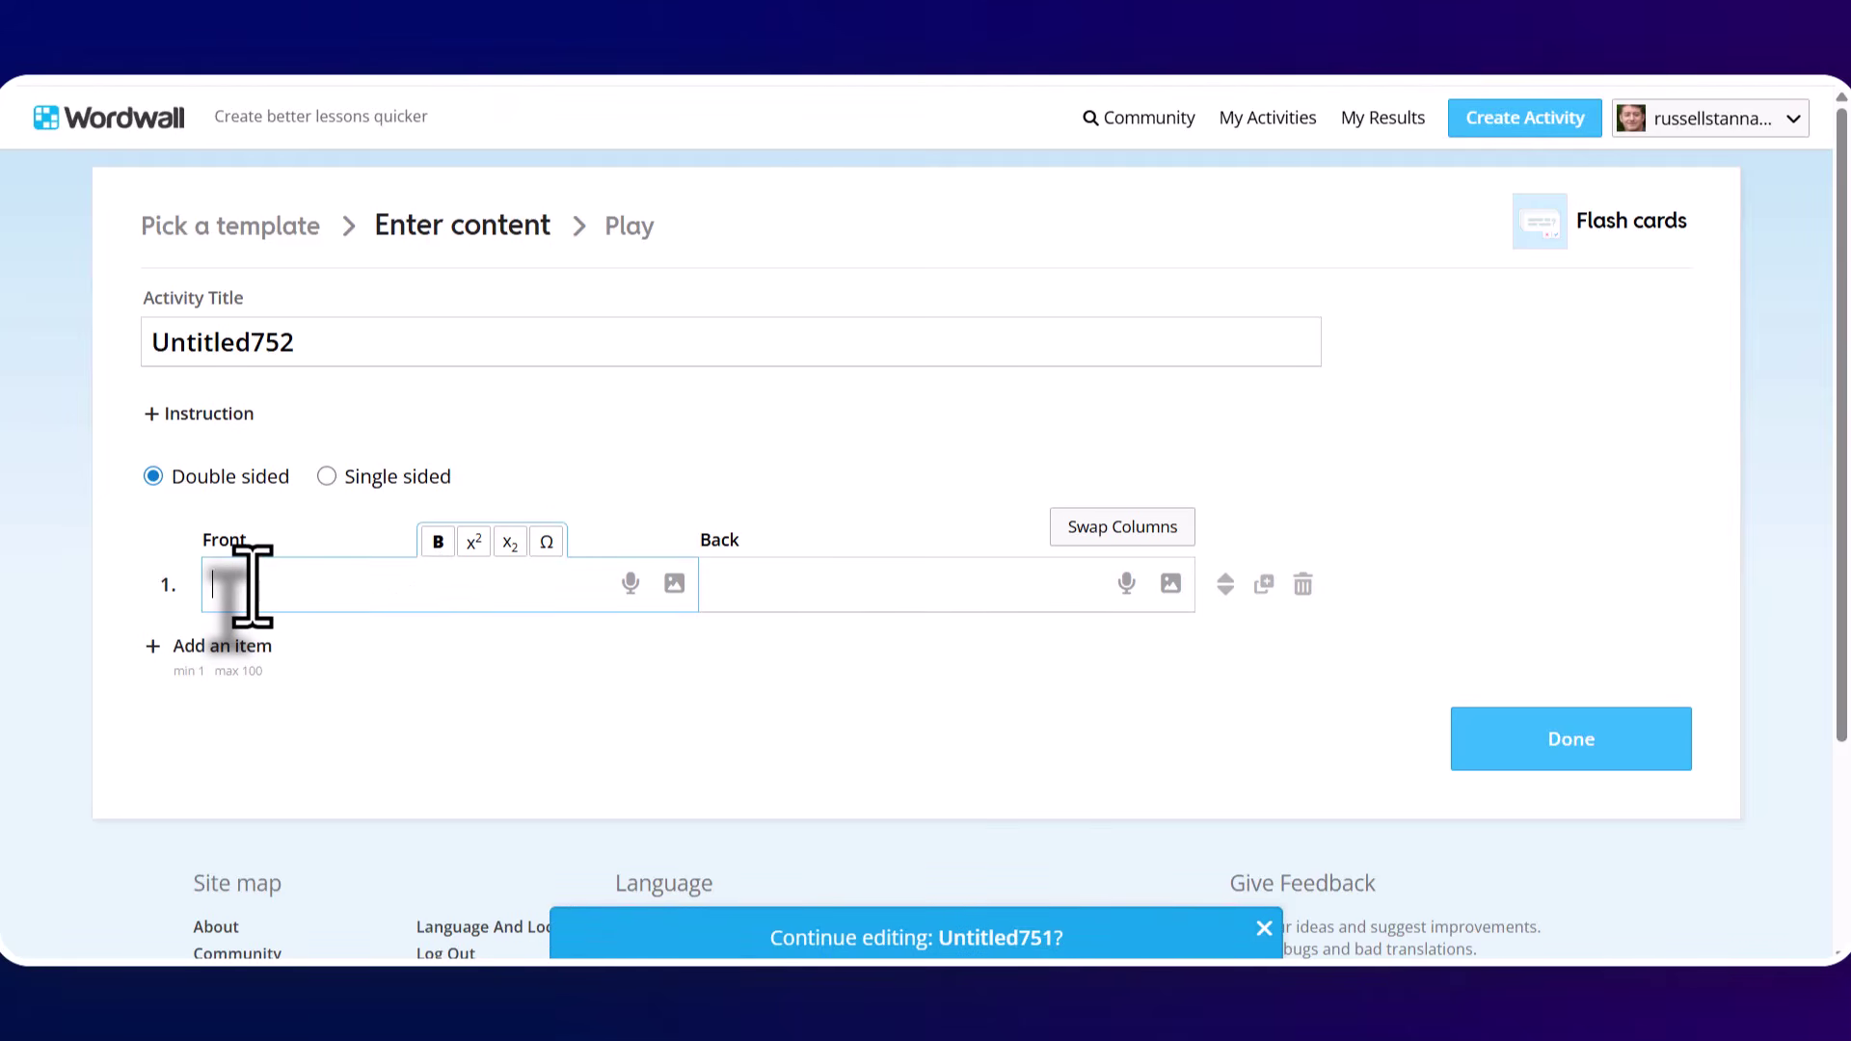
pyautogui.hotkey('ctrl', 'v')
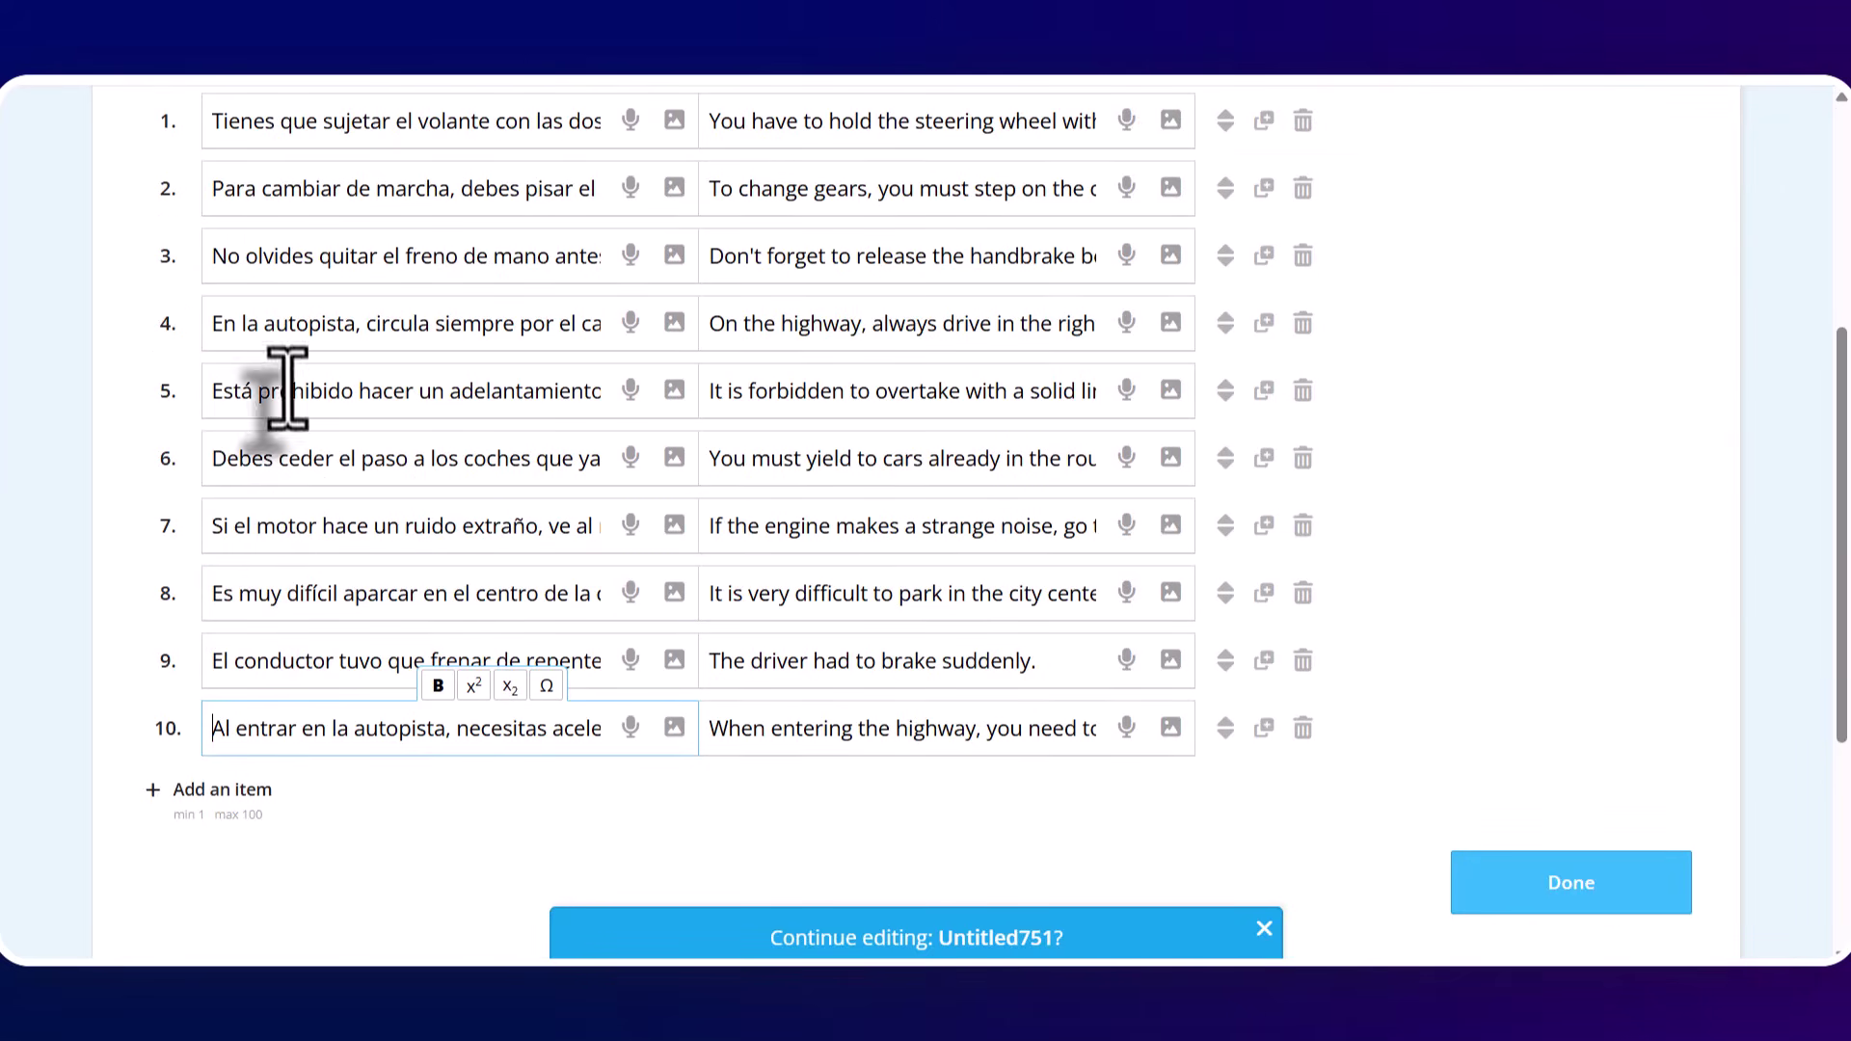
pyautogui.moveTo(1827, 578); pyautogui.dragTo(1839, 473)
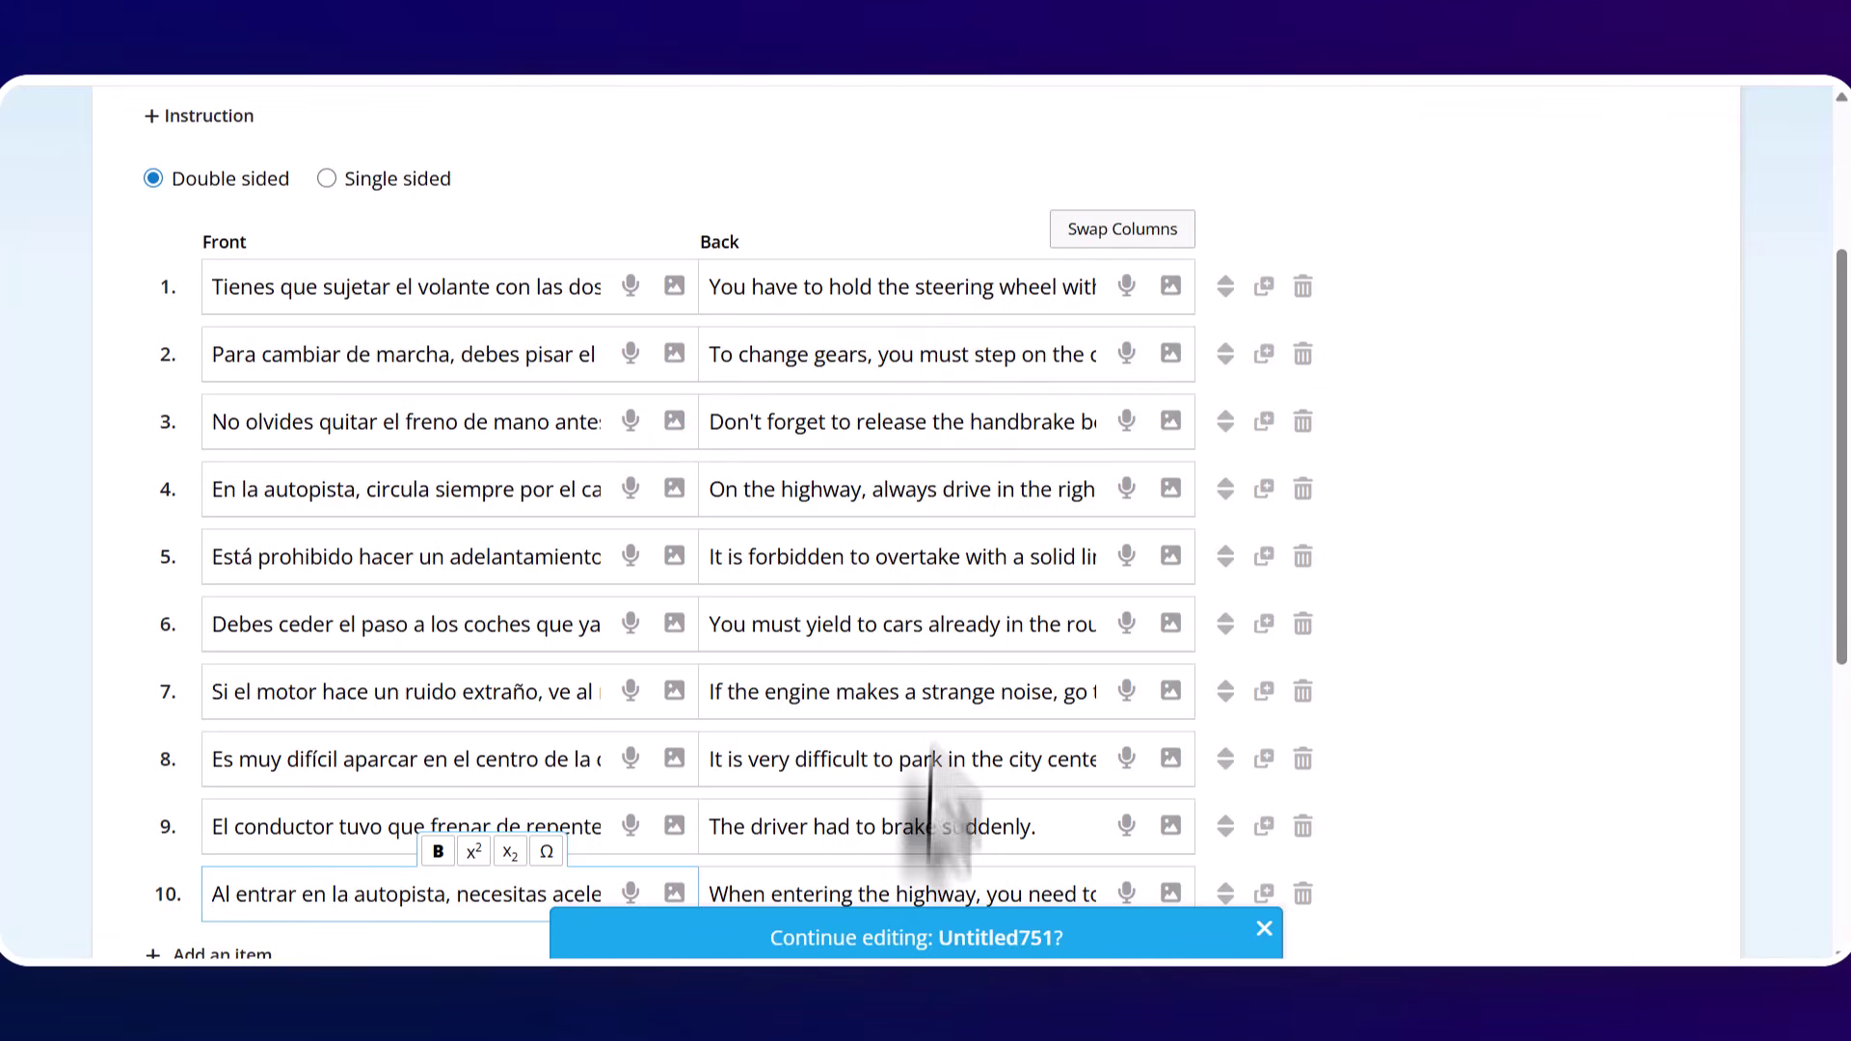
# - Generate a female text-to-speech sound in Español (SV) for the first Spanish front-side sentence and add it to the card
pyautogui.click(631, 287)
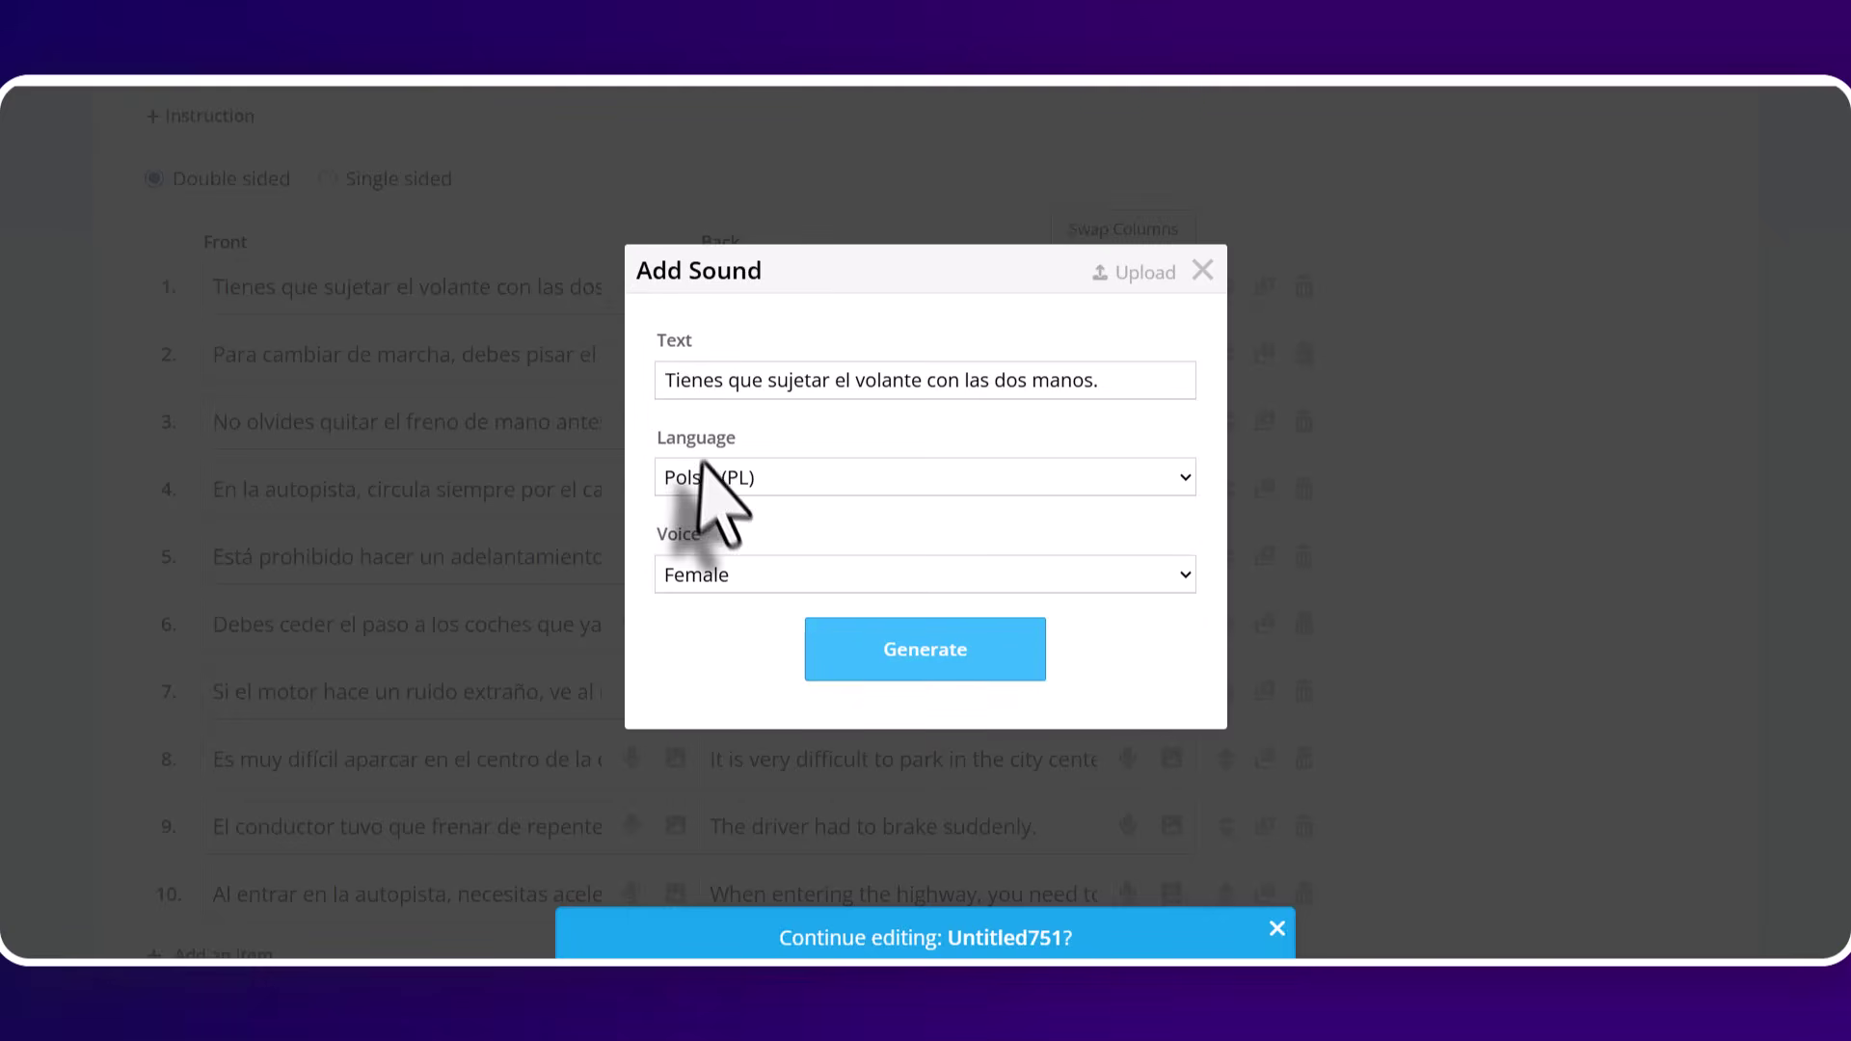
pyautogui.click(1184, 478)
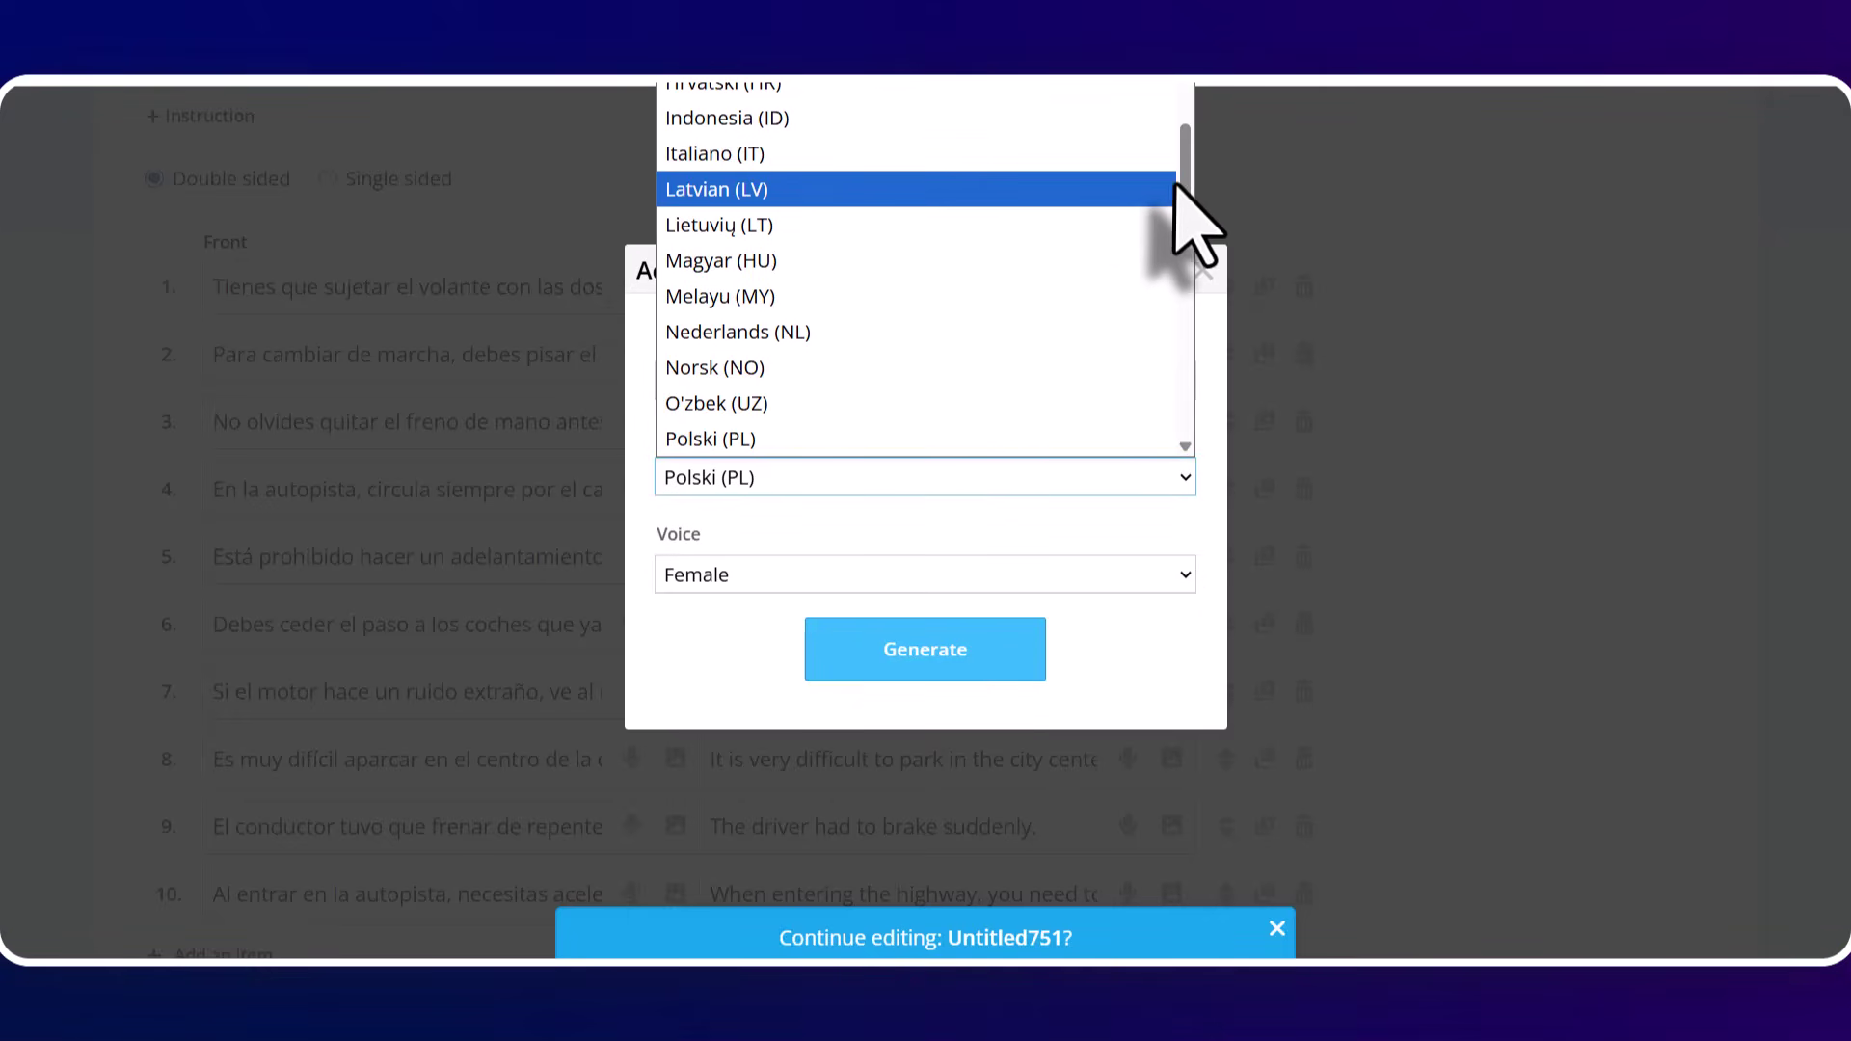
pyautogui.scroll(3, 1183, 206)
pyautogui.moveTo(1187, 135); pyautogui.dragTo(1187, 121)
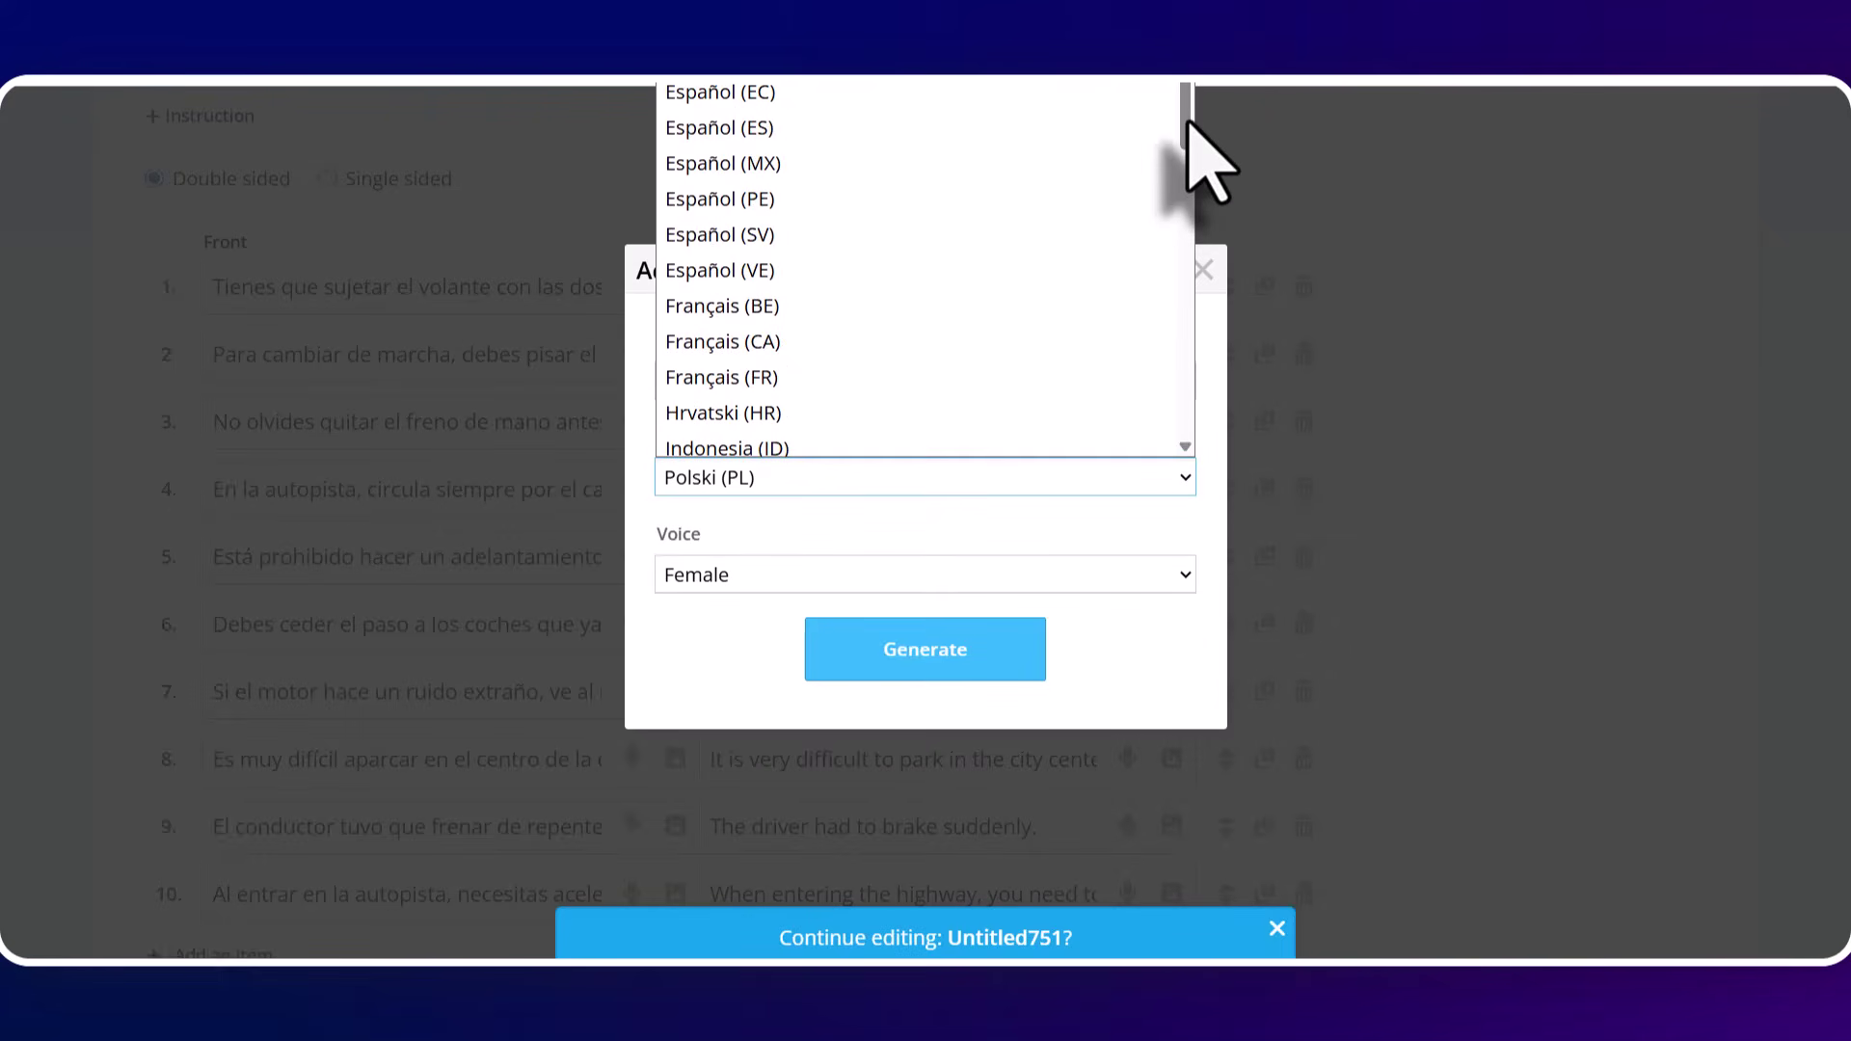
pyautogui.click(728, 237)
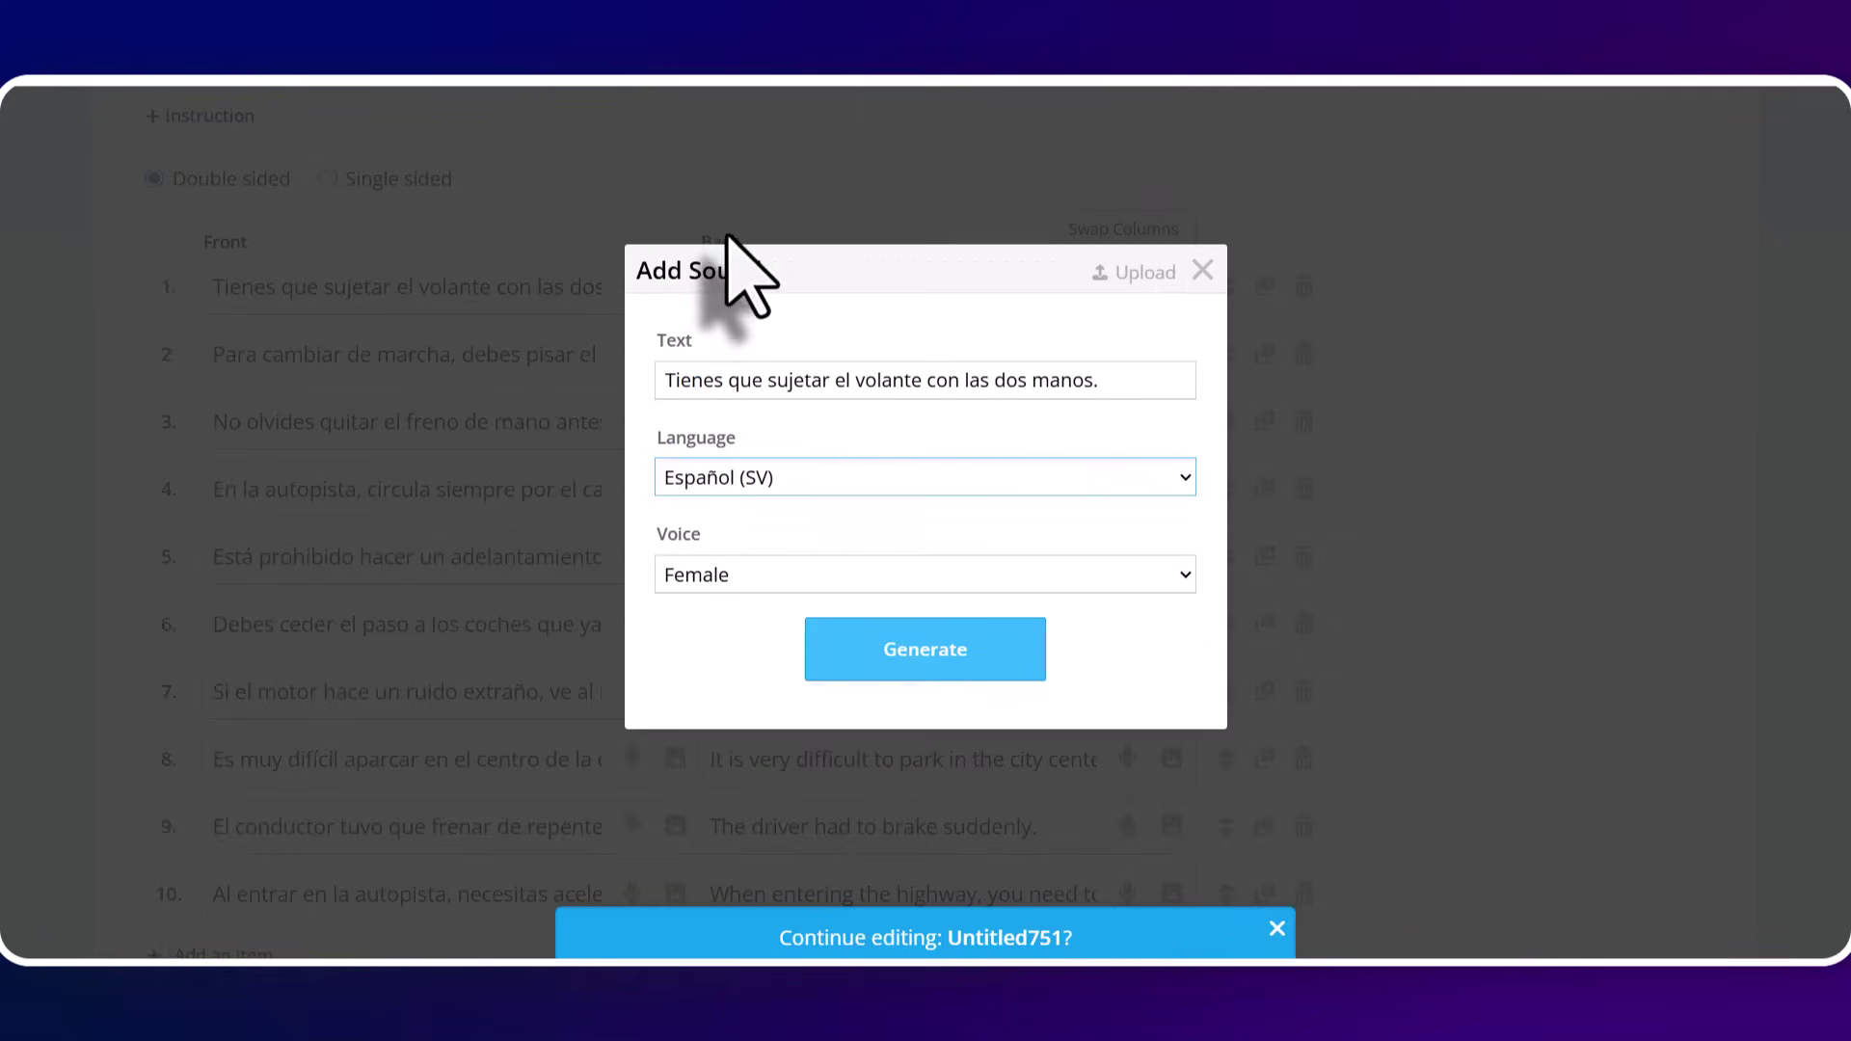
pyautogui.click(910, 647)
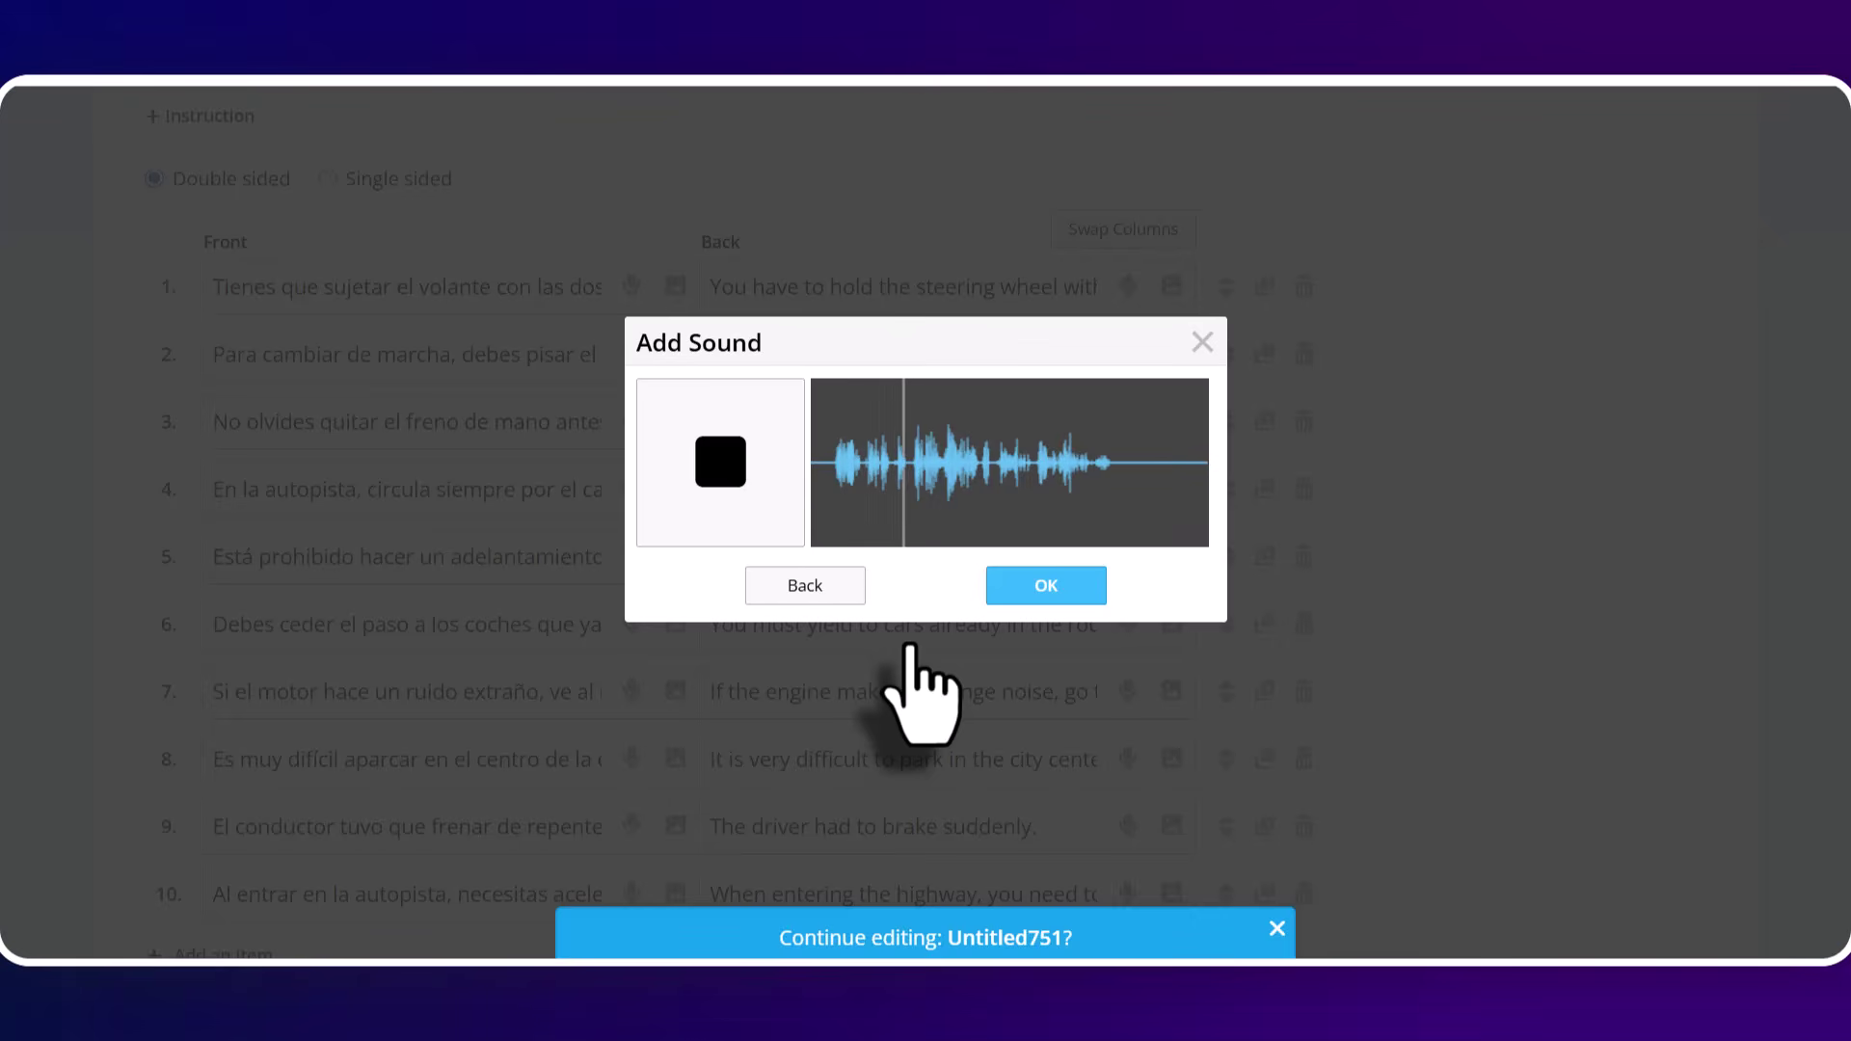
pyautogui.click(1039, 591)
# - Switch to Edcafe and start creating a new Reading Activity
pyautogui.moveTo(1838, 415); pyautogui.dragTo(1817, 216)
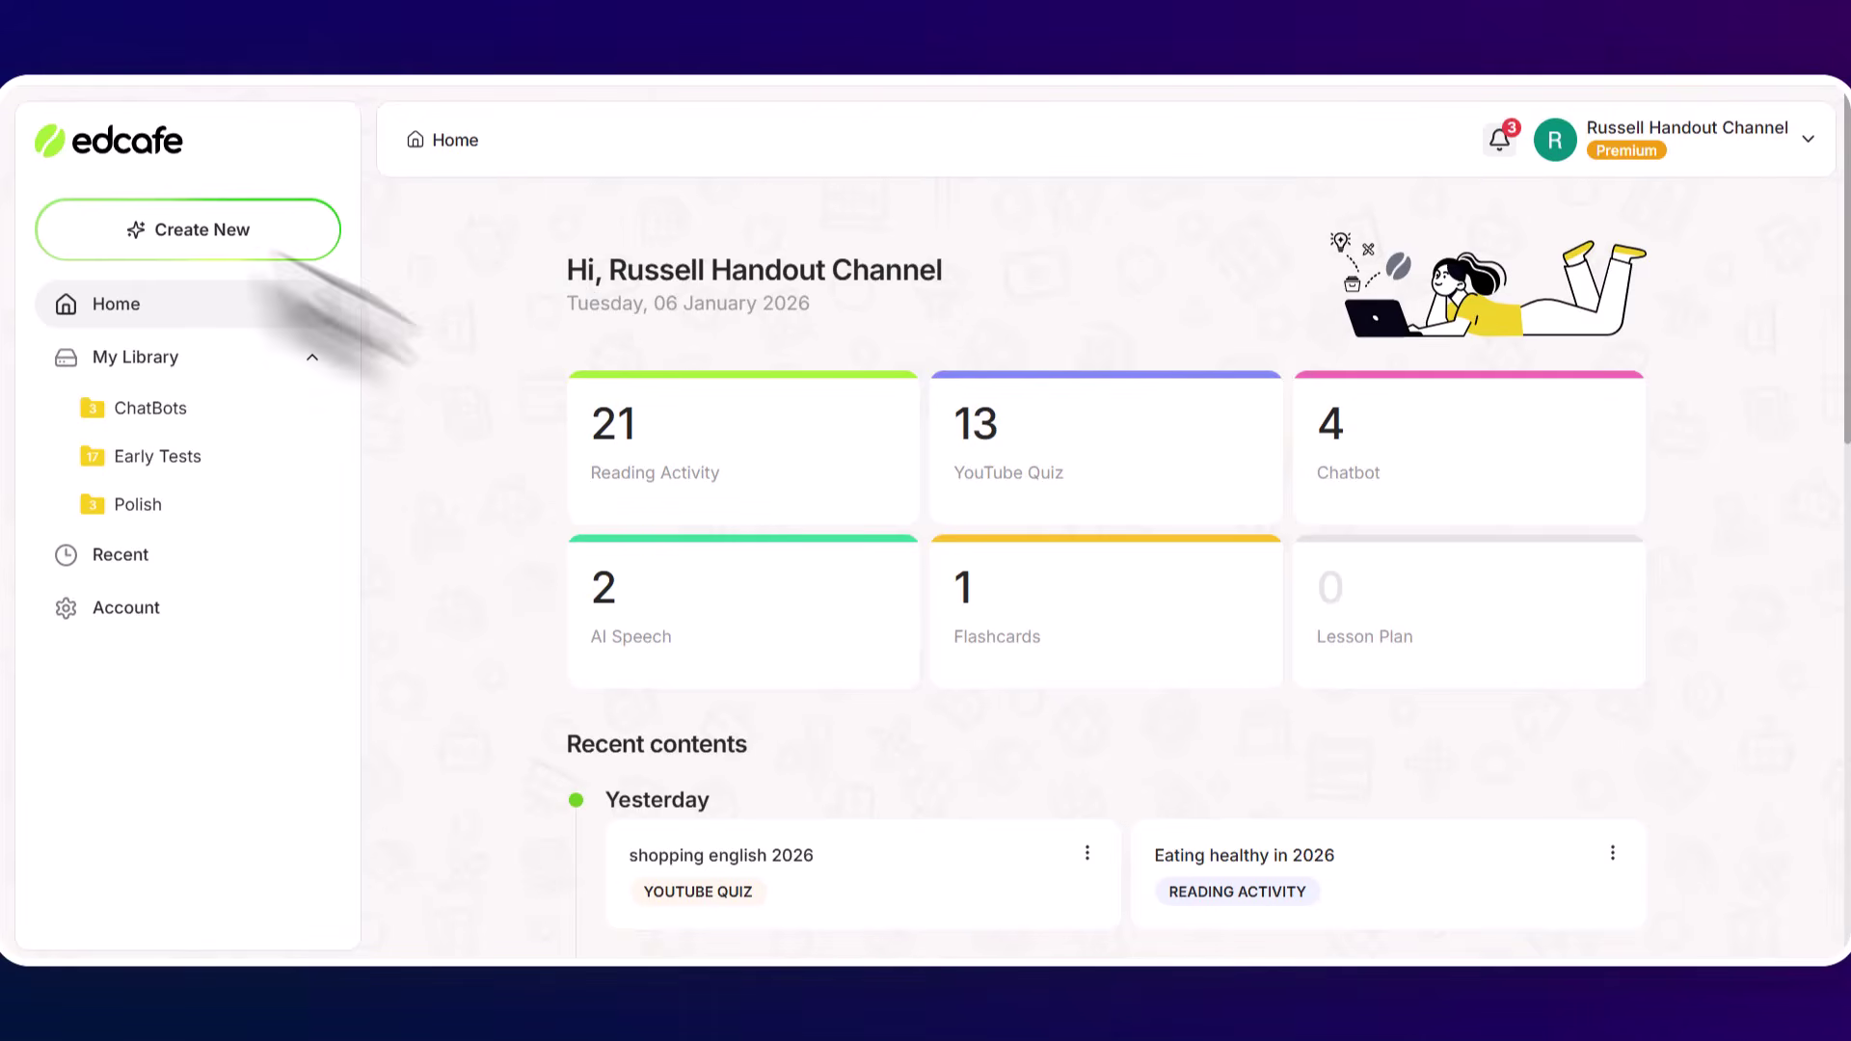
pyautogui.click(157, 239)
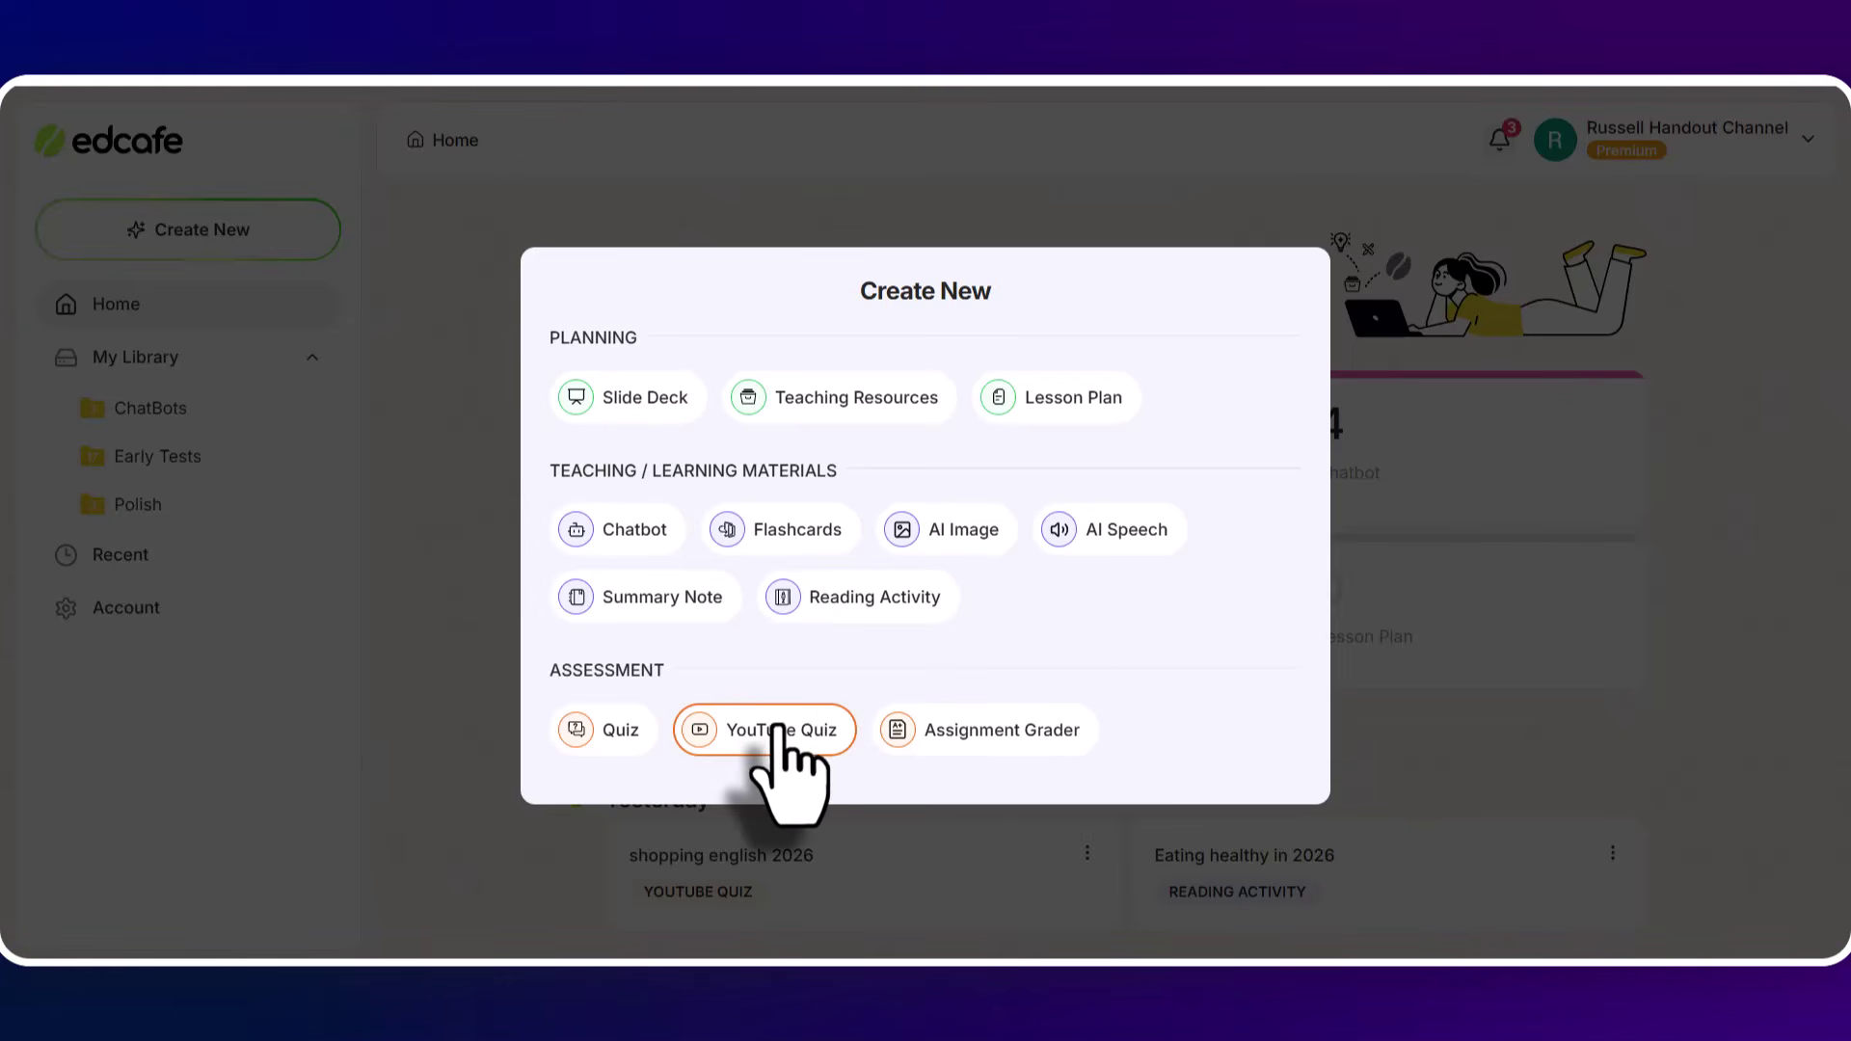
pyautogui.click(853, 603)
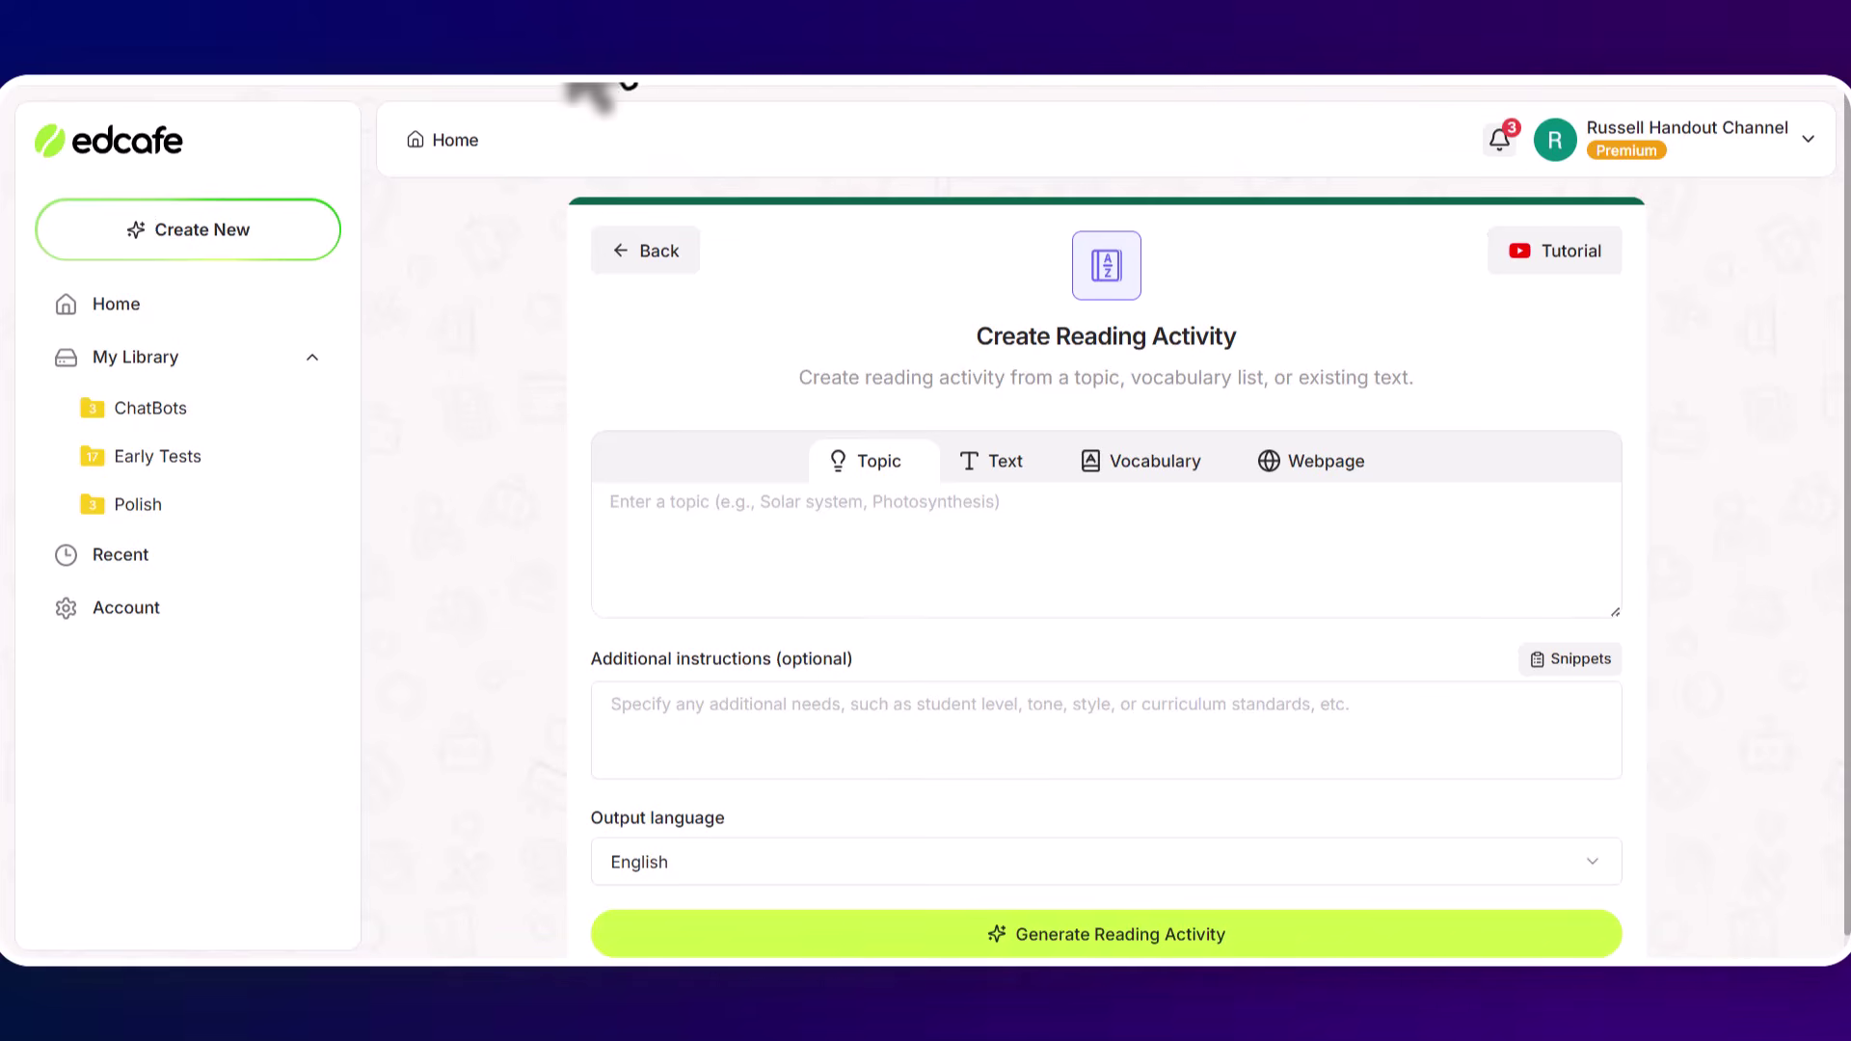
# - Return to Gemini, export the sentence table to a new Google Sheets file, open it, and widen column A to fit the sentences
pyautogui.click(582, 10)
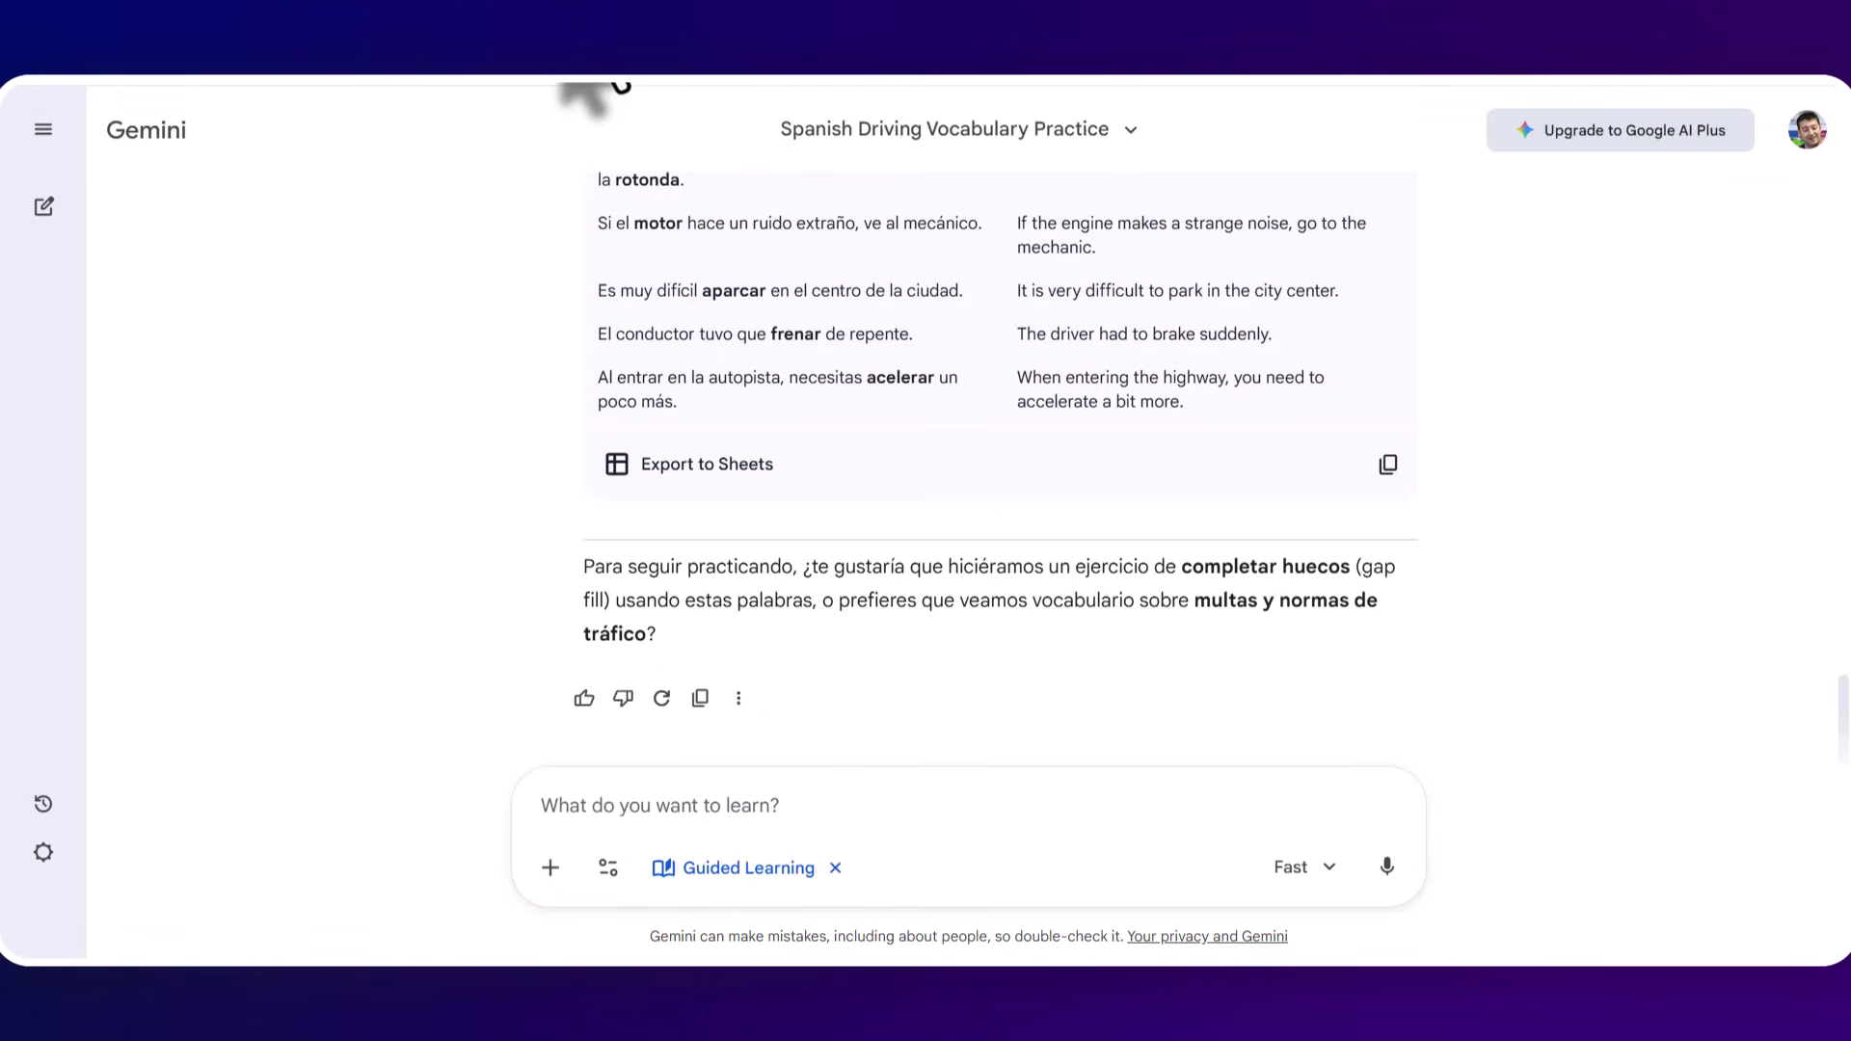
pyautogui.click(672, 466)
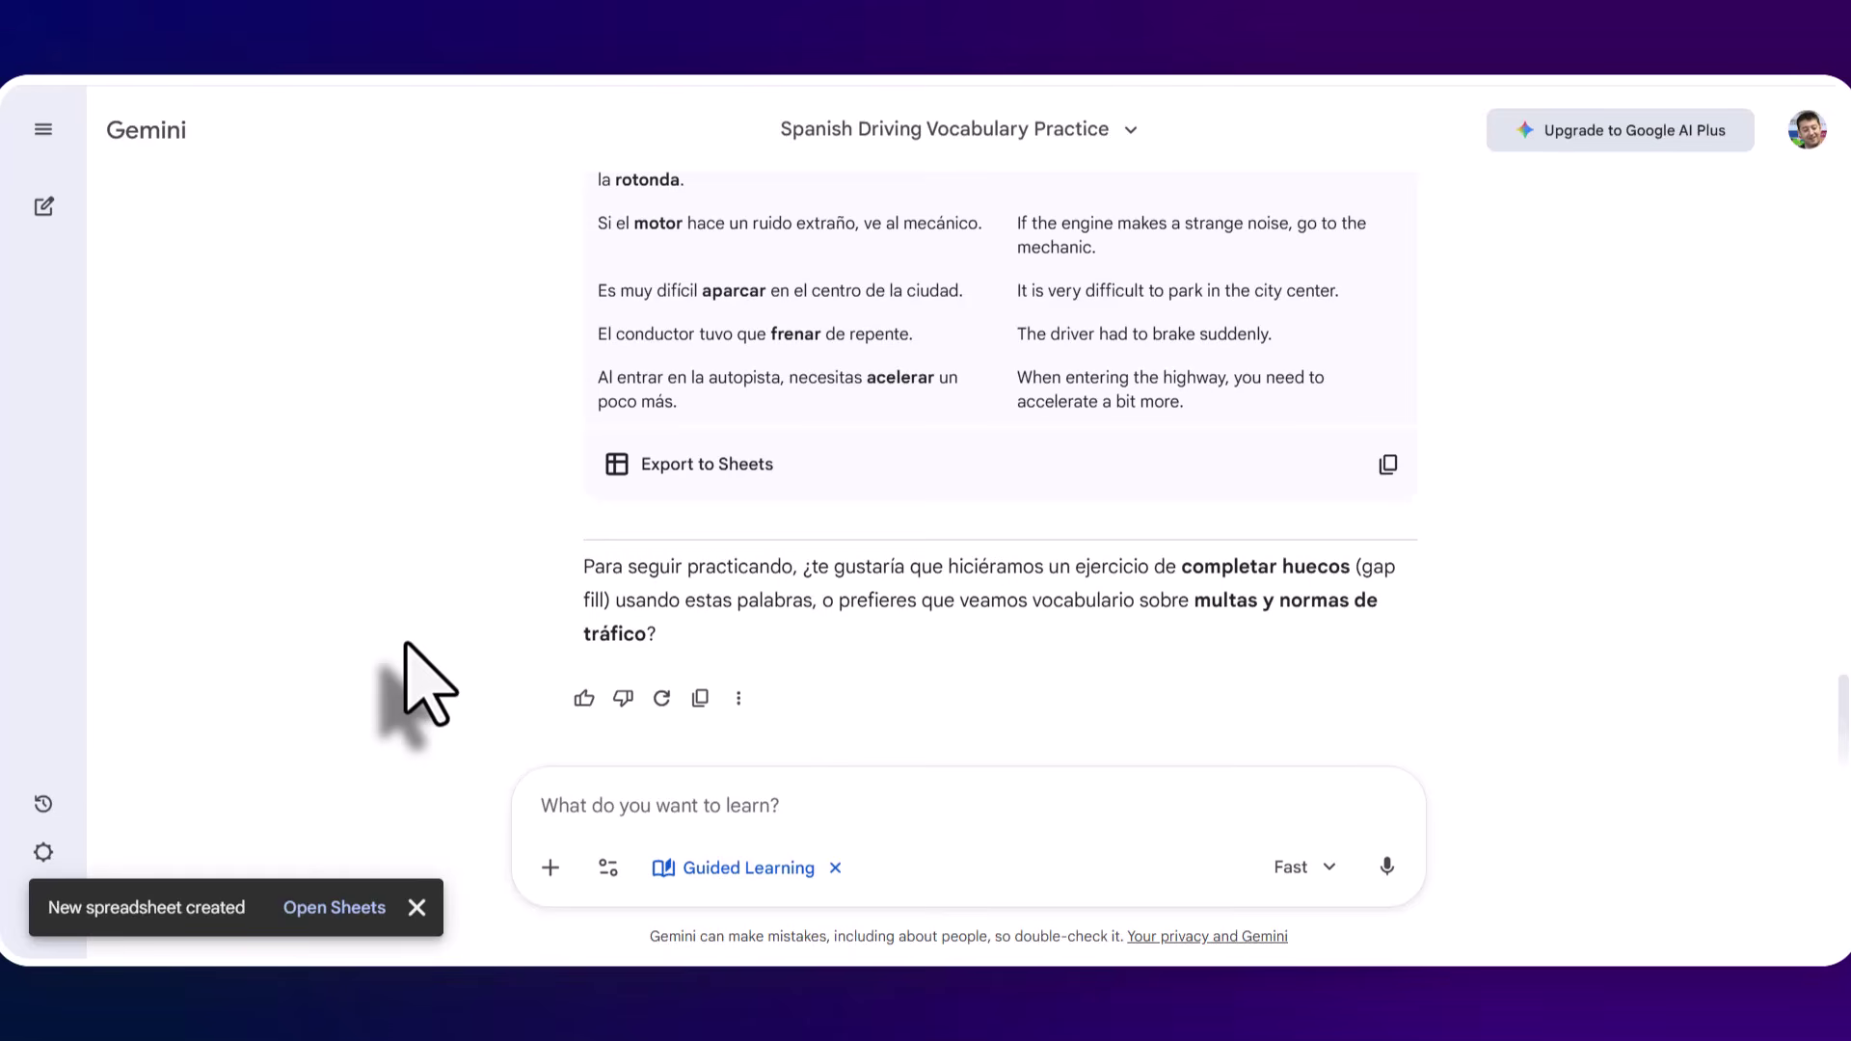
pyautogui.click(341, 911)
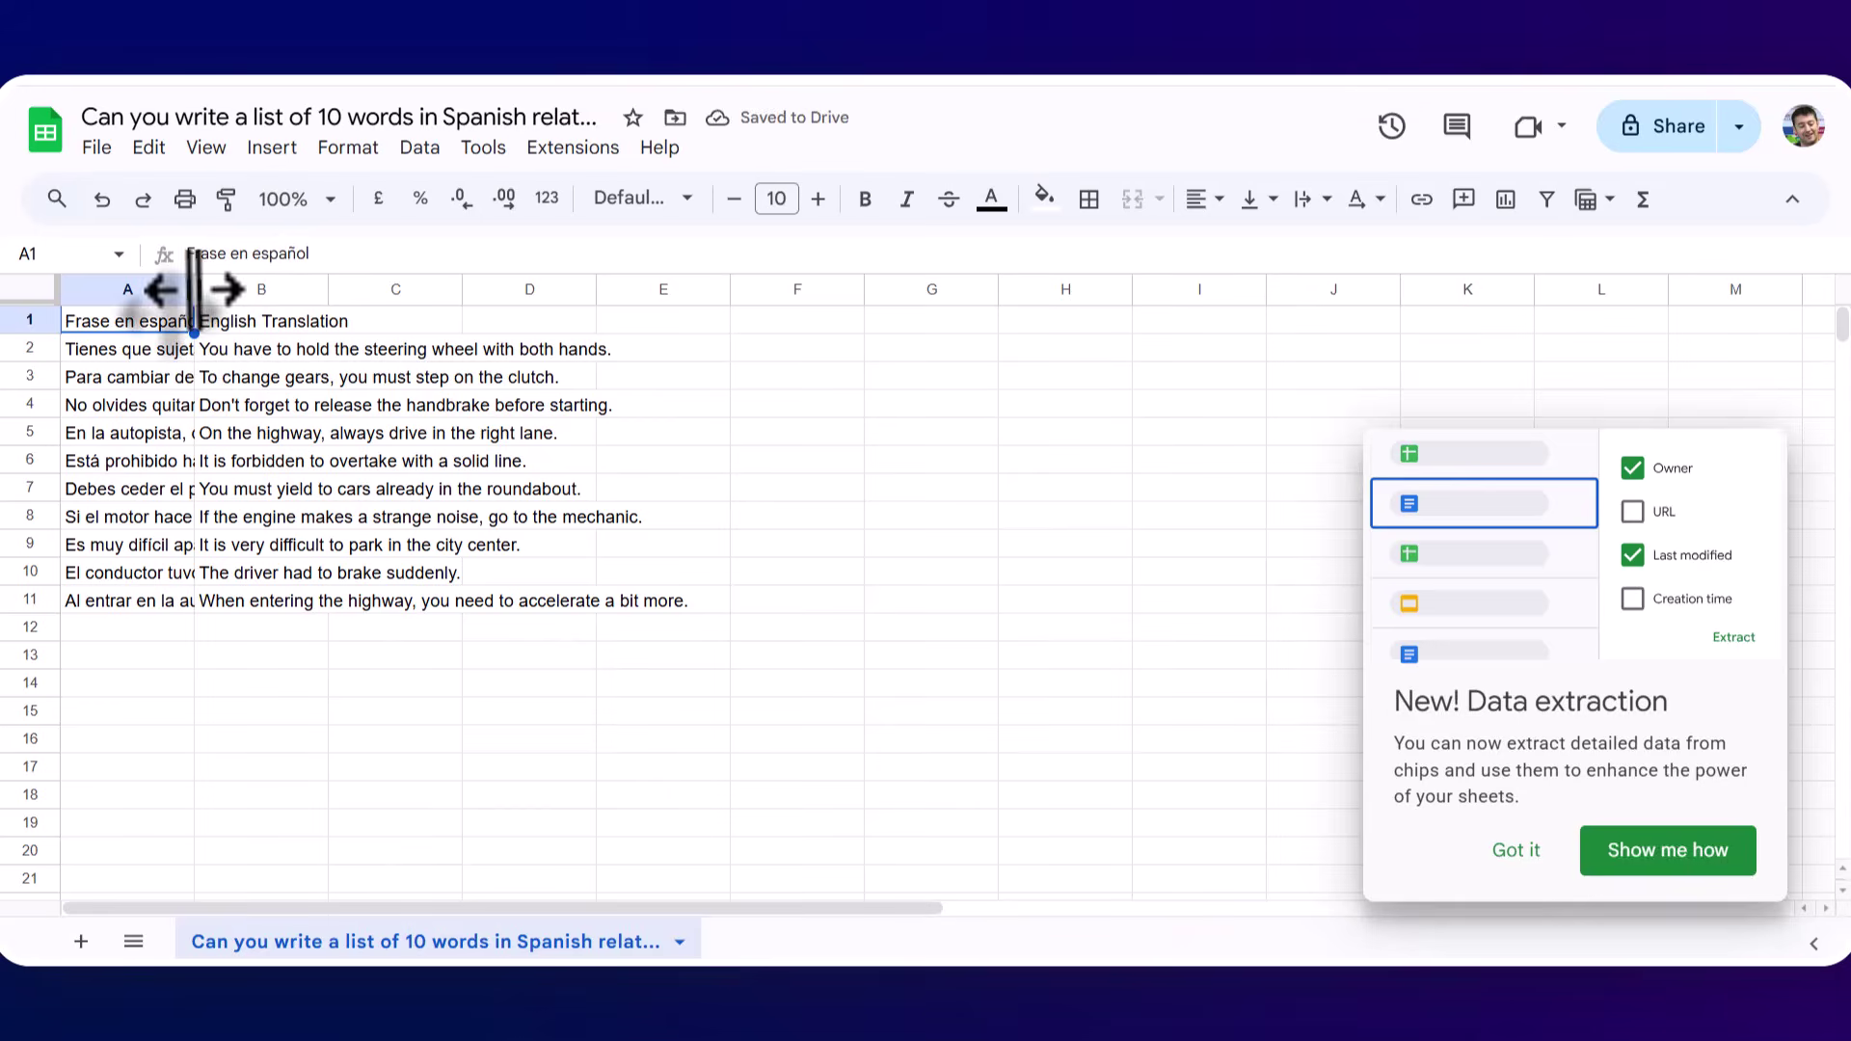
pyautogui.moveTo(194, 289); pyautogui.dragTo(710, 372)
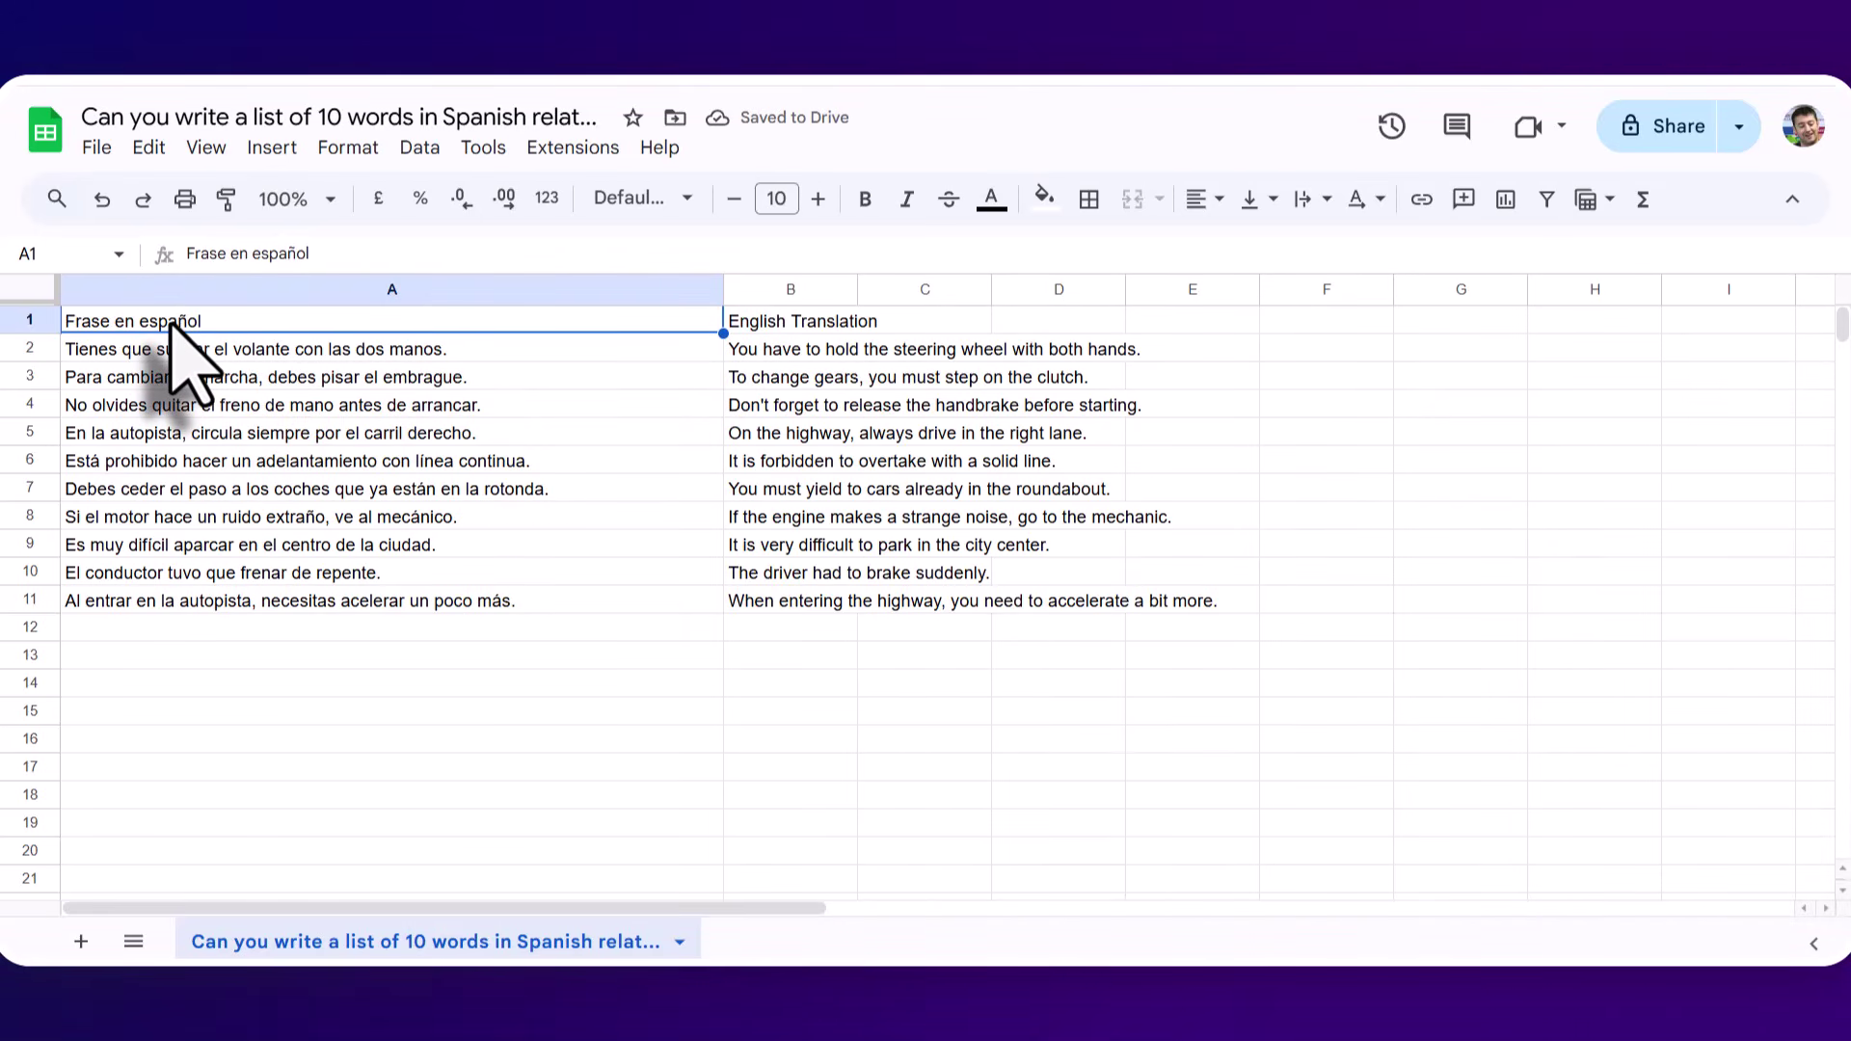
# - Select and copy the Spanish sentences in column A, from A1 to A11 with the header
pyautogui.hotkey('shift', 'Down')
pyautogui.hotkey('shift', 'Down')
pyautogui.hotkey('shift', 'Down')
pyautogui.hotkey('shift', 'Down')
pyautogui.hotkey('shift', 'Down')
pyautogui.hotkey('shift', 'Down')
pyautogui.hotkey('shift', 'Down')
pyautogui.hotkey('shift', 'Down')
pyautogui.hotkey('shift', 'Down')
pyautogui.hotkey('shift', 'Down')
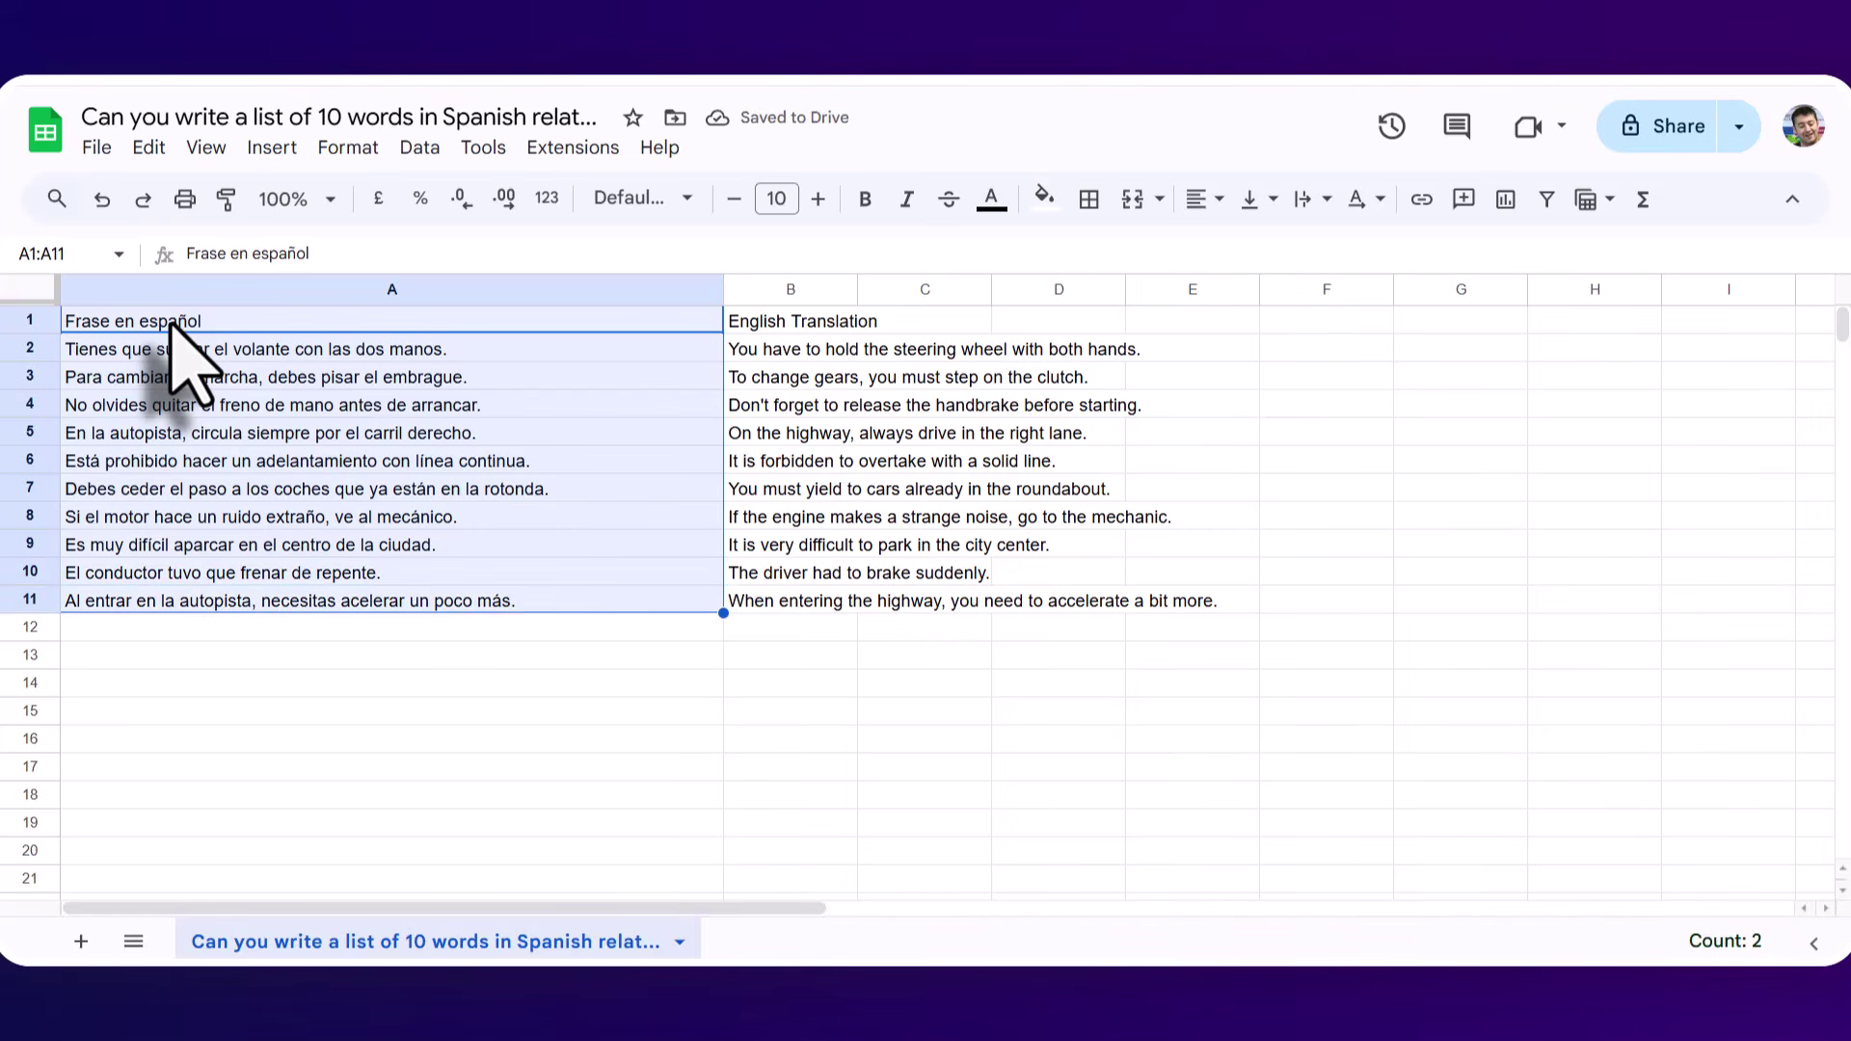
# - Back in Edcafe, enter "Can you use this vocabulary to write story in Spanish at level B1" as vocabulary input and paste the copied sentences after it
pyautogui.click(883, 92)
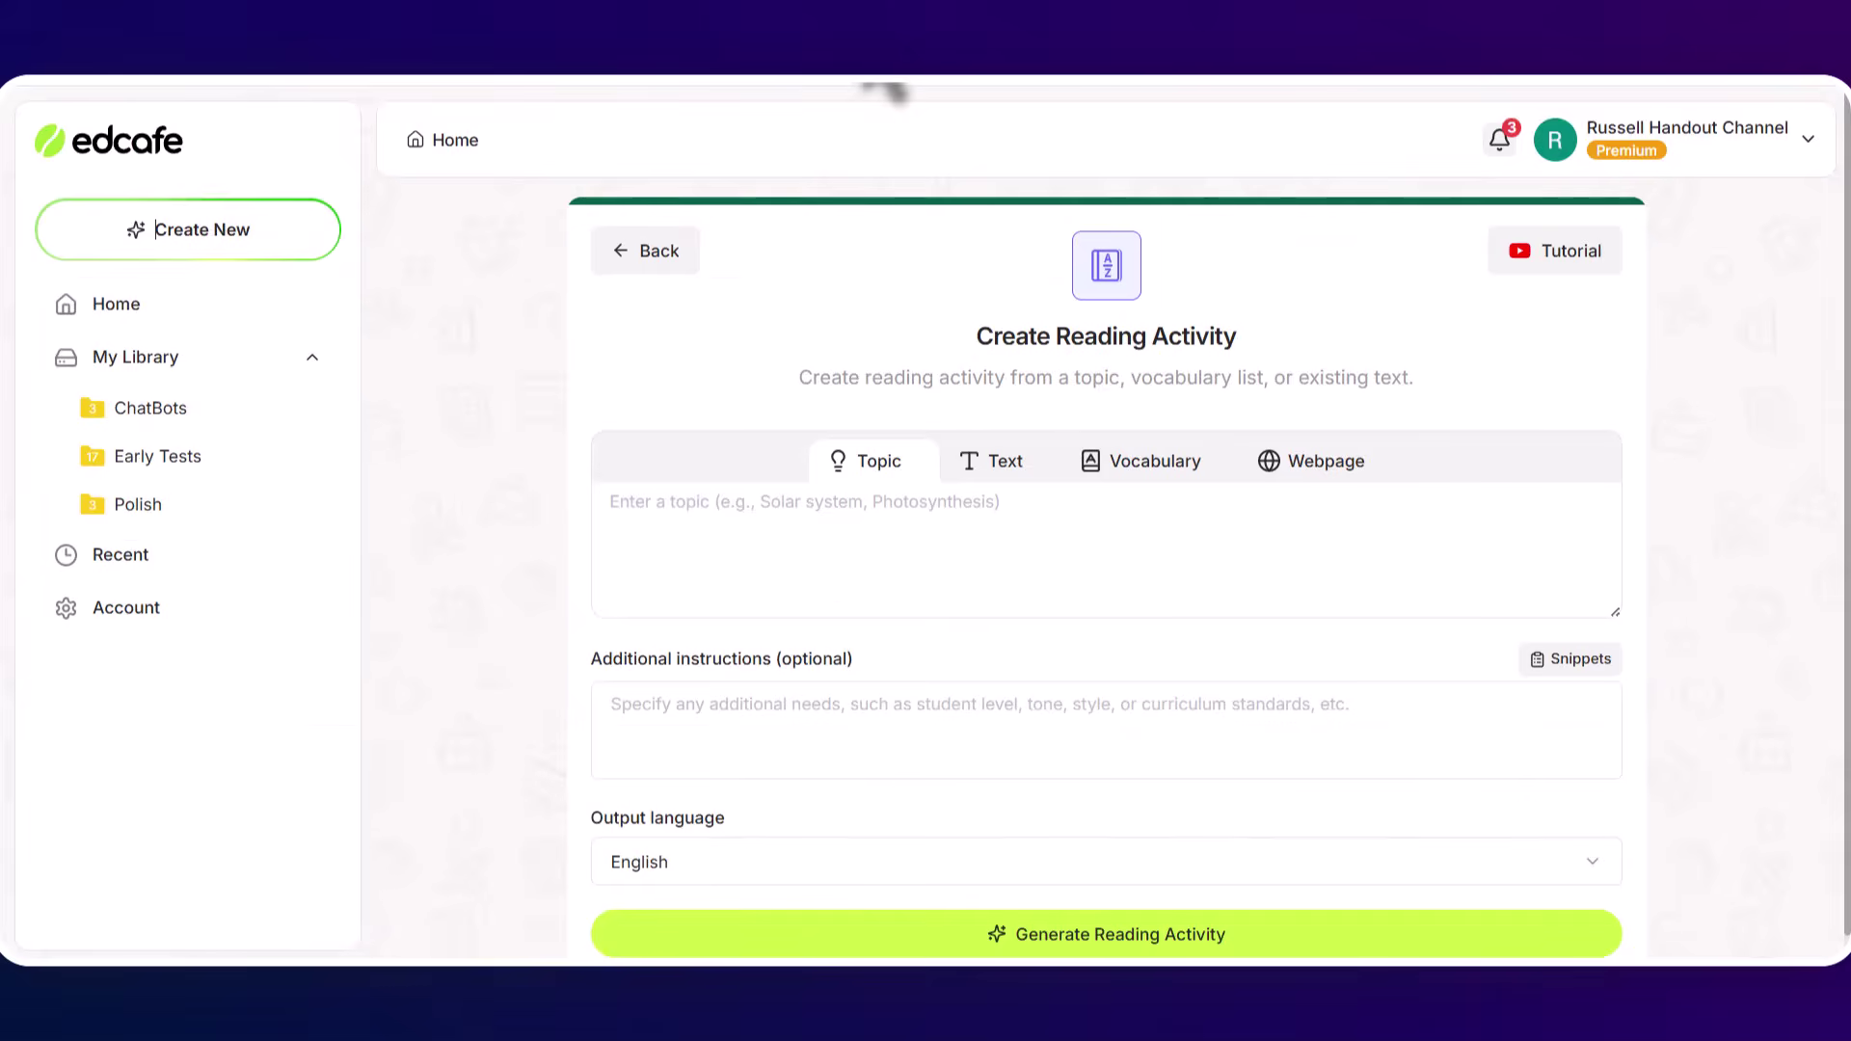
pyautogui.click(1123, 464)
pyautogui.click(690, 546)
pyautogui.write('Ca')
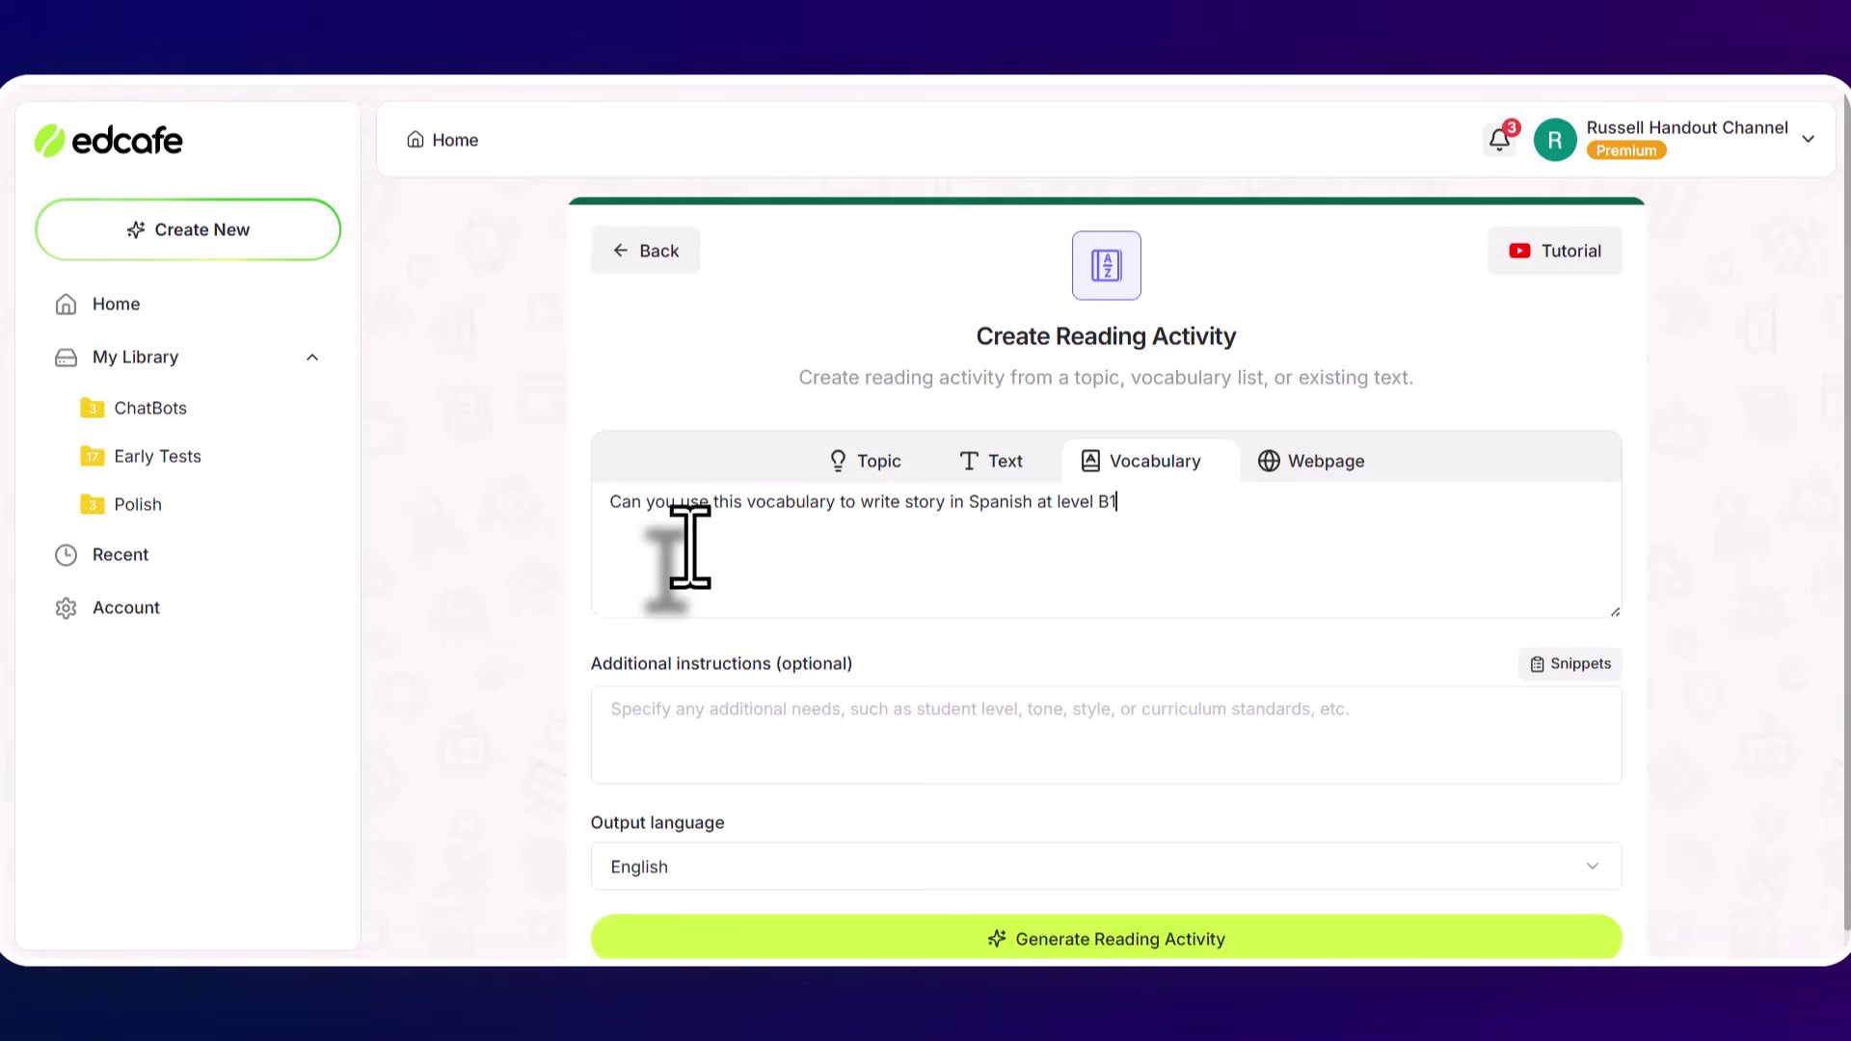
pyautogui.hotkey('ctrl', 'v')
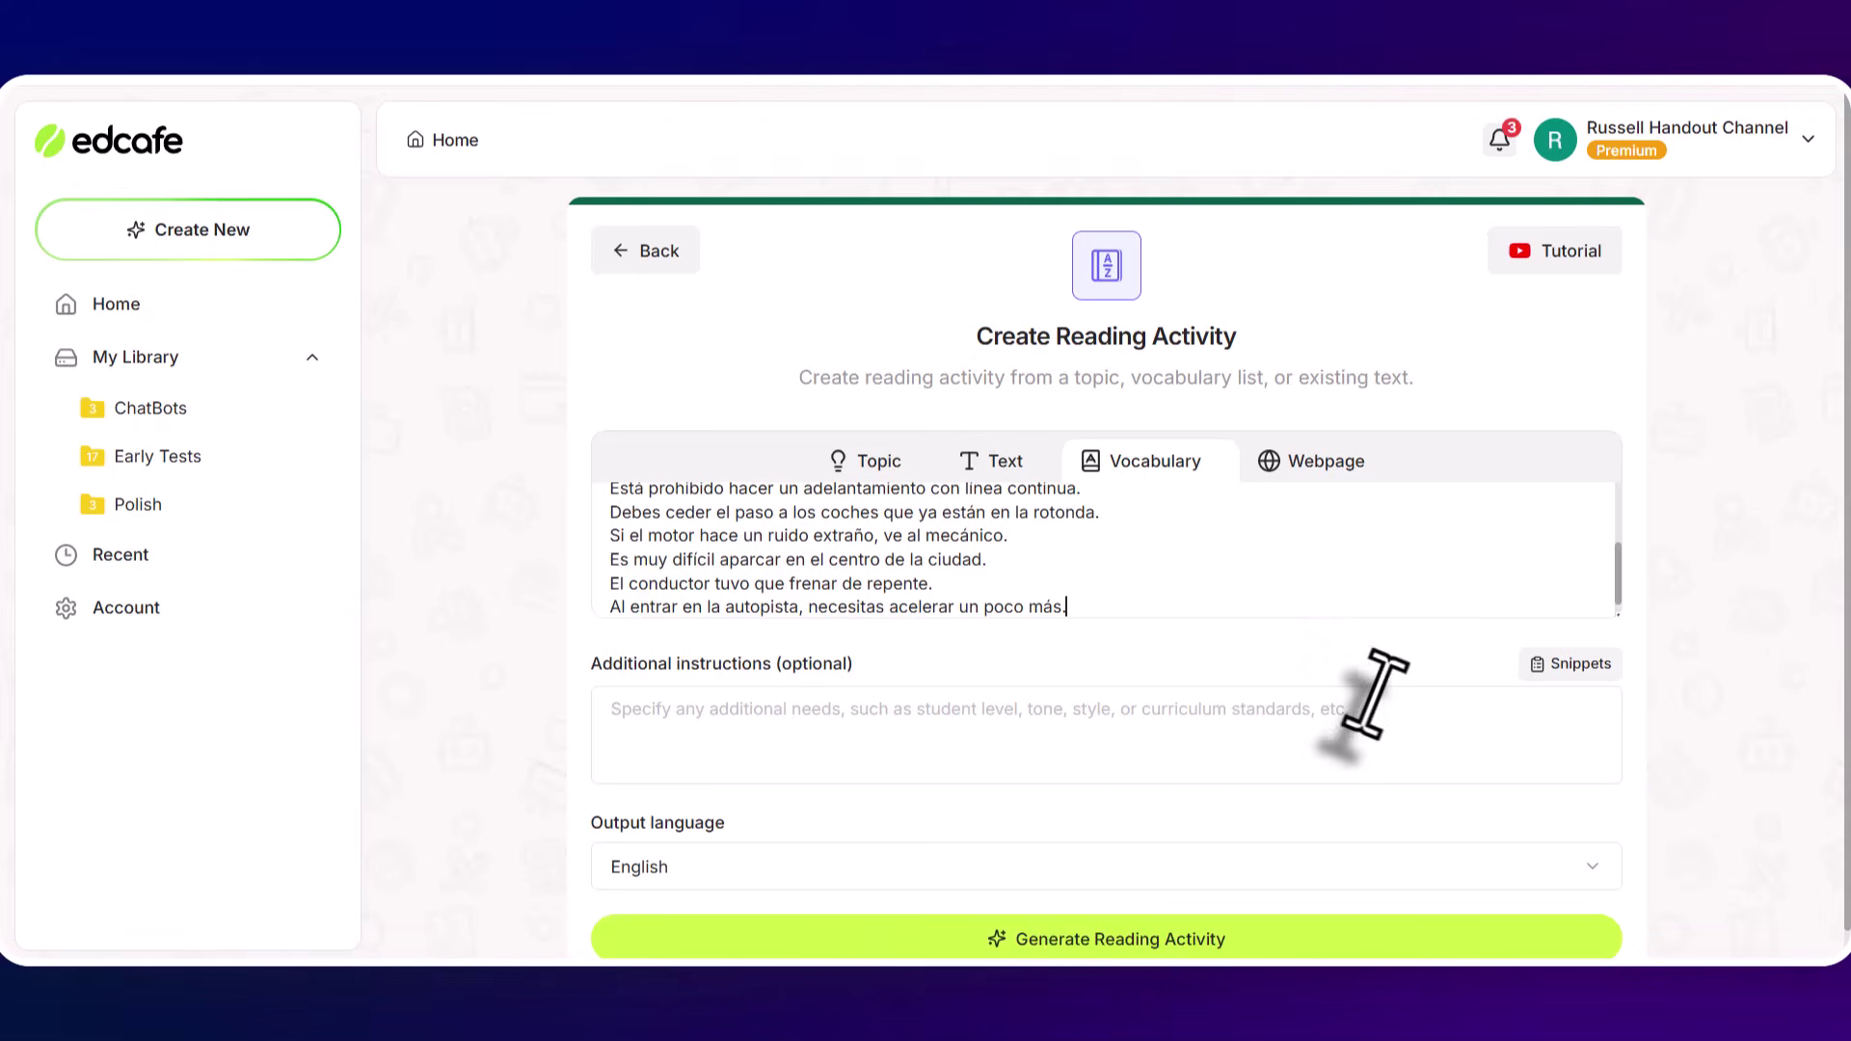
# - Set the output language to Spanish (Español), generate the reading activity, and review the resulting passage
pyautogui.click(1599, 869)
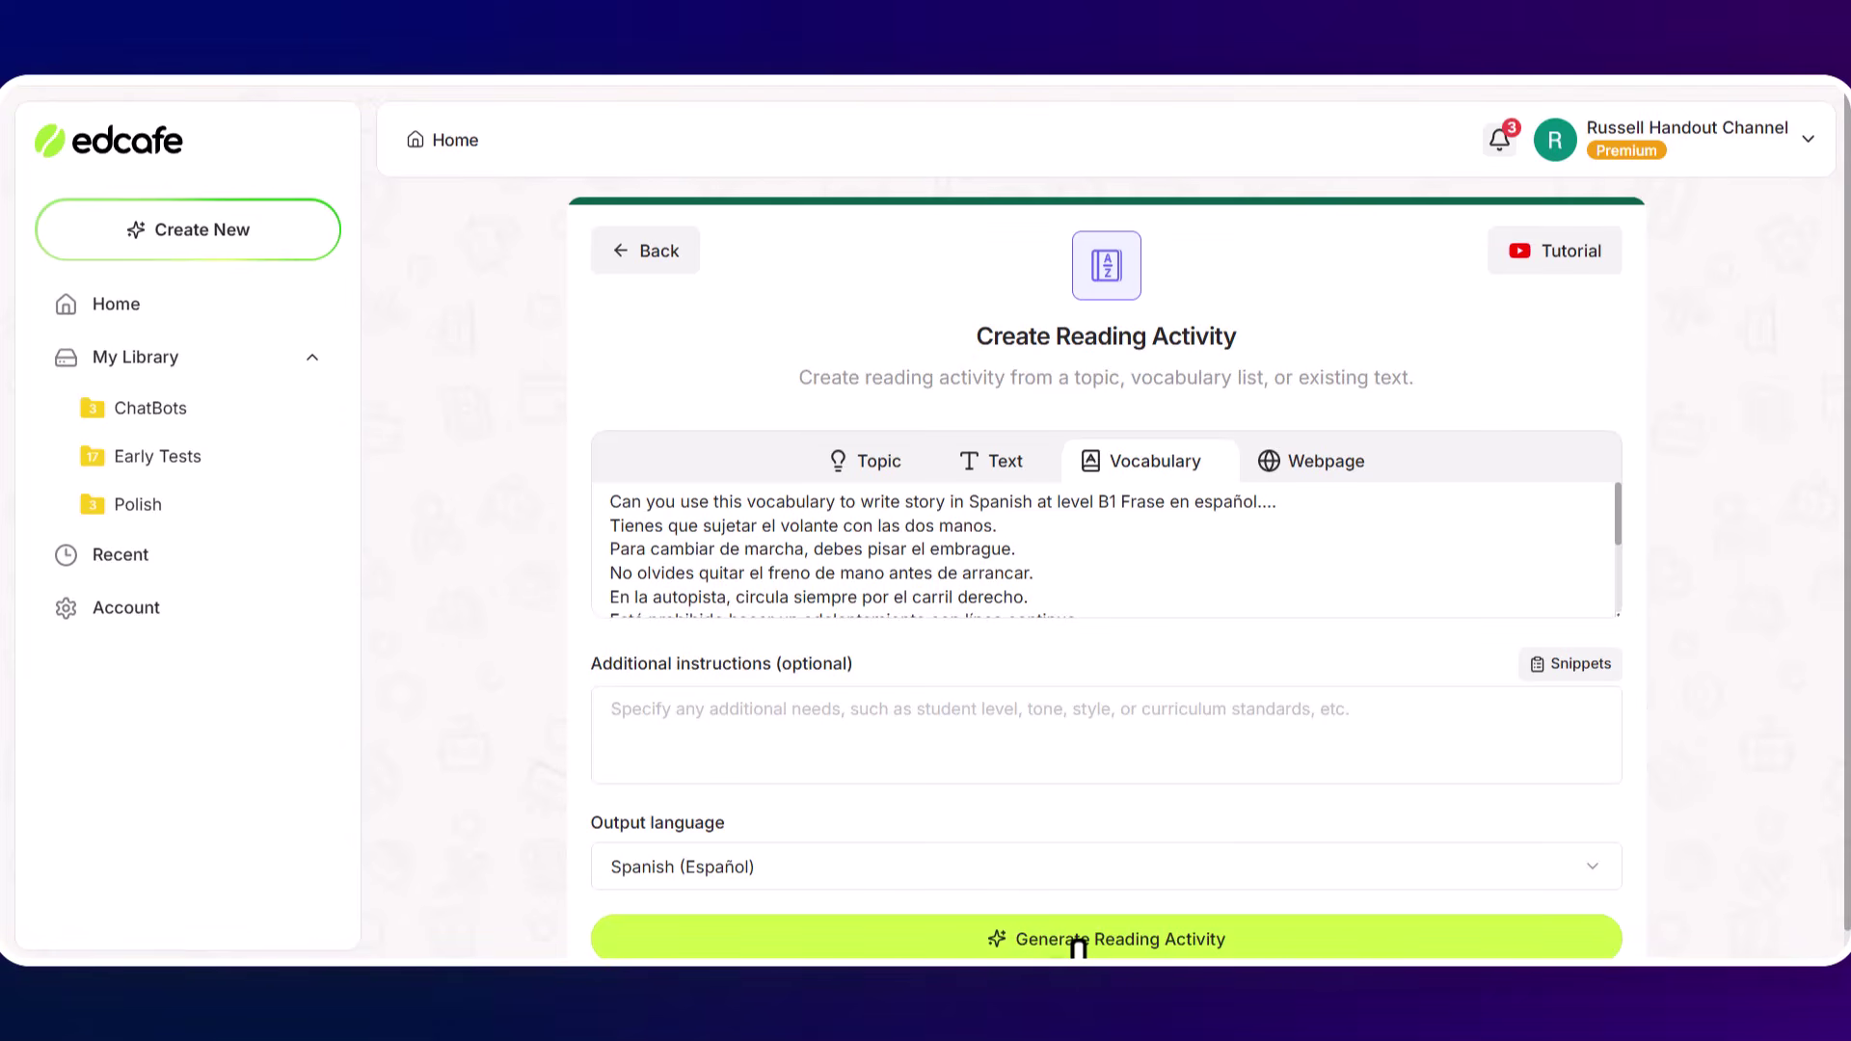
pyautogui.click(1078, 941)
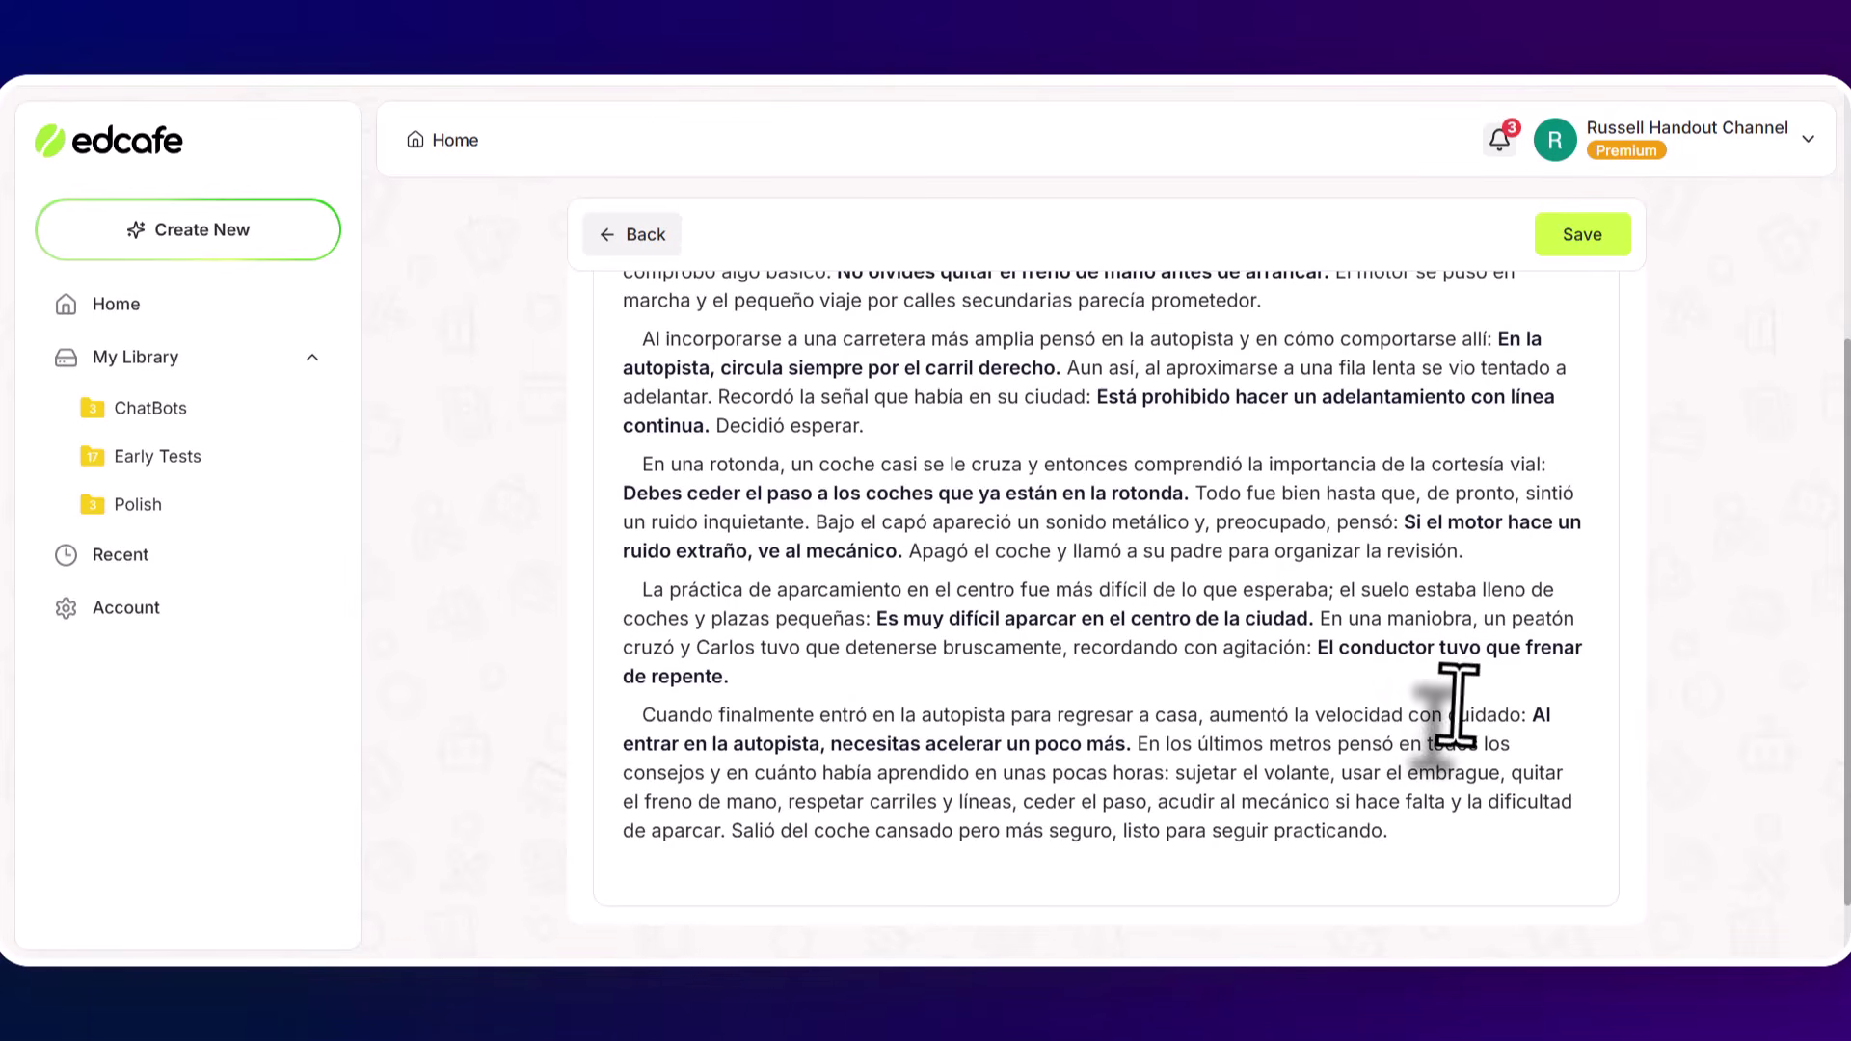
pyautogui.moveTo(1840, 578); pyautogui.dragTo(1837, 277)
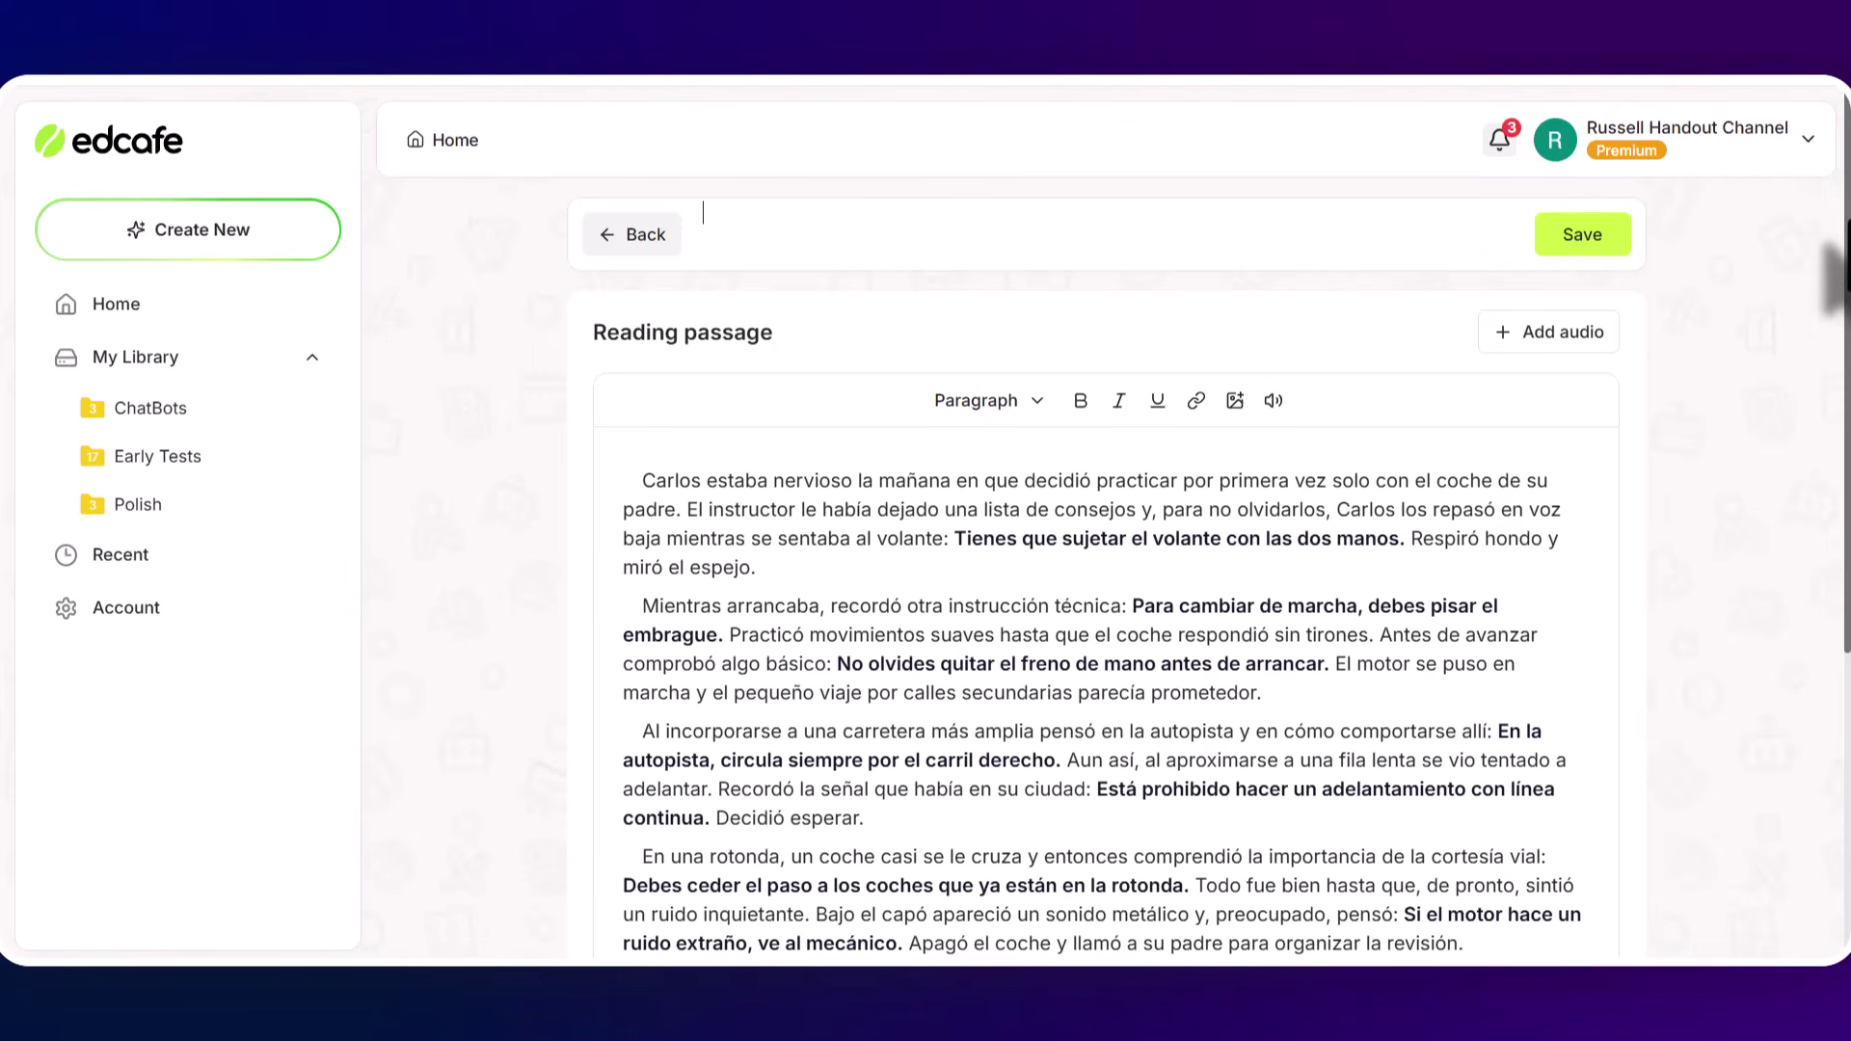
# - Generate audio for the reading passage with the Maria (Mexico) voice and preview the beginning of the recording
pyautogui.click(1539, 334)
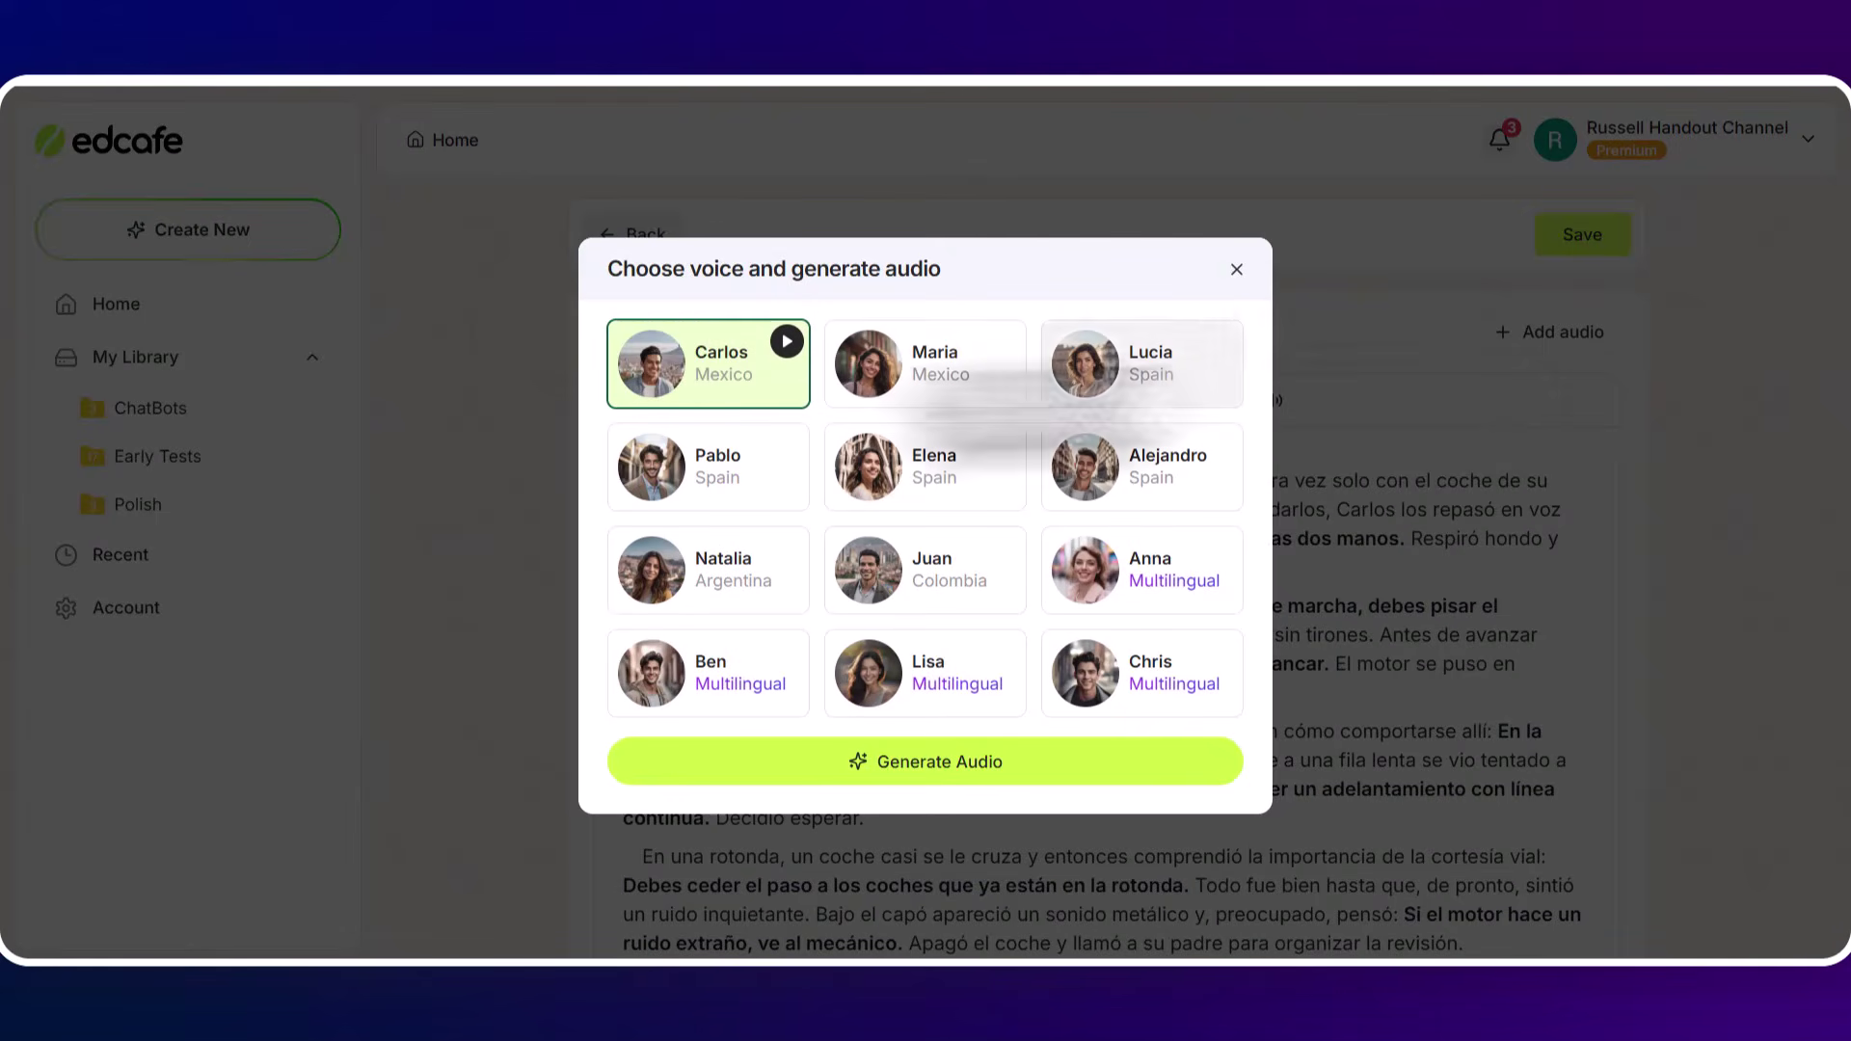
pyautogui.click(914, 349)
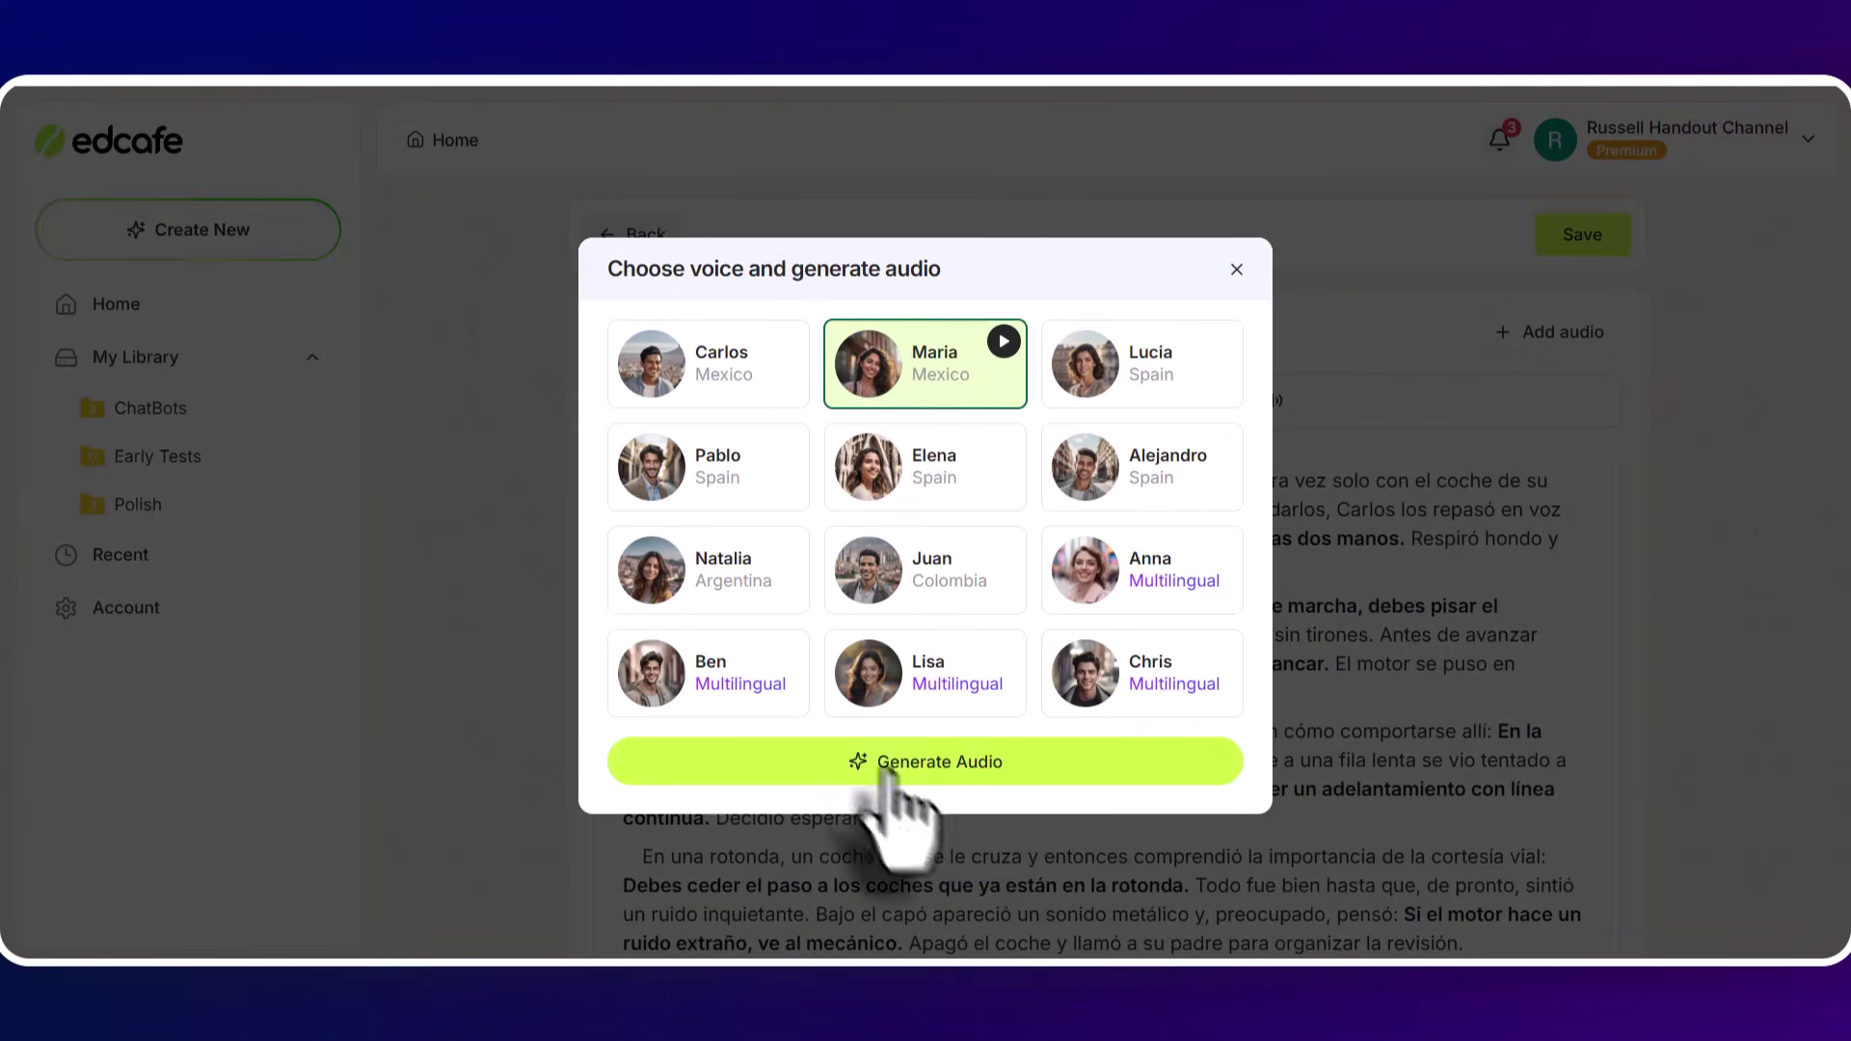
pyautogui.click(919, 766)
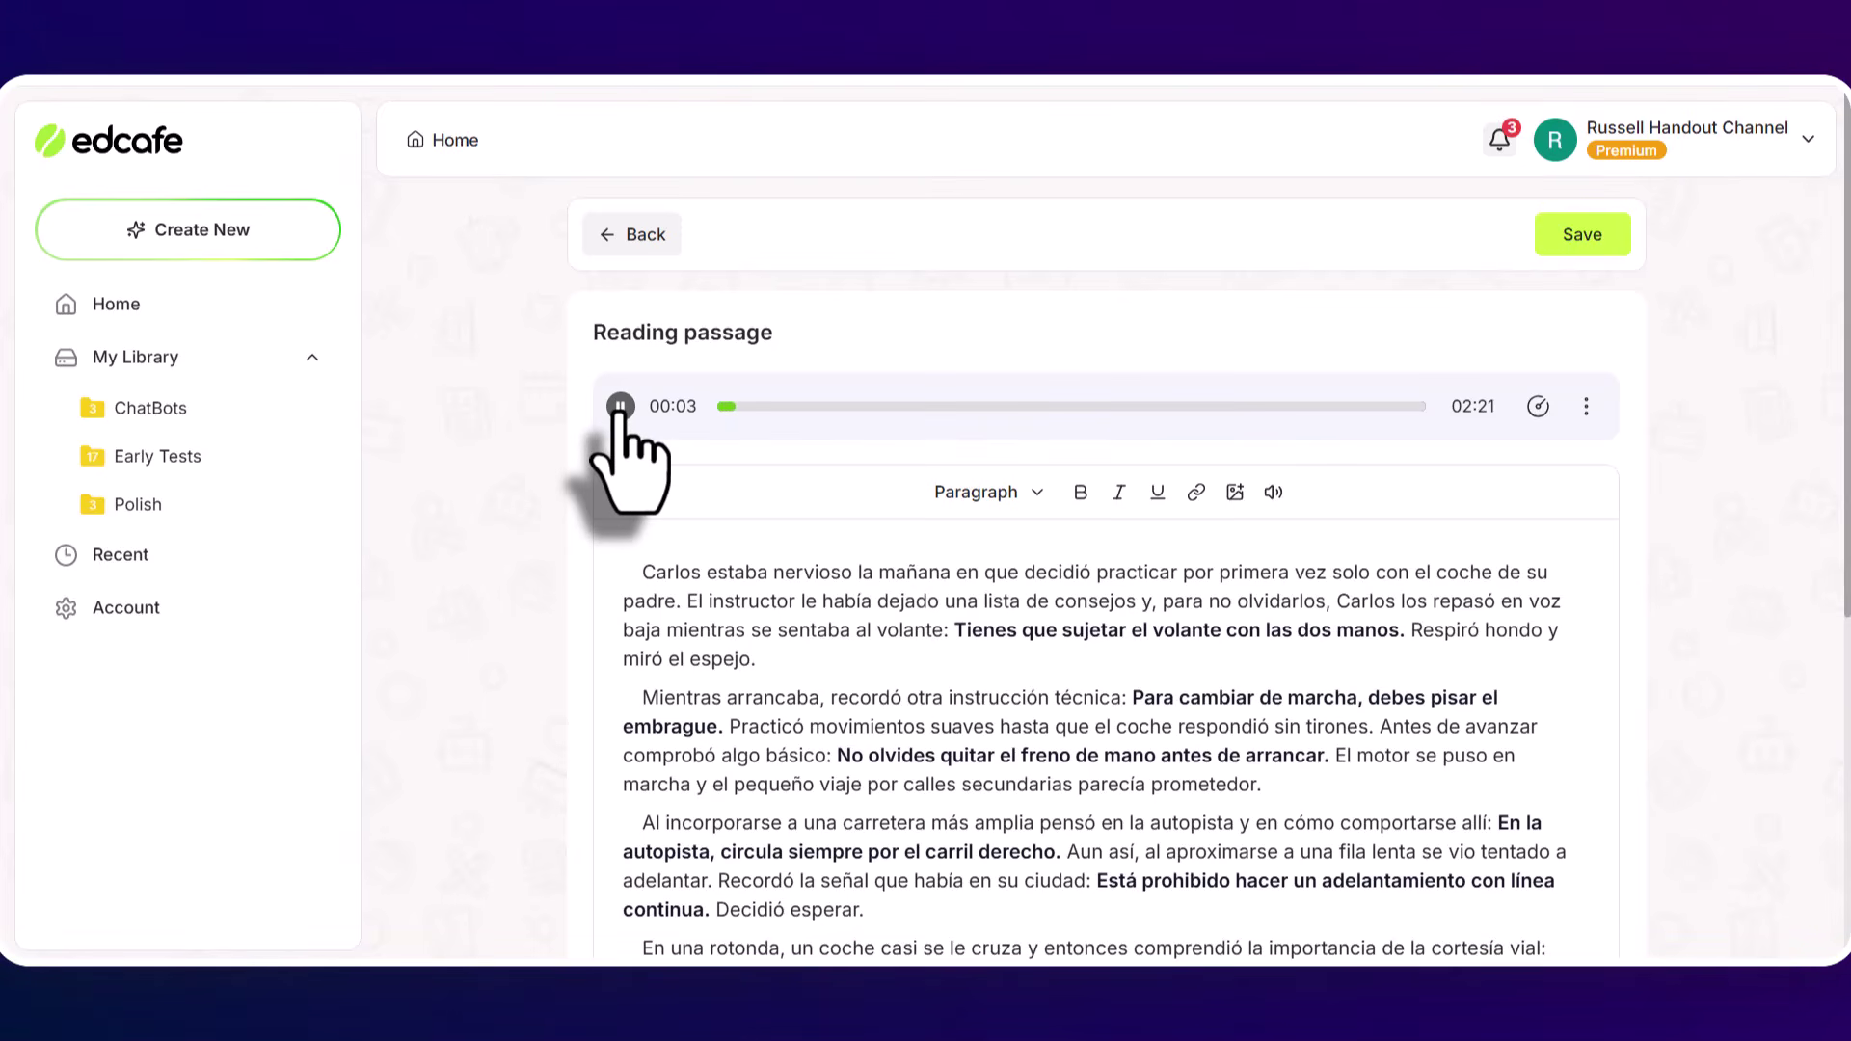
pyautogui.click(620, 405)
# - Check the audio's extra options and set its playback speed to 0.75 x
pyautogui.click(1585, 406)
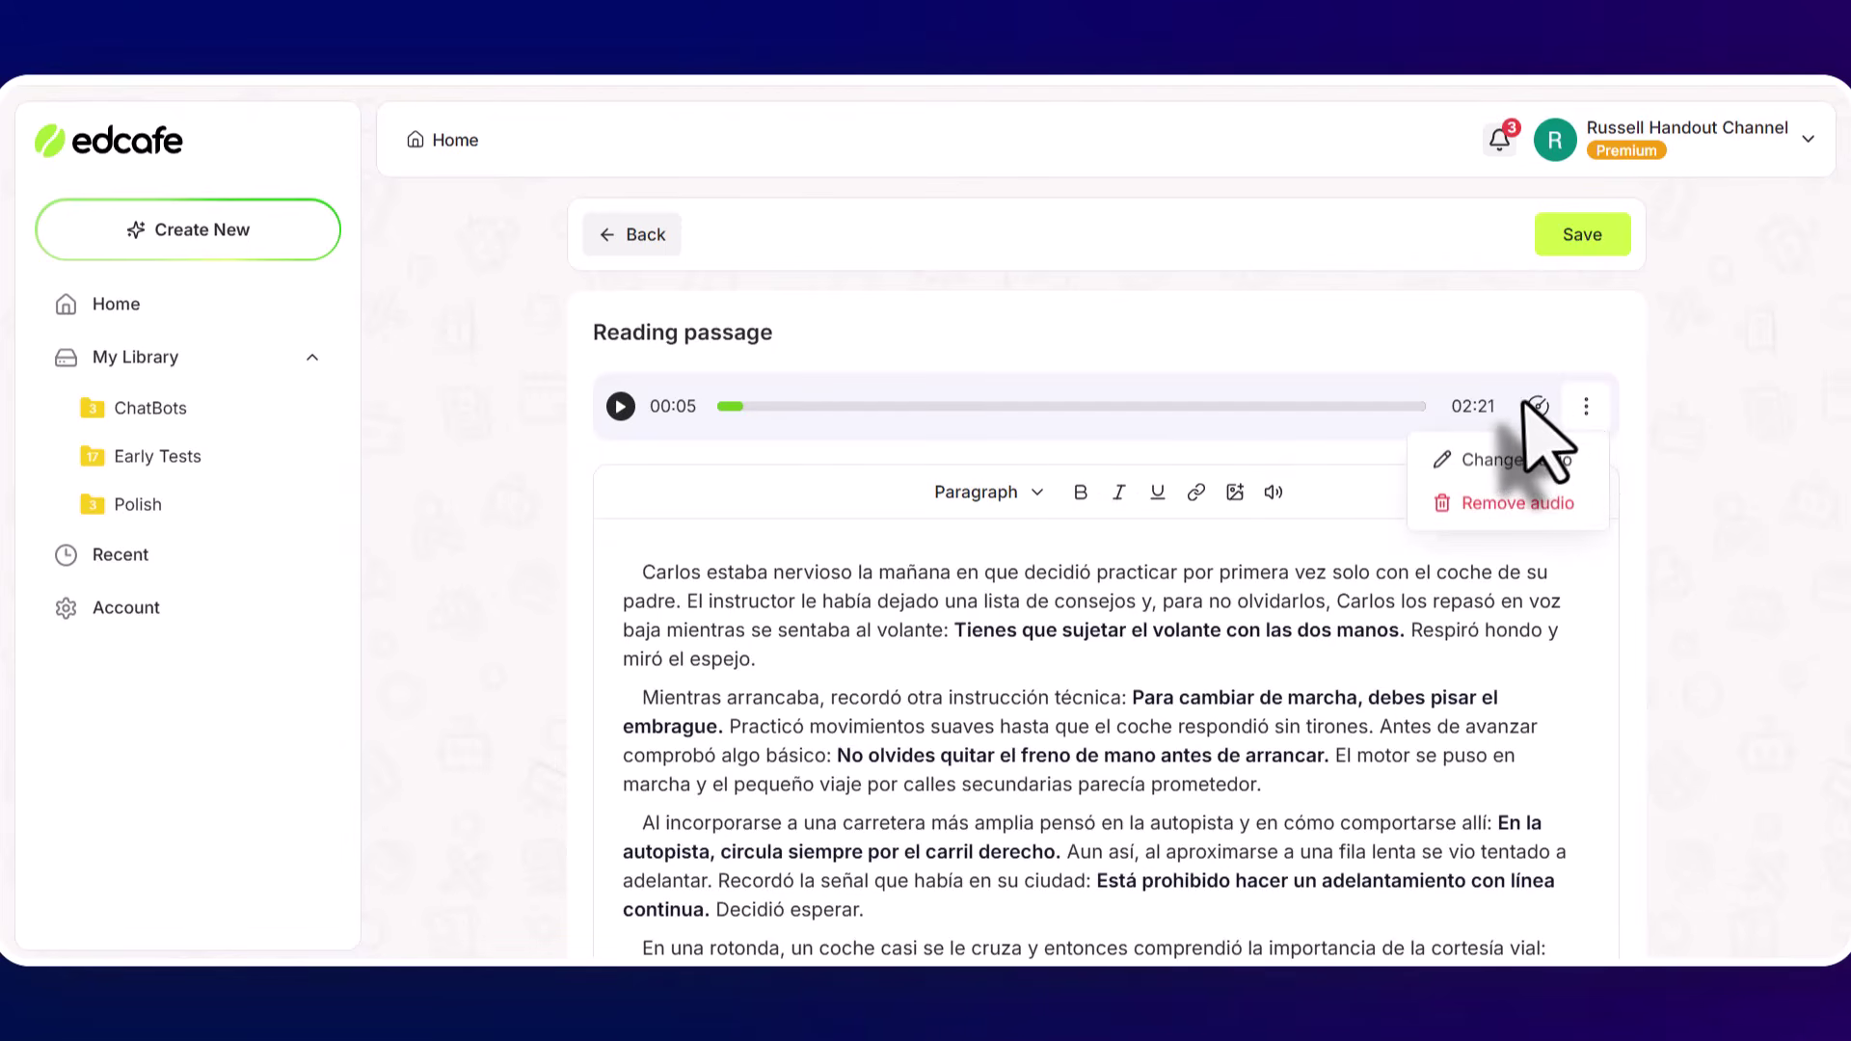
pyautogui.click(1538, 406)
pyautogui.click(1538, 406)
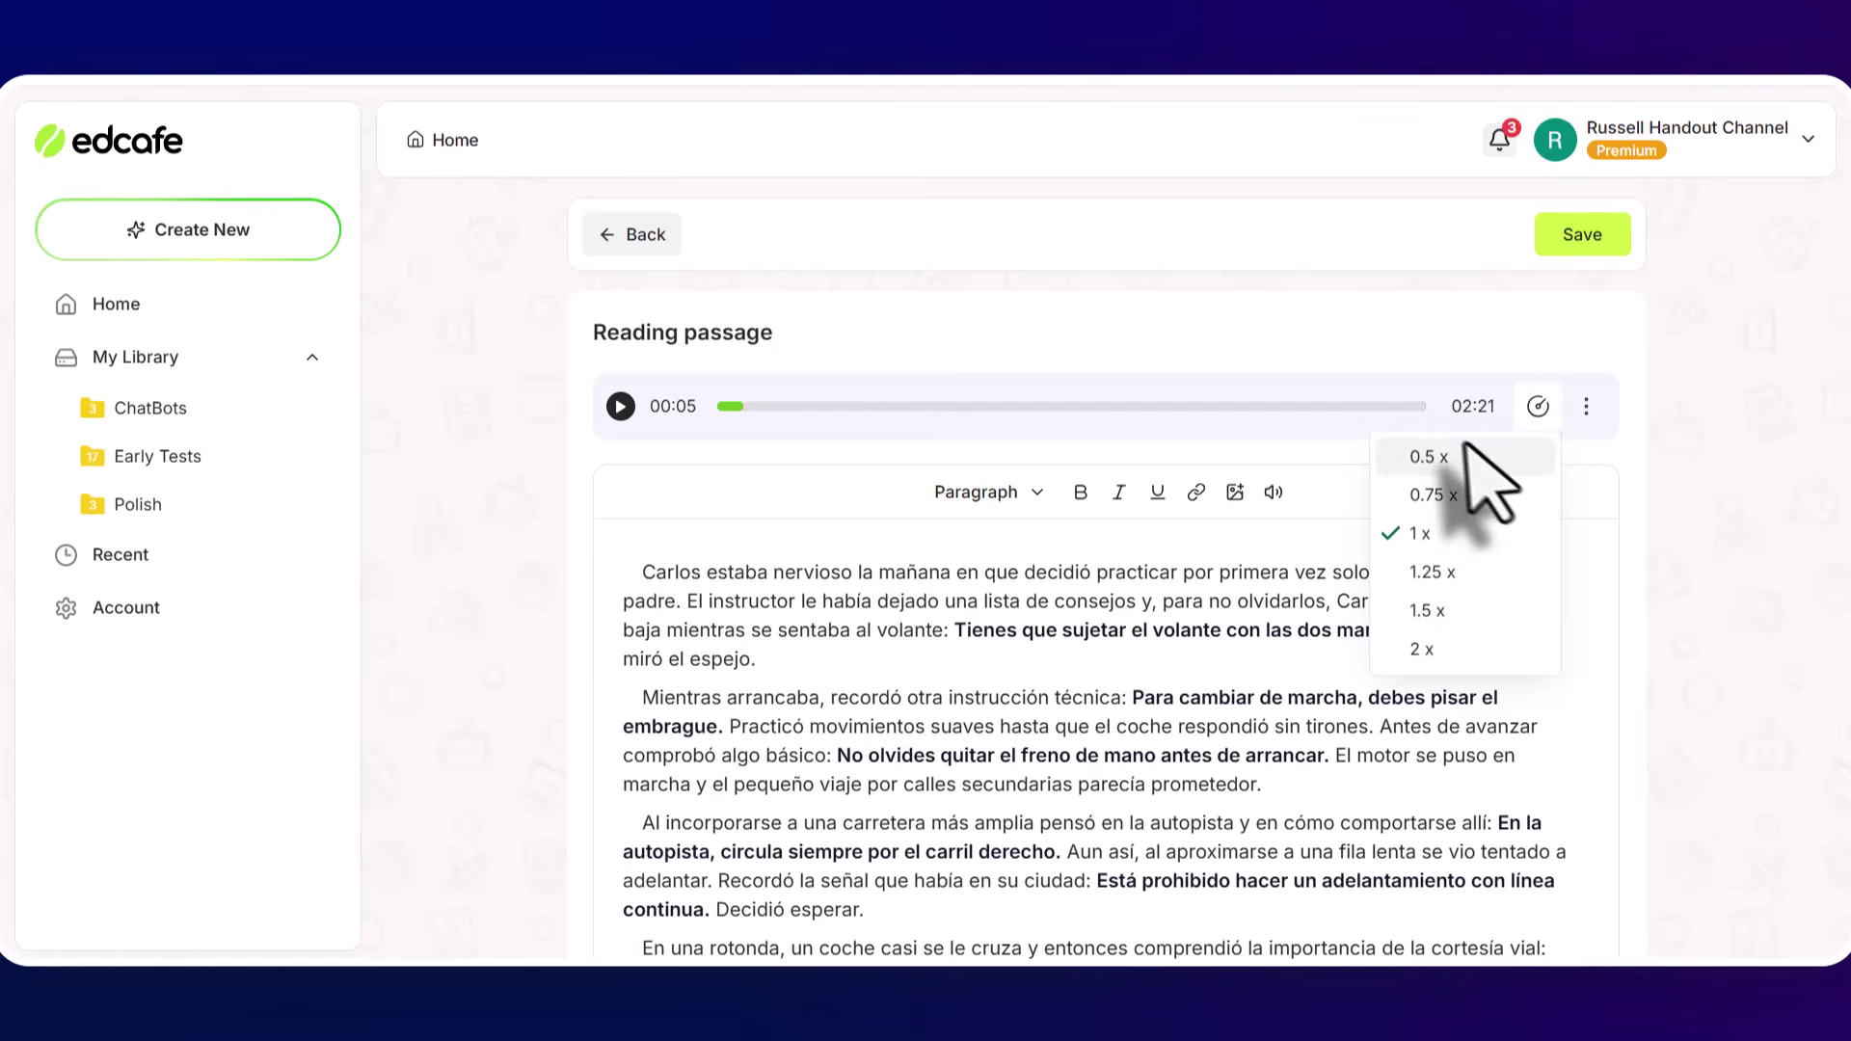
pyautogui.click(1424, 497)
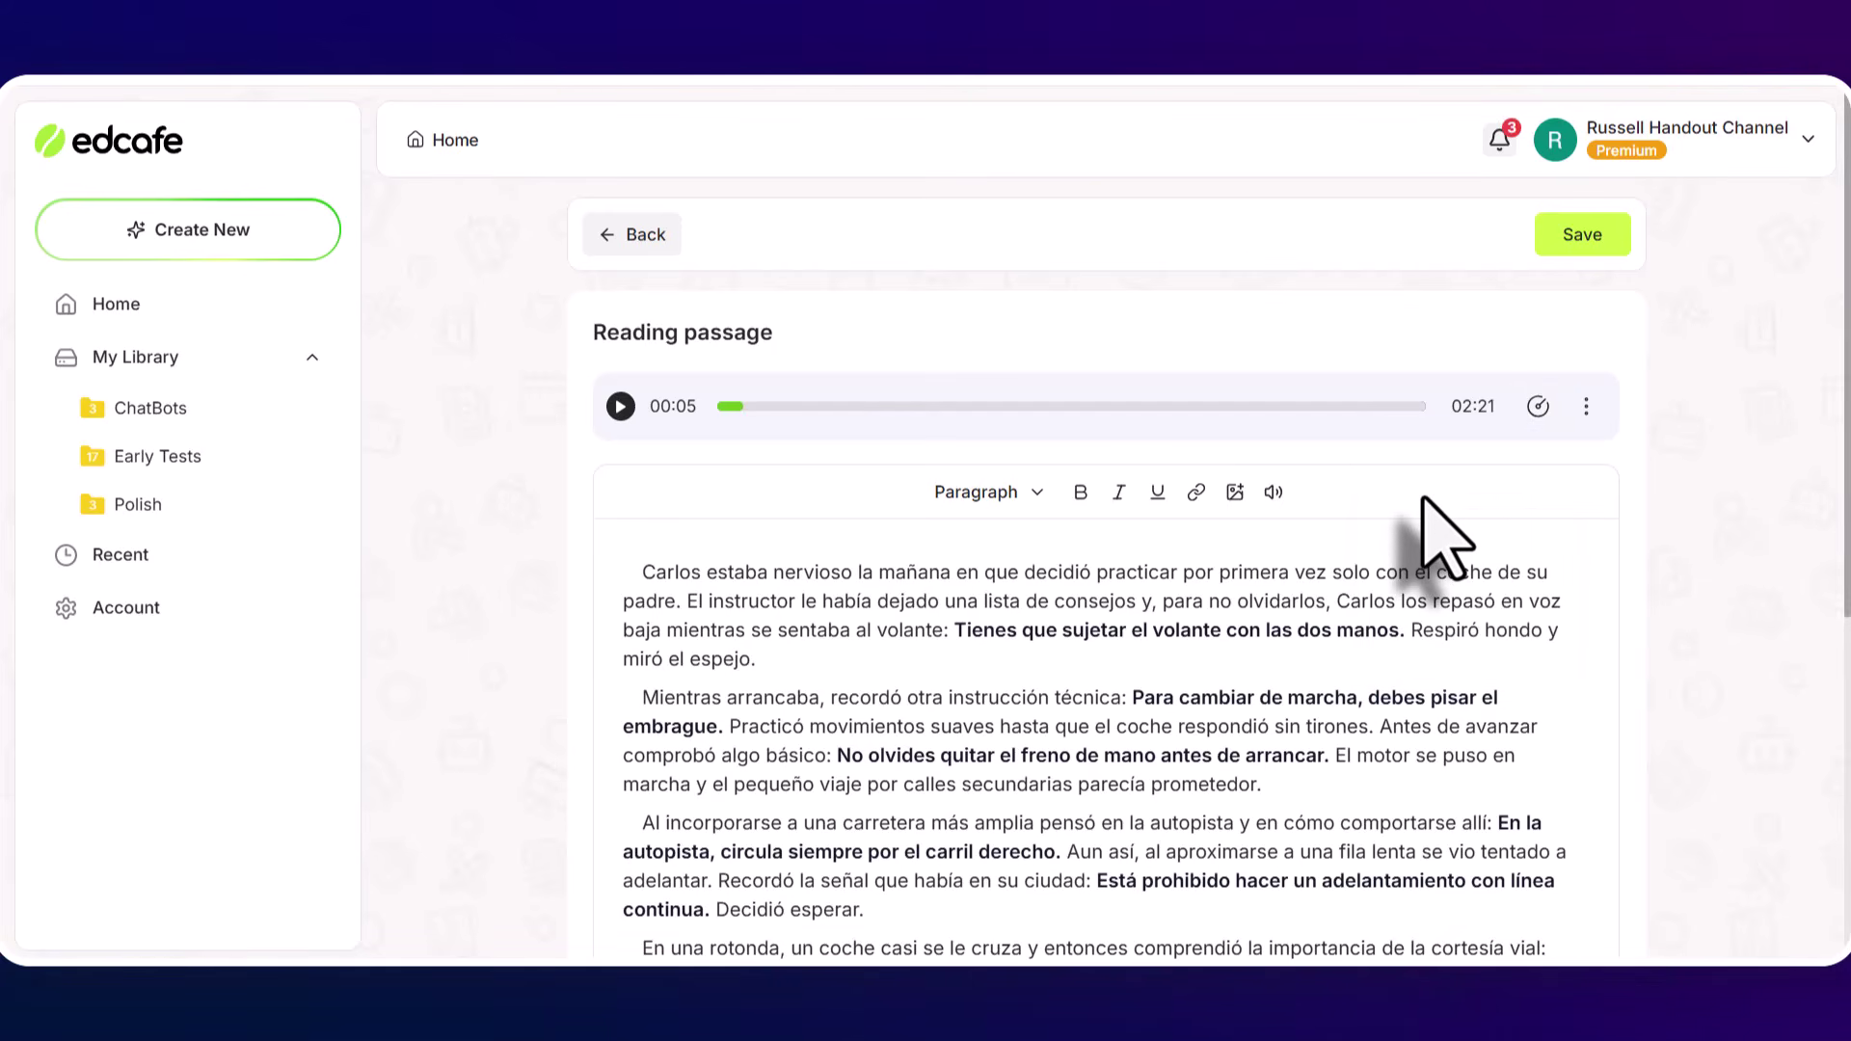
# - Add a generated vocabulary list below the reading passage and review its definitions
pyautogui.moveTo(1845, 377); pyautogui.dragTo(1818, 886)
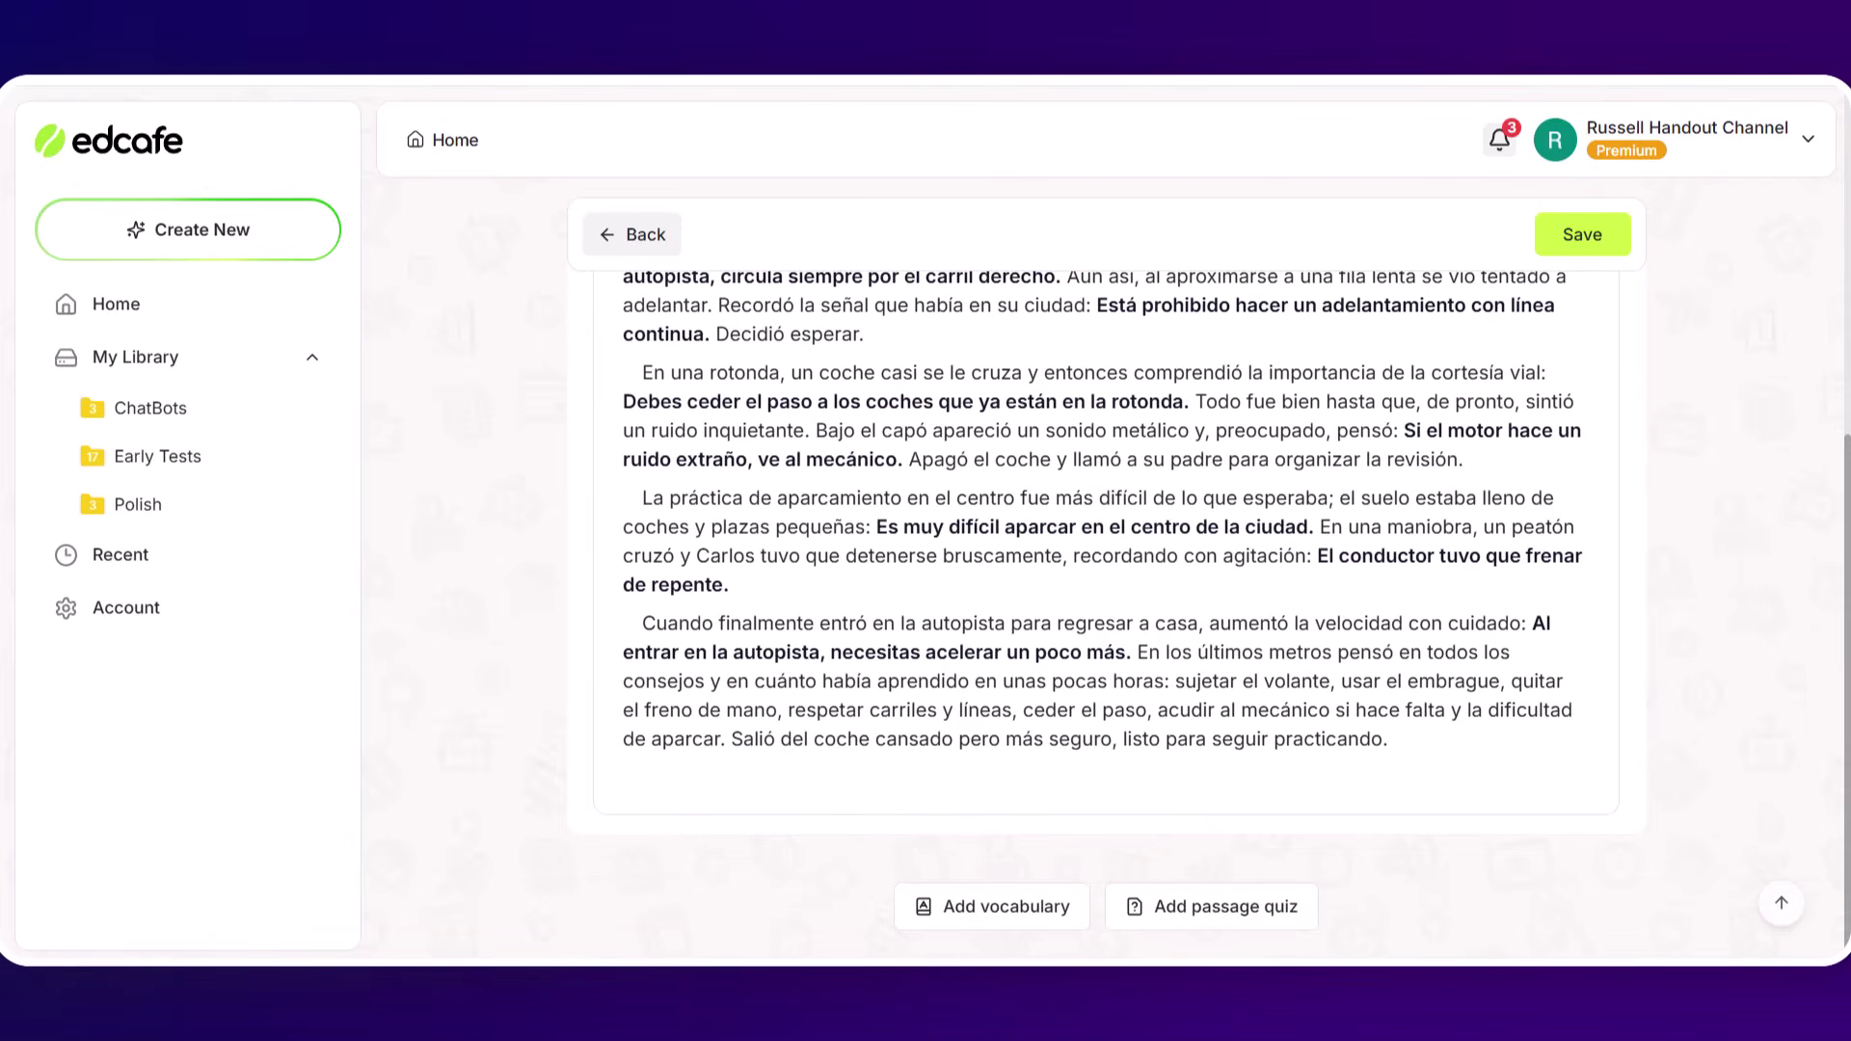
pyautogui.click(991, 914)
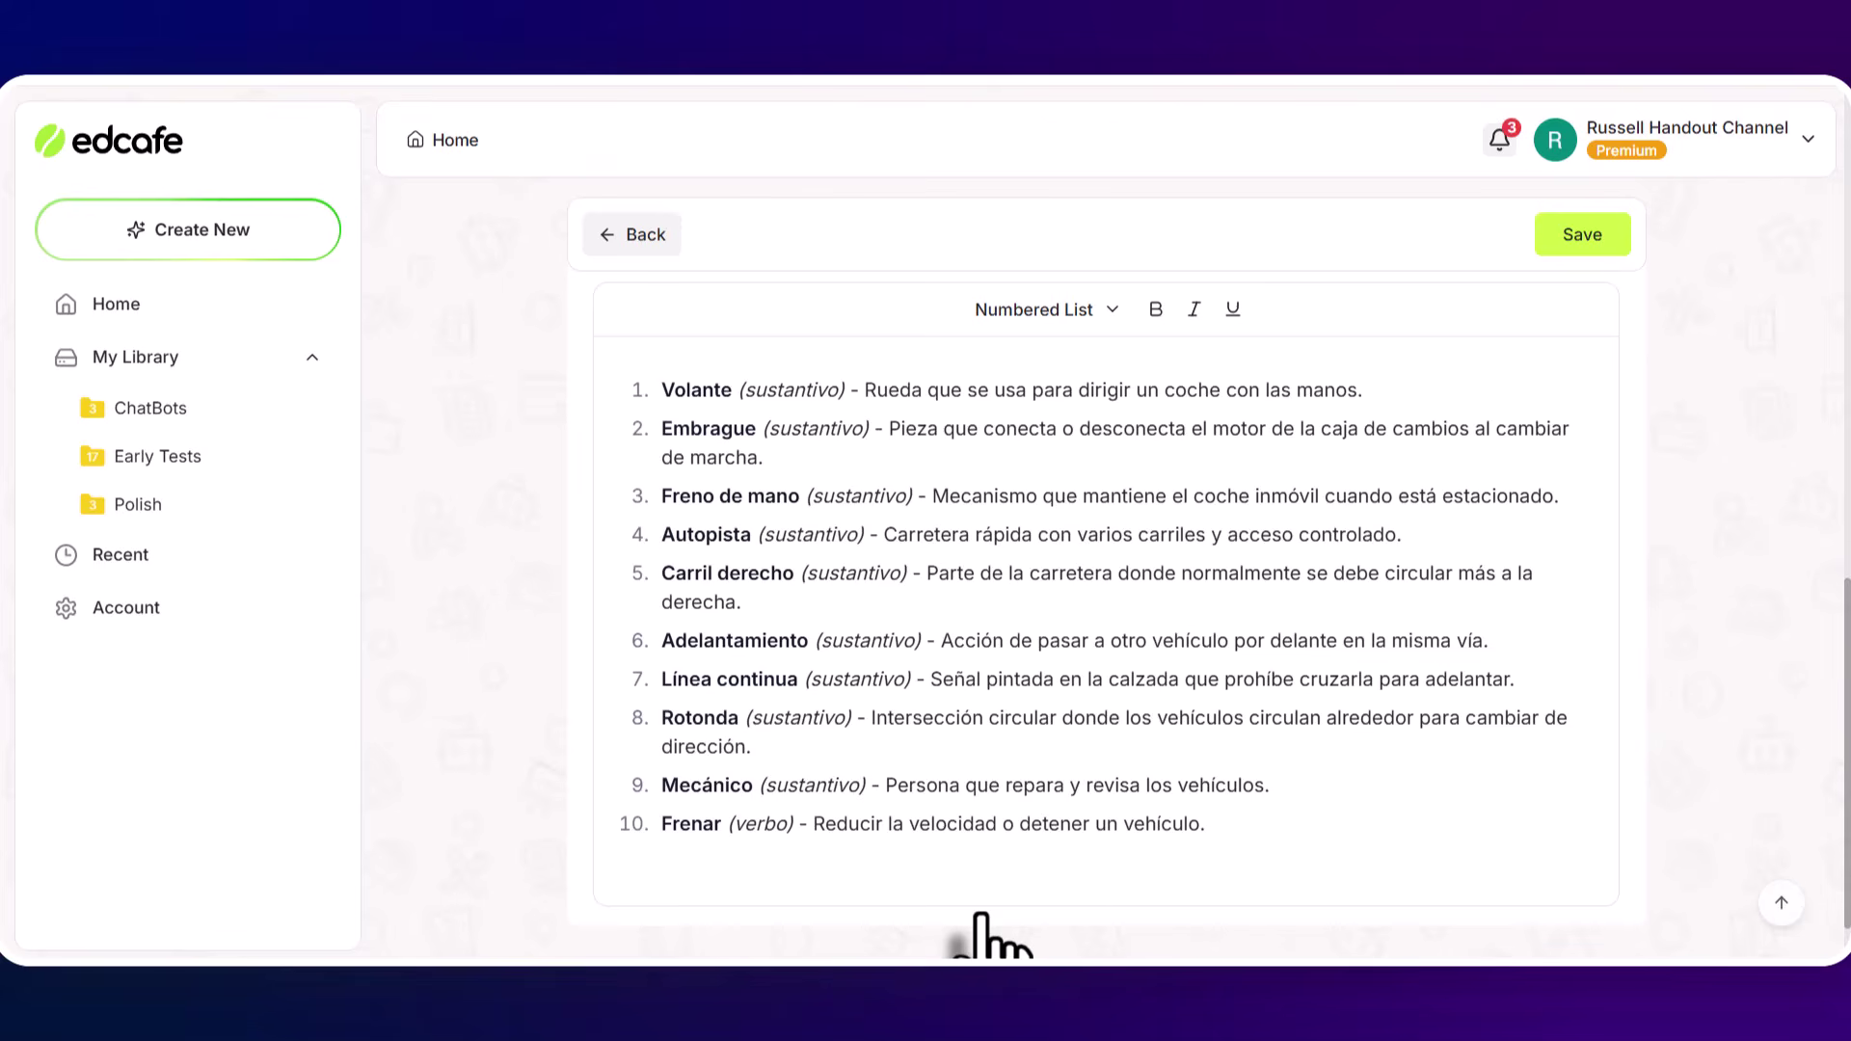
pyautogui.scroll(-1, 1834, 889)
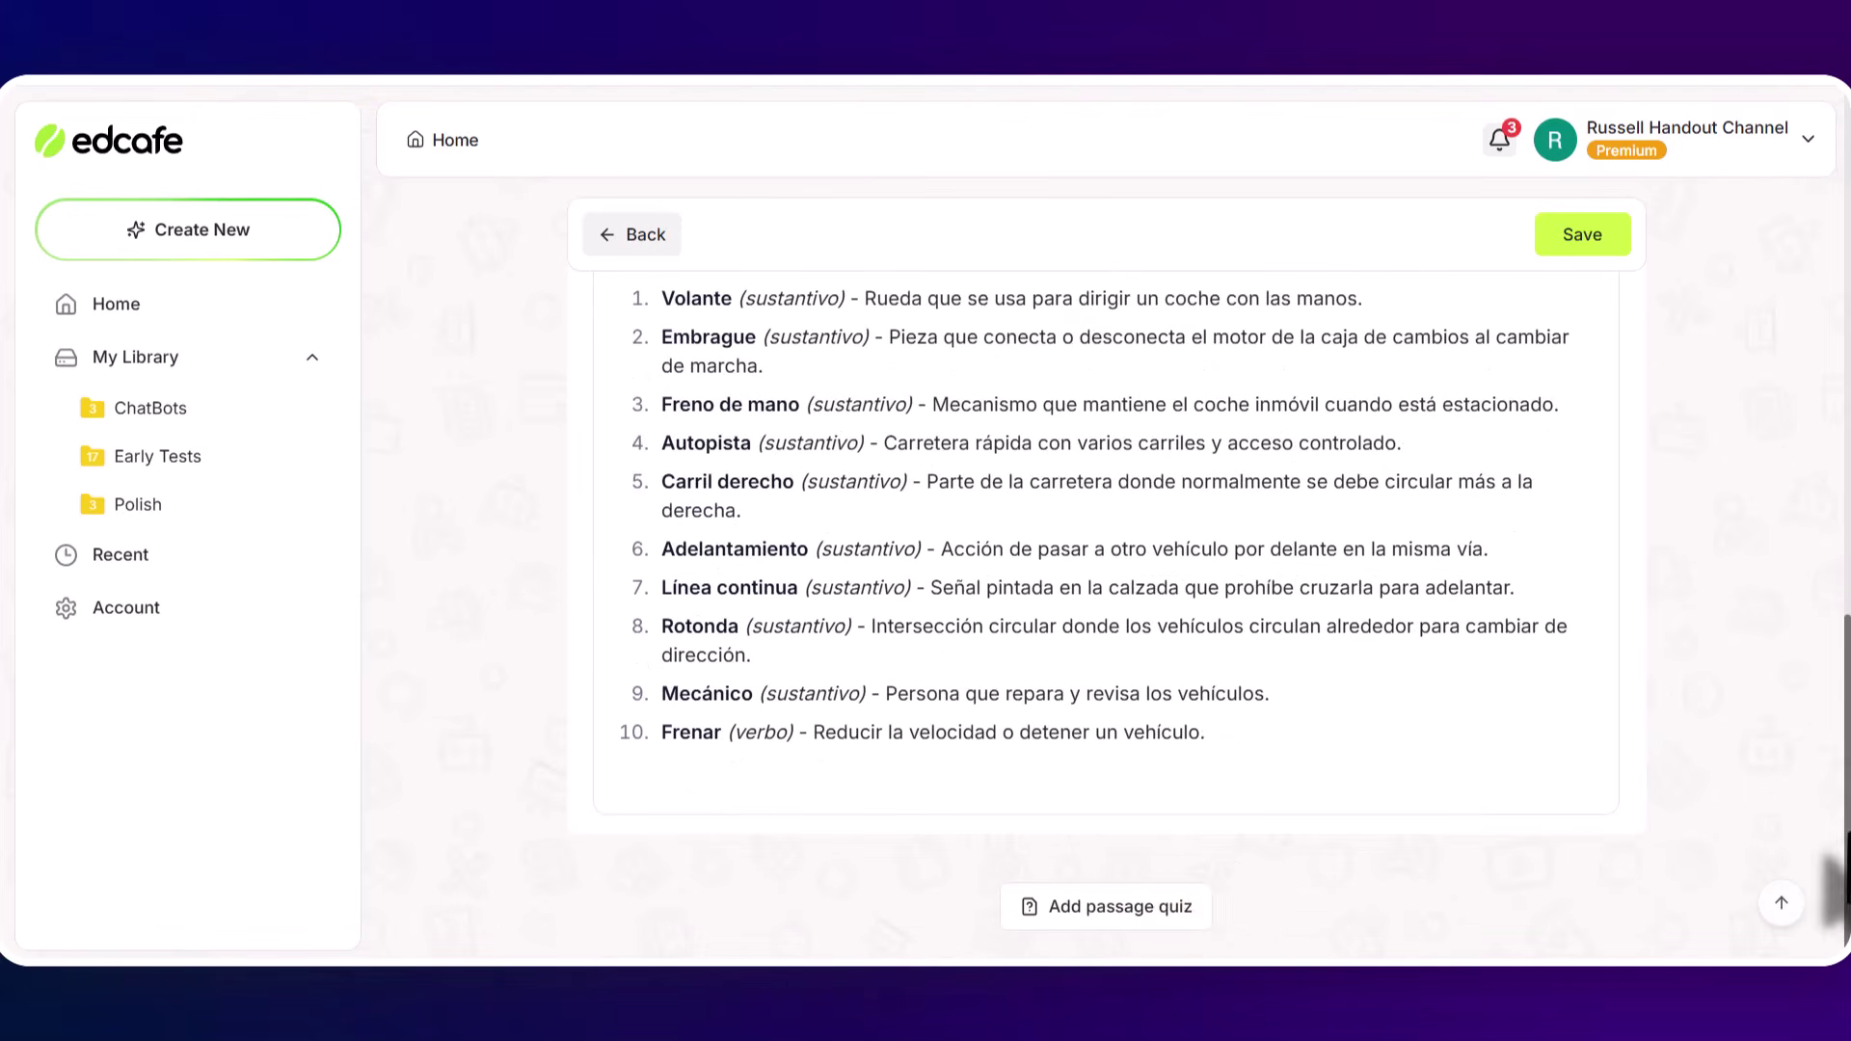
# - Add a Multiple Choice passage quiz with 5 questions to the reading activity
pyautogui.click(1102, 916)
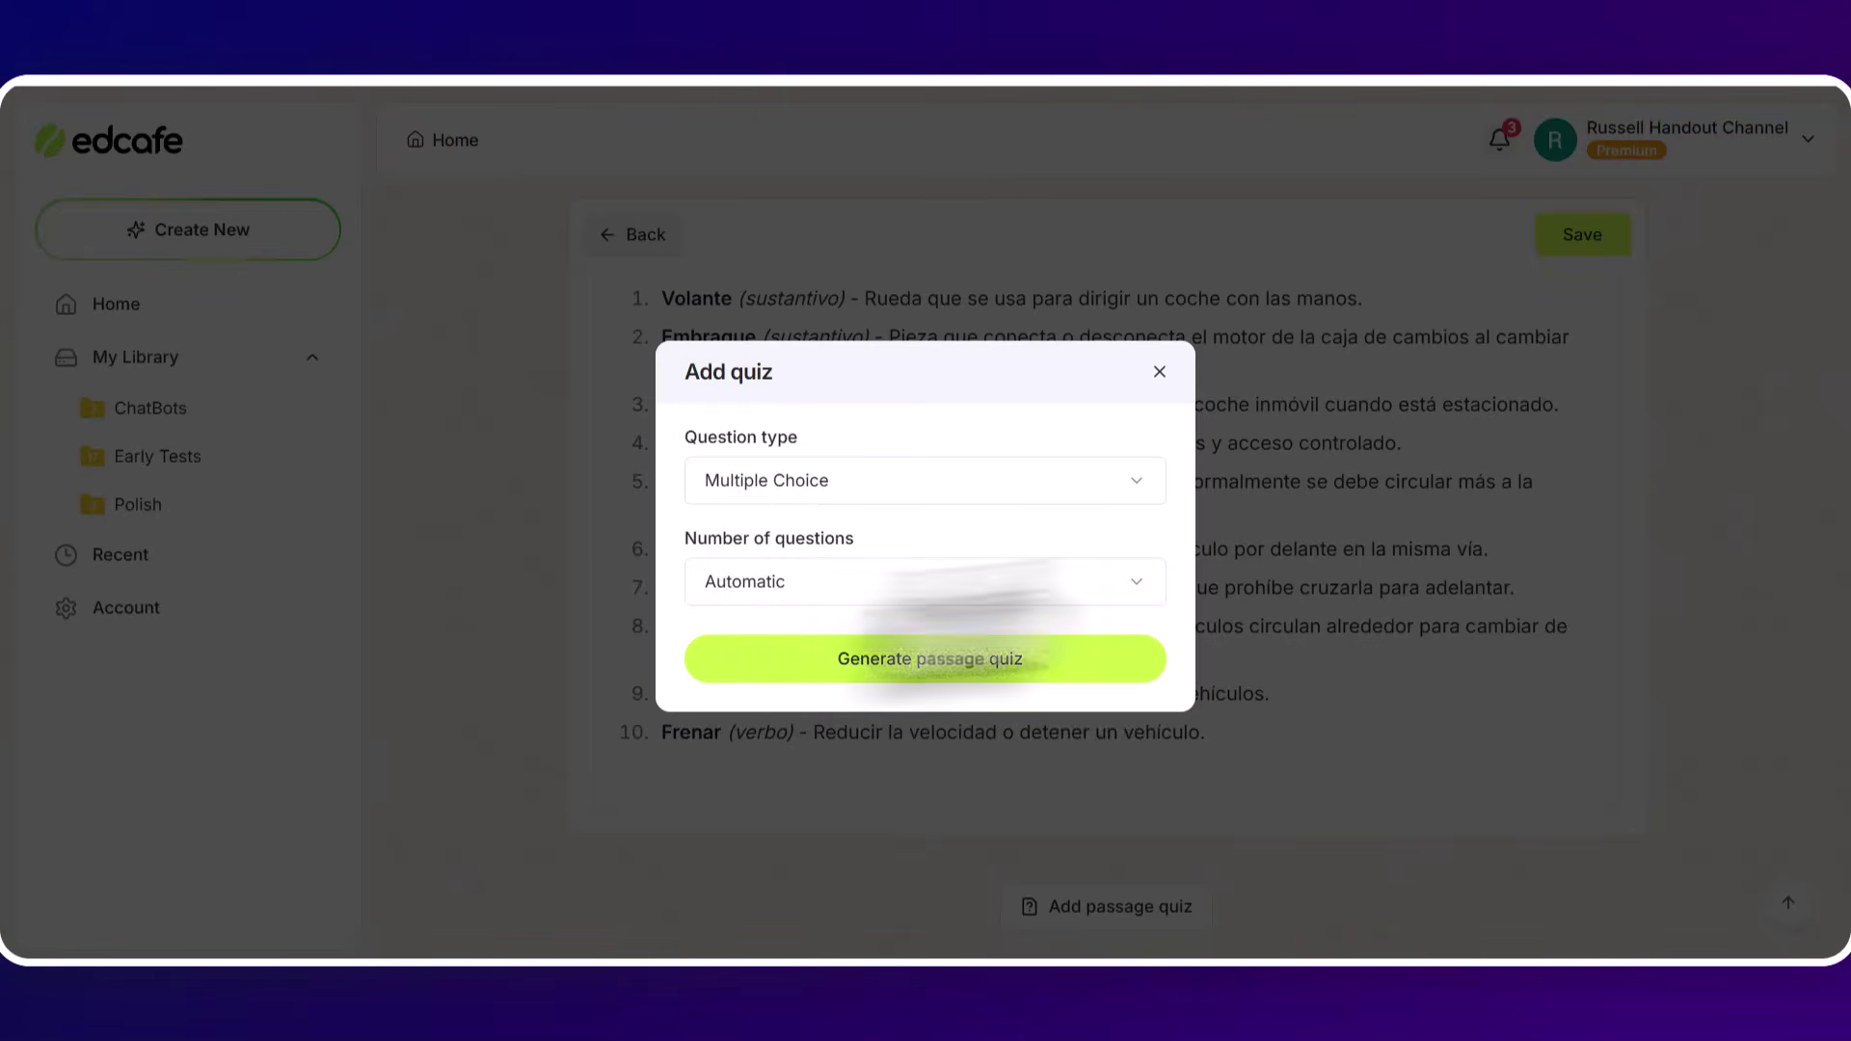
pyautogui.click(1145, 581)
pyautogui.click(769, 672)
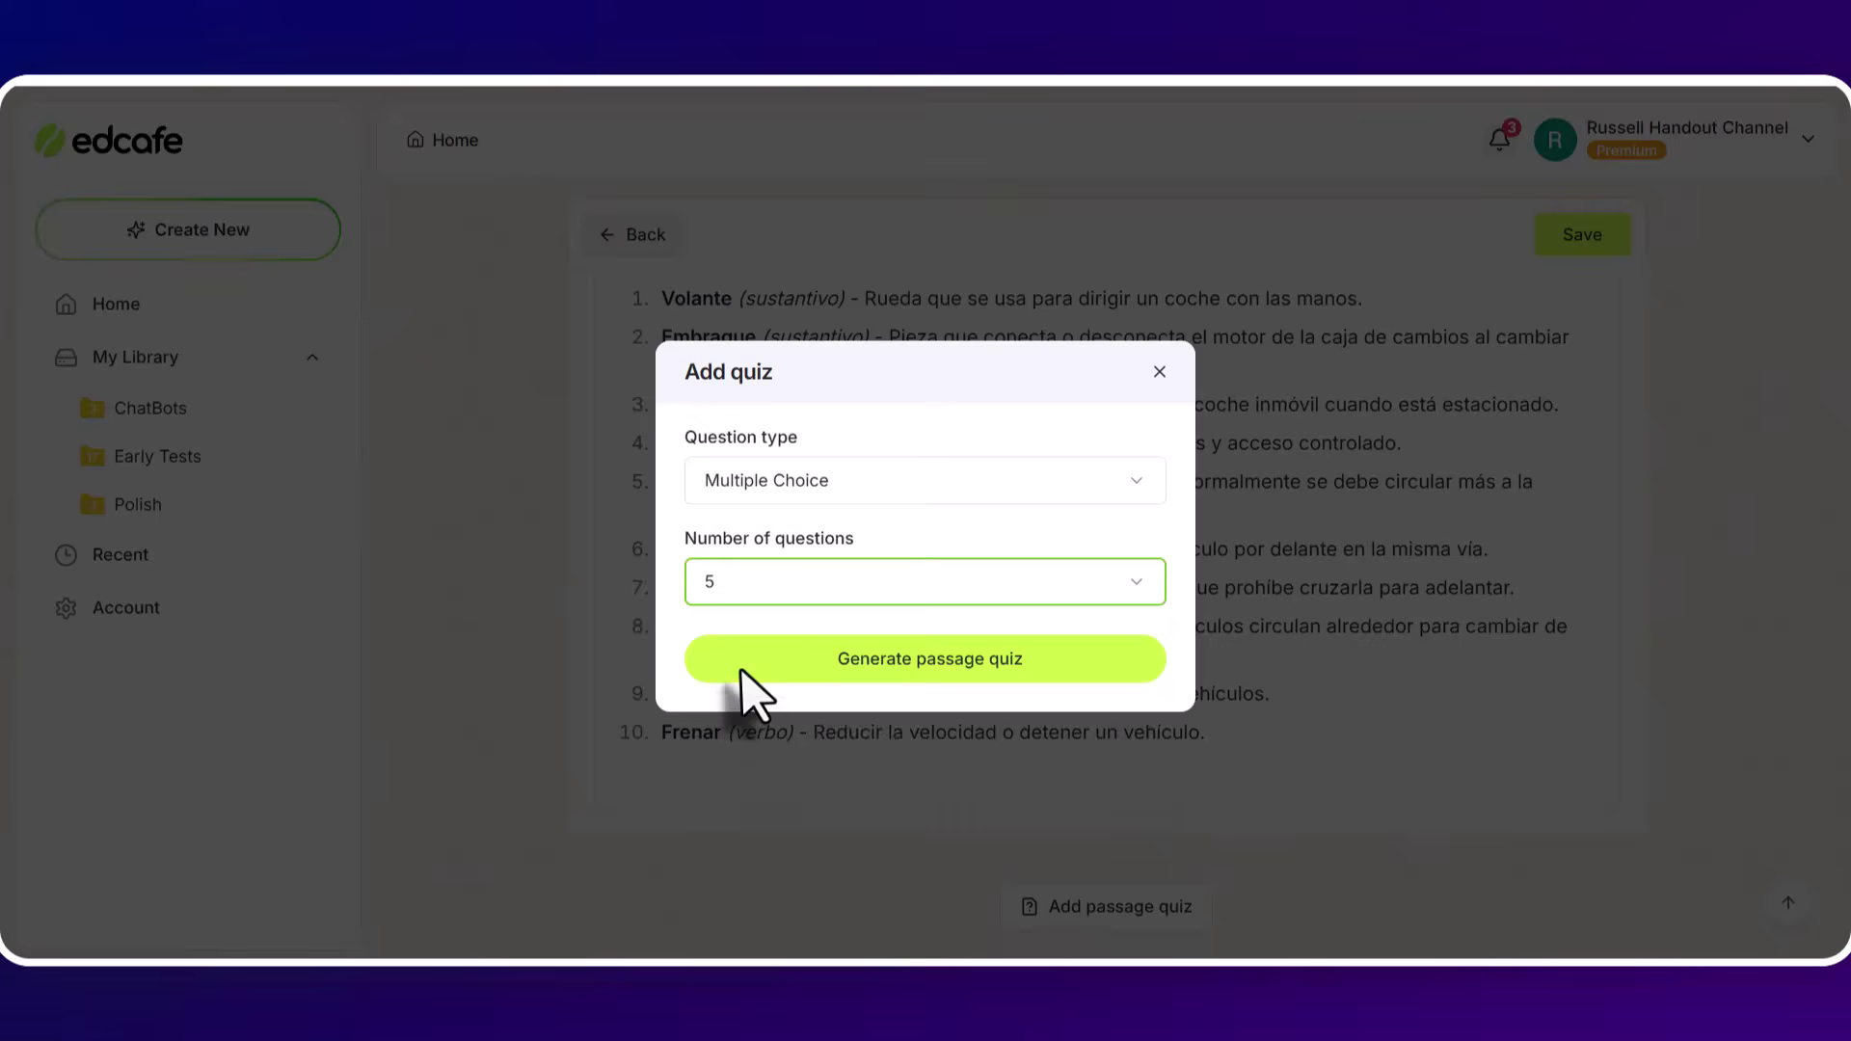
pyautogui.click(864, 663)
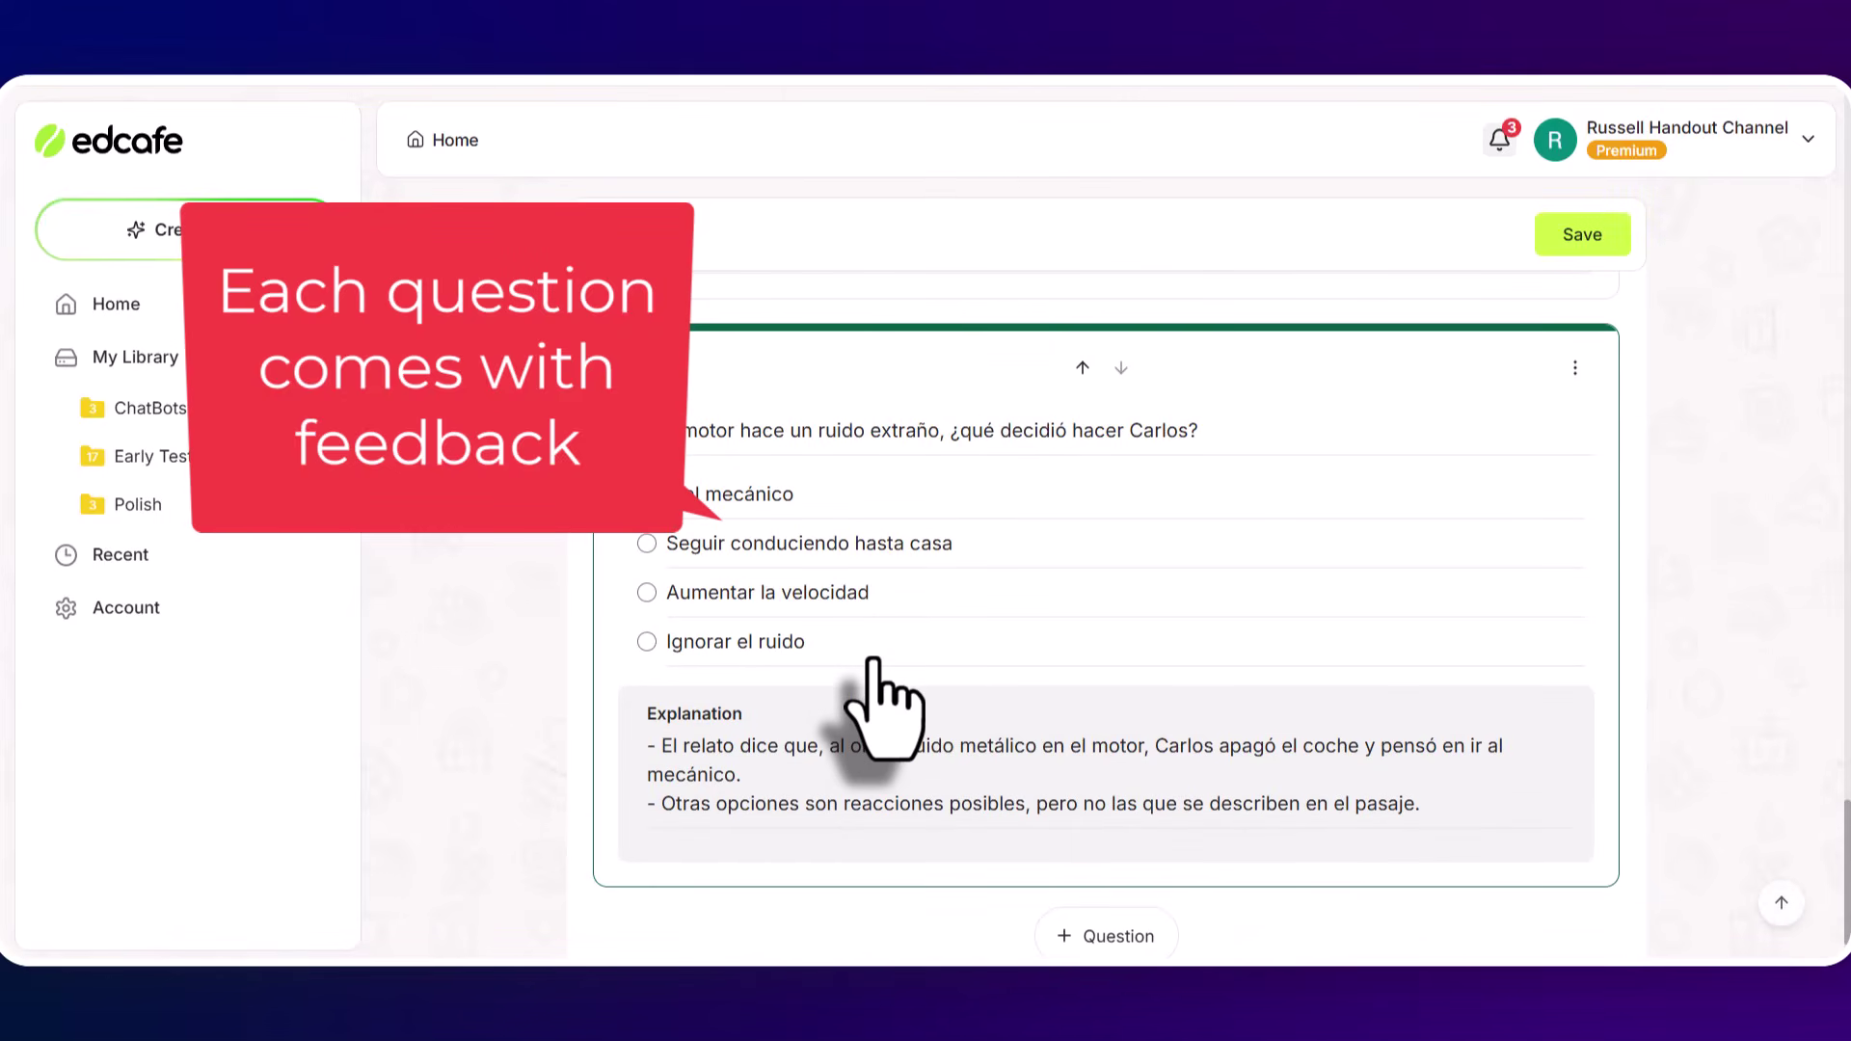
# - Save the reading activity as "Driving in Spanish" in My Library and open its assignment options
pyautogui.click(1573, 243)
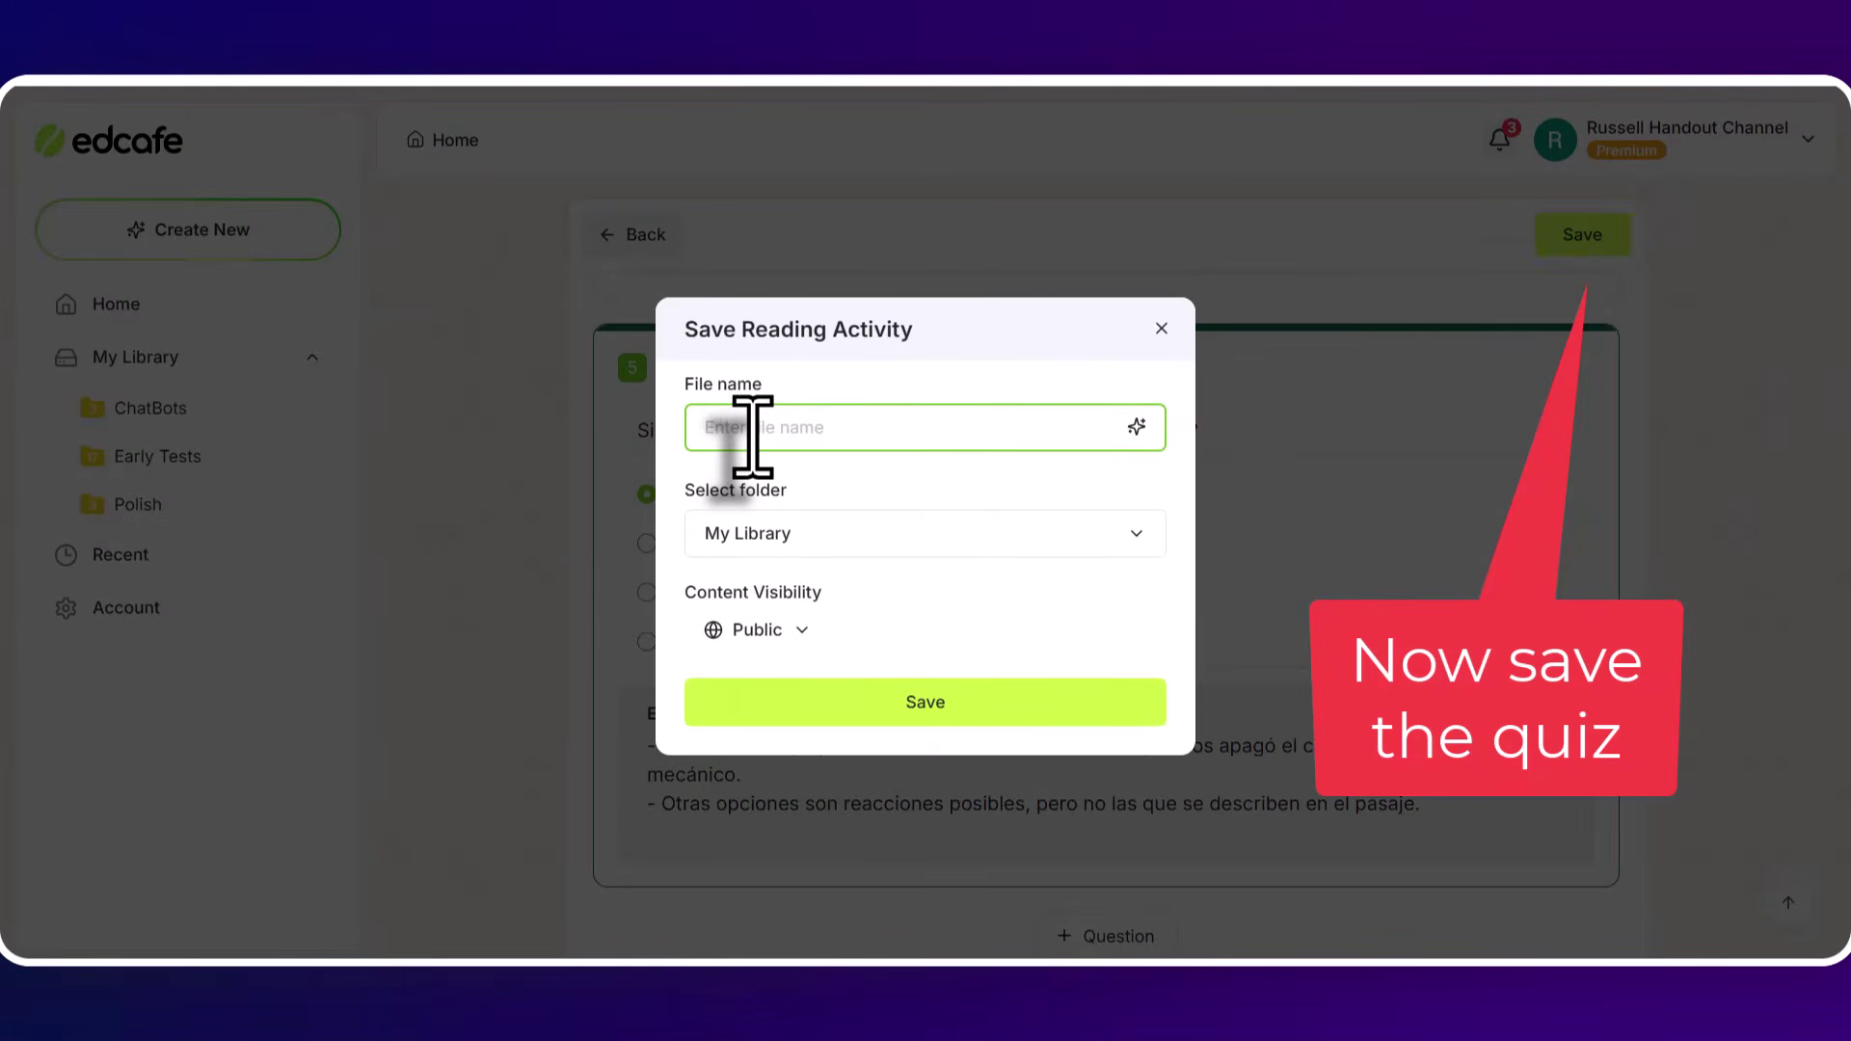
pyautogui.write('Driving in Spanish')
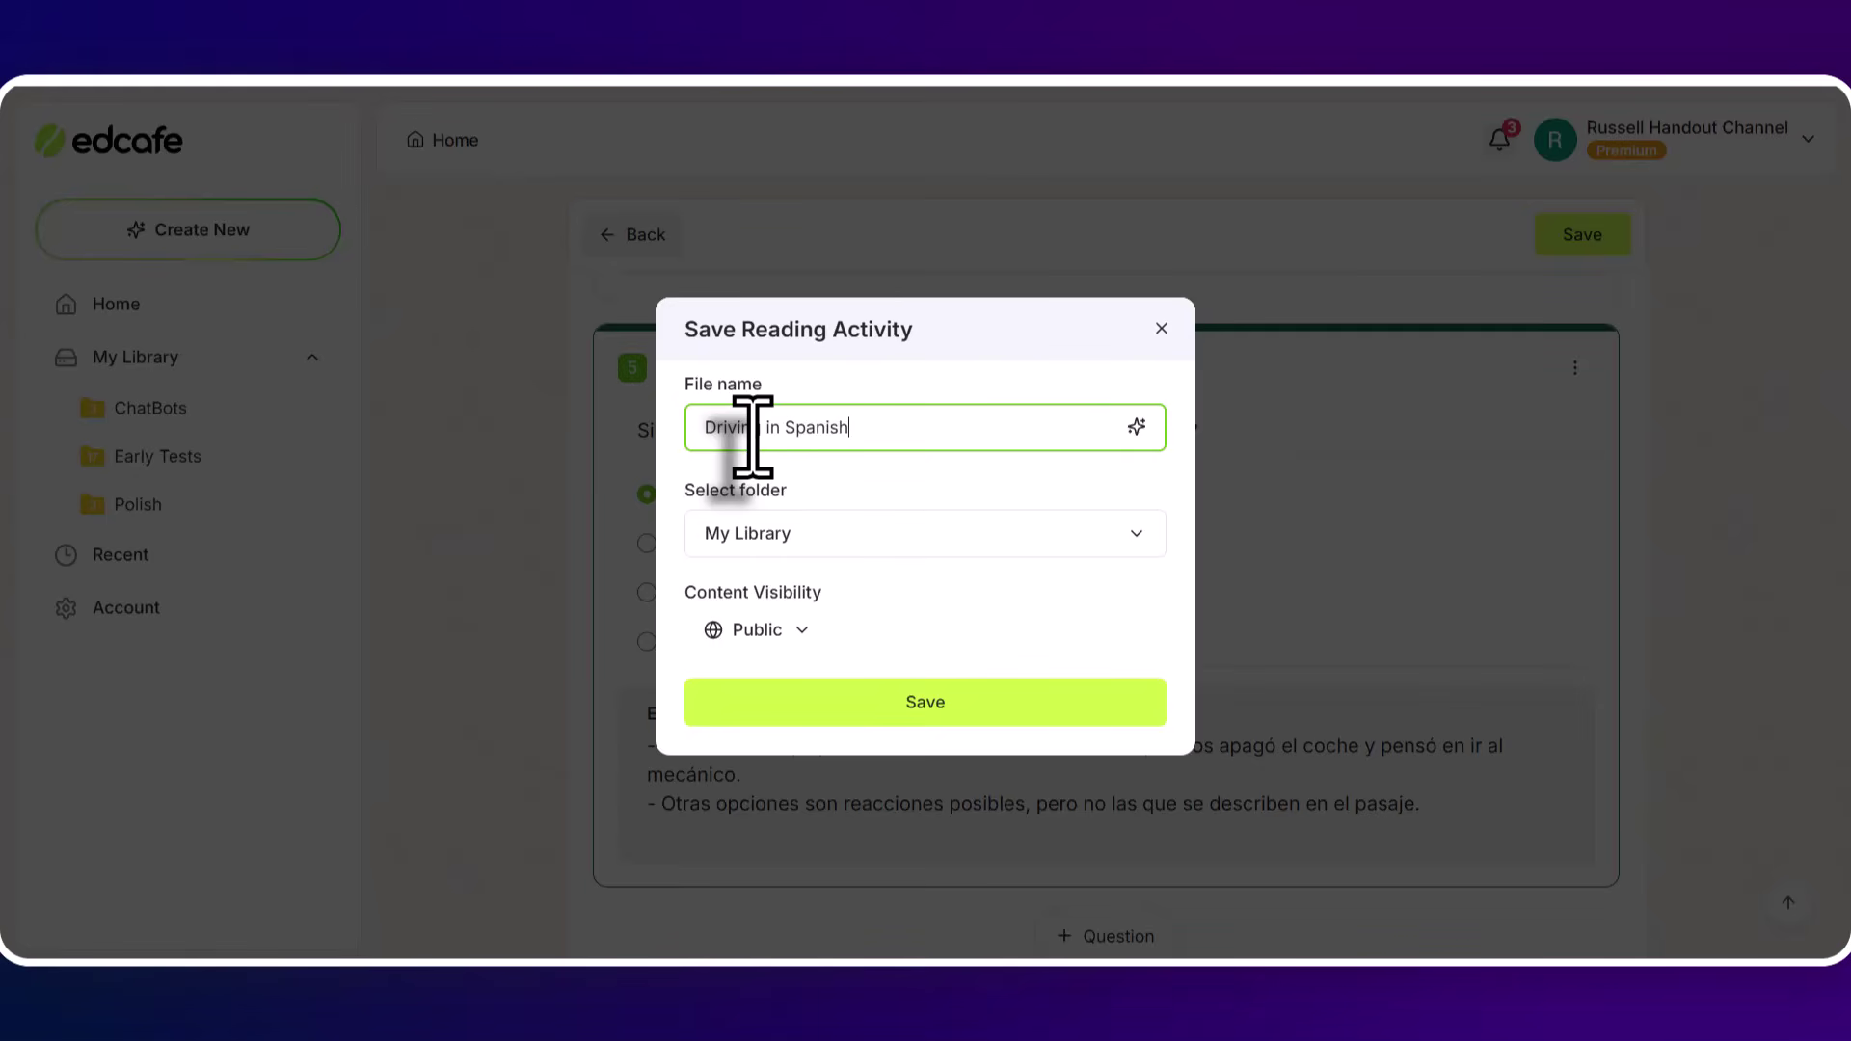
pyautogui.click(920, 704)
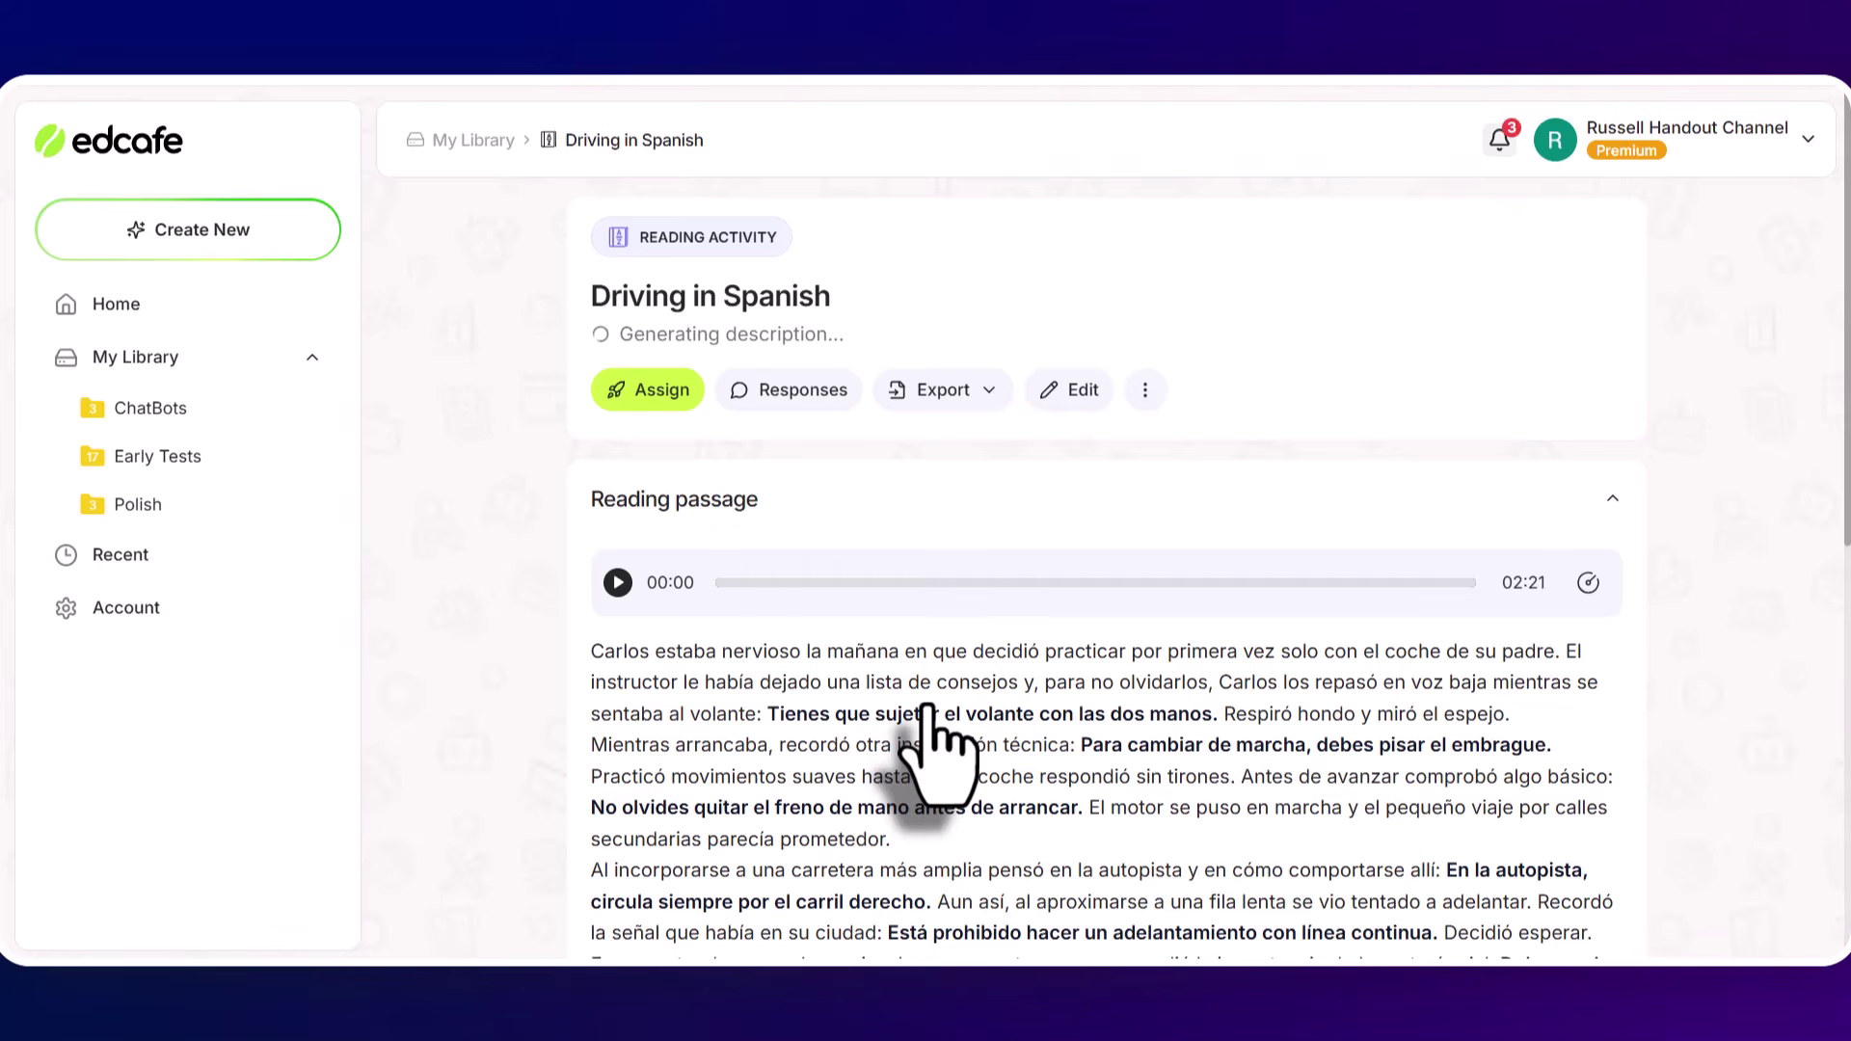
pyautogui.click(655, 426)
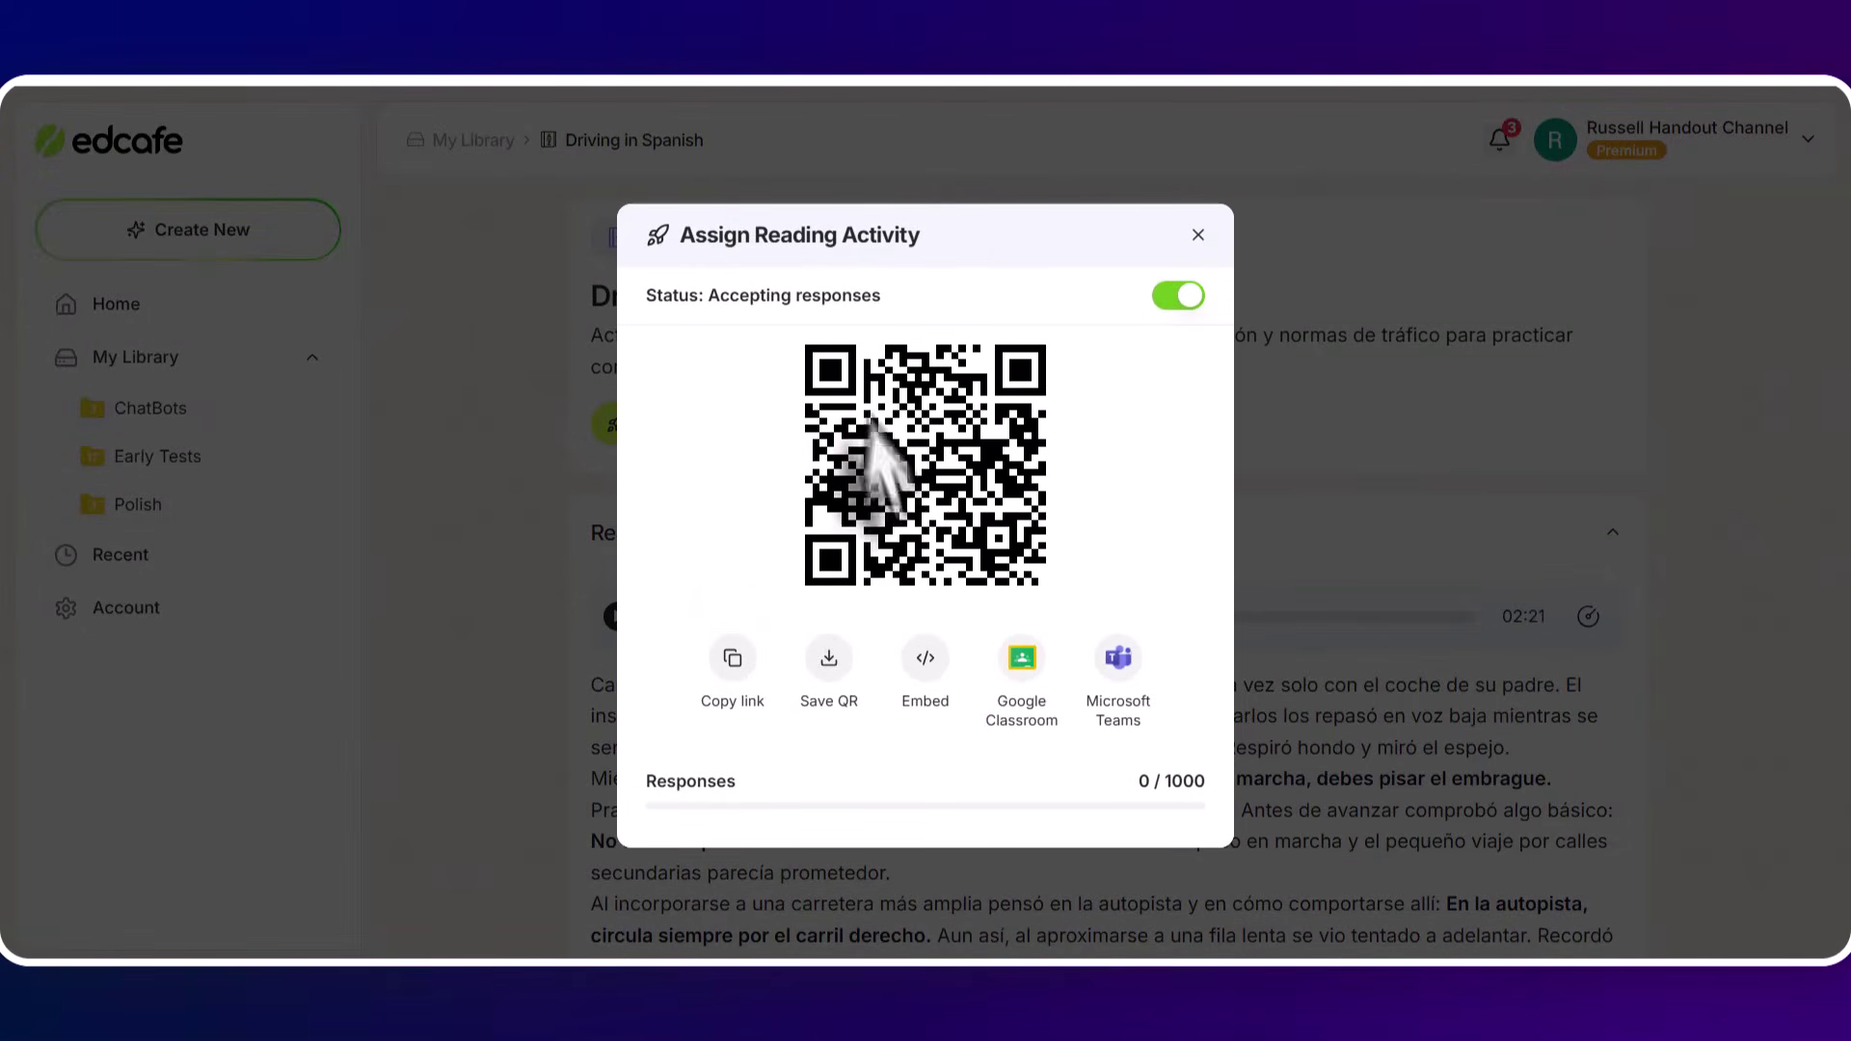
# - Copy the reading activity's share link and open it in a new maximized browser window
pyautogui.click(731, 660)
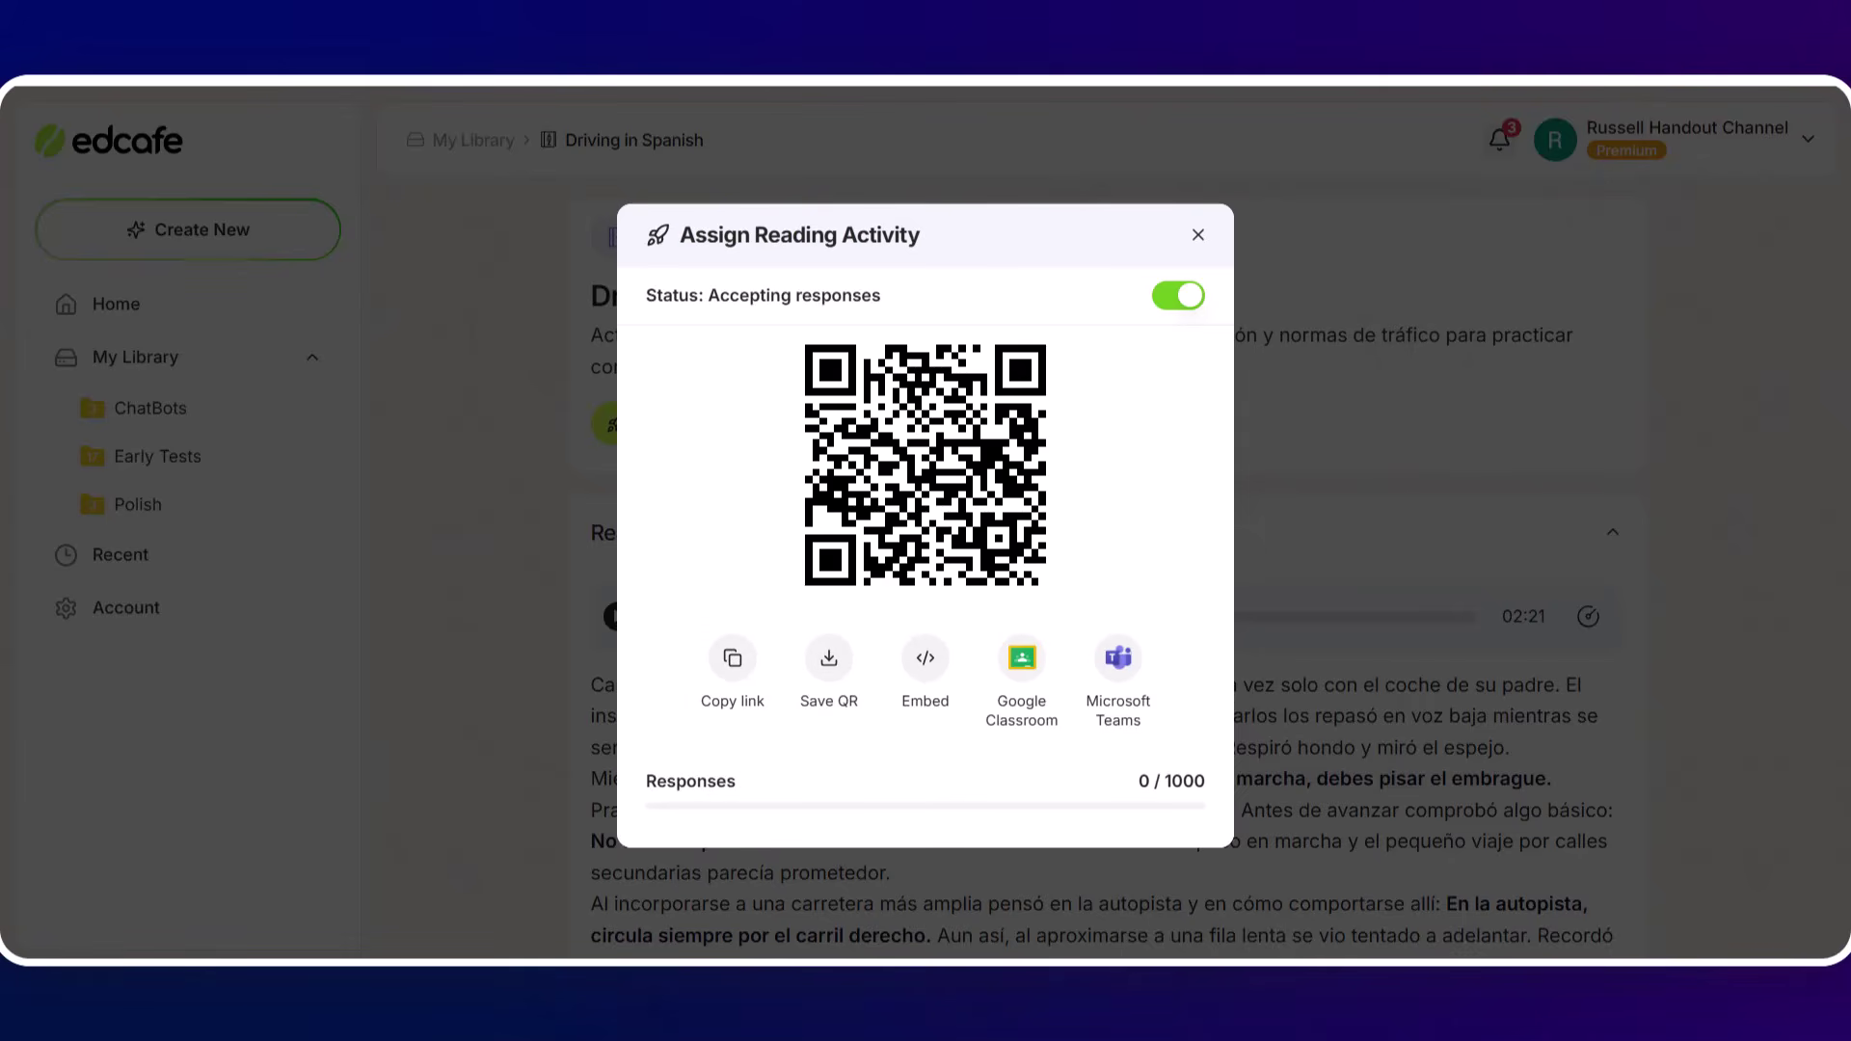
pyautogui.hotkey('ctrl', 'n')
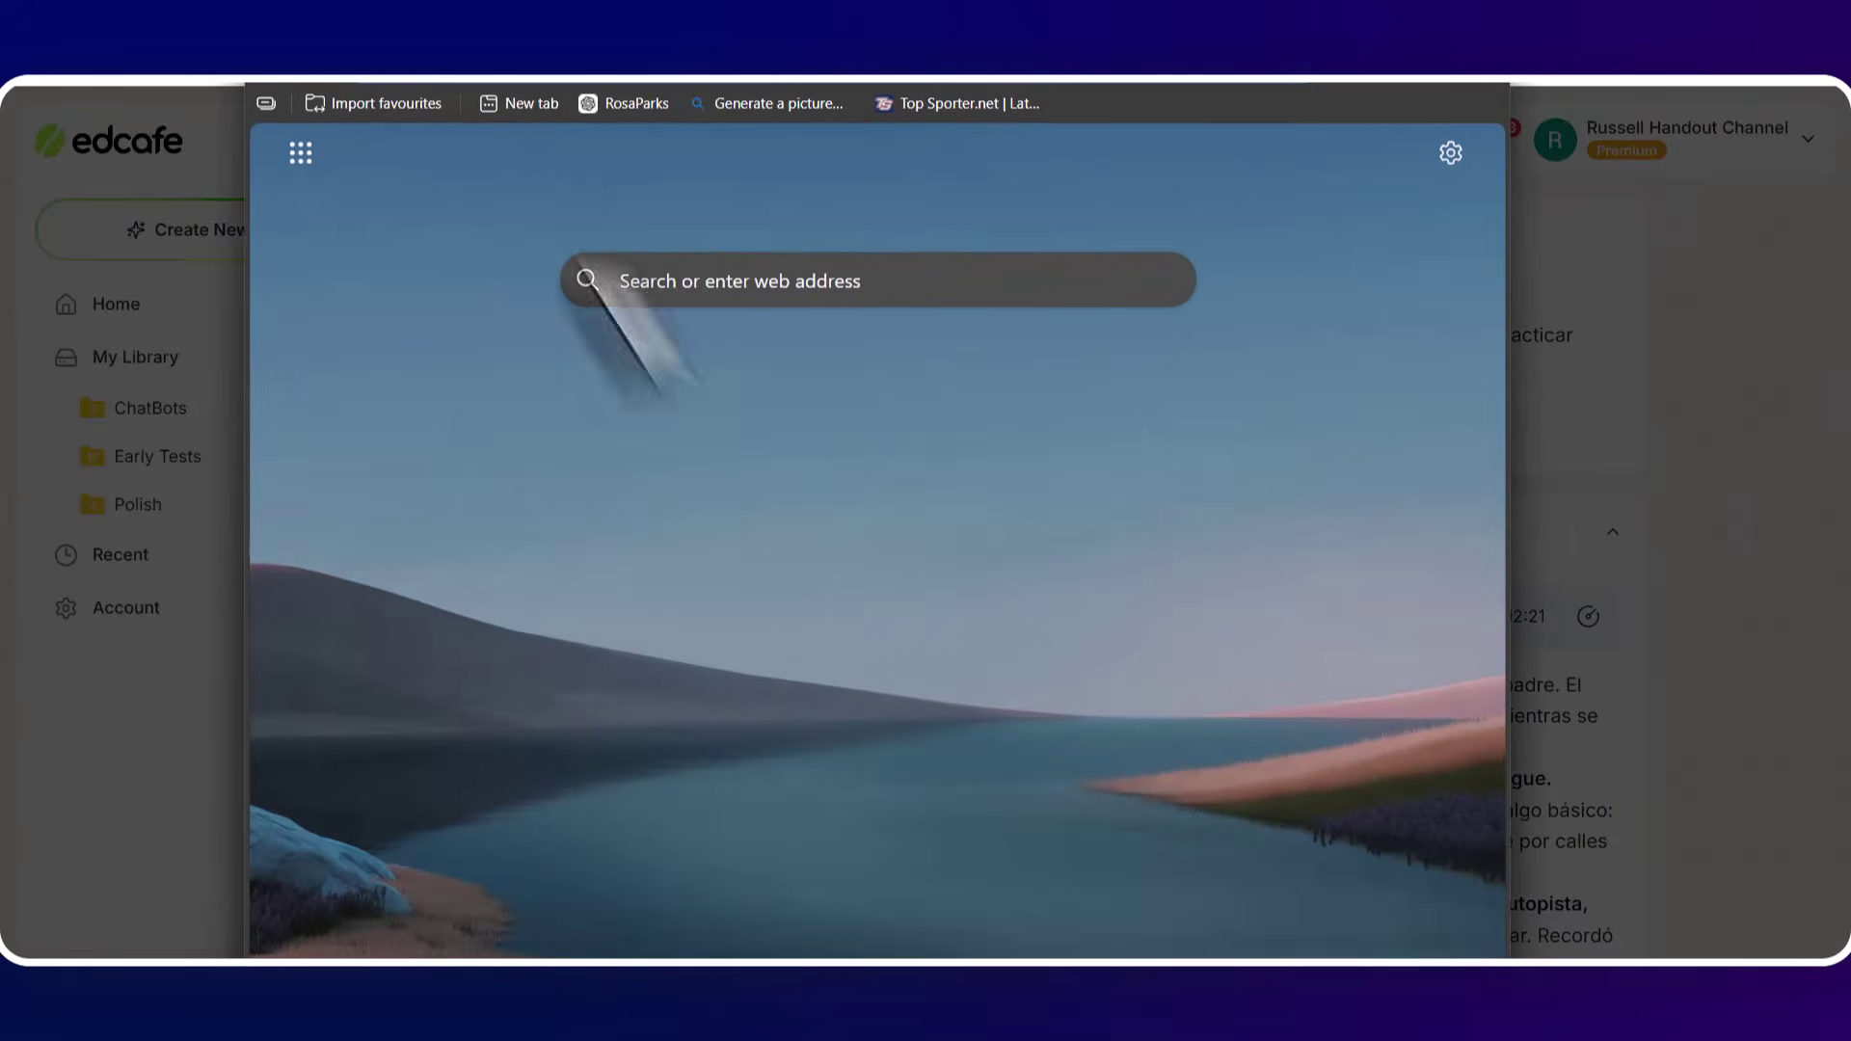
pyautogui.click(438, 82)
pyautogui.hotkey('ctrl', 'v')
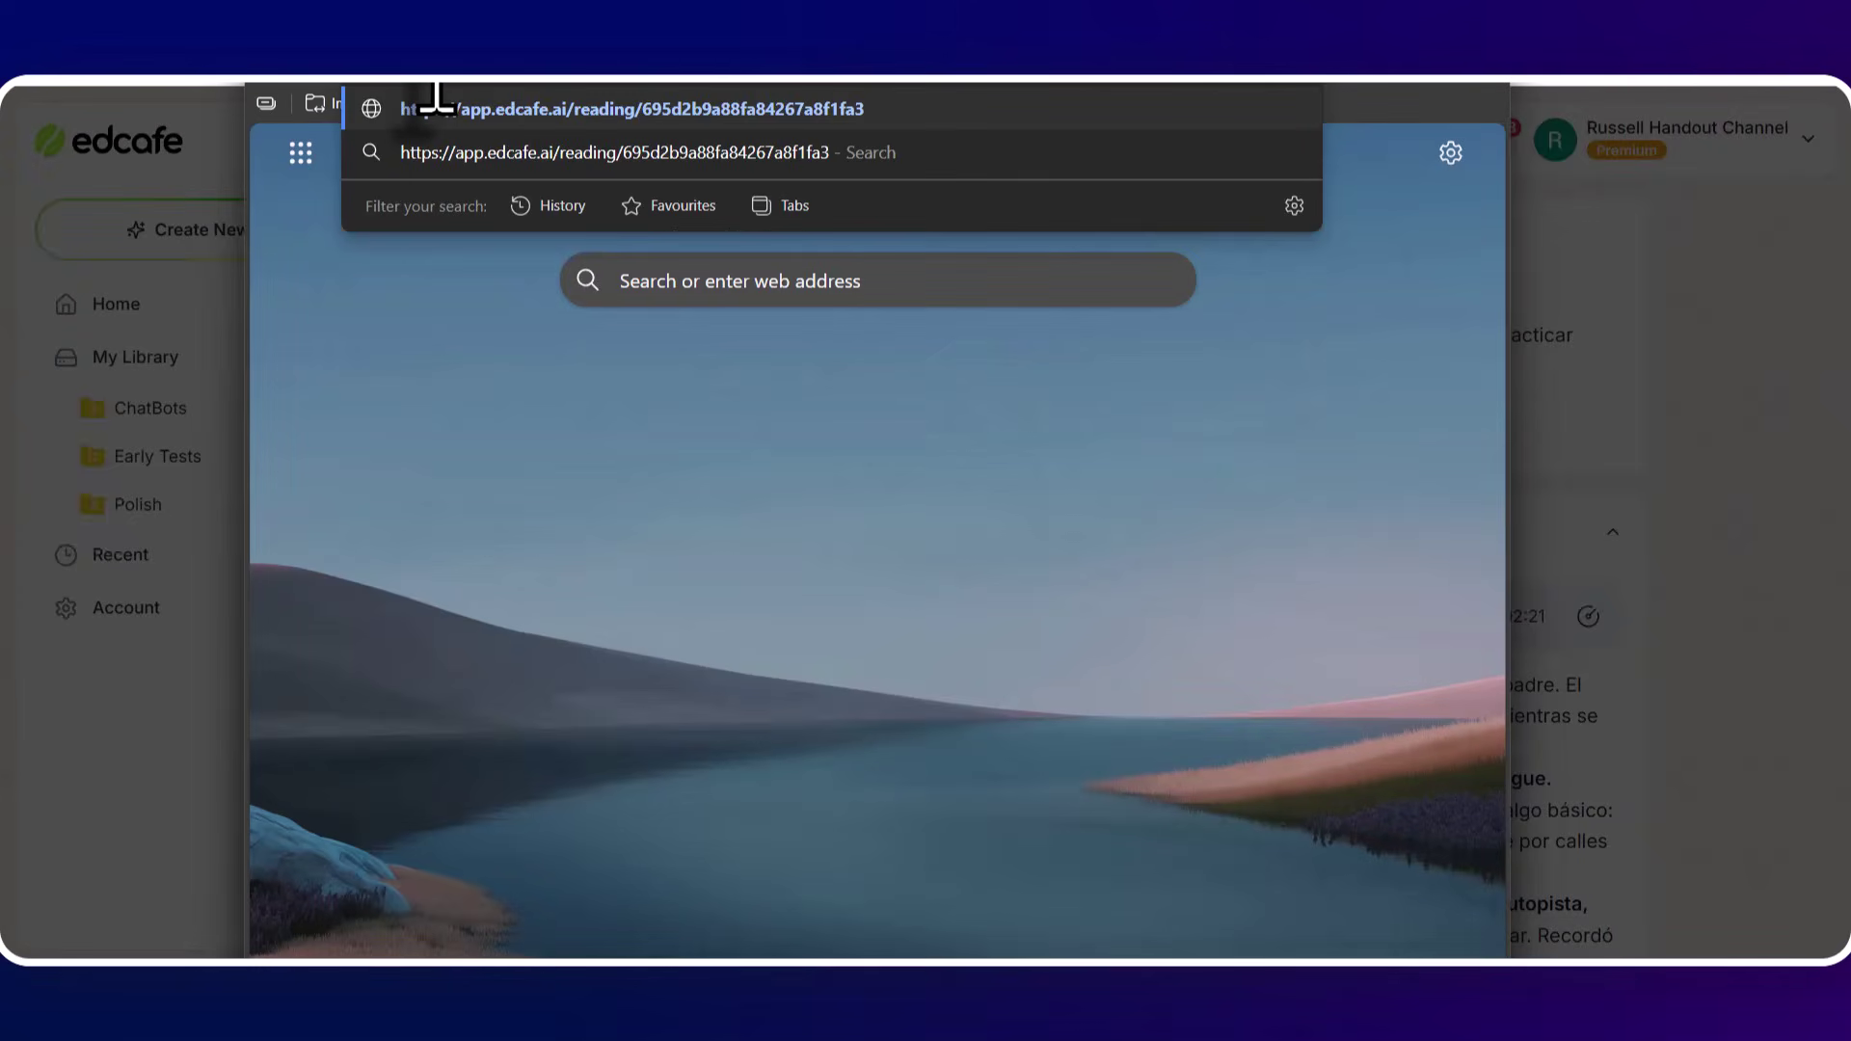
pyautogui.press('Return')
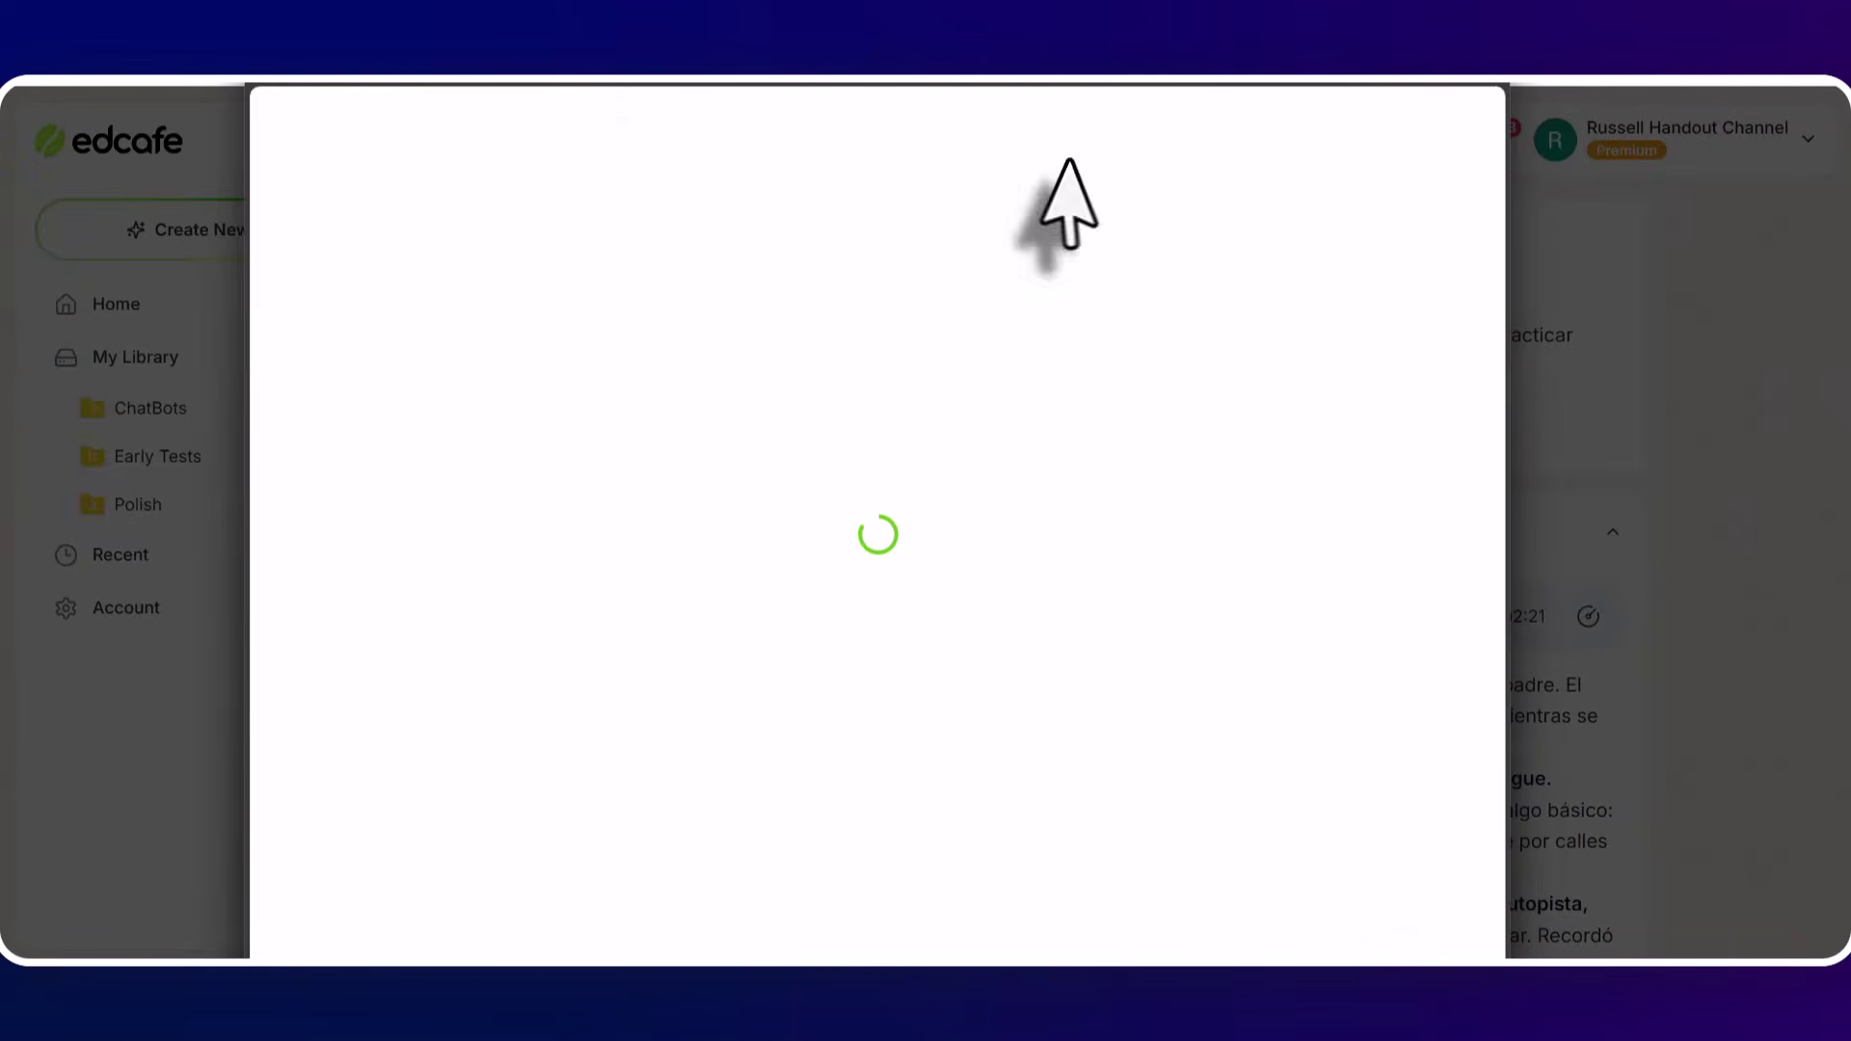
pyautogui.doubleClick(1417, 17)
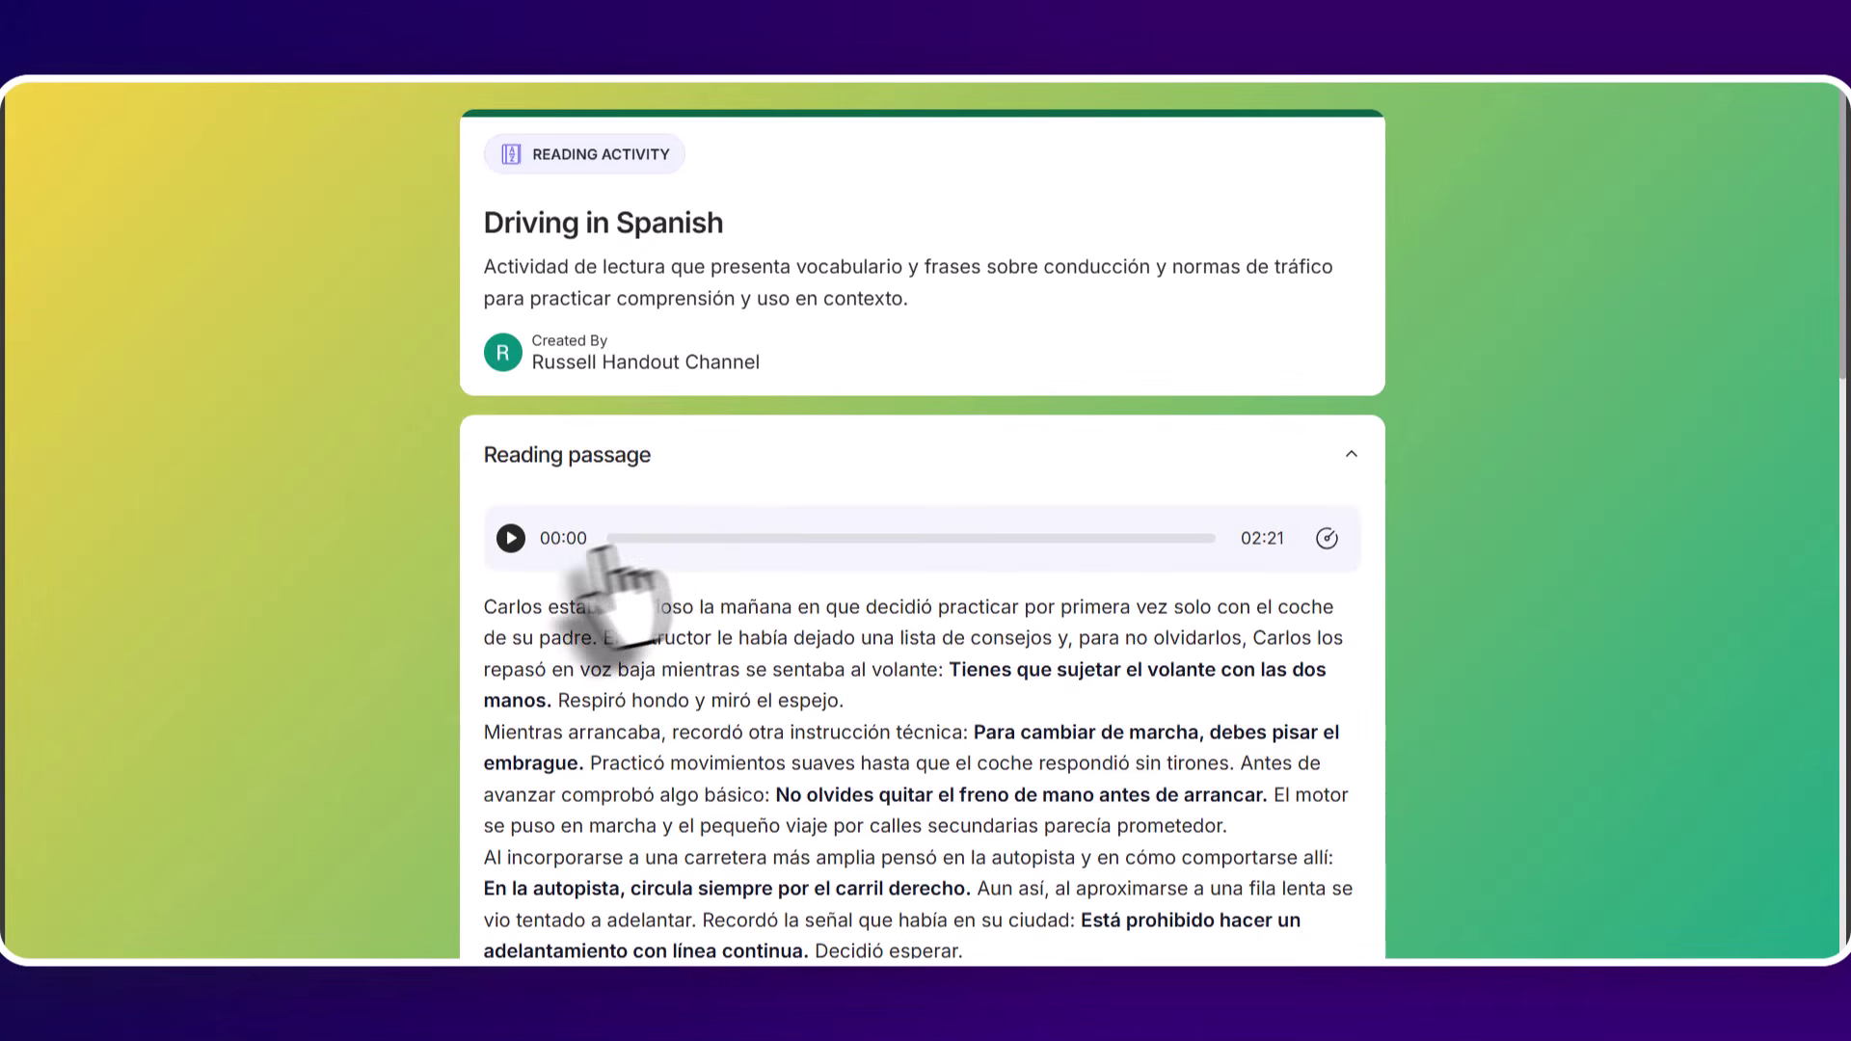
# - Sample the start of the passage audio, and look through the passage and vocabulary words down to the quiz
pyautogui.click(510, 537)
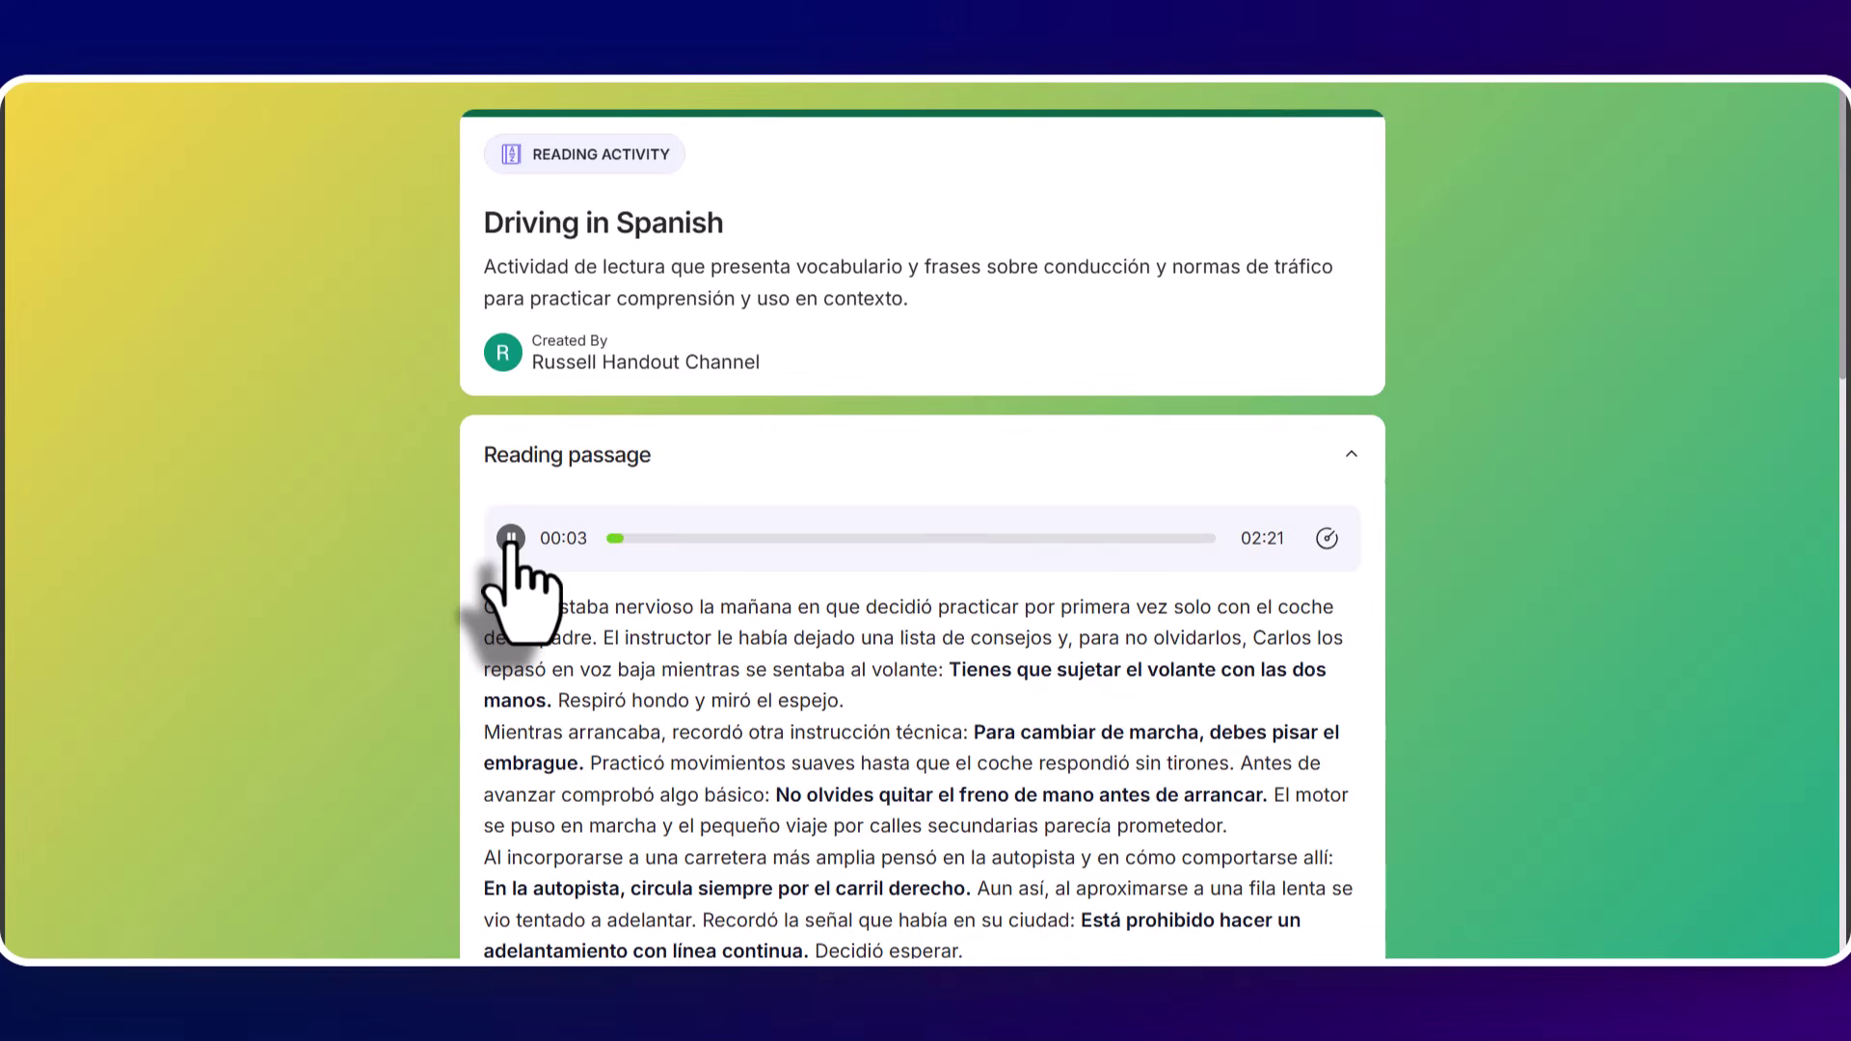
pyautogui.click(511, 538)
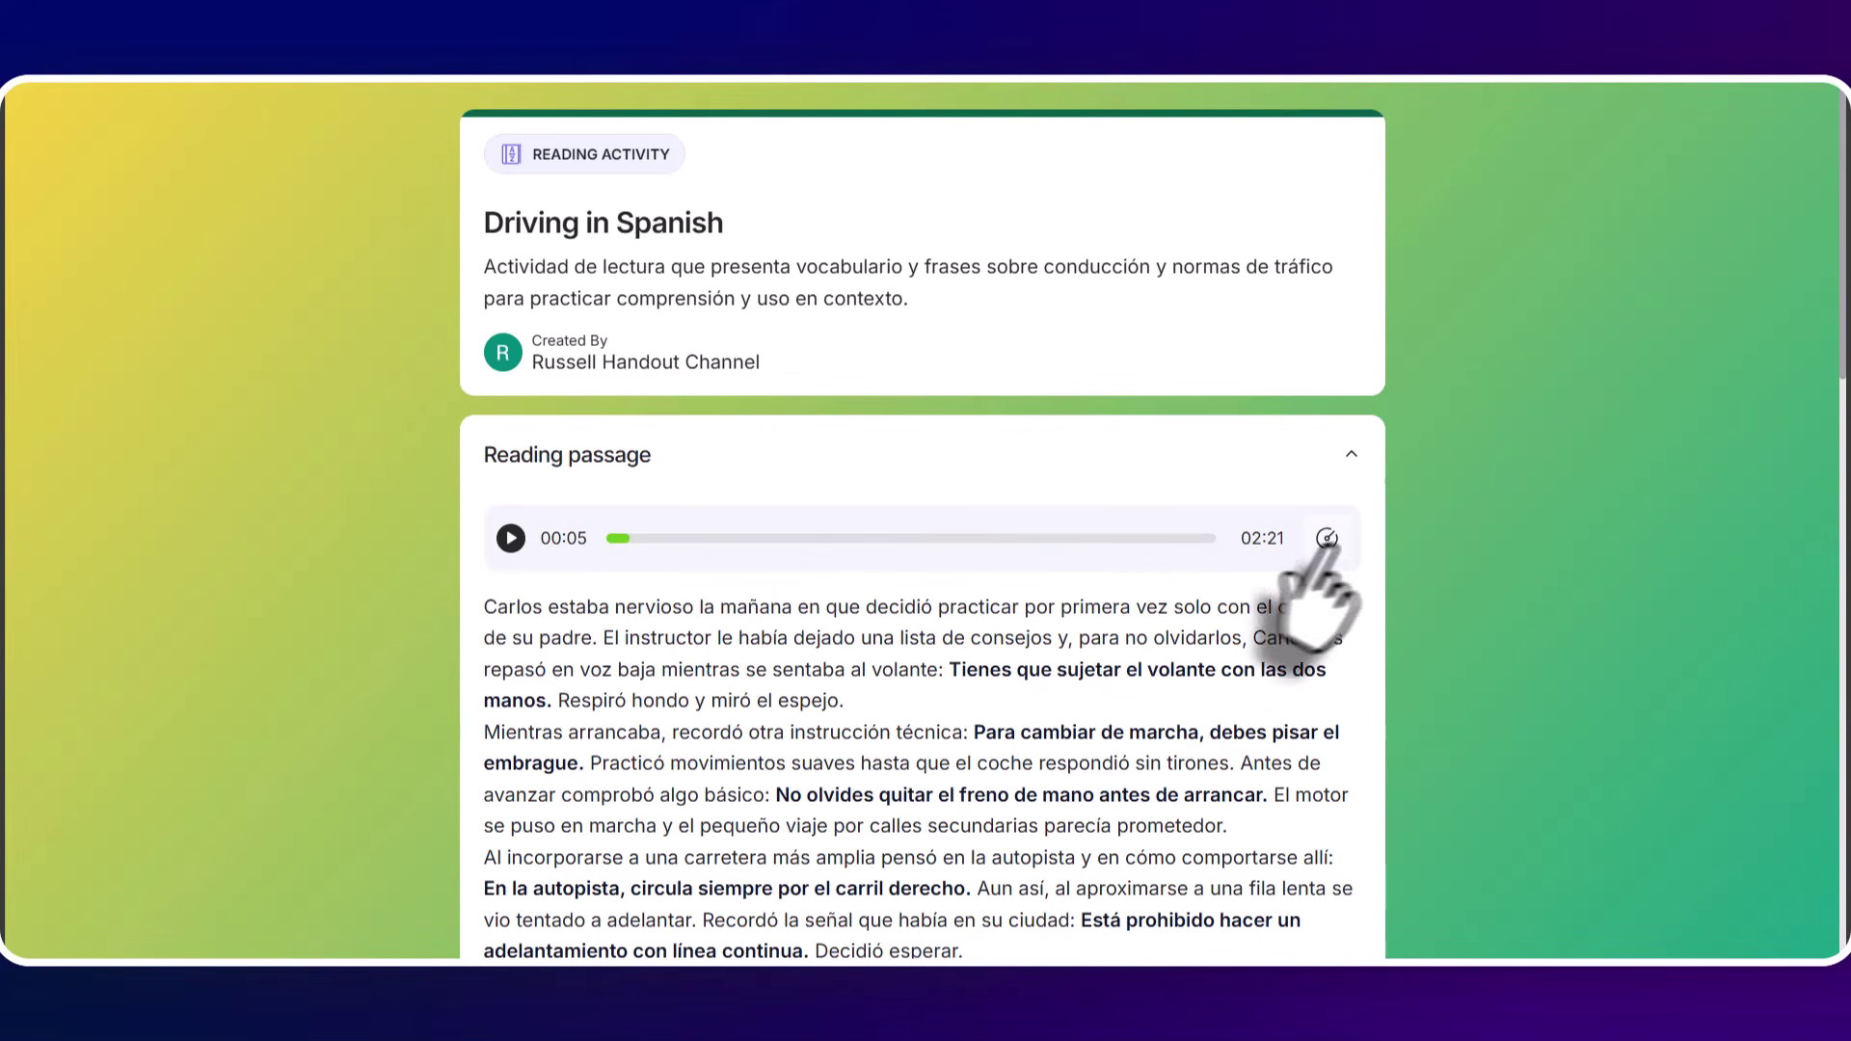
pyautogui.moveTo(1842, 461); pyautogui.dragTo(1840, 636)
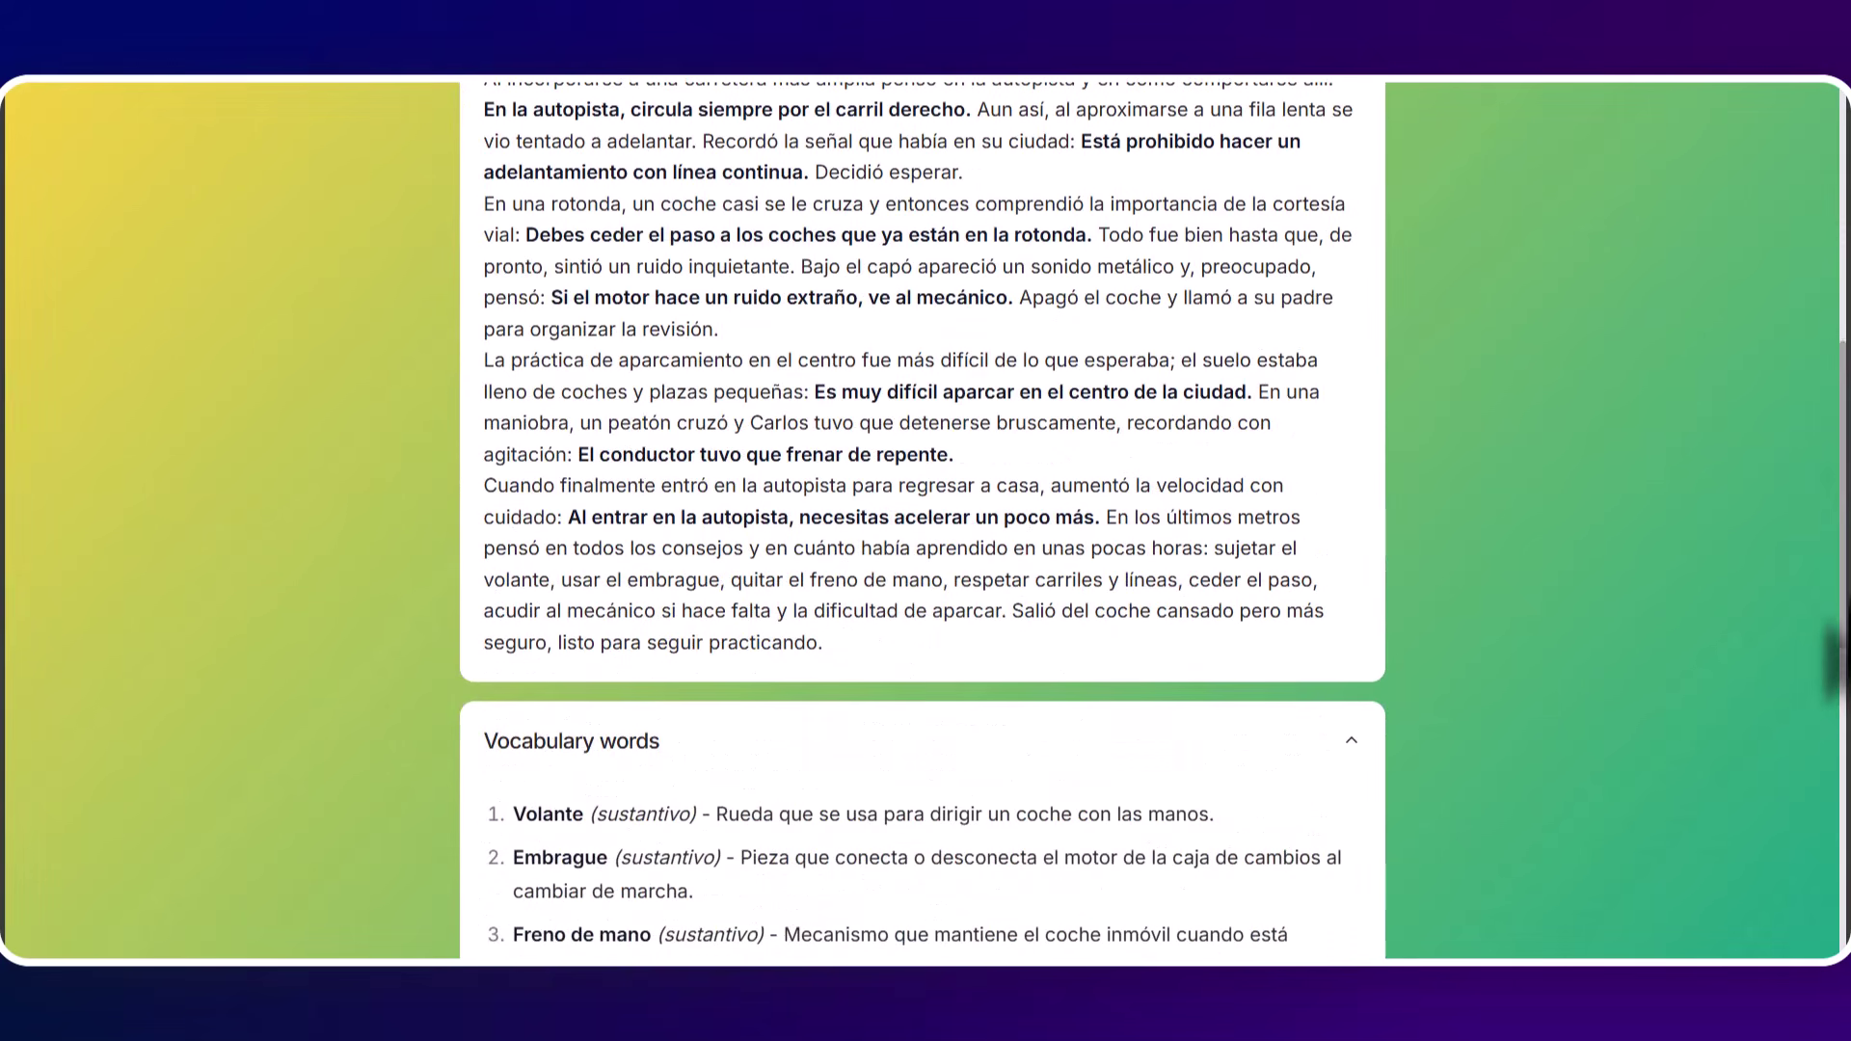
pyautogui.moveTo(1834, 415); pyautogui.dragTo(1837, 820)
# - Start the quiz with the participant's first name, answering question 1 with "El volante" and question 2 with "Acelerar a fondo"
pyautogui.click(567, 704)
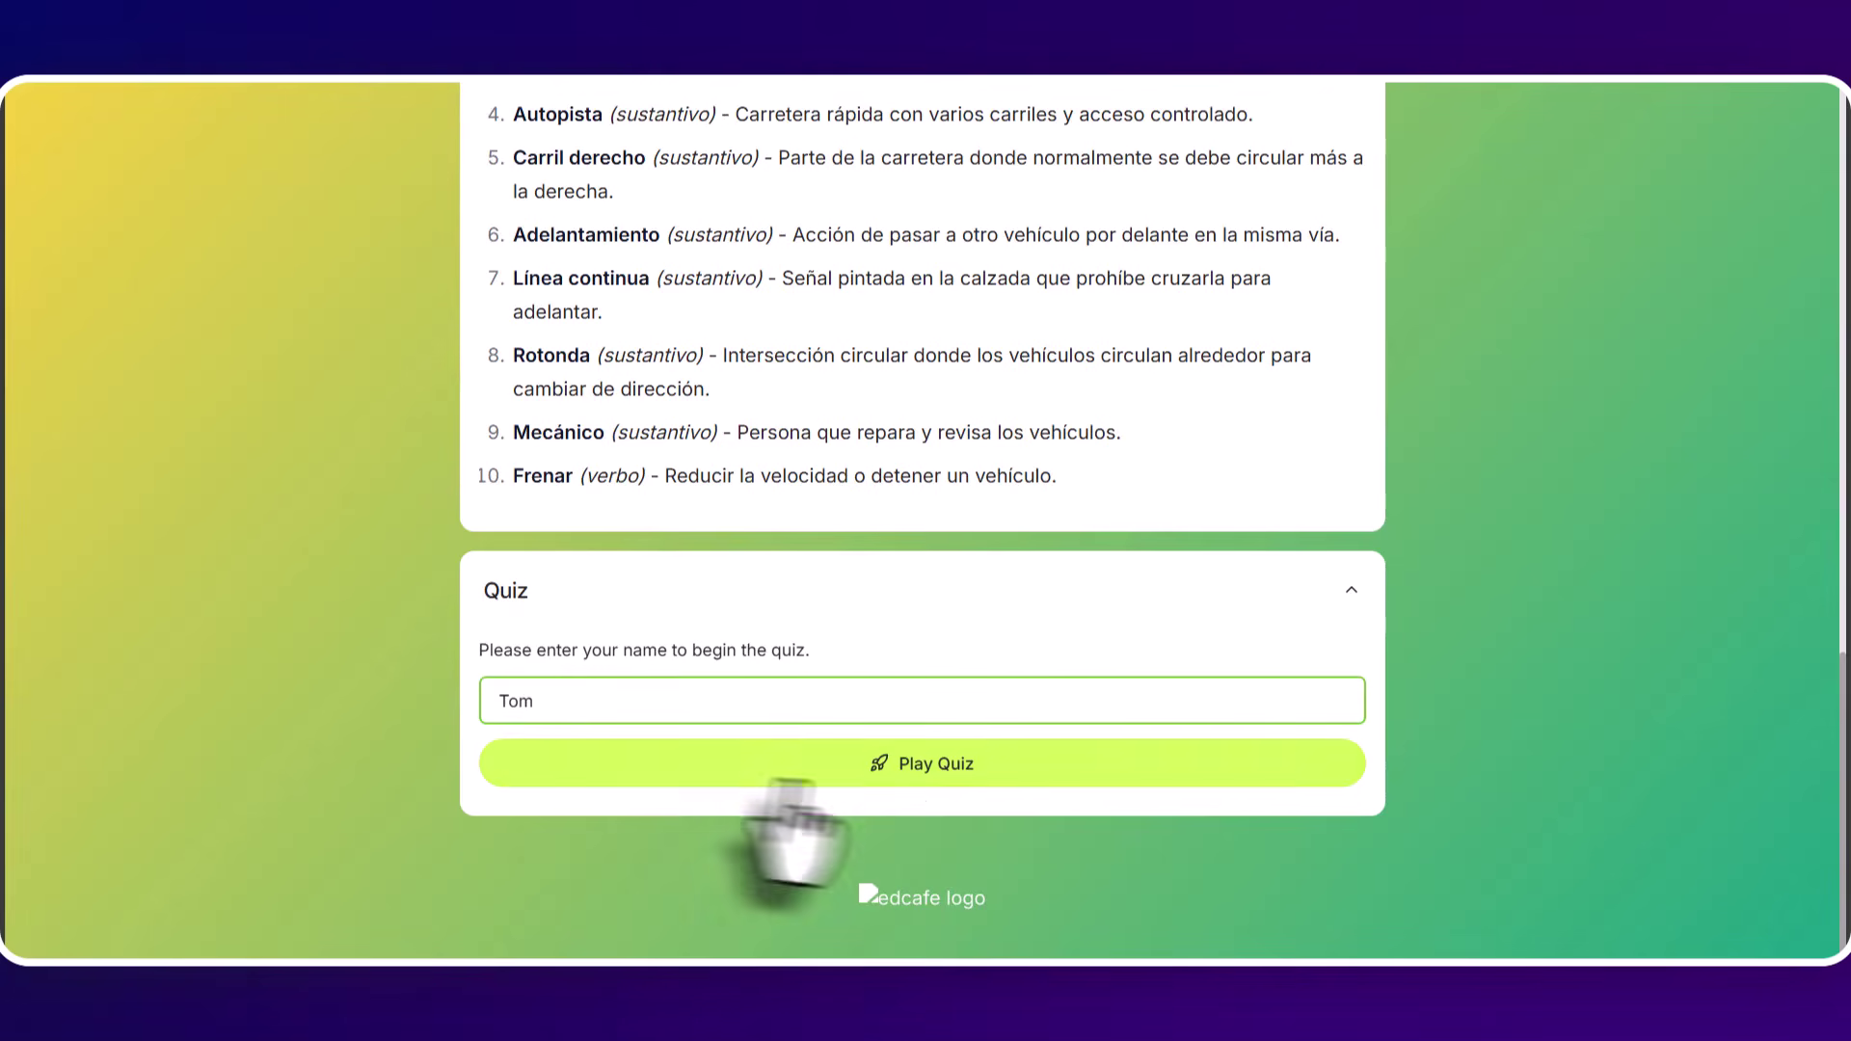
pyautogui.click(888, 767)
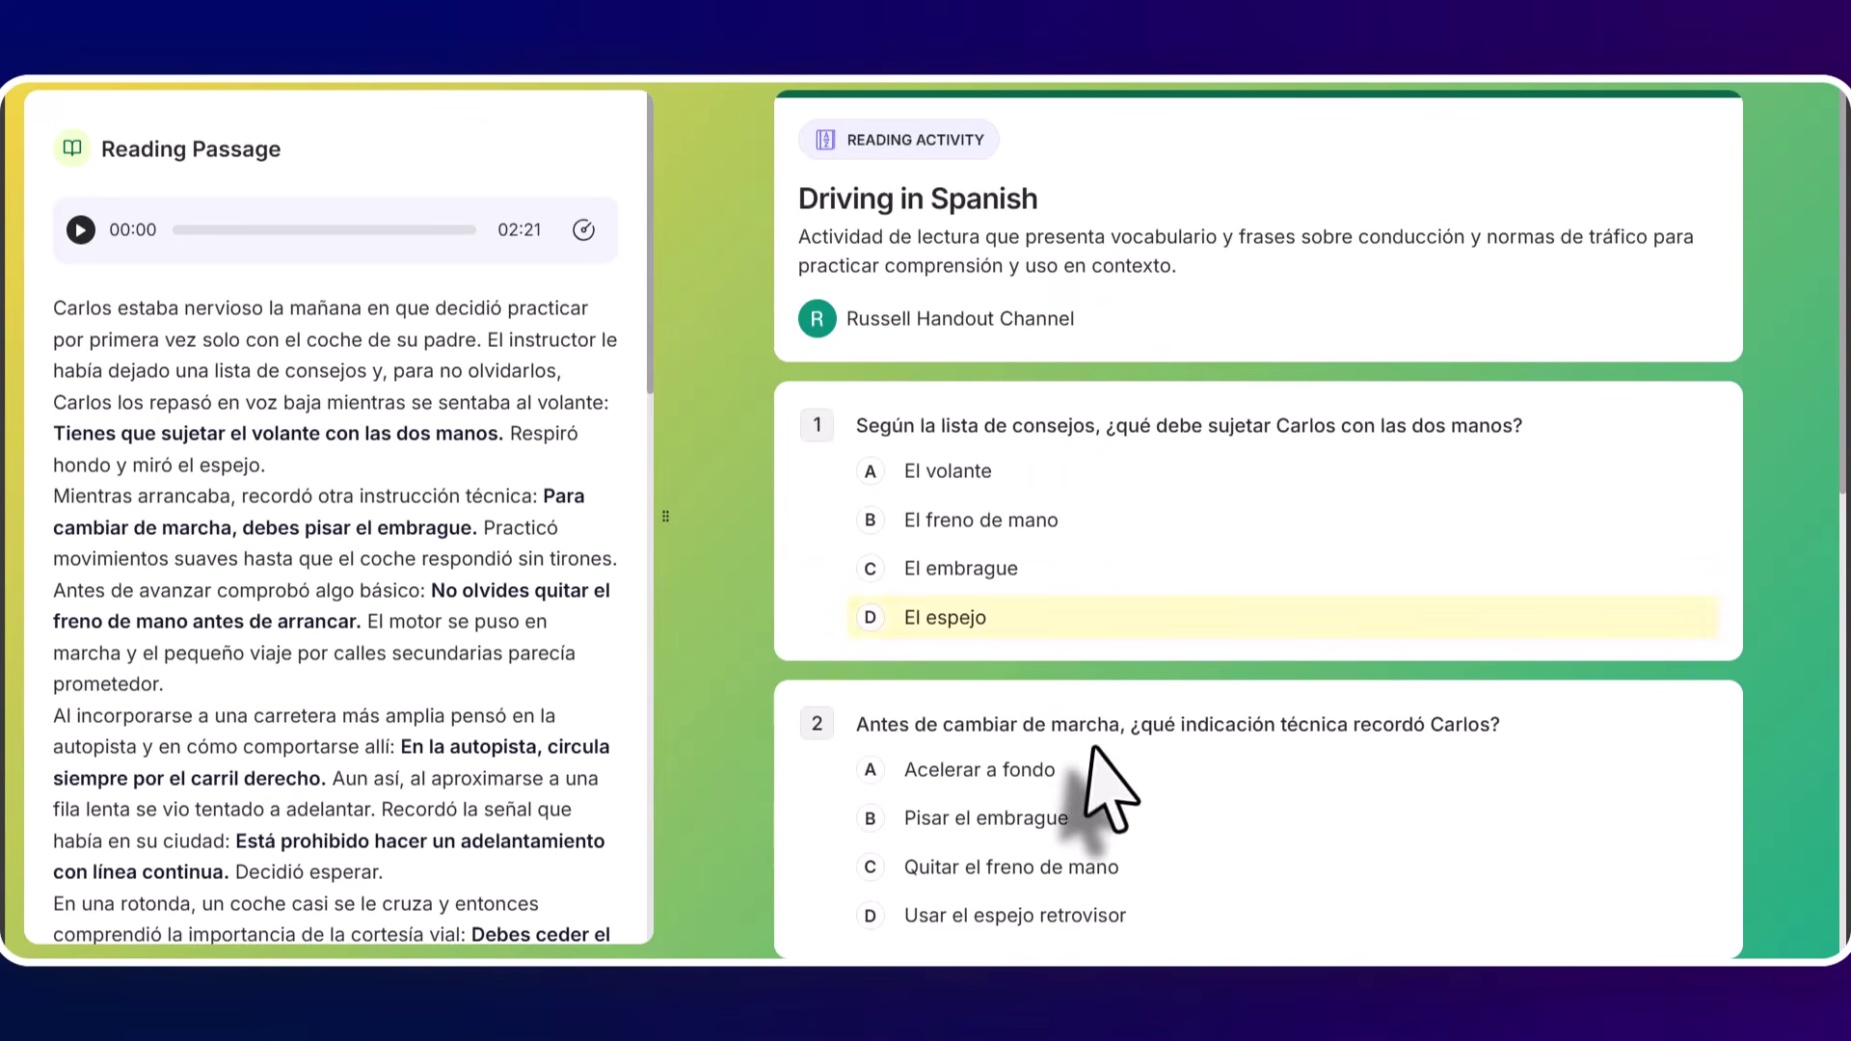
pyautogui.click(941, 468)
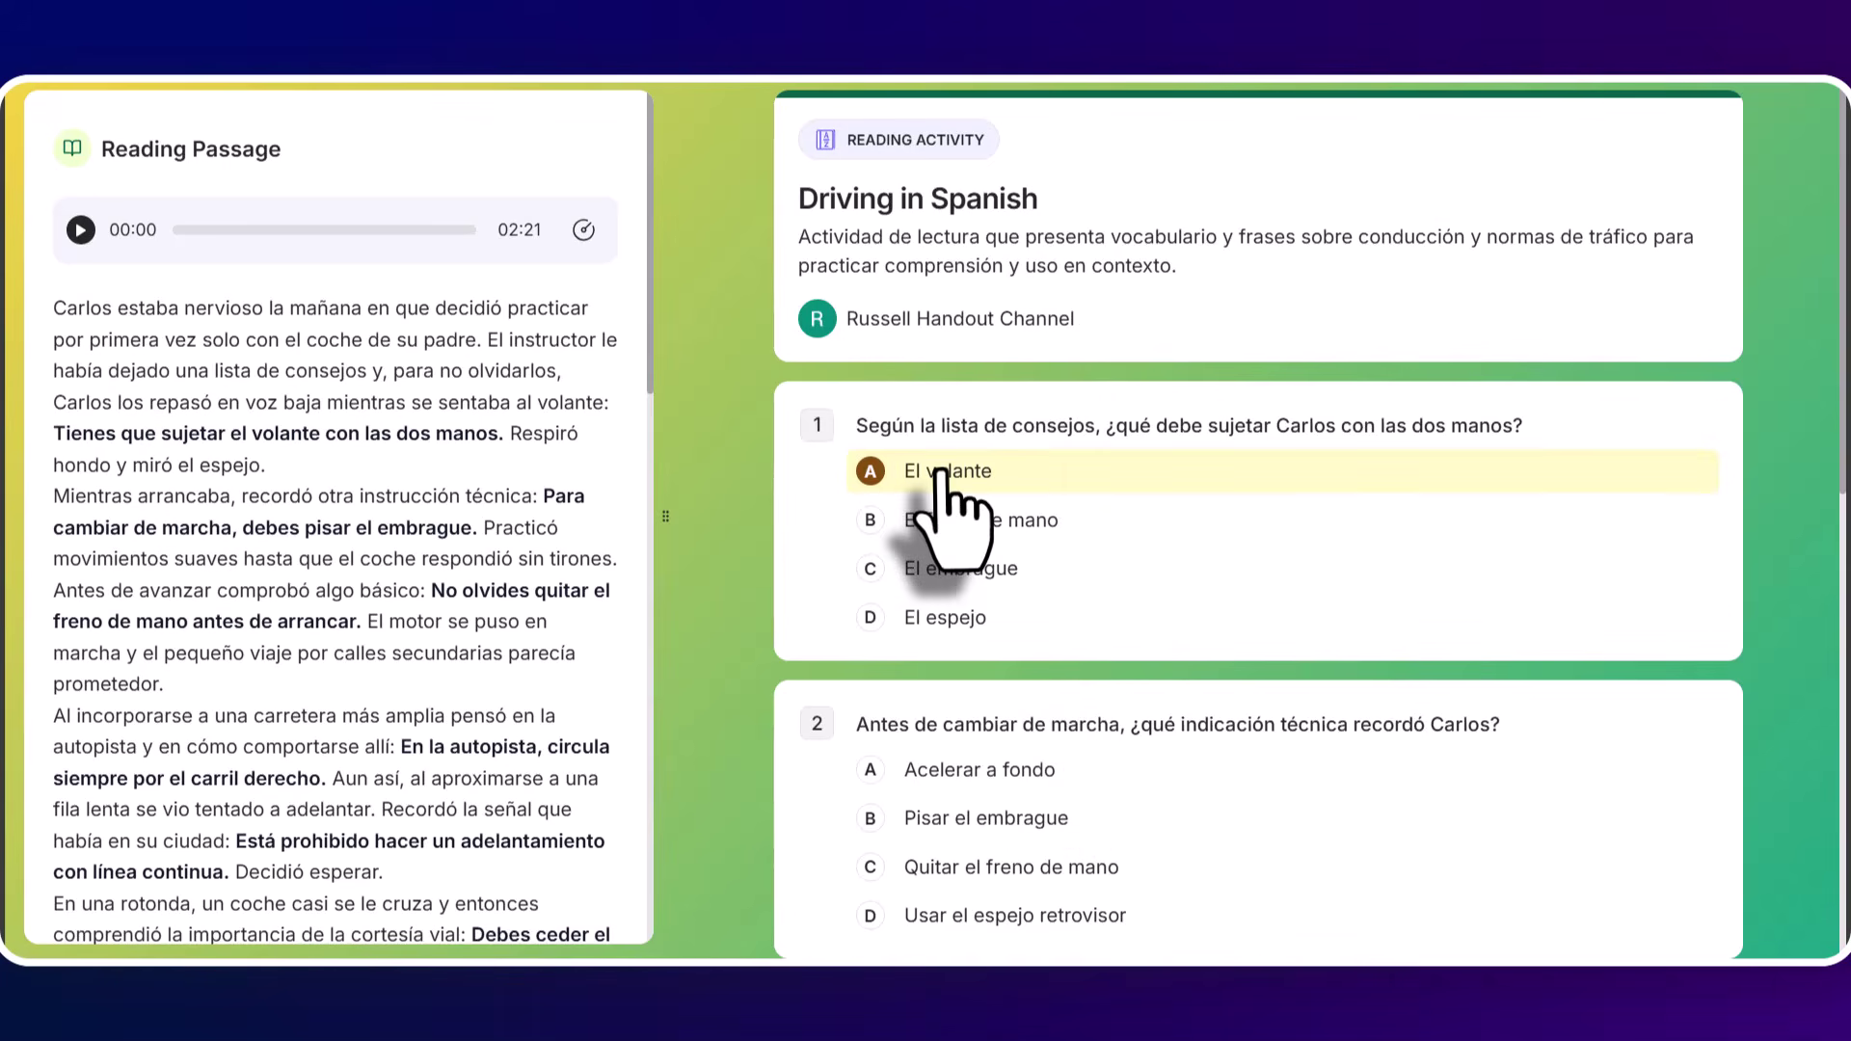
pyautogui.click(911, 769)
# - Answer question 3 with "Alternando carriles frecuentemente", question 4 with "Prohibido adelantar en rotondas" and question 5 with "Ir al mecánico", and submit the quiz
pyautogui.scroll(-8, 1836, 593)
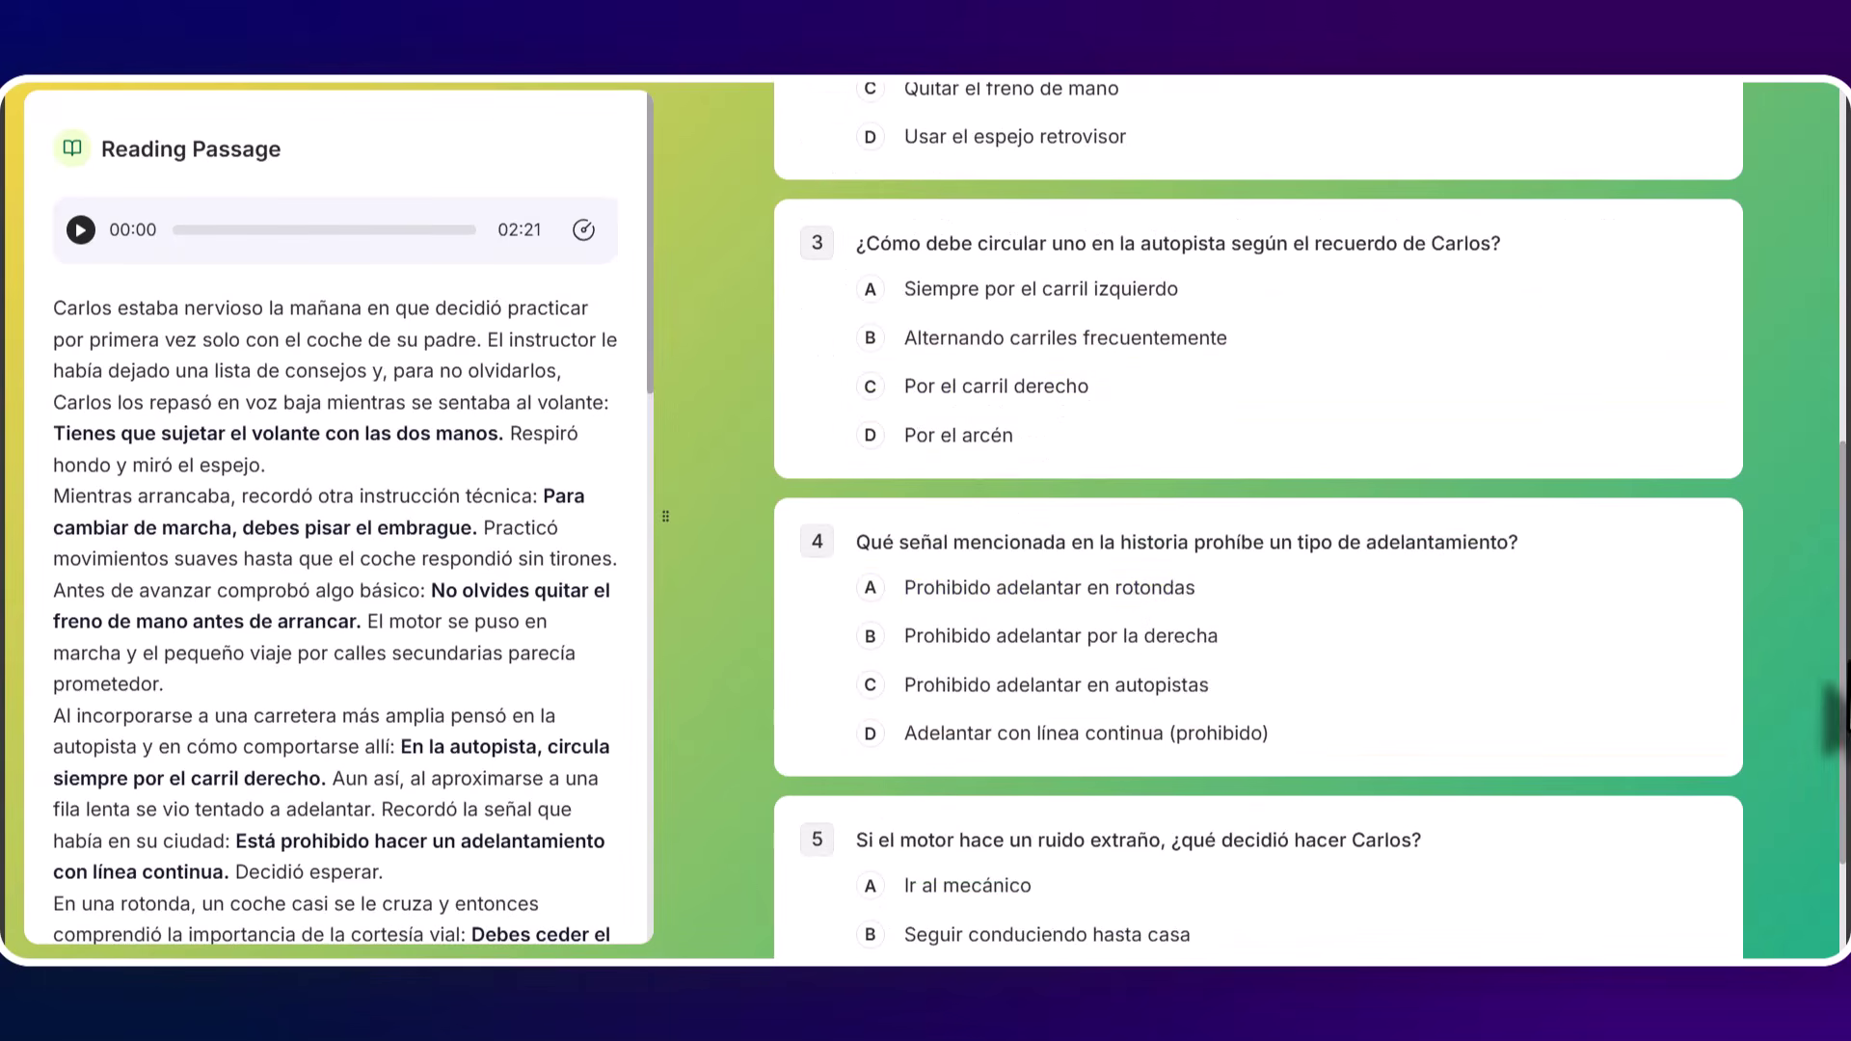
pyautogui.click(1162, 587)
pyautogui.click(993, 339)
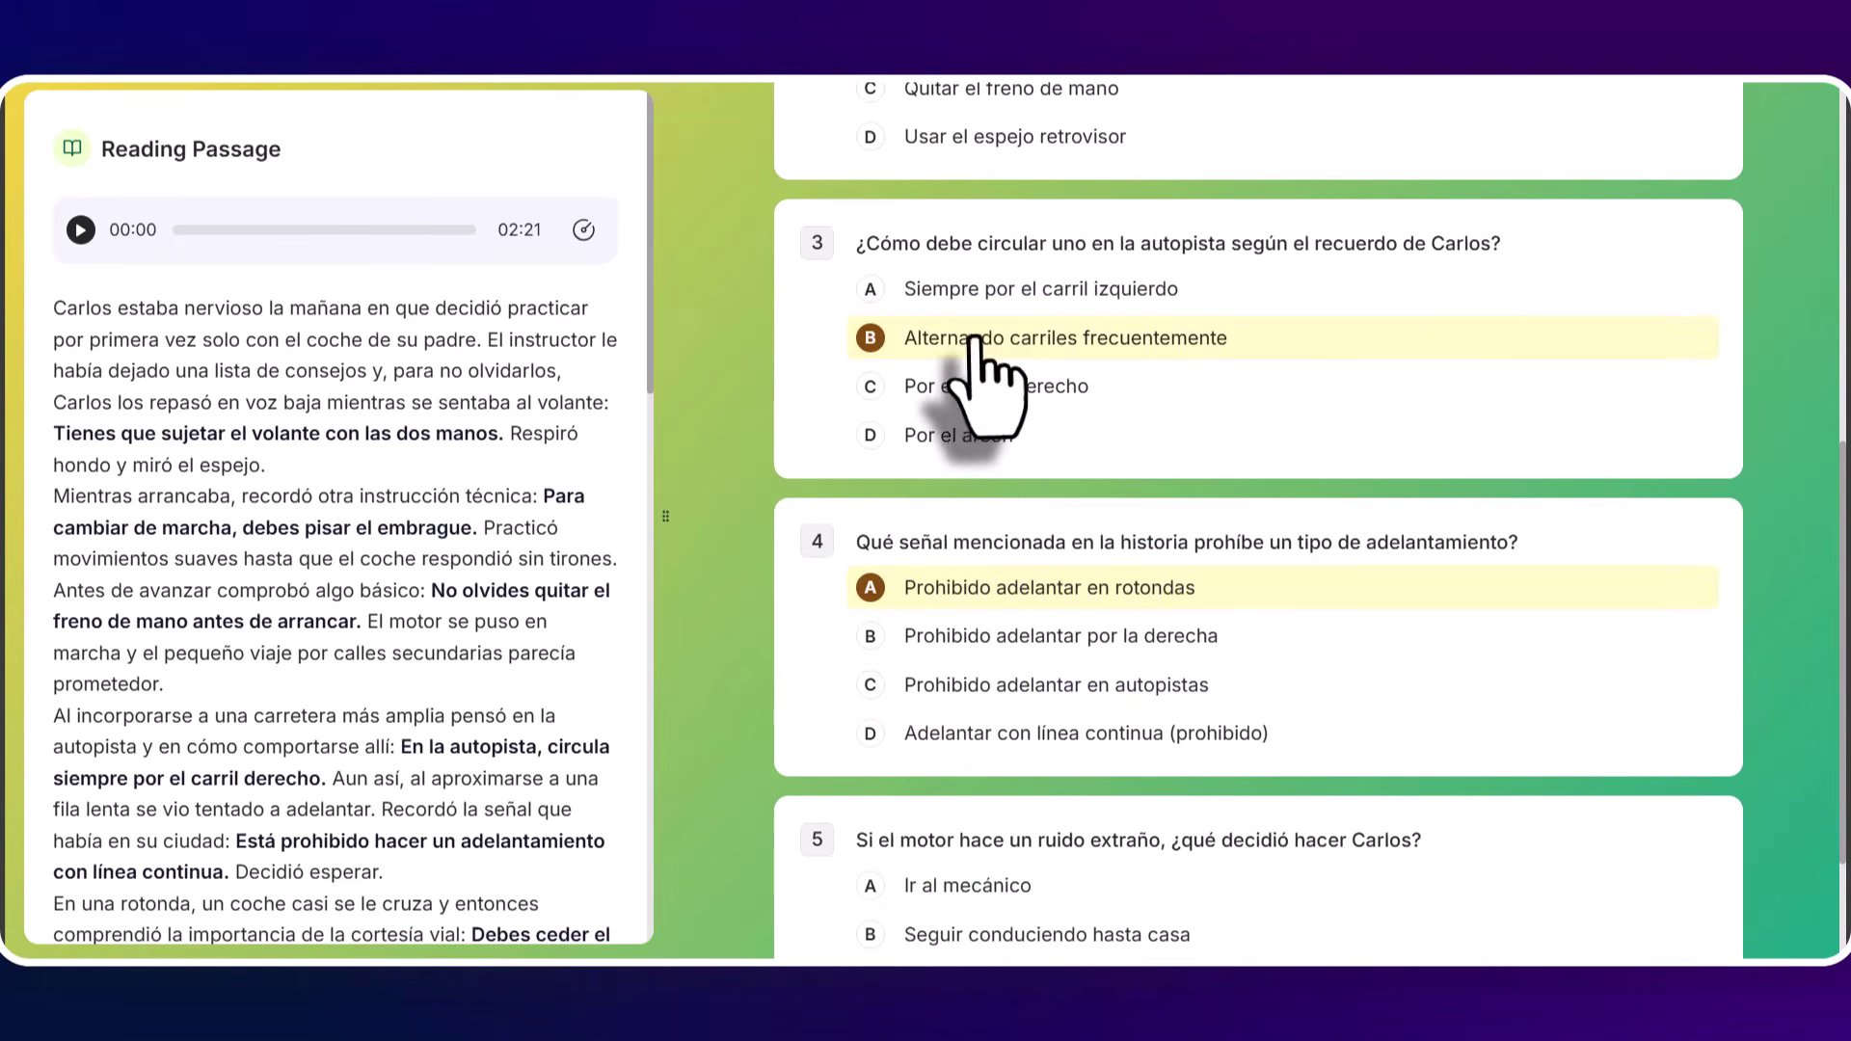
pyautogui.click(882, 887)
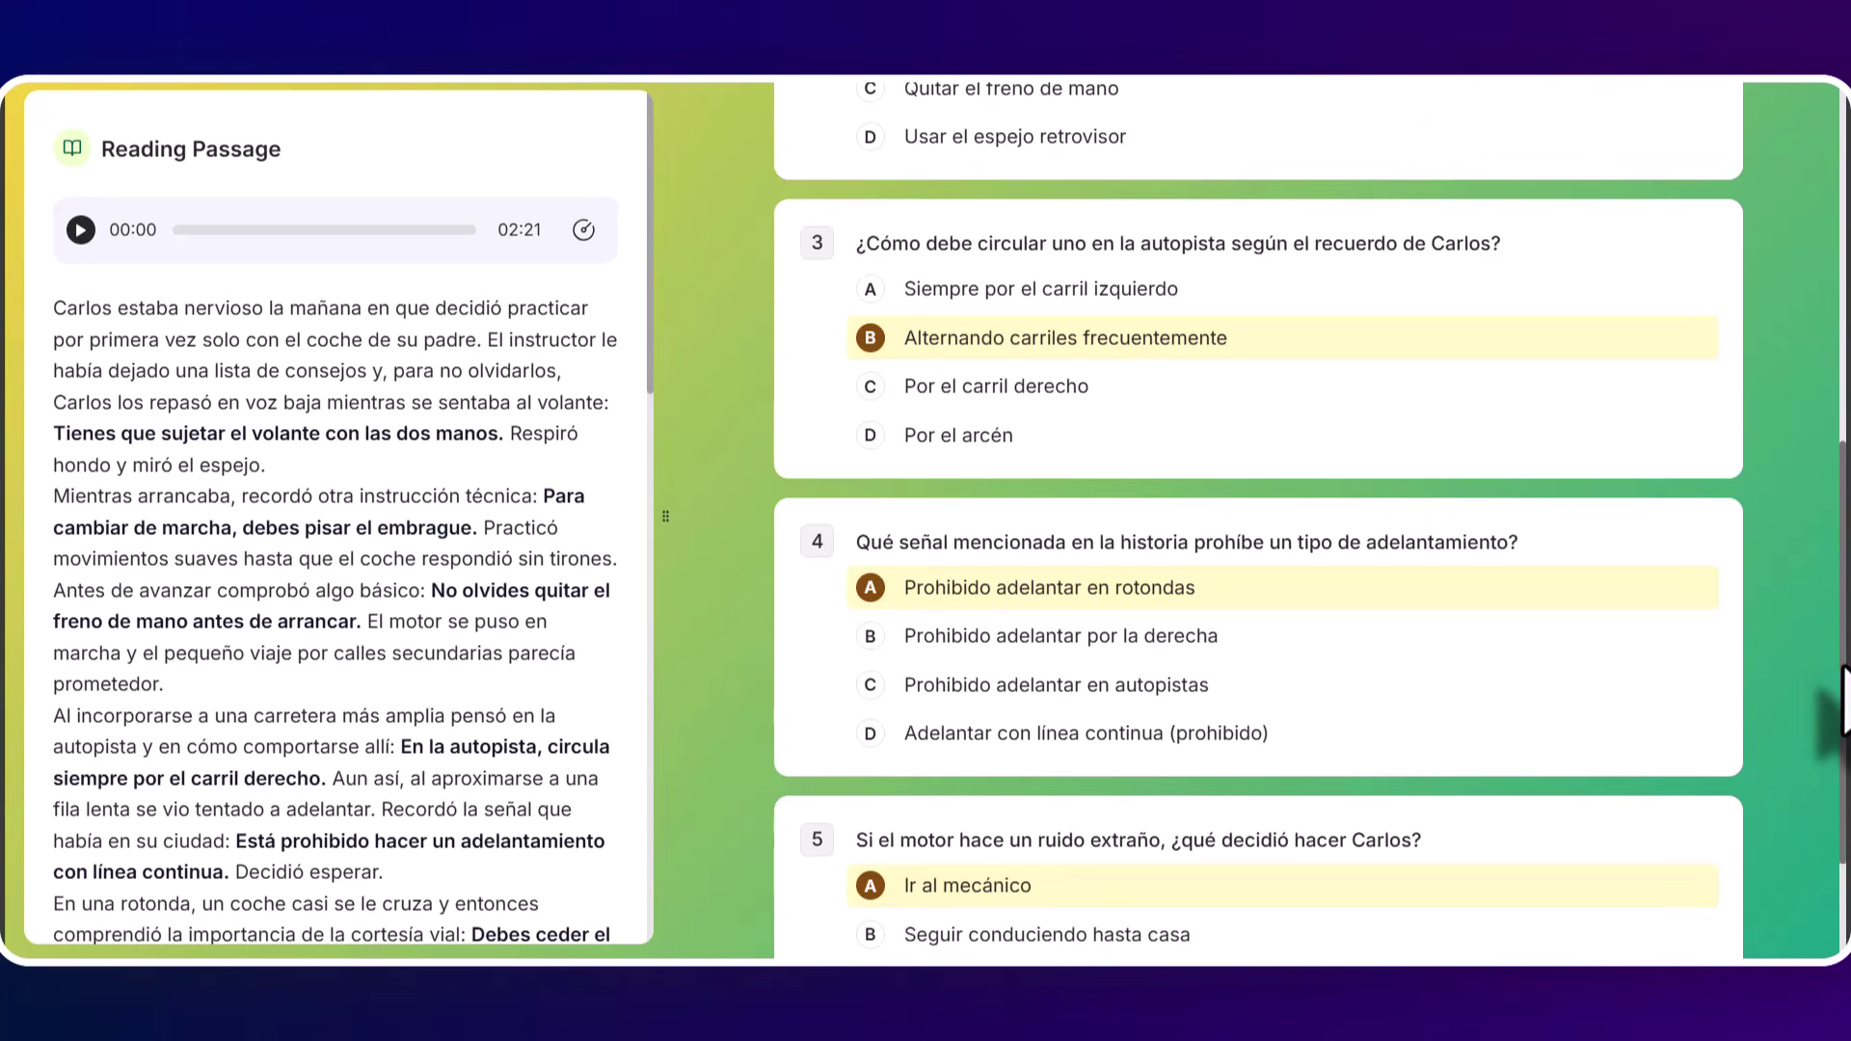
pyautogui.scroll(-2, 1837, 627)
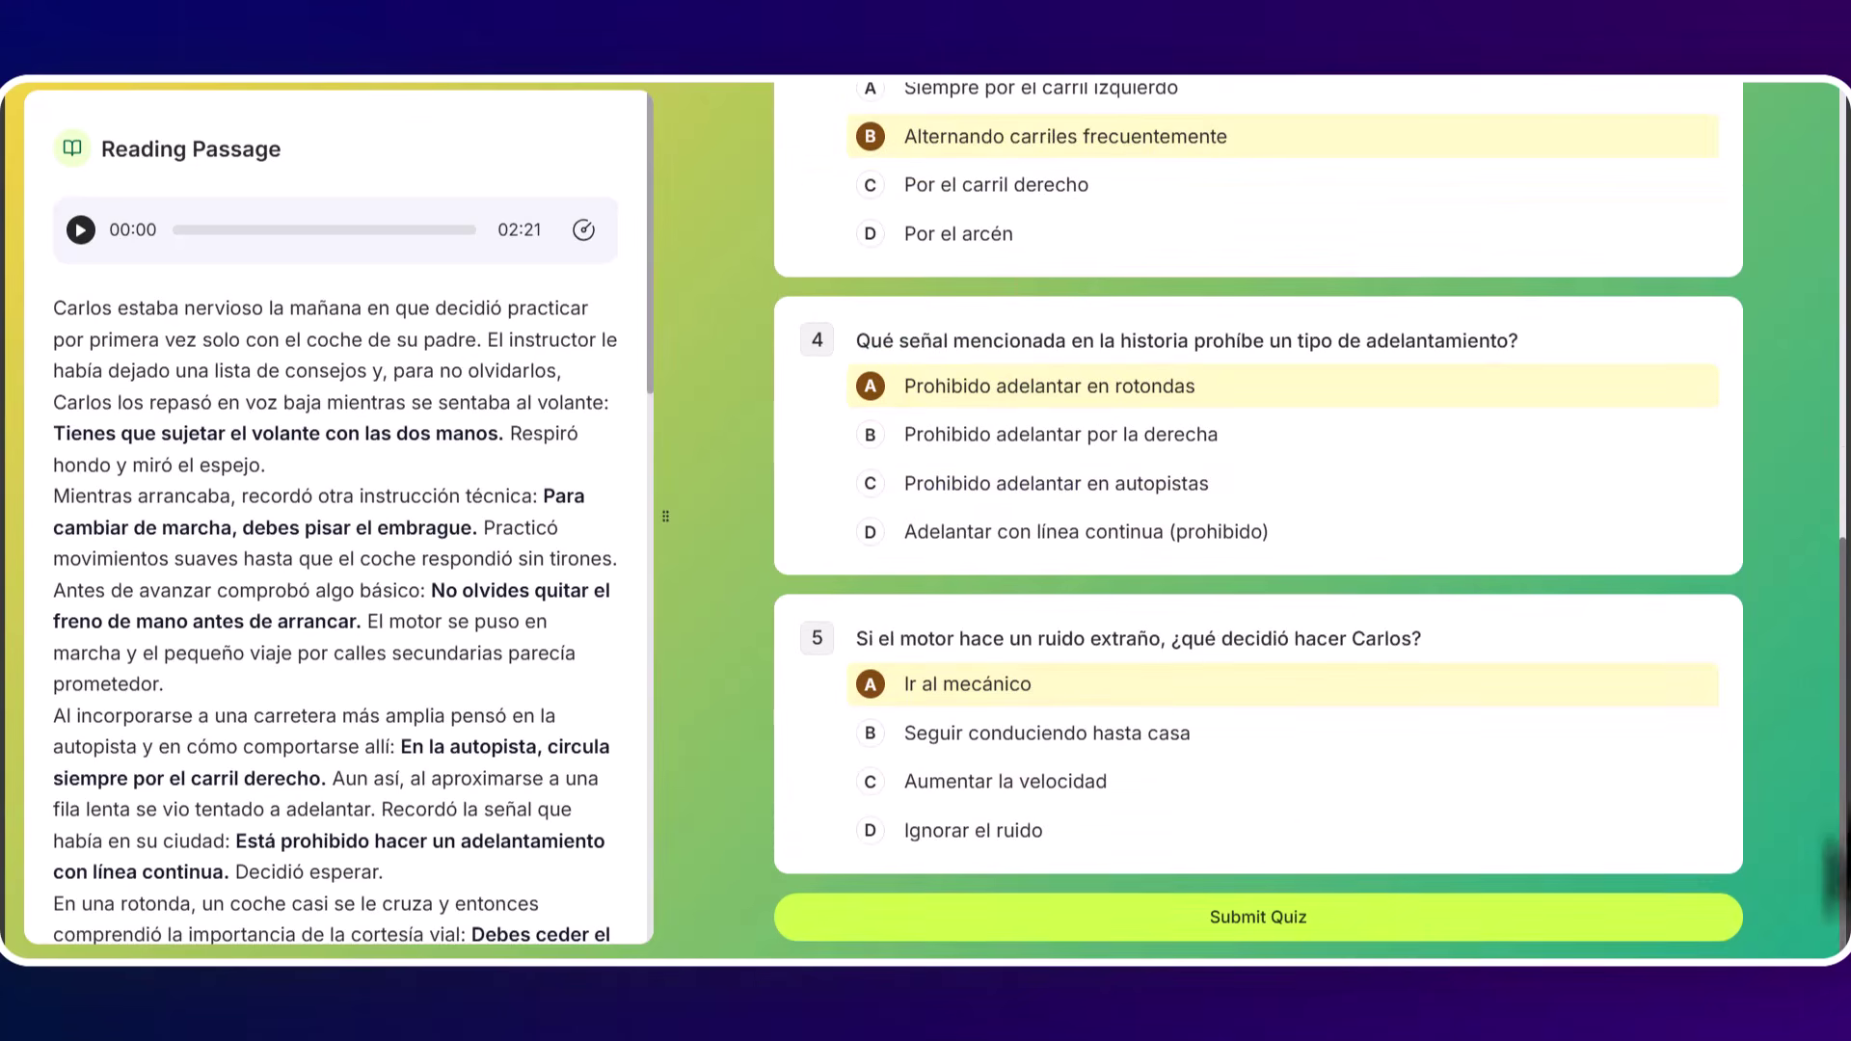
pyautogui.click(1261, 921)
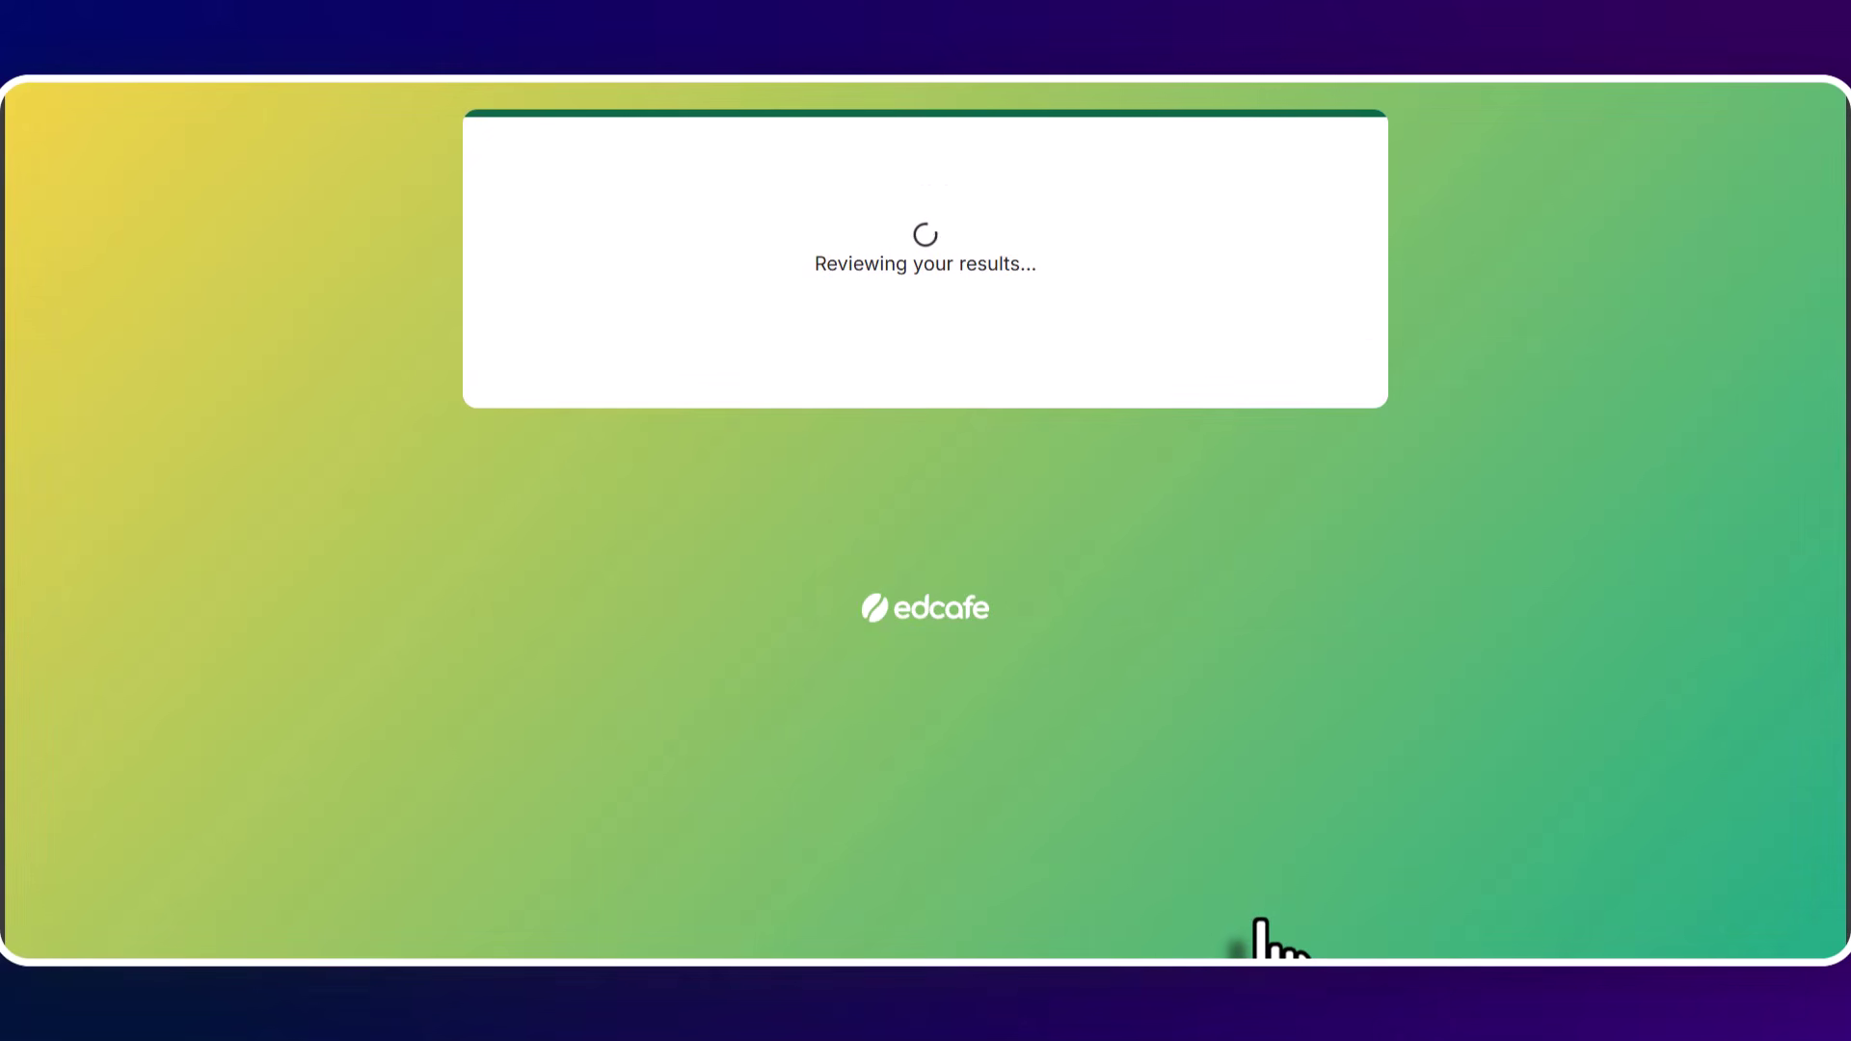
# - Switch back to the teacher's Edcafe window in Chrome and examine the activity's response report by question and by participant
pyautogui.moveTo(1157, 979)
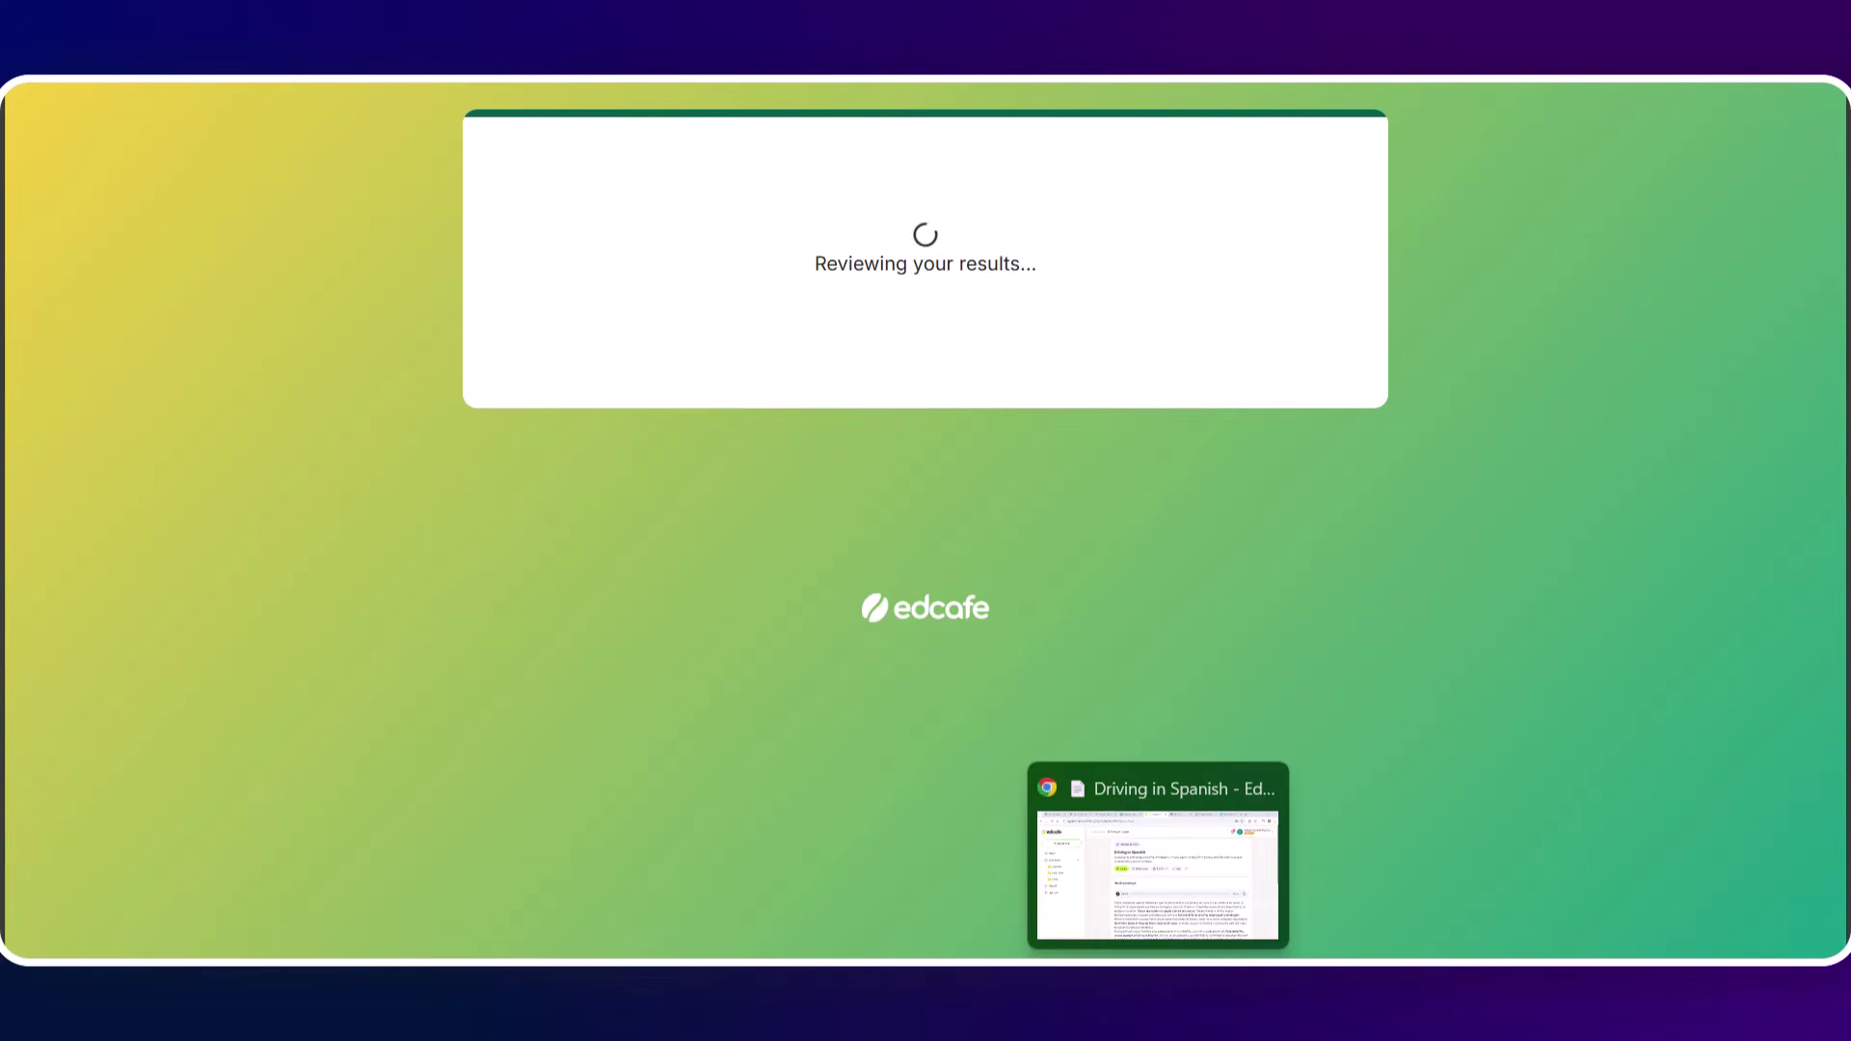
pyautogui.click(1157, 979)
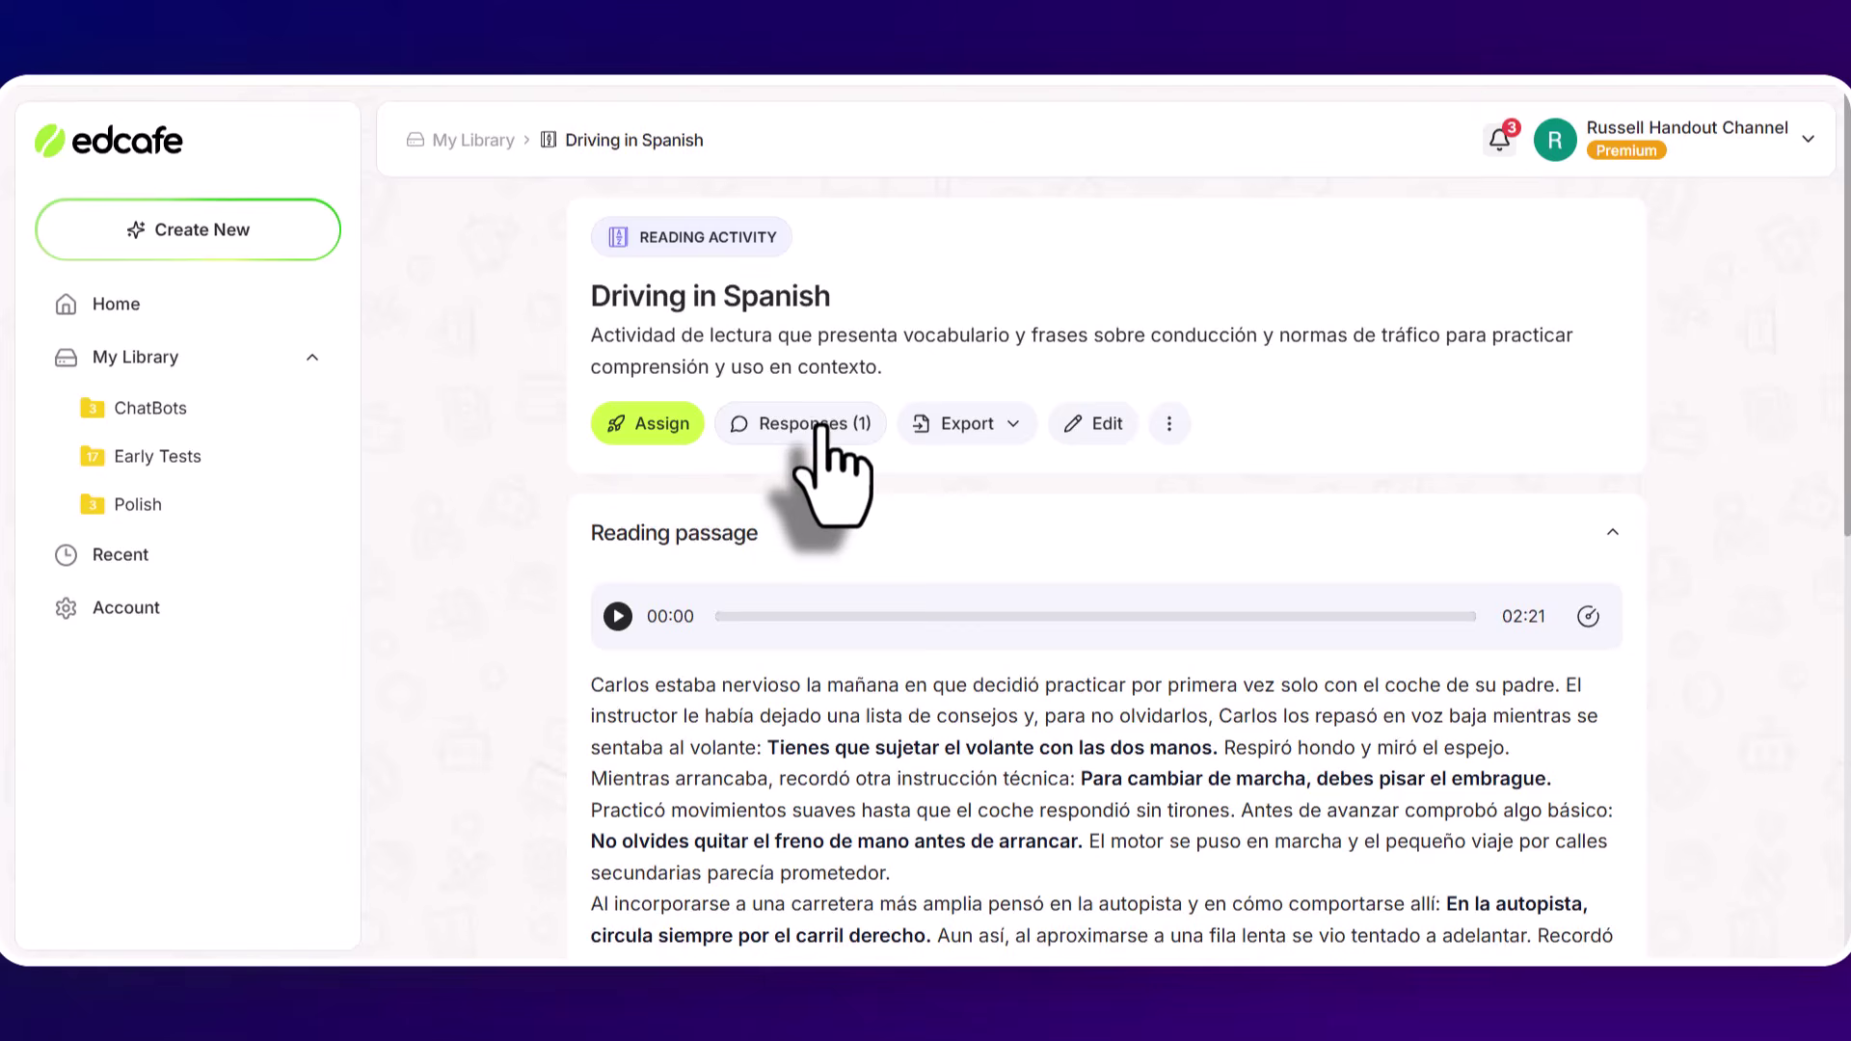
pyautogui.click(818, 426)
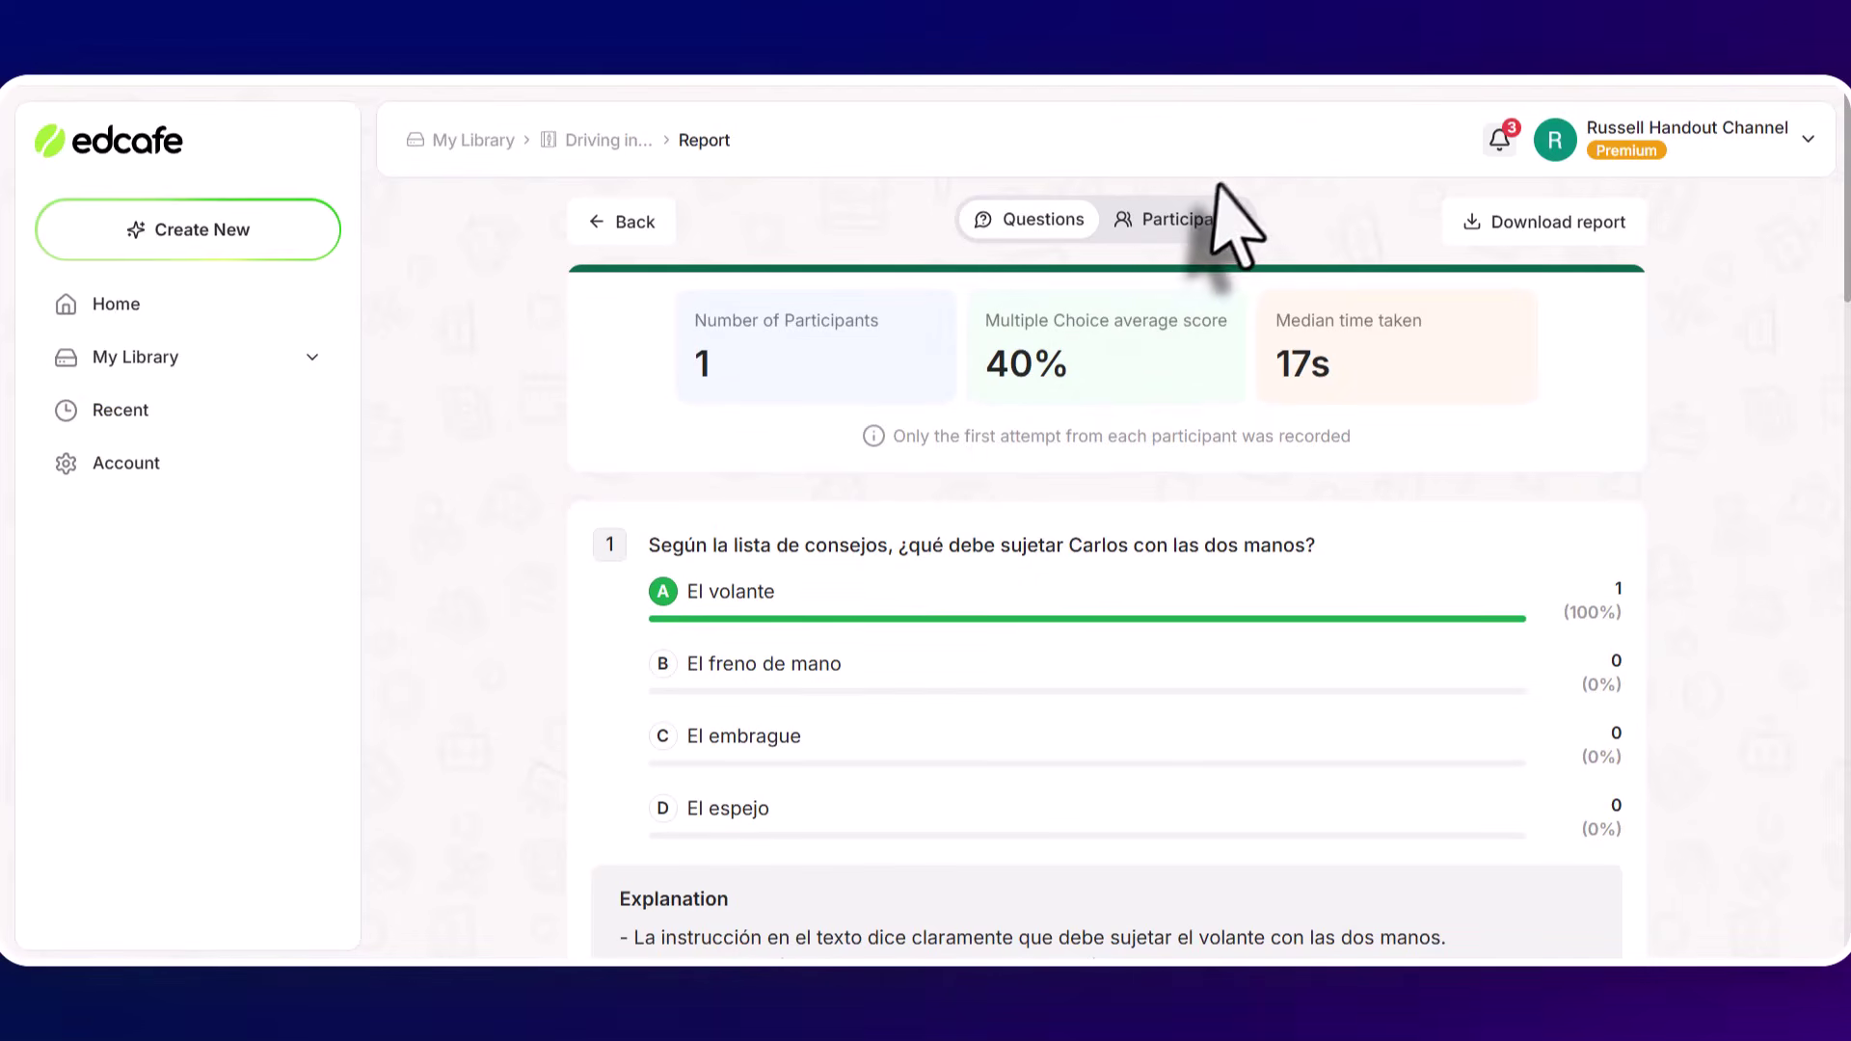
pyautogui.click(1185, 231)
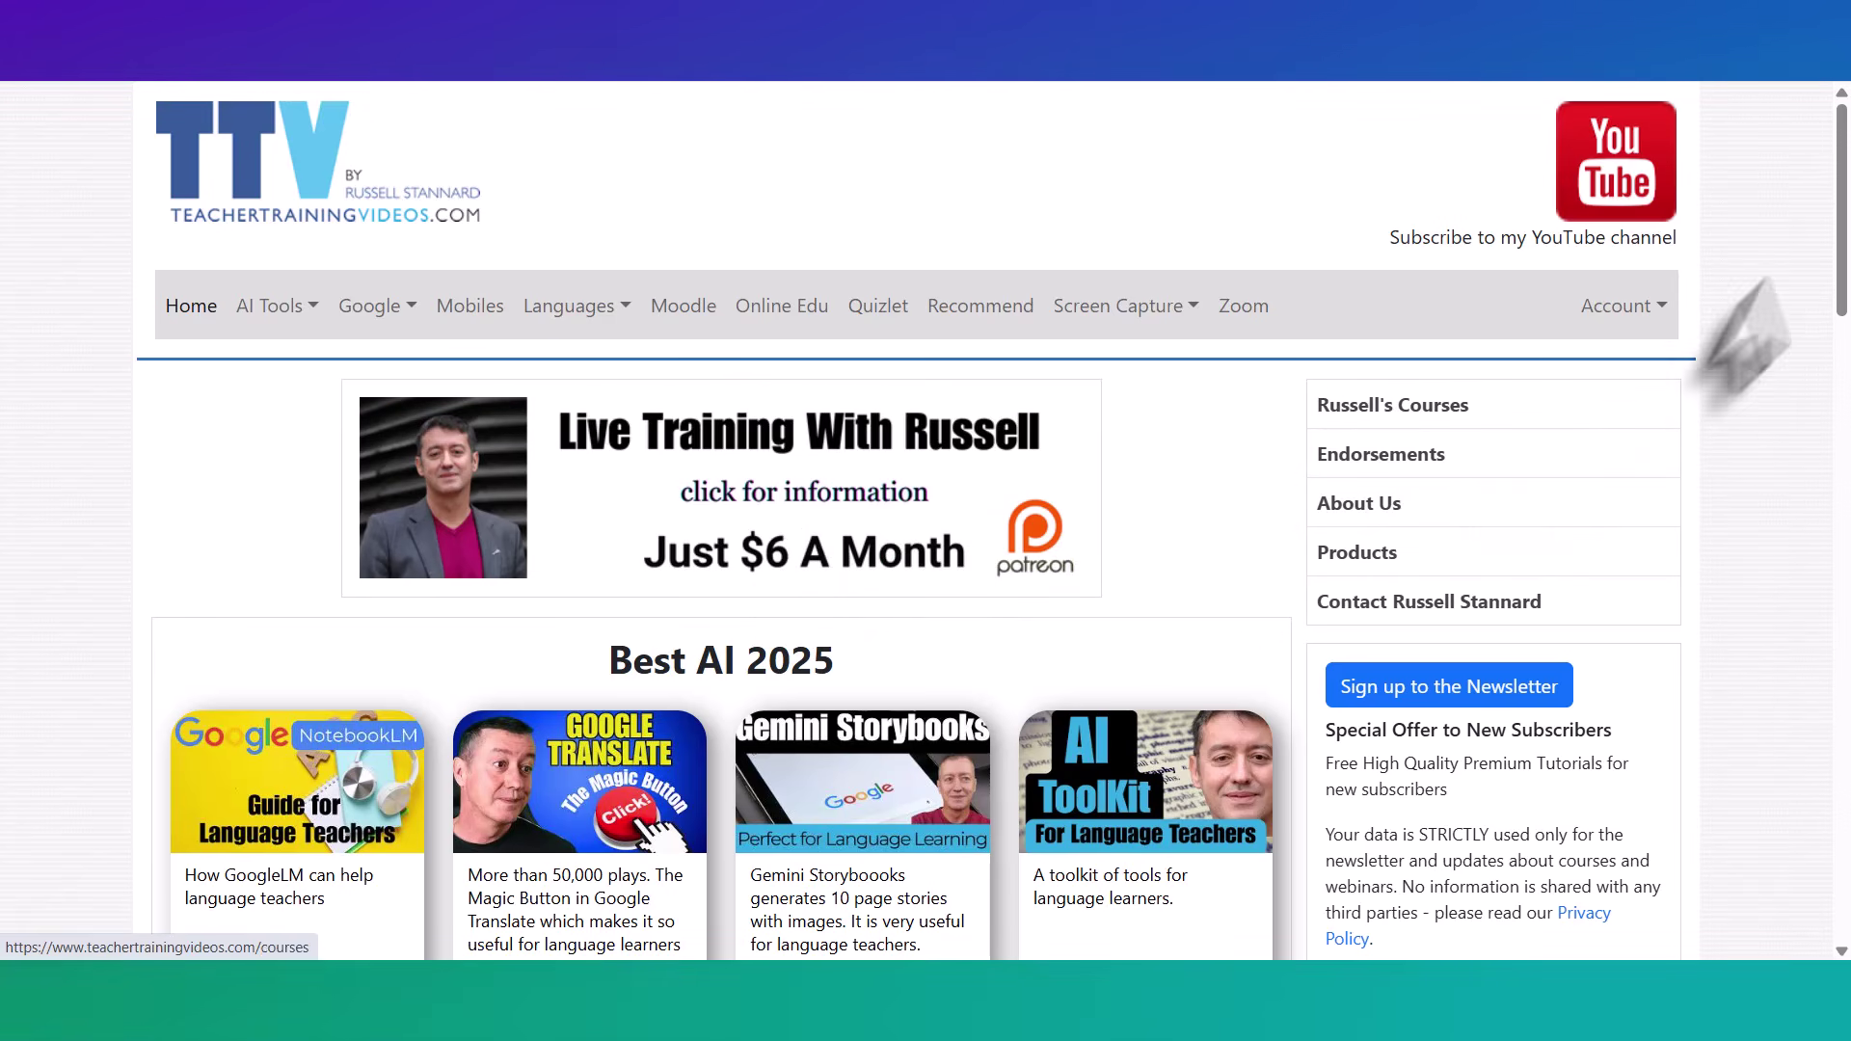
pyautogui.moveTo(1842, 262); pyautogui.dragTo(1846, 463)
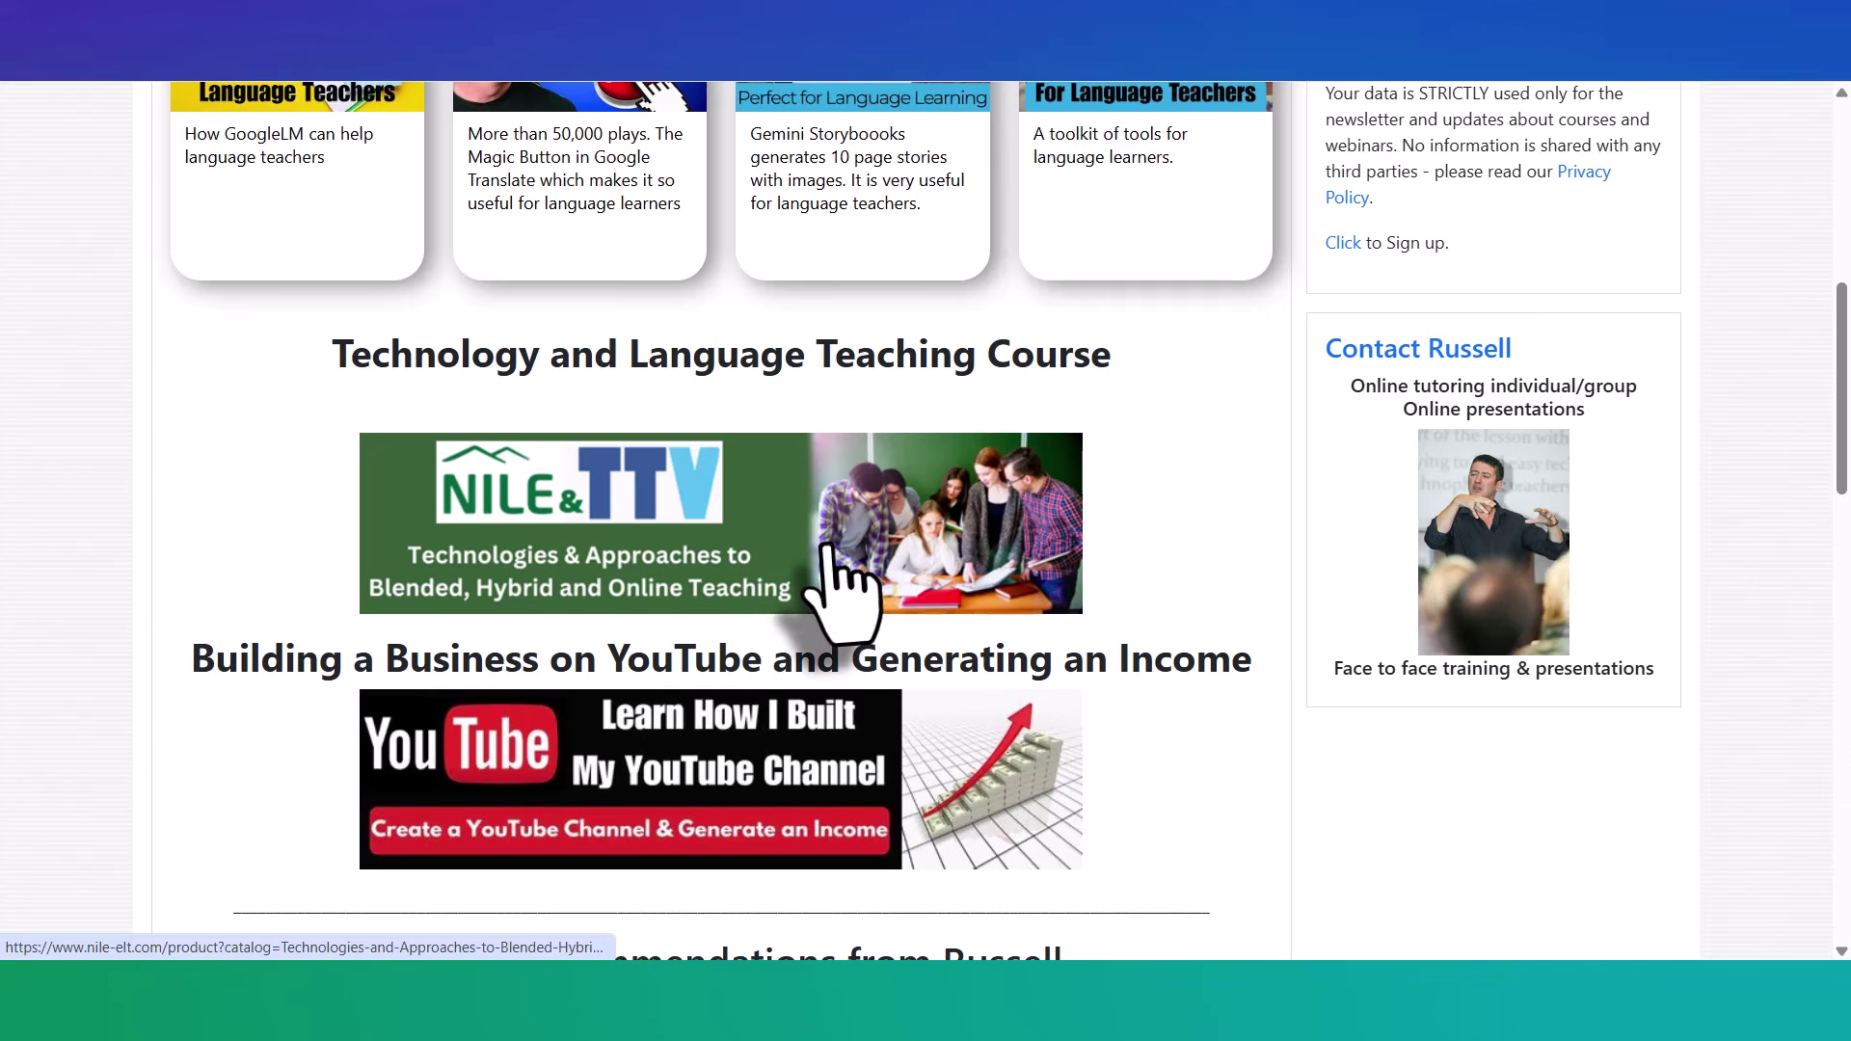